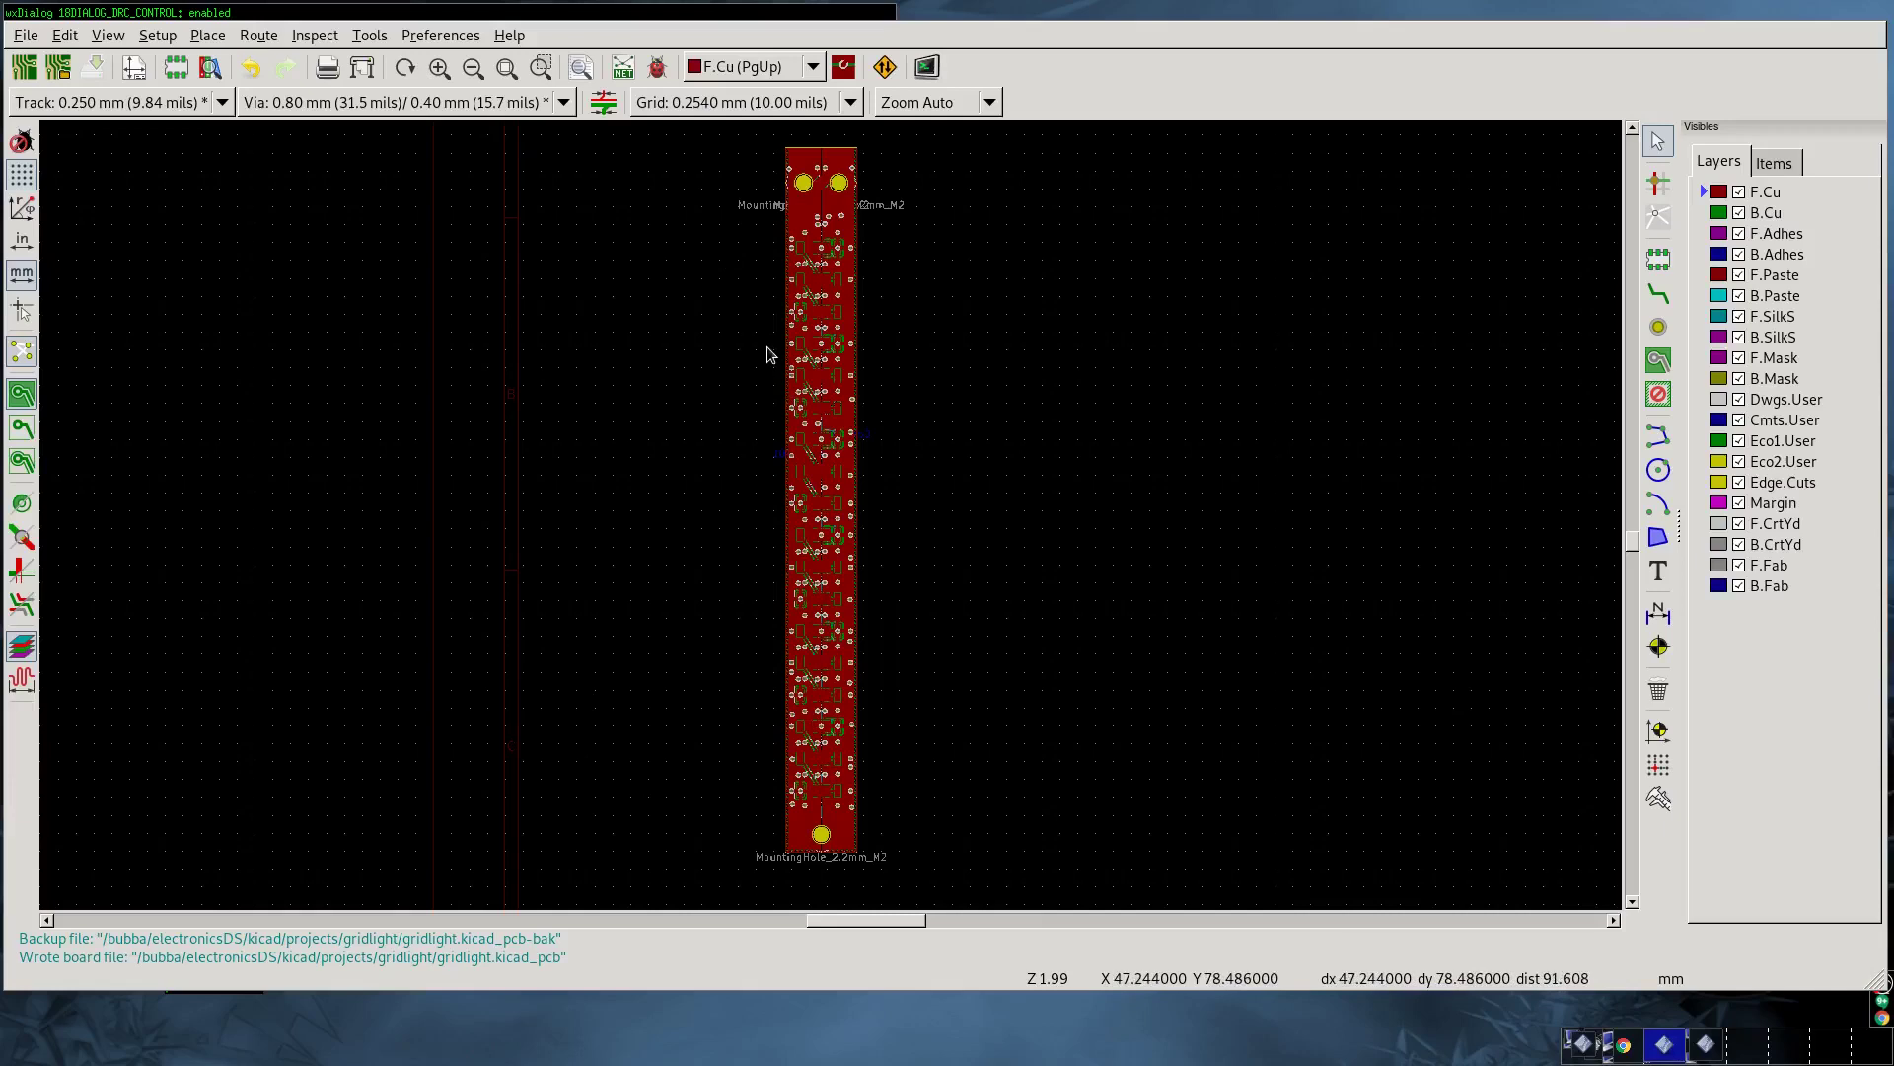
# Step: In Fusion 360, hide the perp, Group8, Group9 and Group10 bodies, then show Group8 and perp again
pyautogui.hotkey('alt', 'Tab')
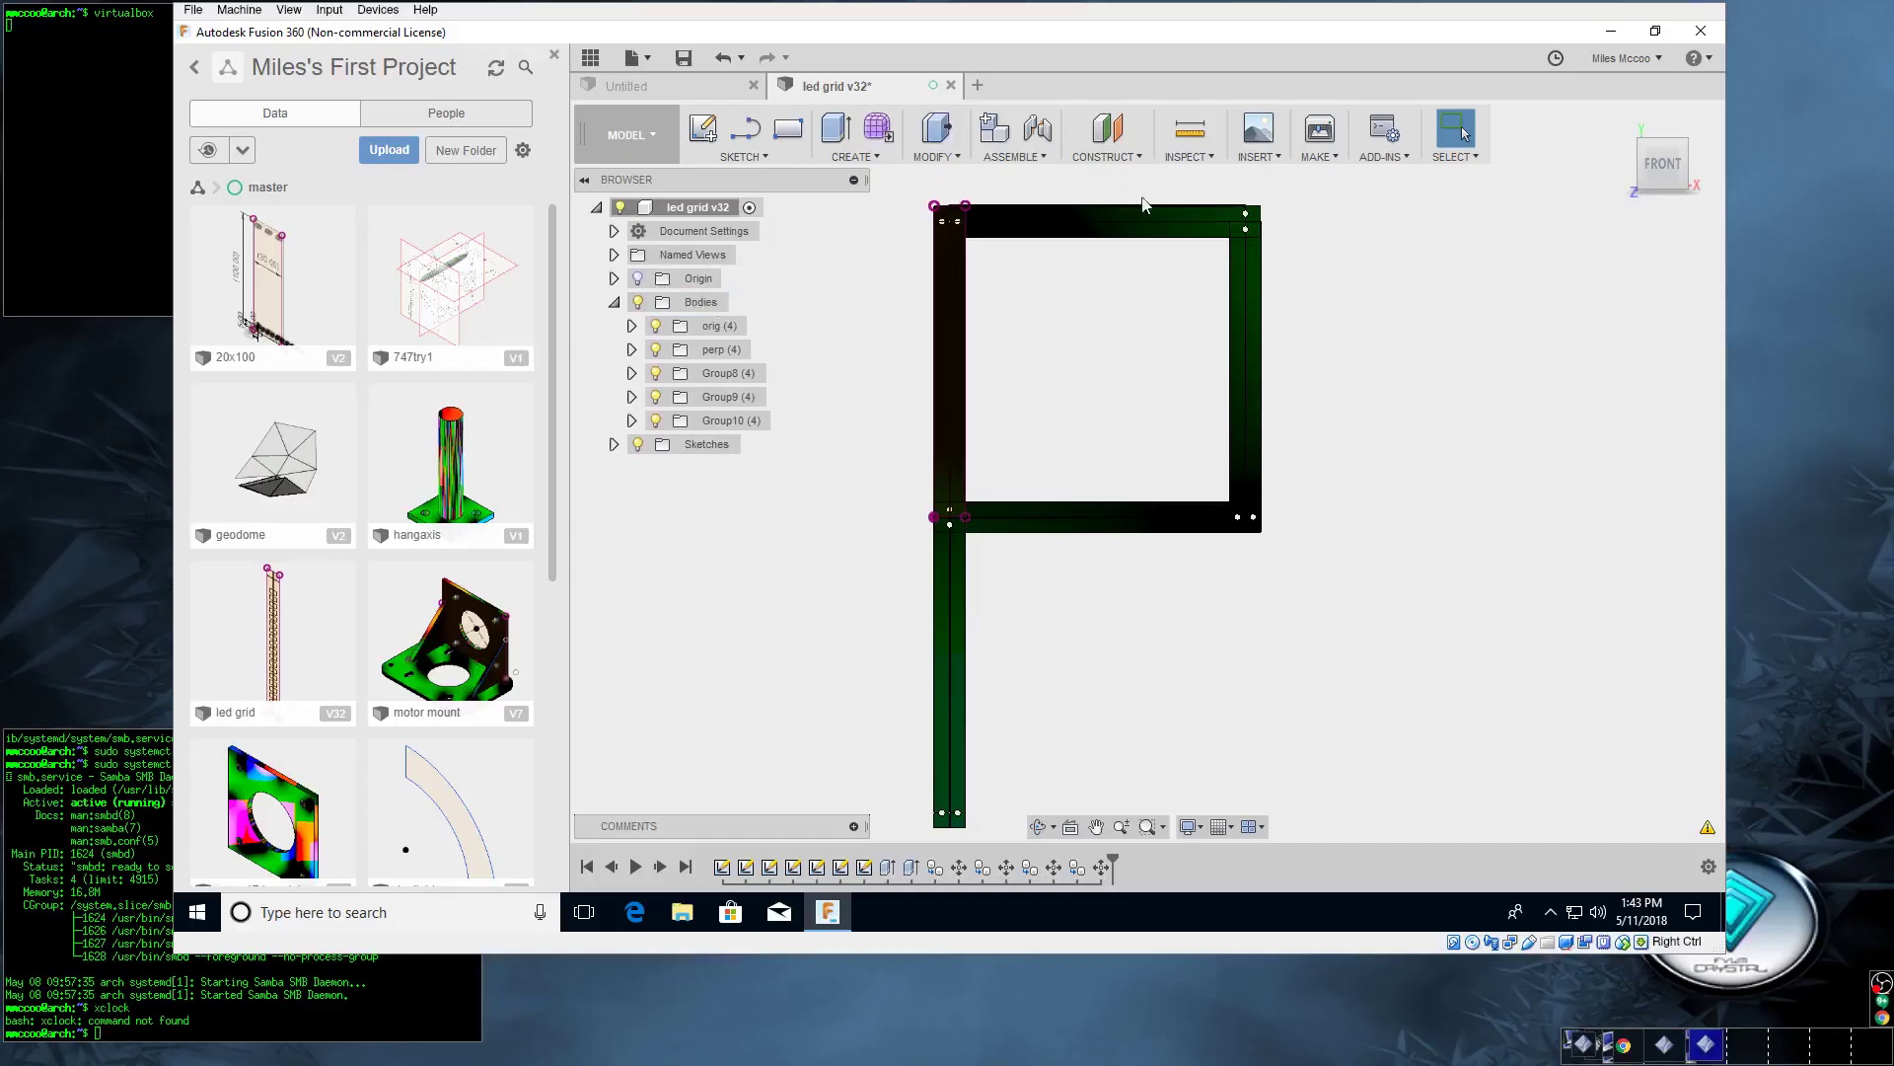
pyautogui.click(655, 349)
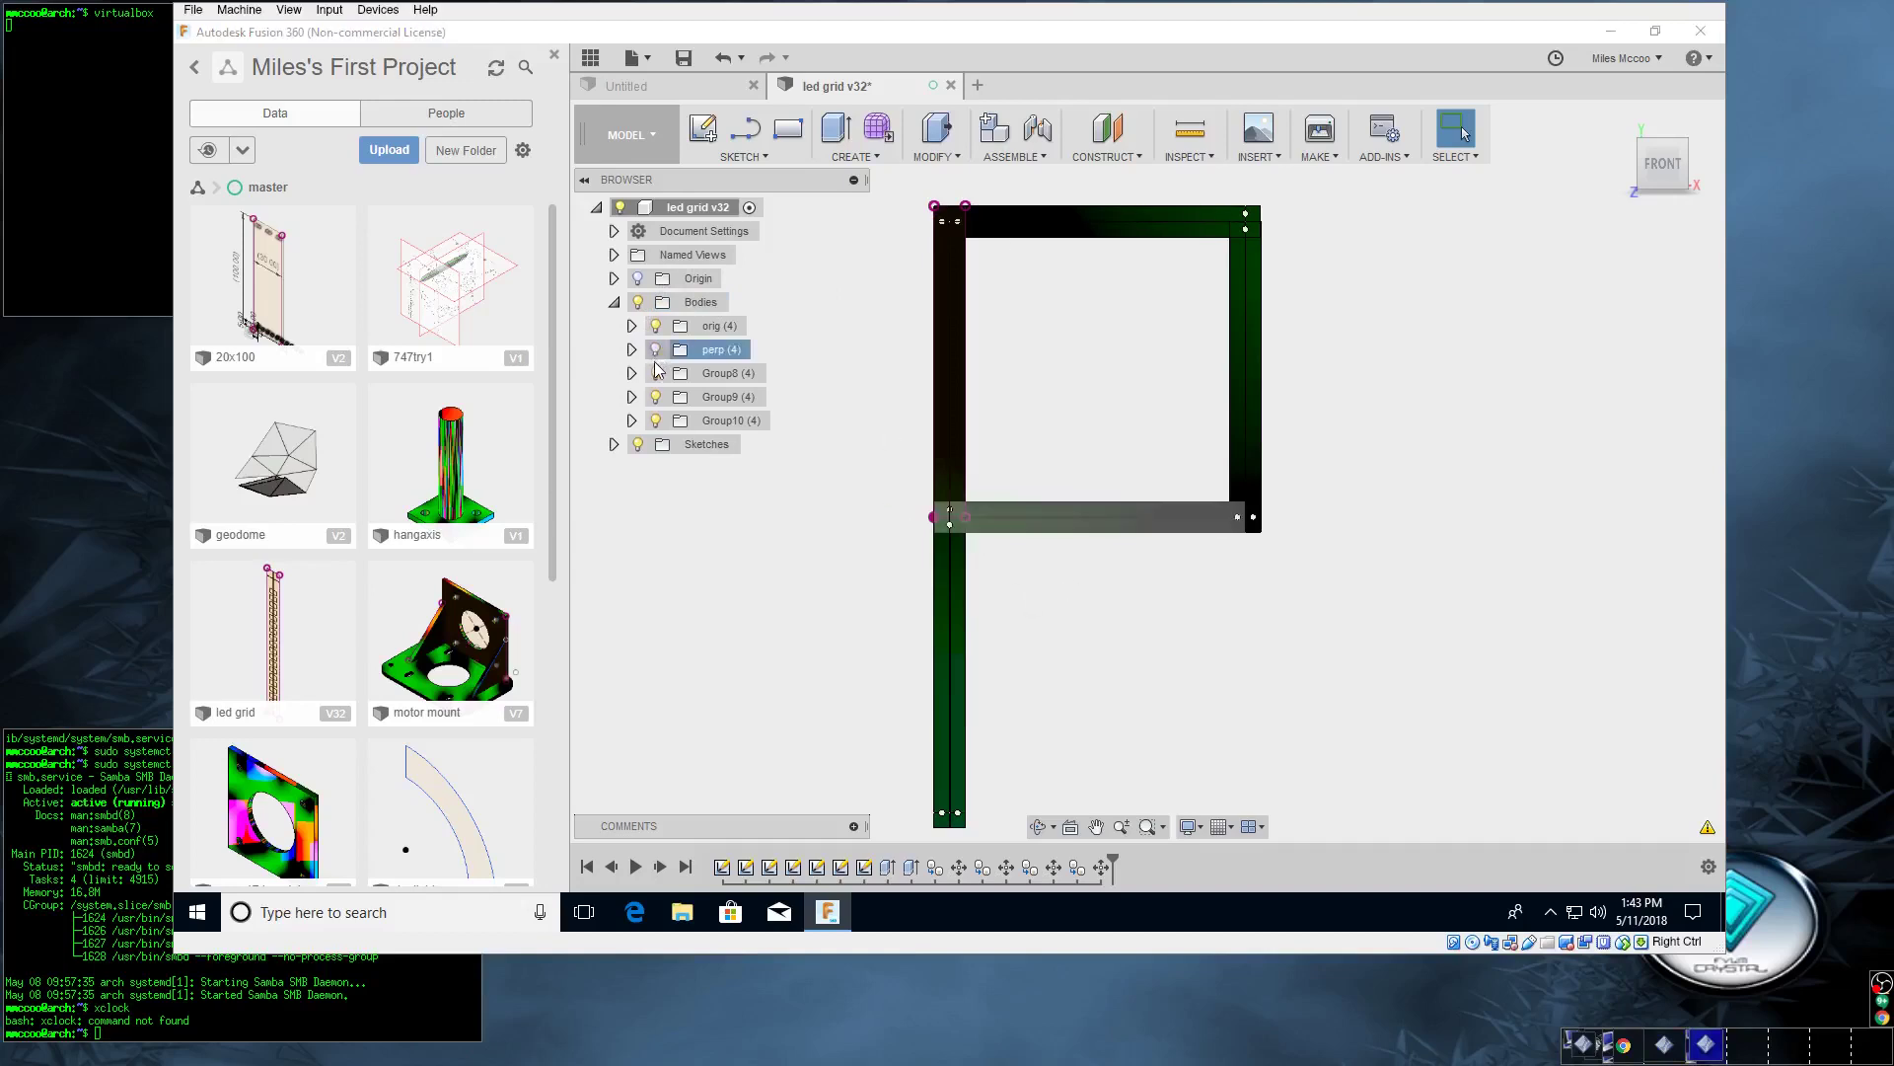
pyautogui.click(655, 373)
pyautogui.click(655, 397)
pyautogui.click(655, 421)
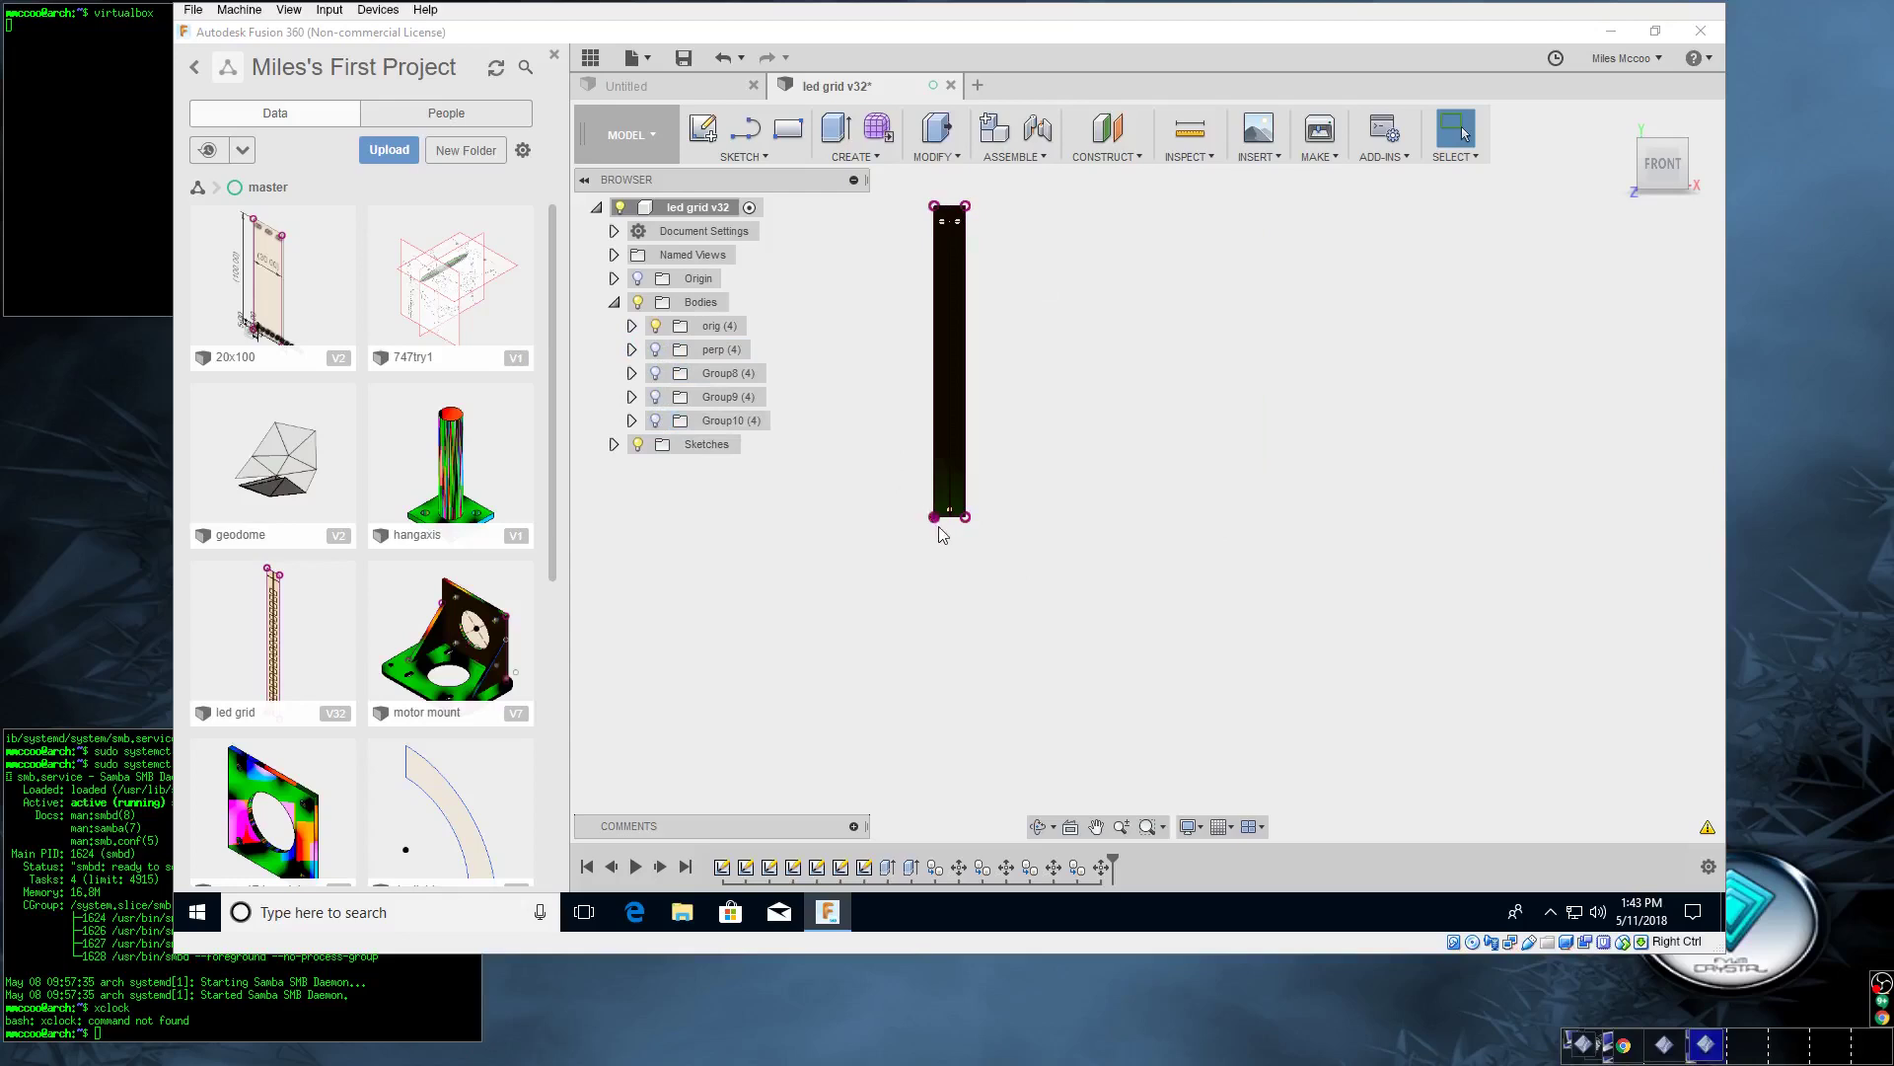
pyautogui.scroll(3, 956, 411)
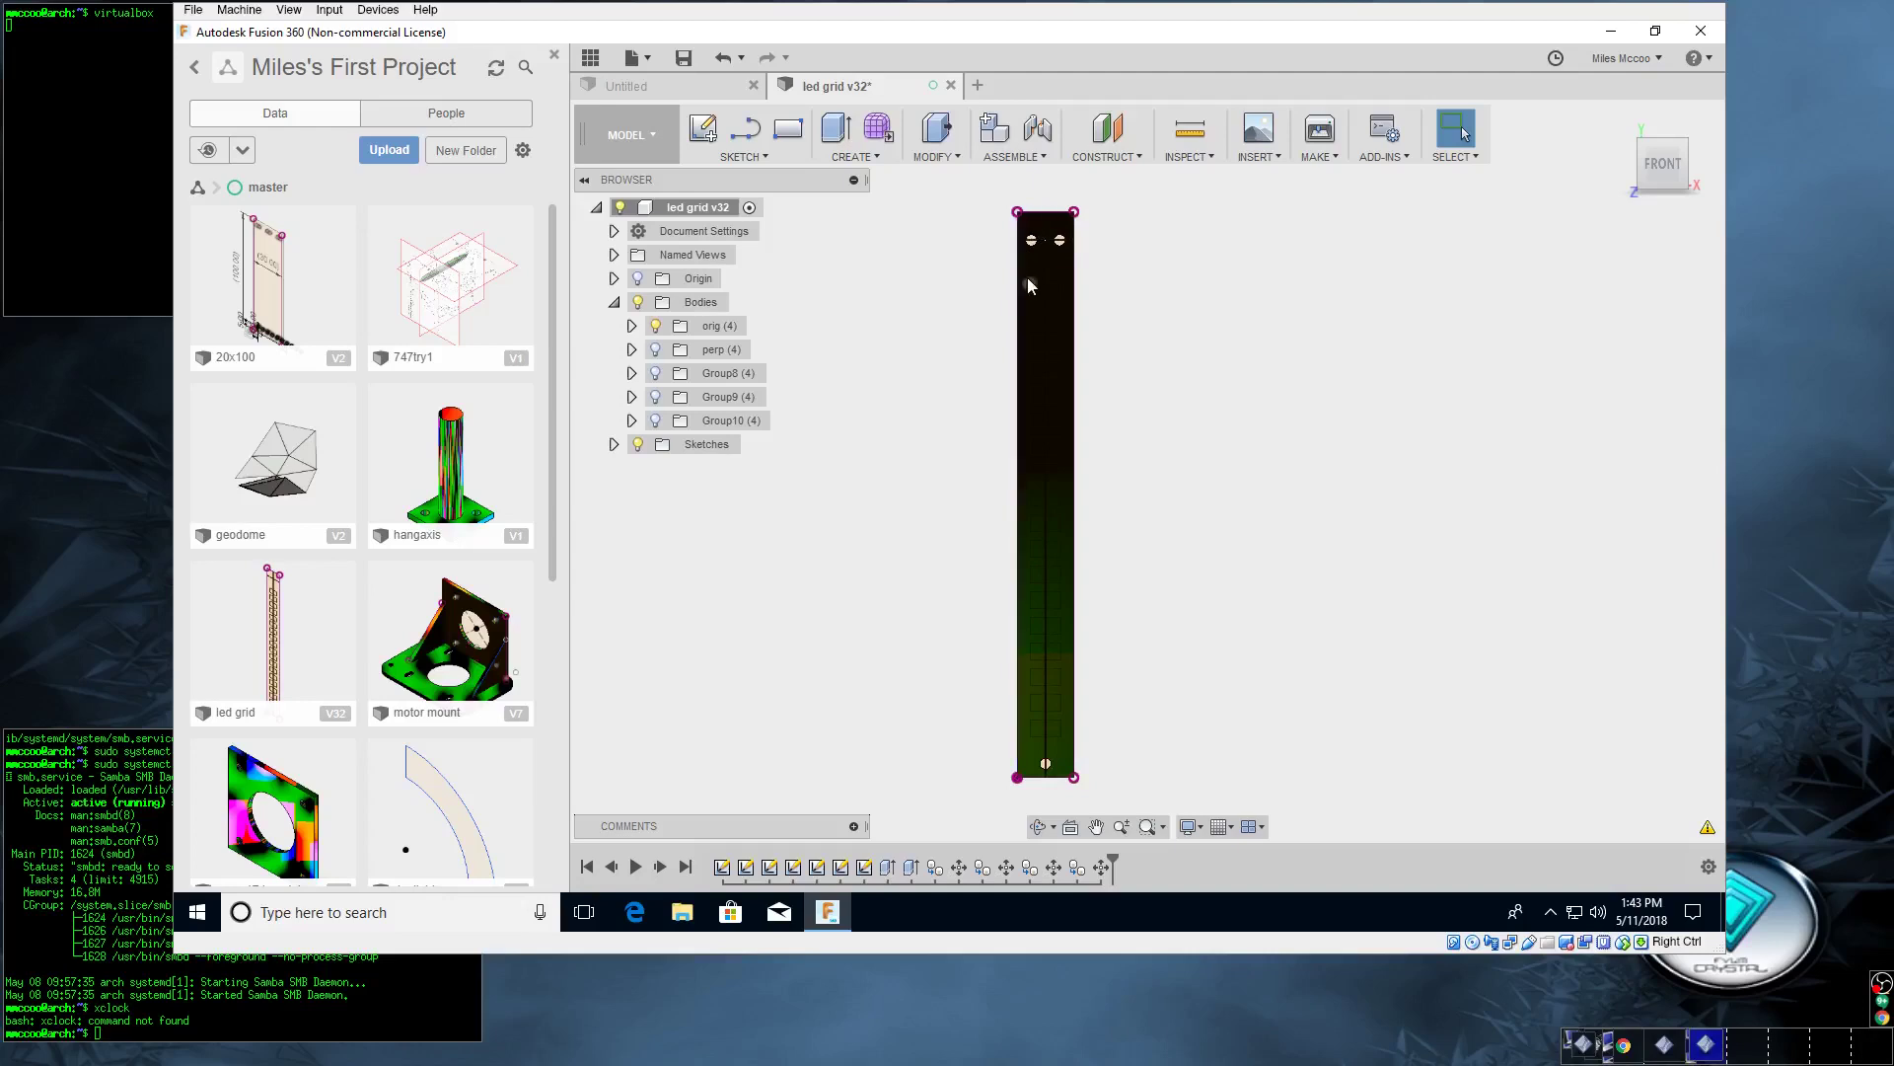
pyautogui.click(655, 373)
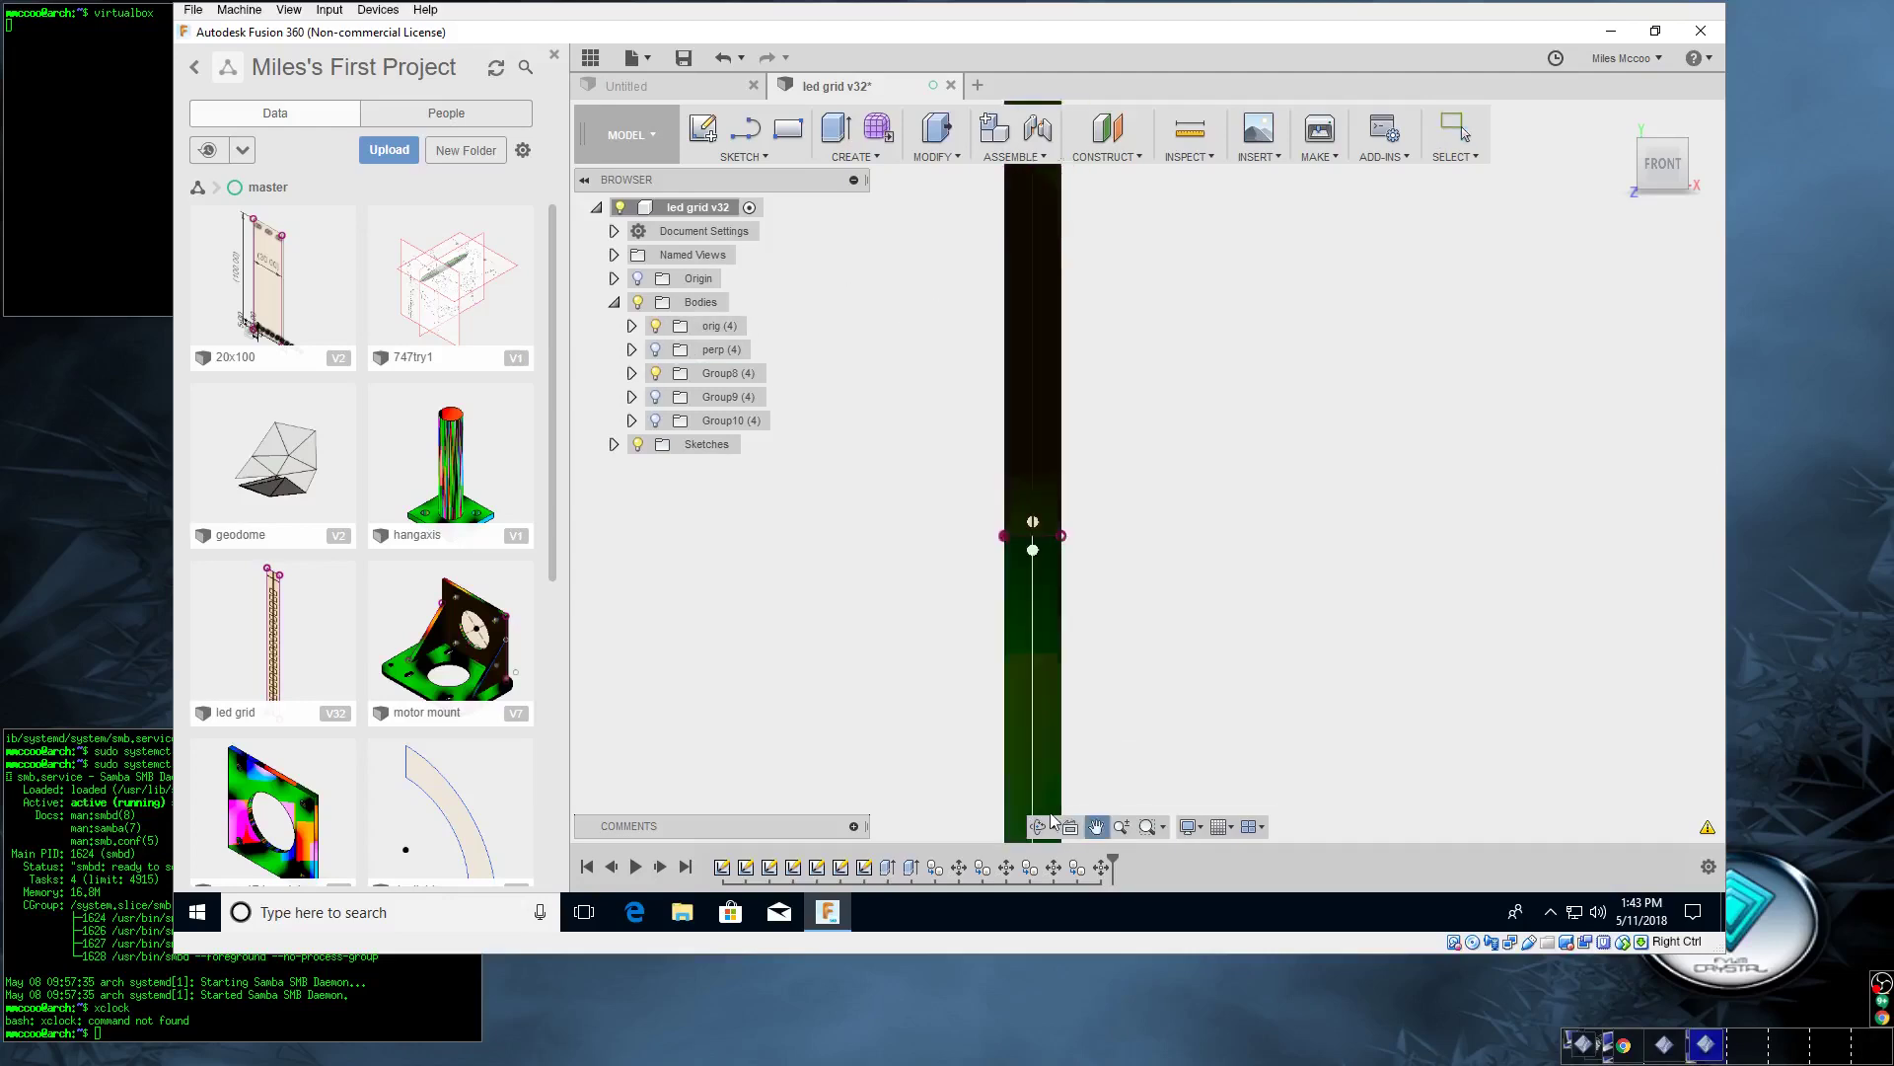
pyautogui.click(657, 349)
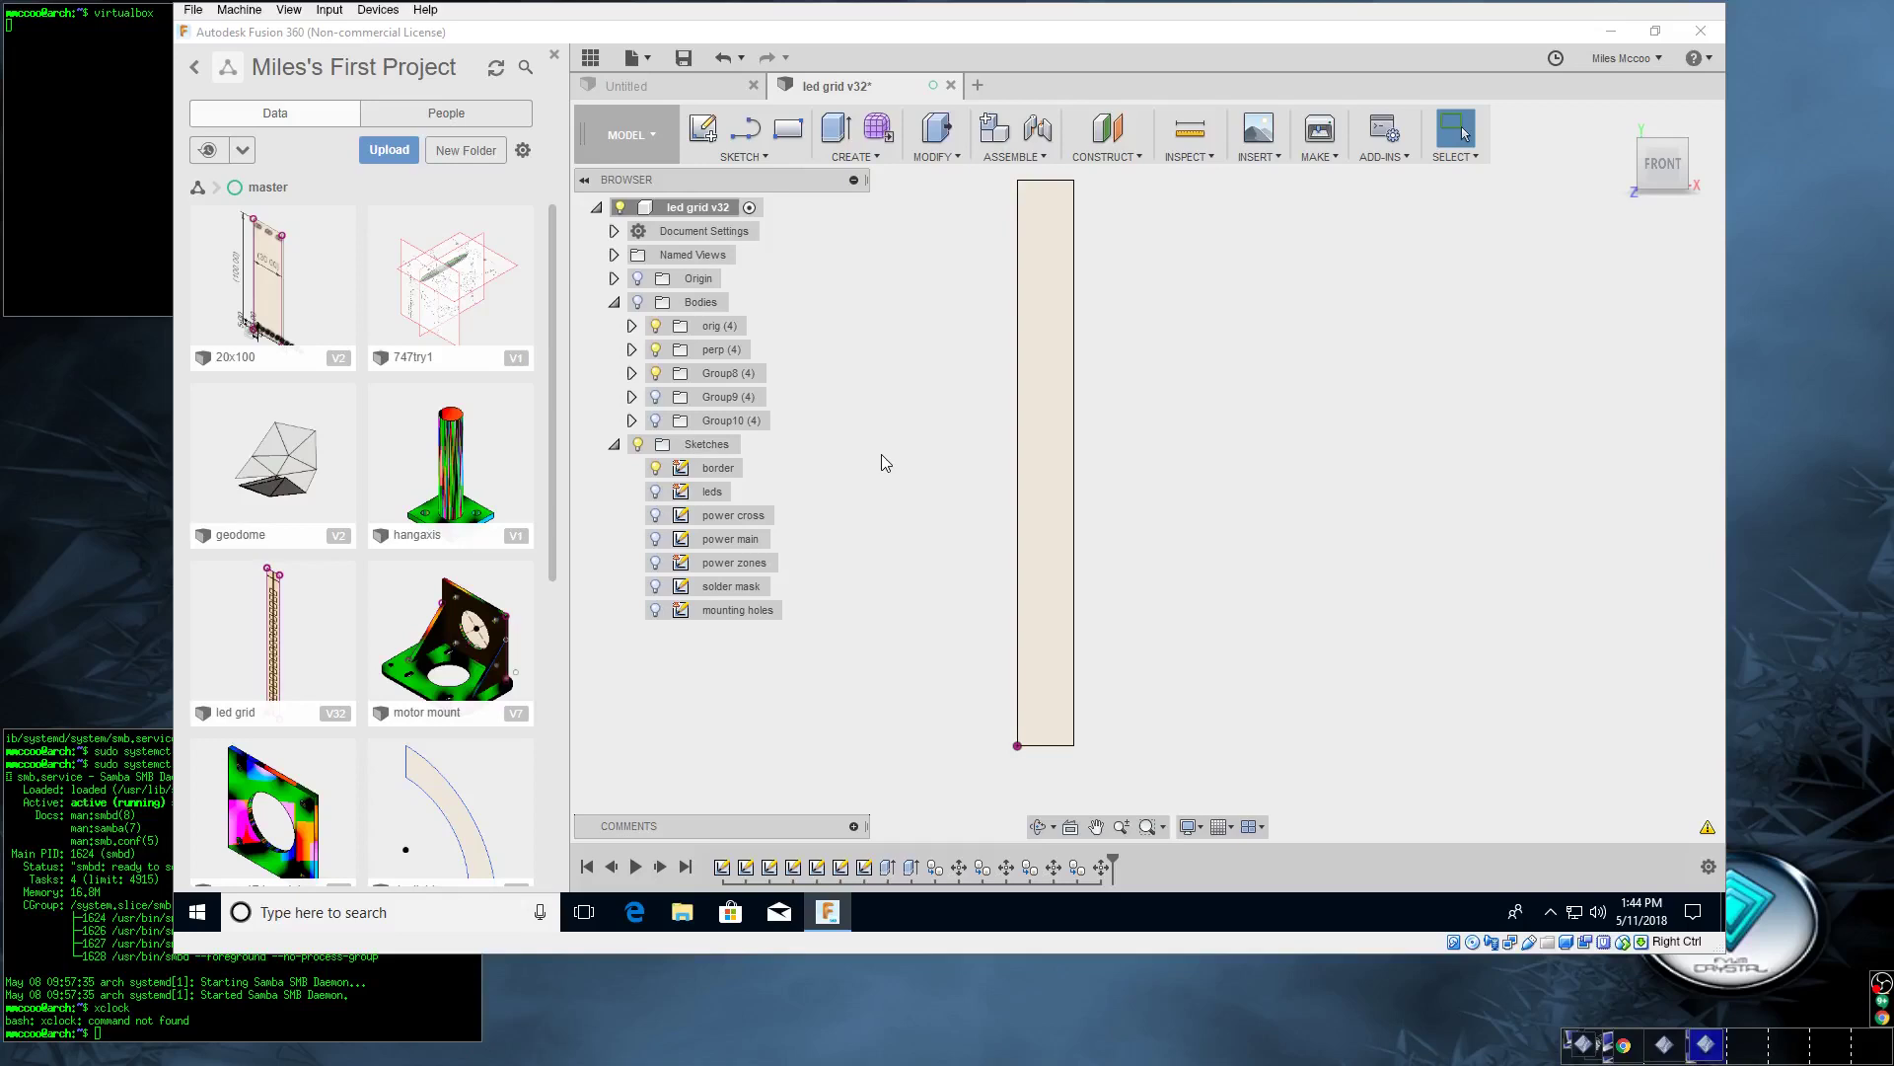
# Step: Show the leds and power zones sketches over the board outline
pyautogui.click(655, 492)
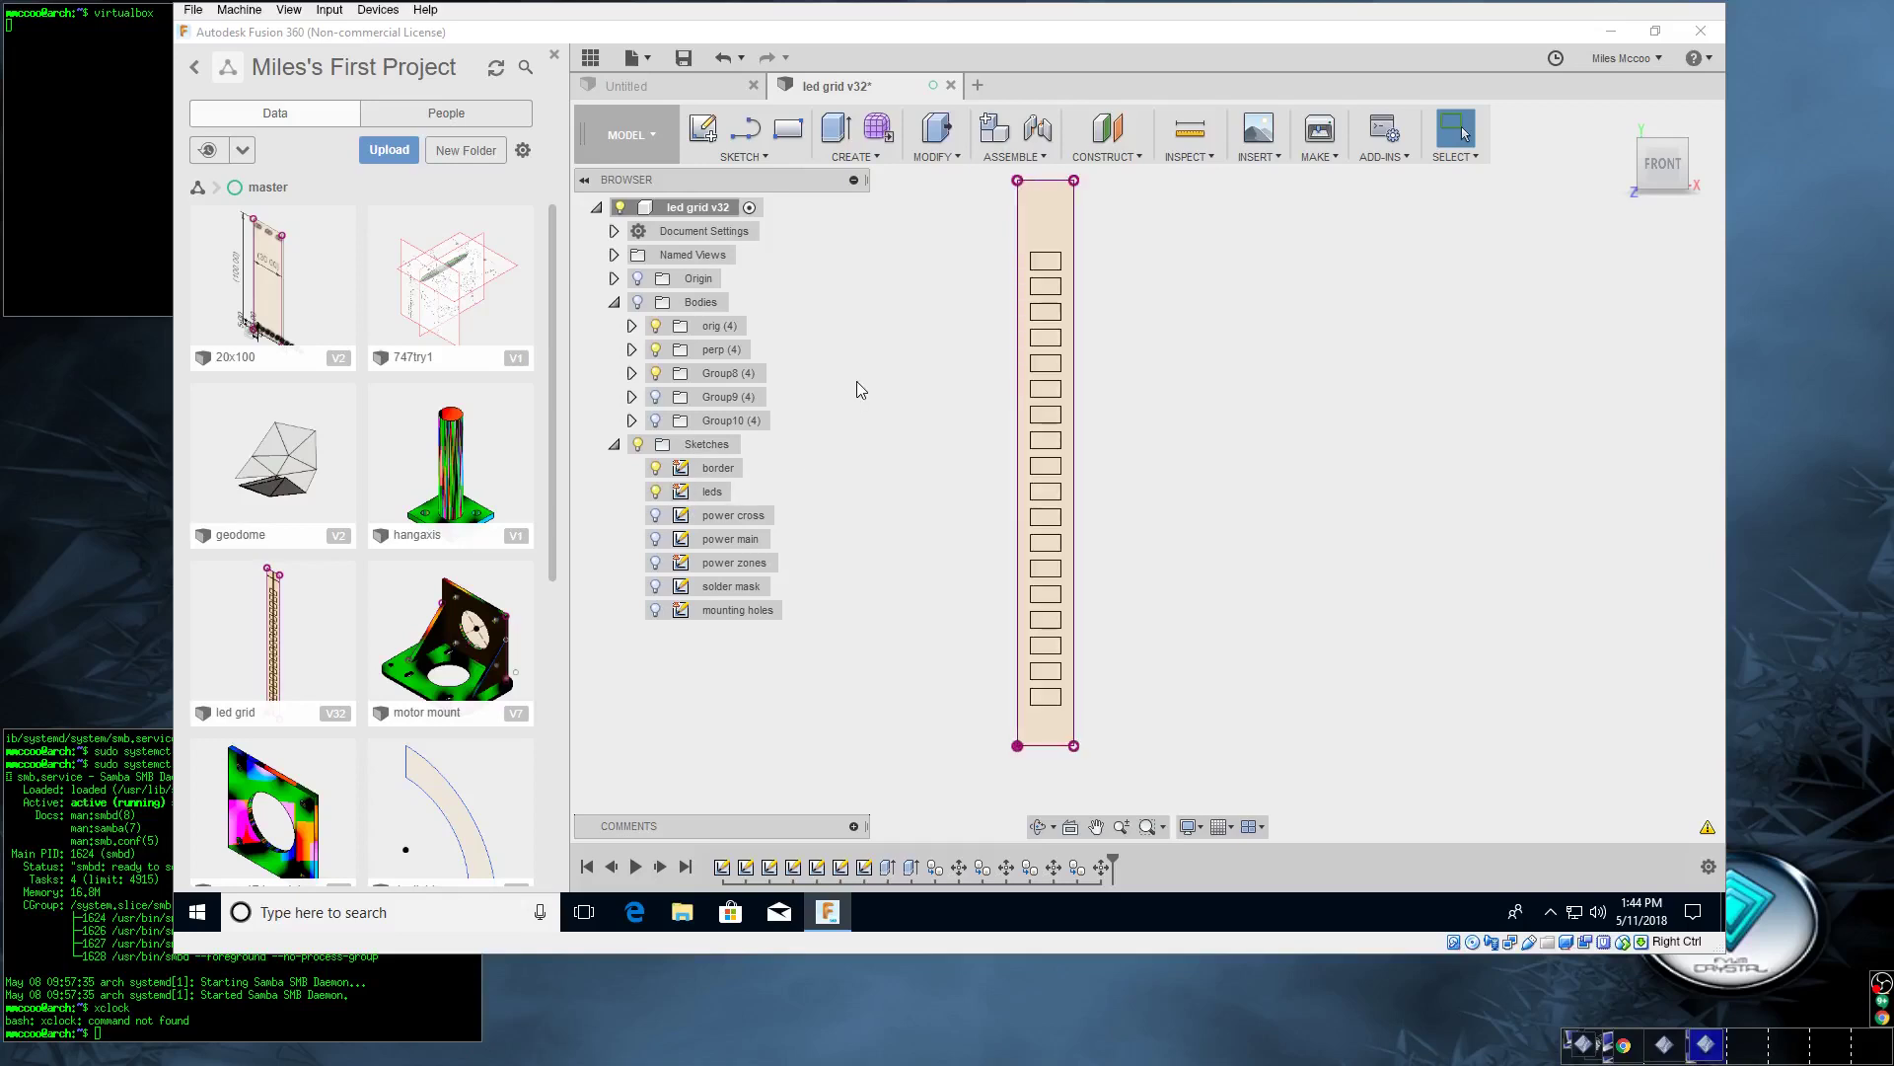
pyautogui.click(1053, 212)
pyautogui.click(1161, 804)
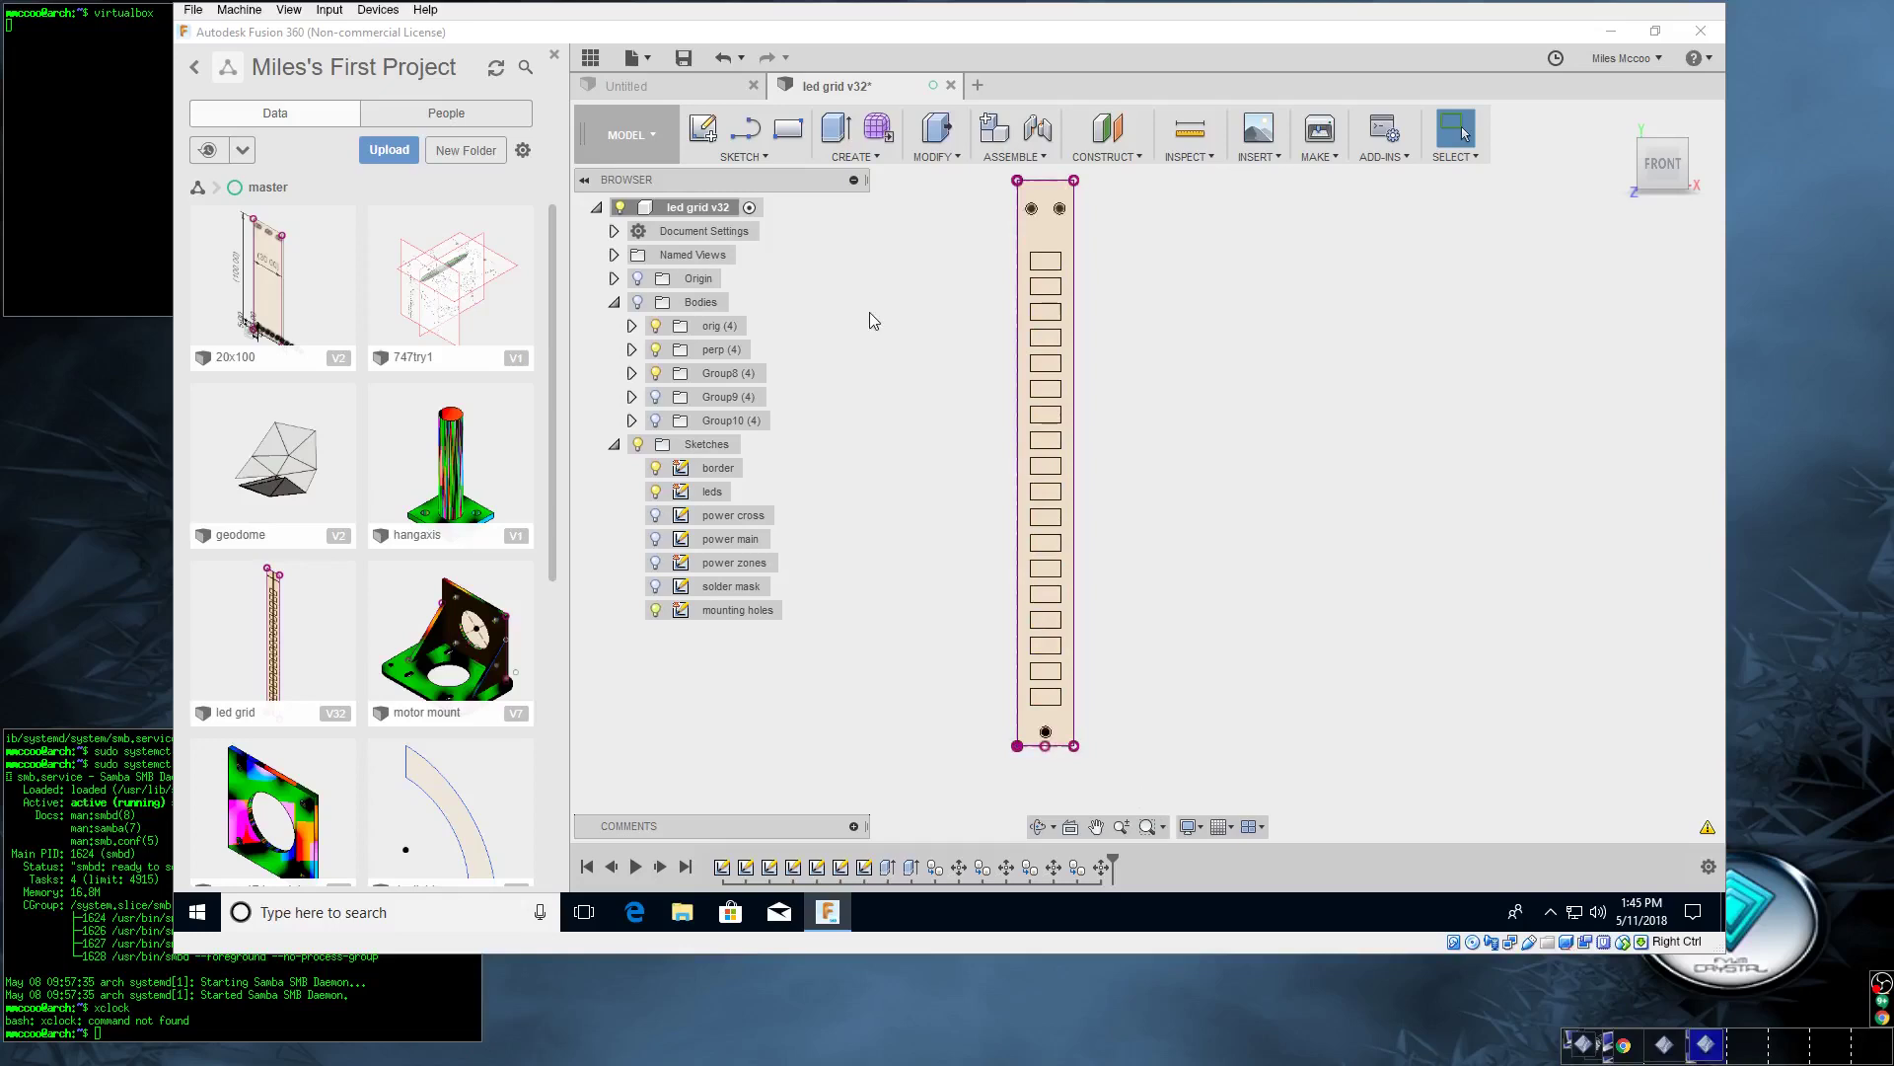
pyautogui.click(655, 563)
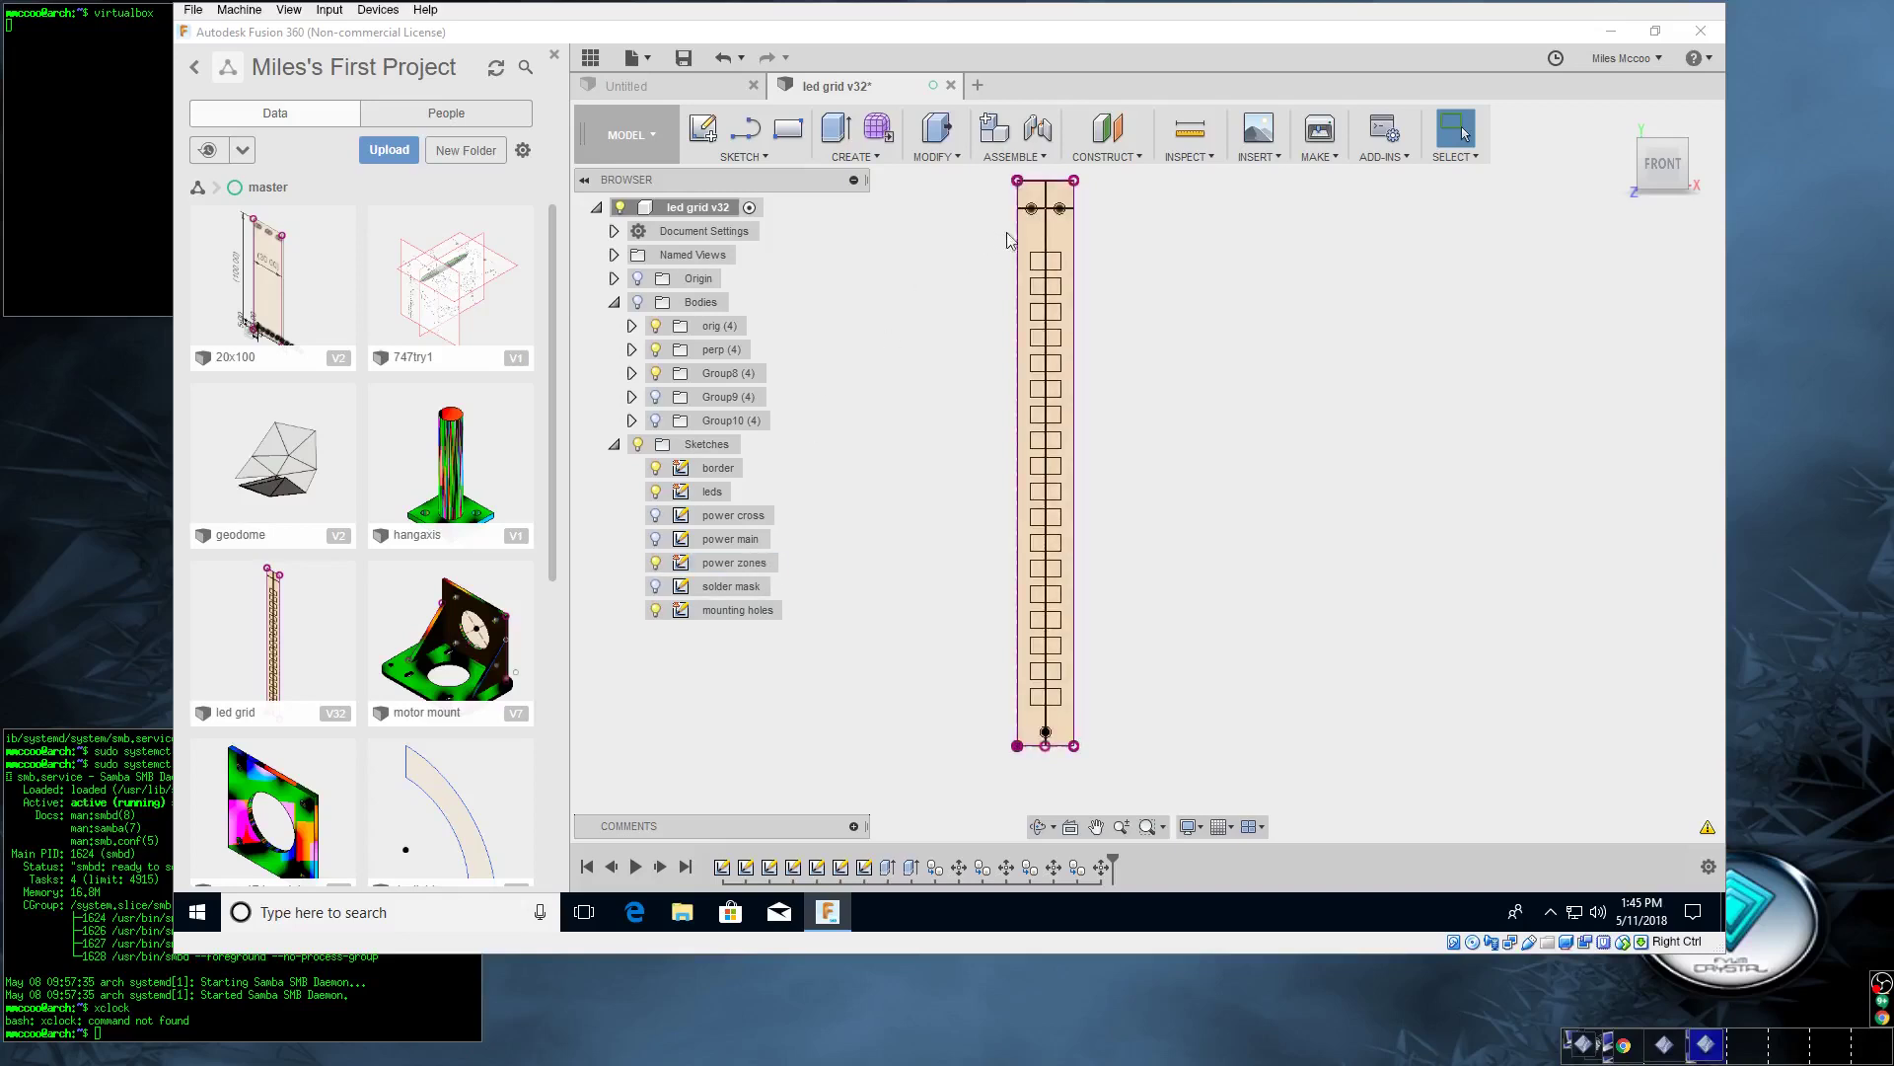
pyautogui.click(1065, 233)
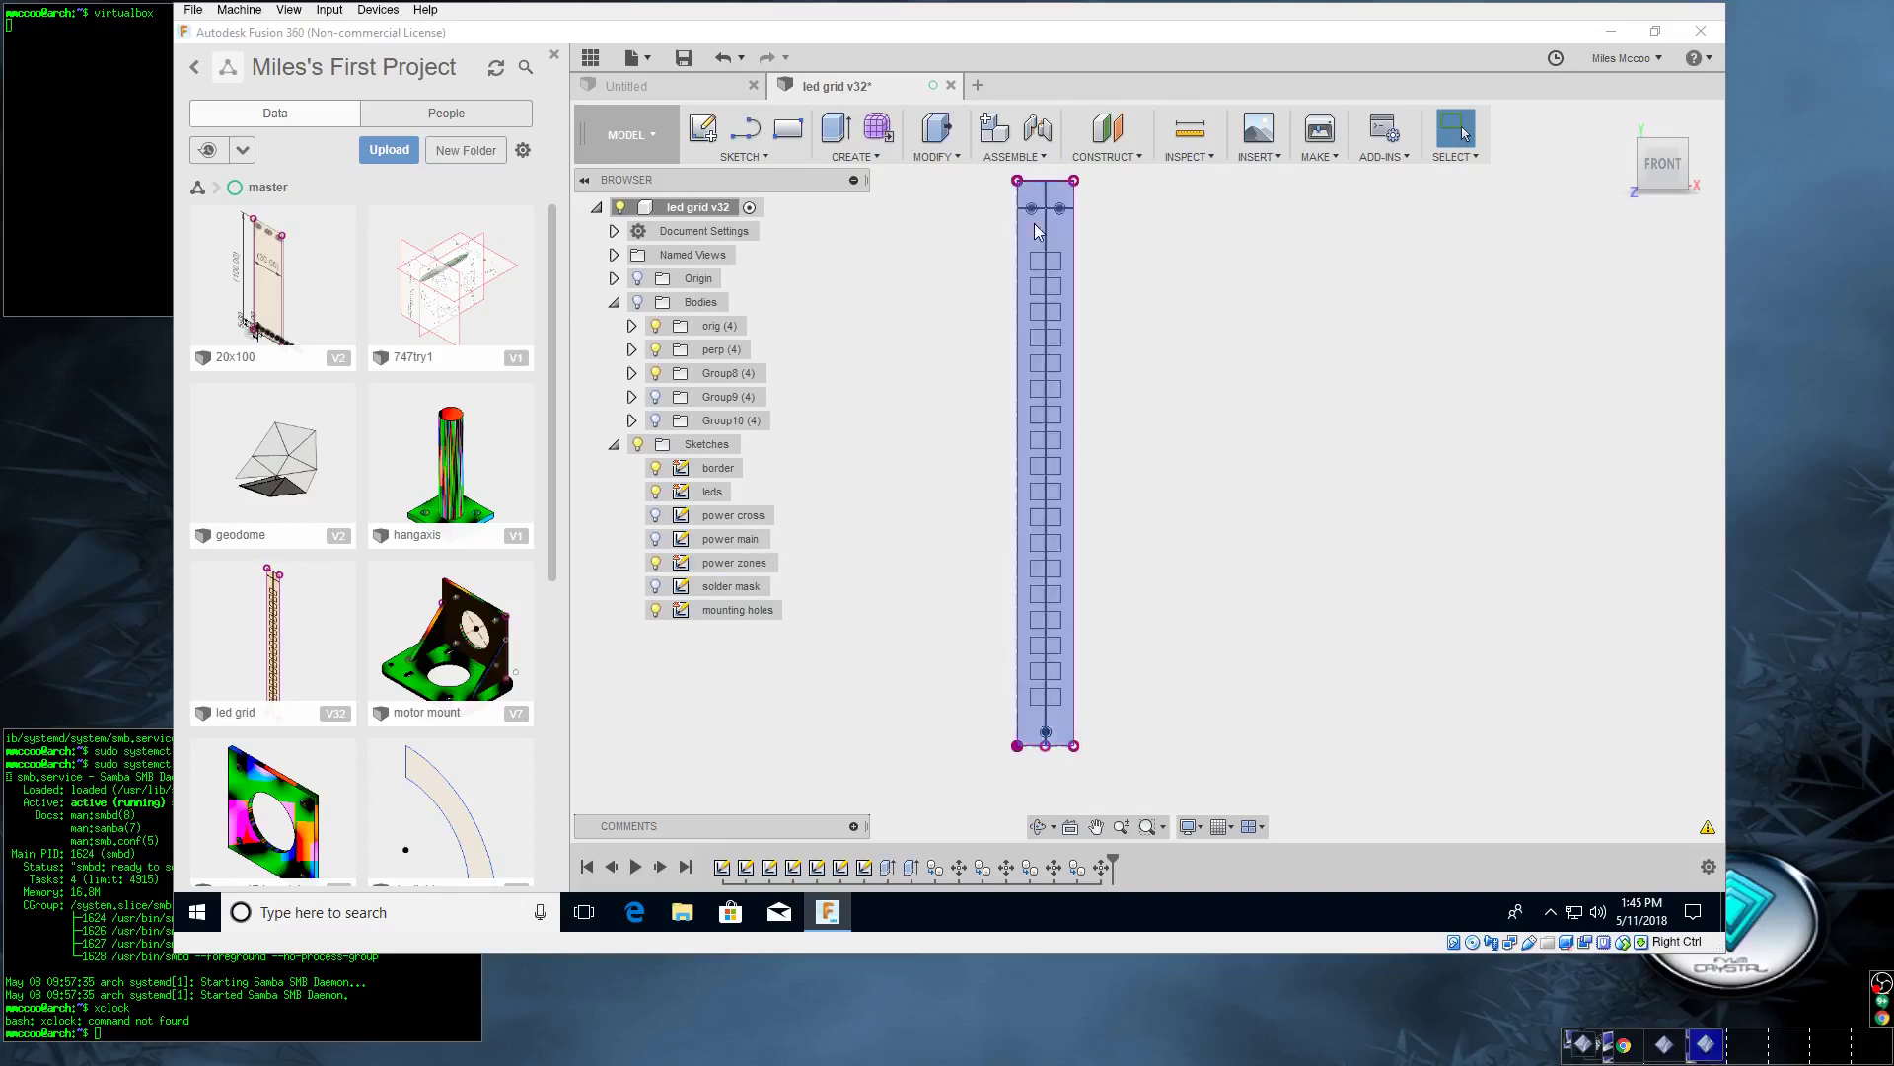
pyautogui.click(1041, 195)
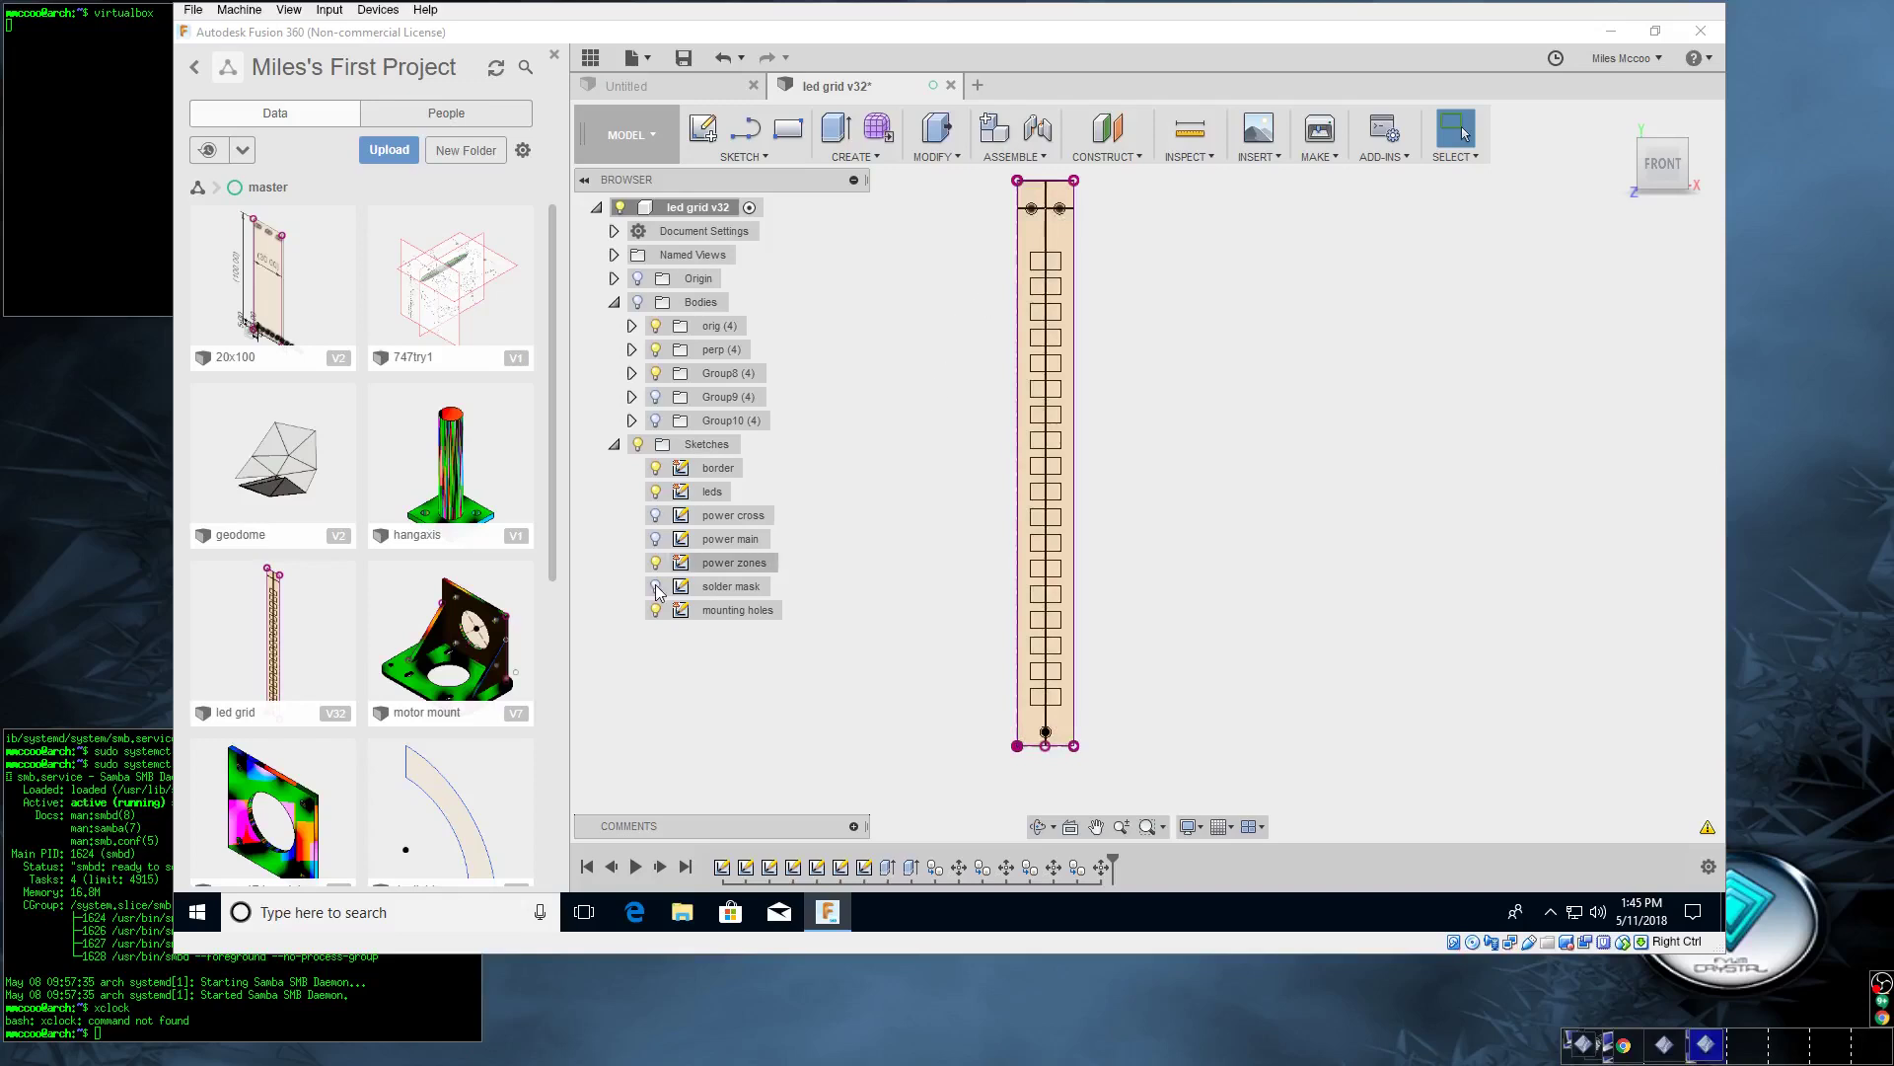
# Step: Turn on the solder mask sketch, then return focus to KiCad
pyautogui.click(725, 587)
pyautogui.click(931, 294)
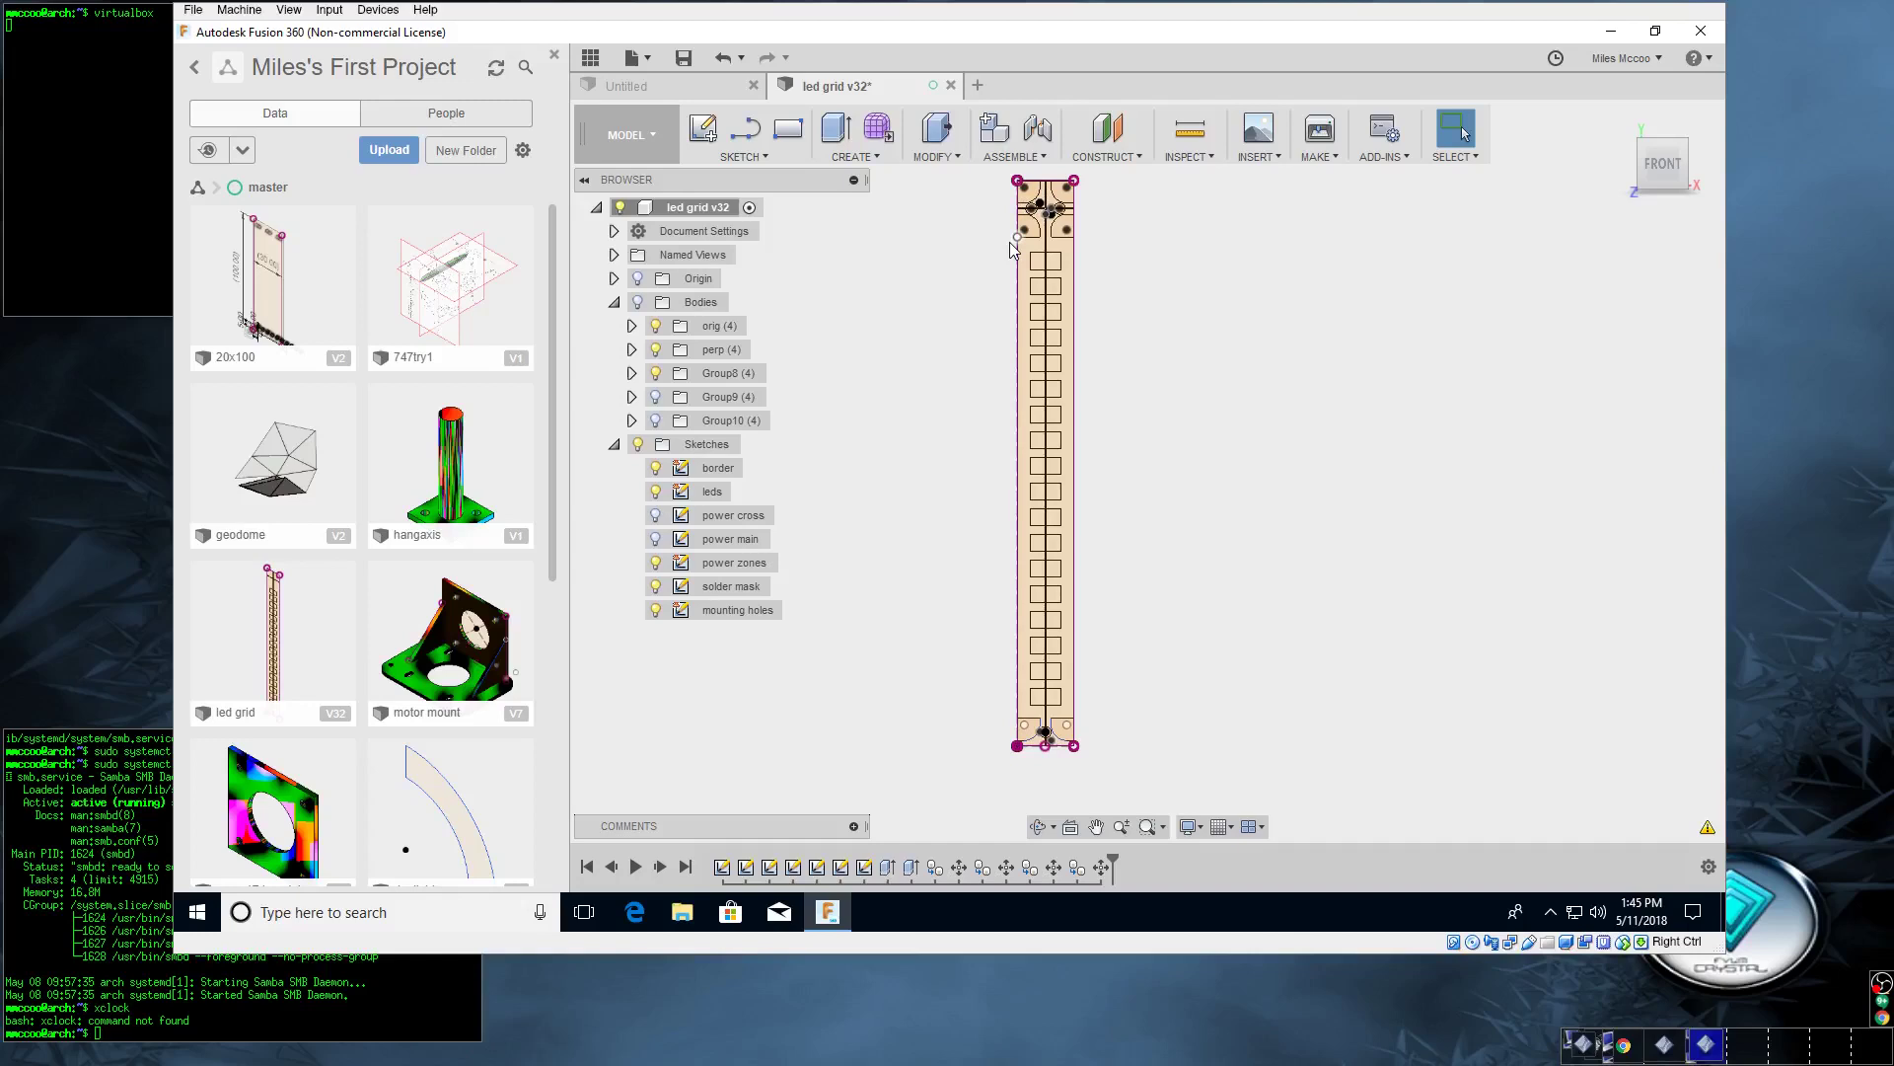
pyautogui.click(133, 126)
# Step: Bring up the gridlight LED matrix schematic to start creating gridlight.kicad_pcb
pyautogui.hotkey('alt', 'Tab')
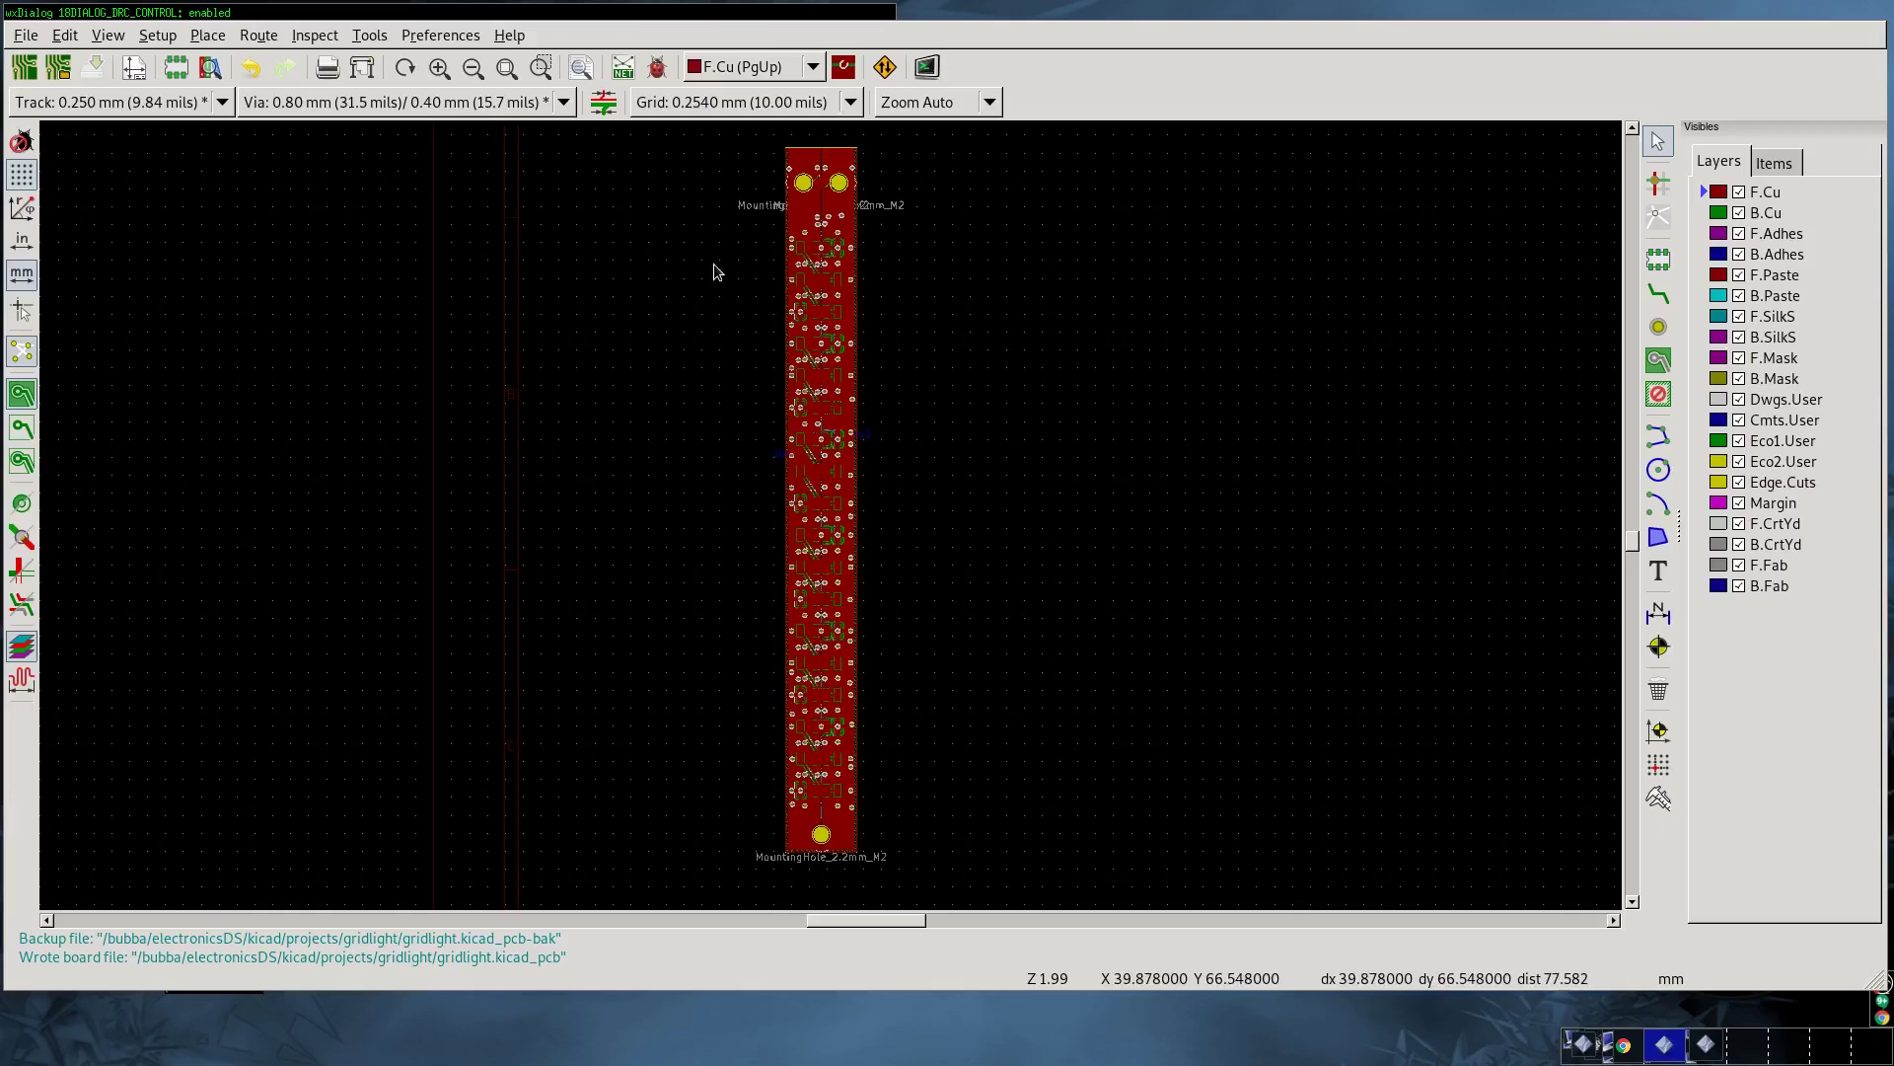
pyautogui.hotkey('alt', 'Tab')
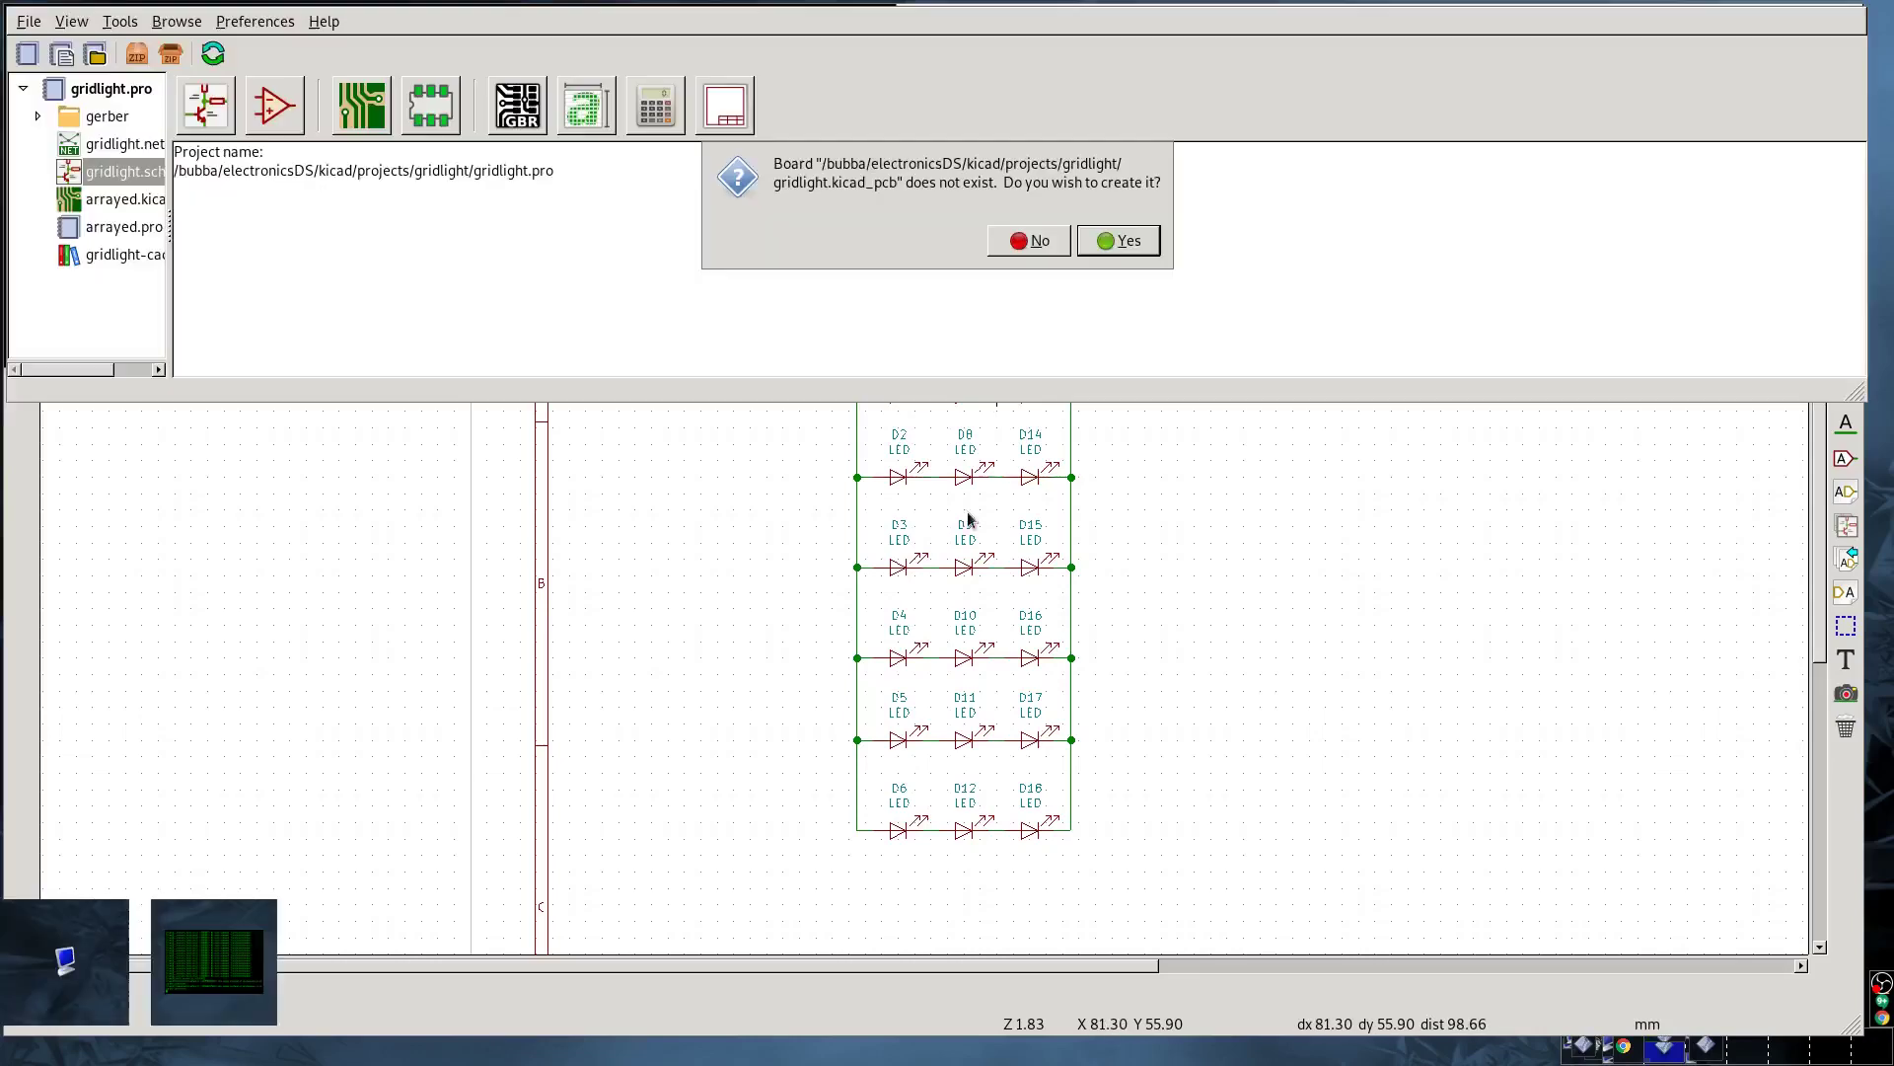
# Step: Create the new gridlight board file and read the current netlist into it
pyautogui.click(1126, 241)
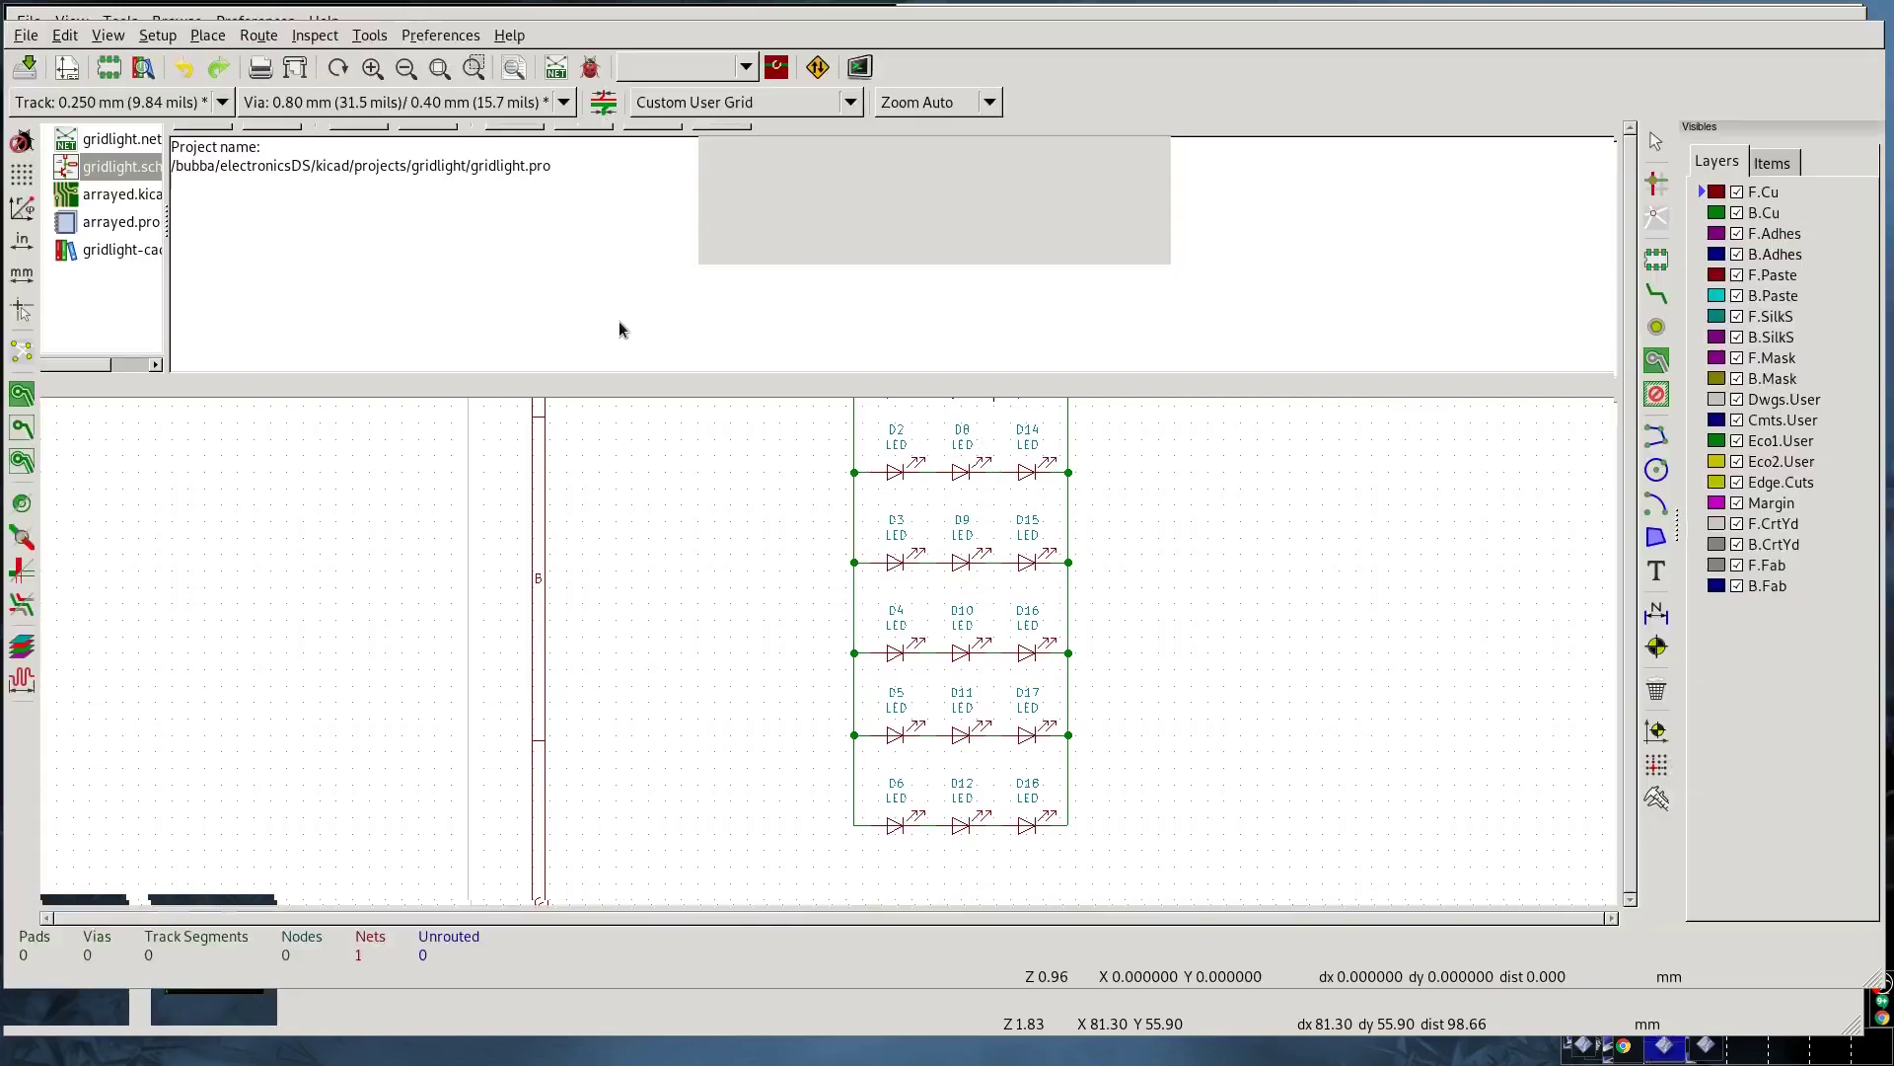
pyautogui.click(550, 67)
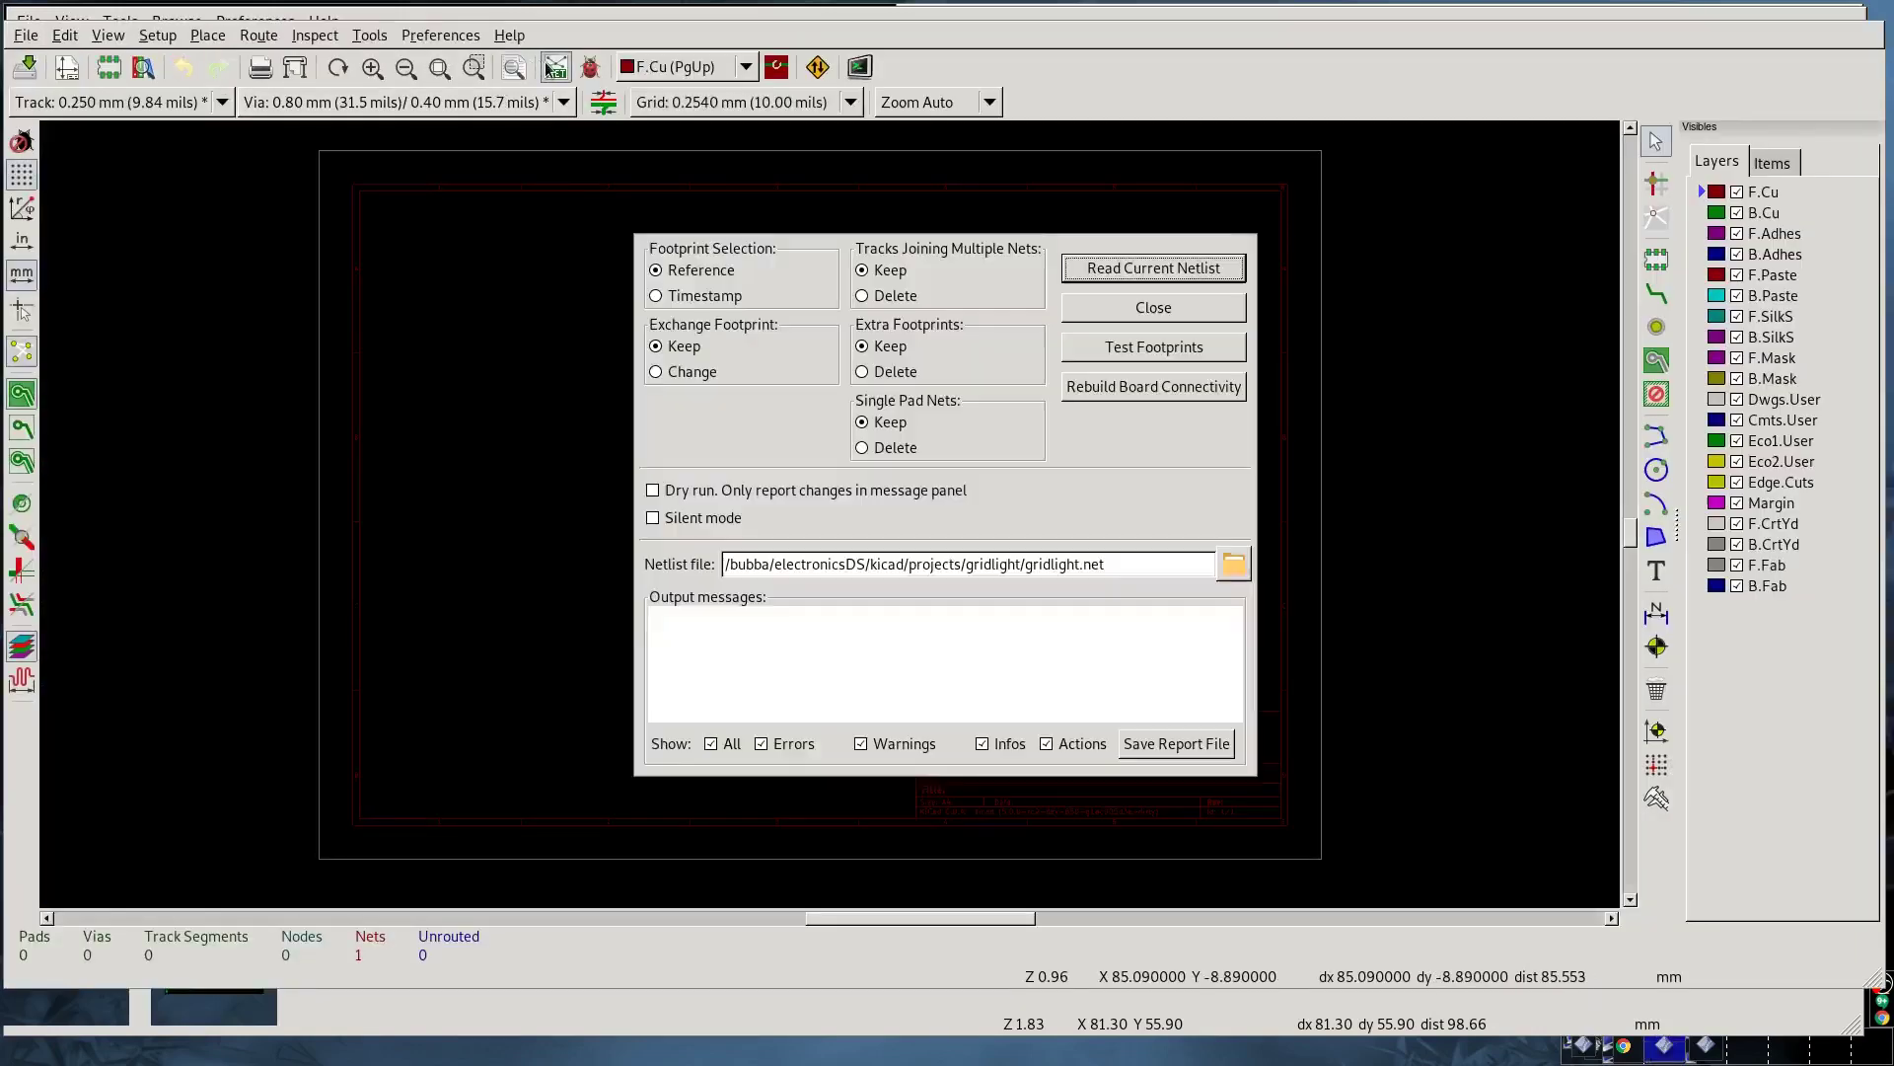
pyautogui.click(1155, 268)
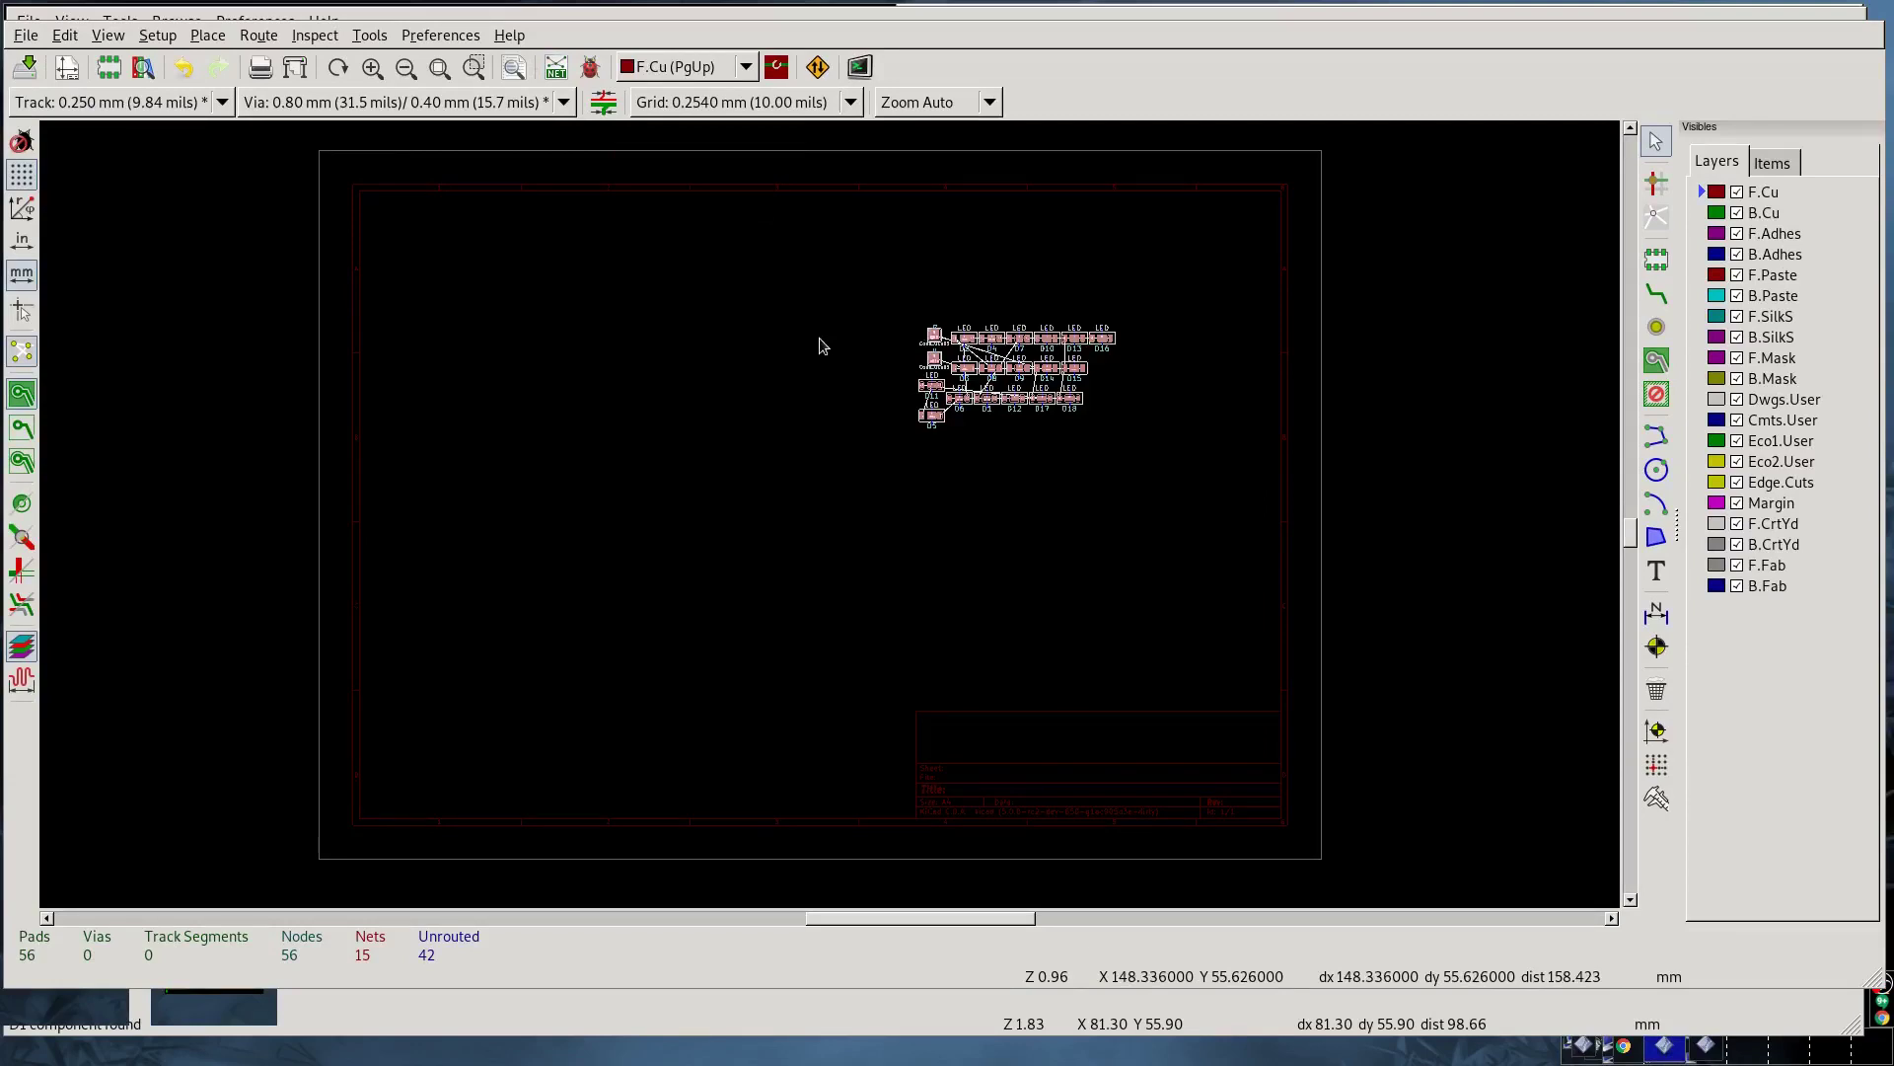
# Step: Arrange the footprints with Place By Sch, then move the LED and connector group right
pyautogui.click(381, 38)
pyautogui.moveTo(452, 278)
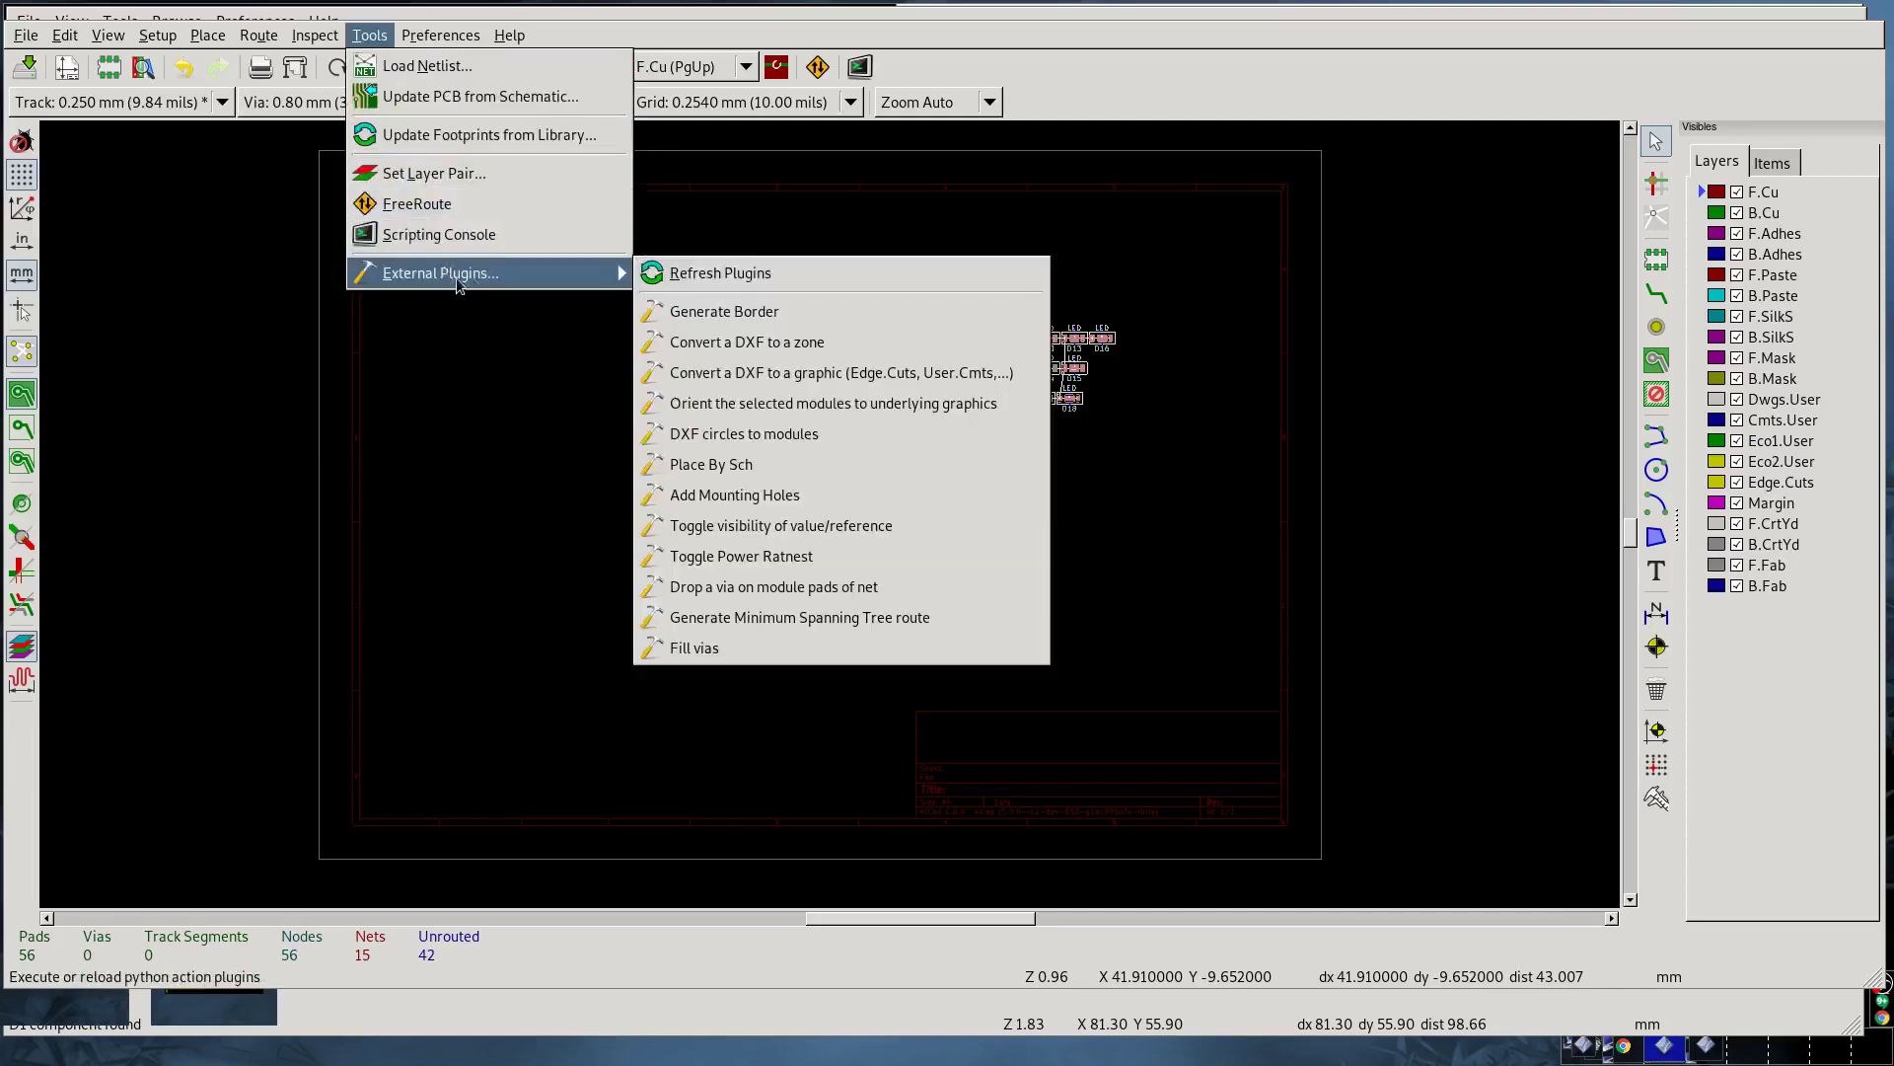
pyautogui.click(731, 466)
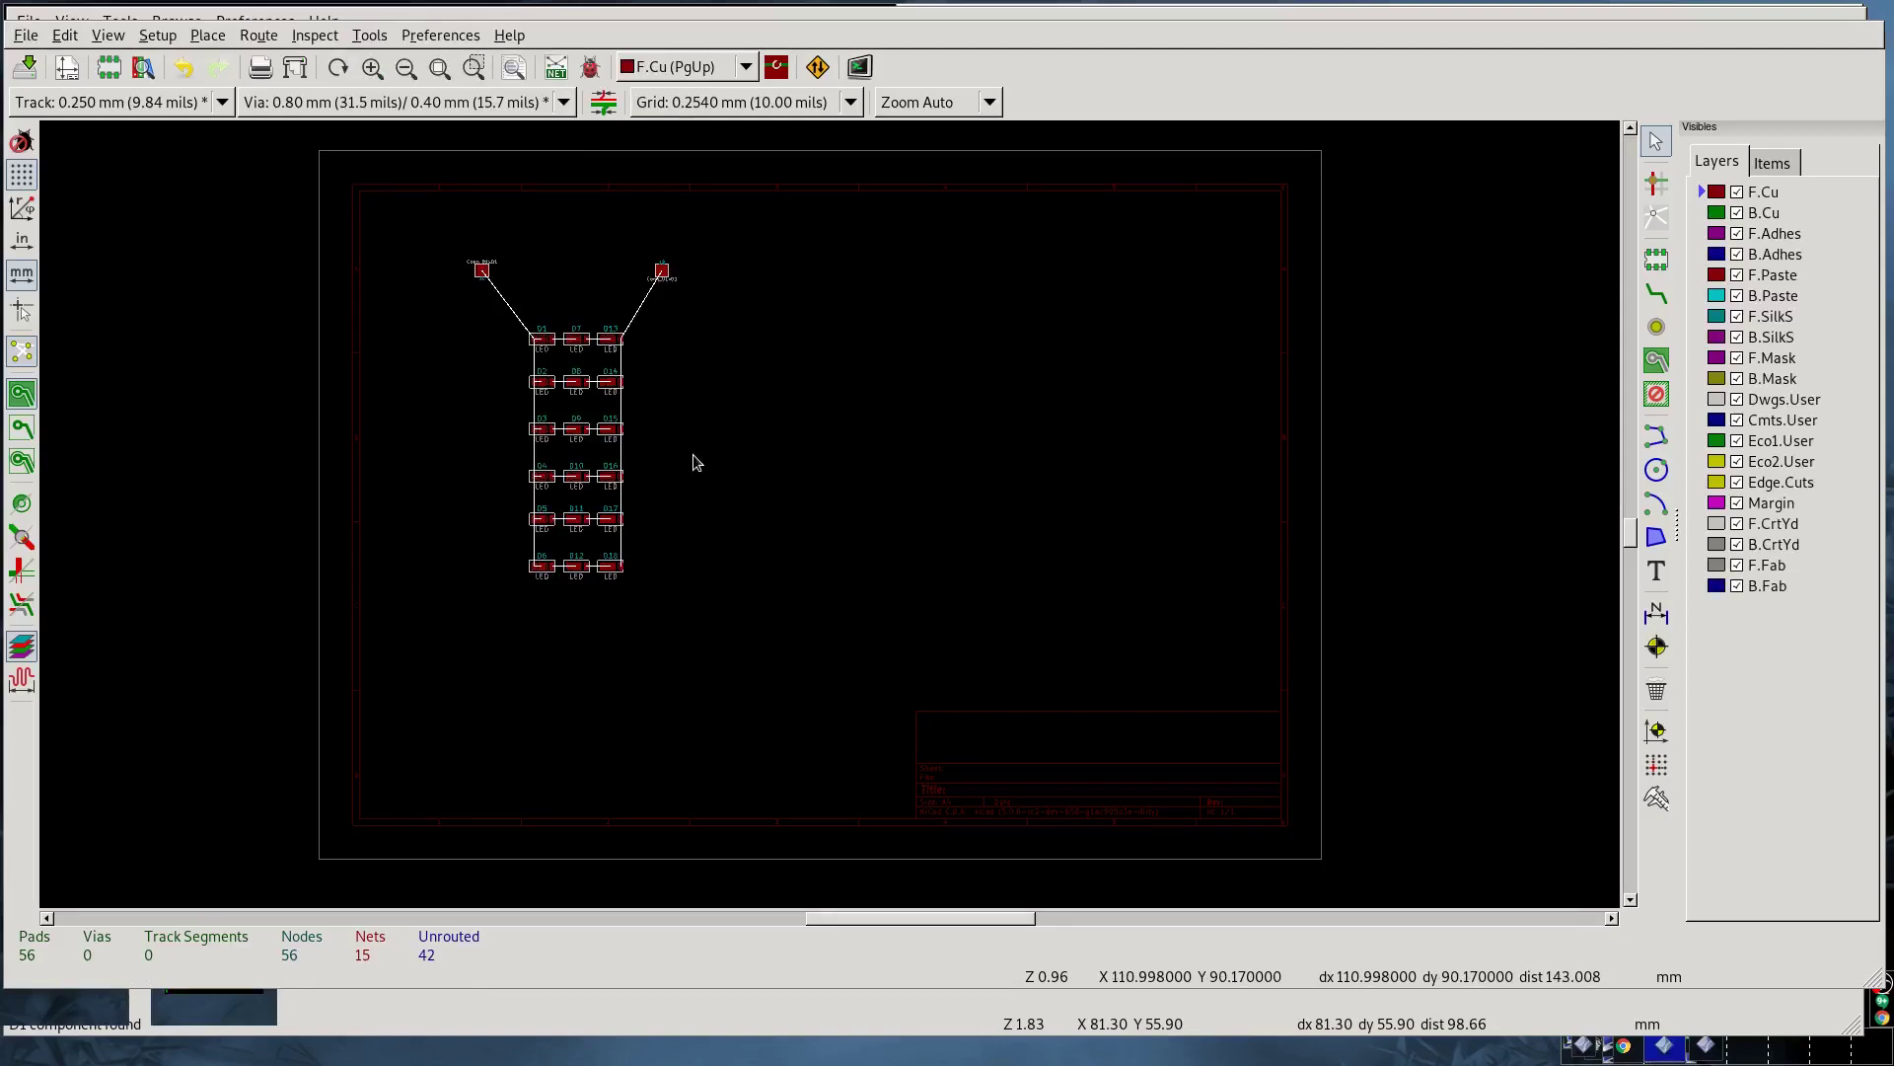
pyautogui.moveTo(430, 238); pyautogui.dragTo(713, 596)
pyautogui.press('m')
pyautogui.click(918, 586)
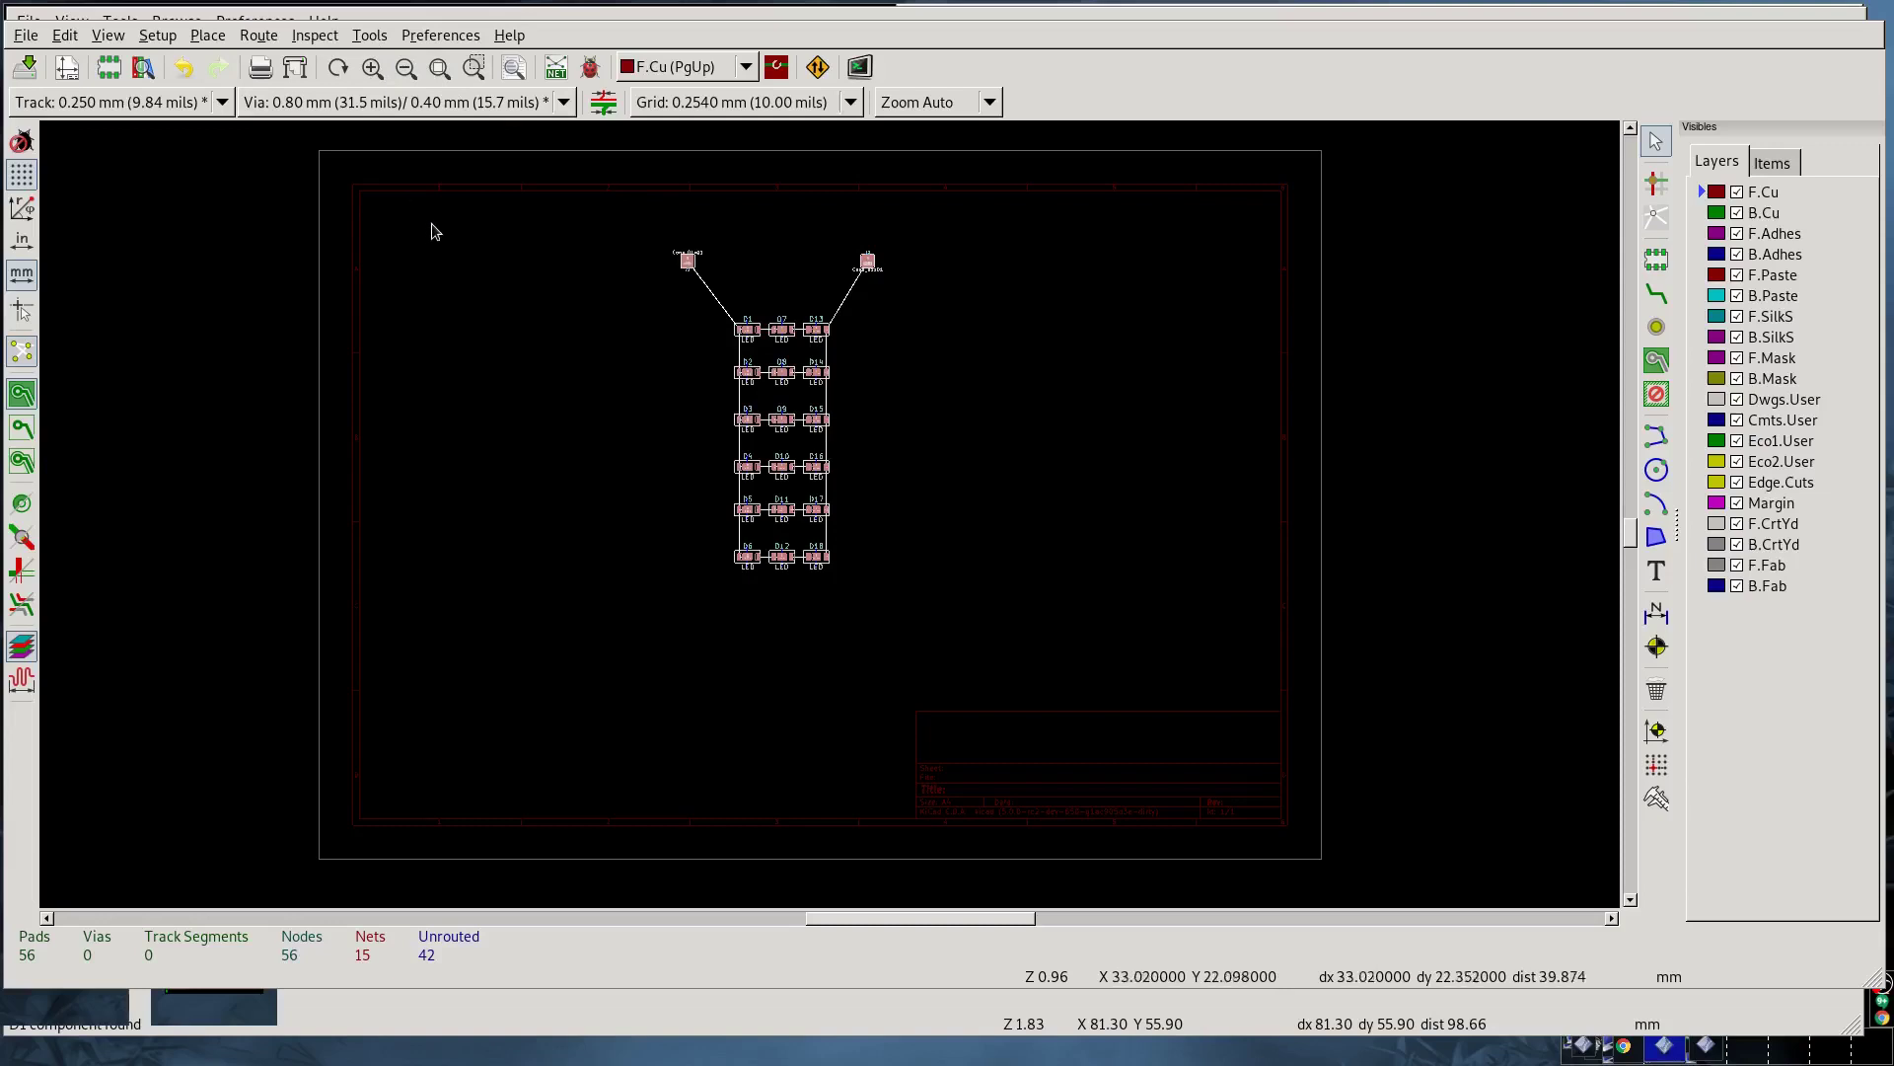
# Step: In Fusion 360, select the leds sketch and bring up its actions to save it as DXF
pyautogui.press('super+2')
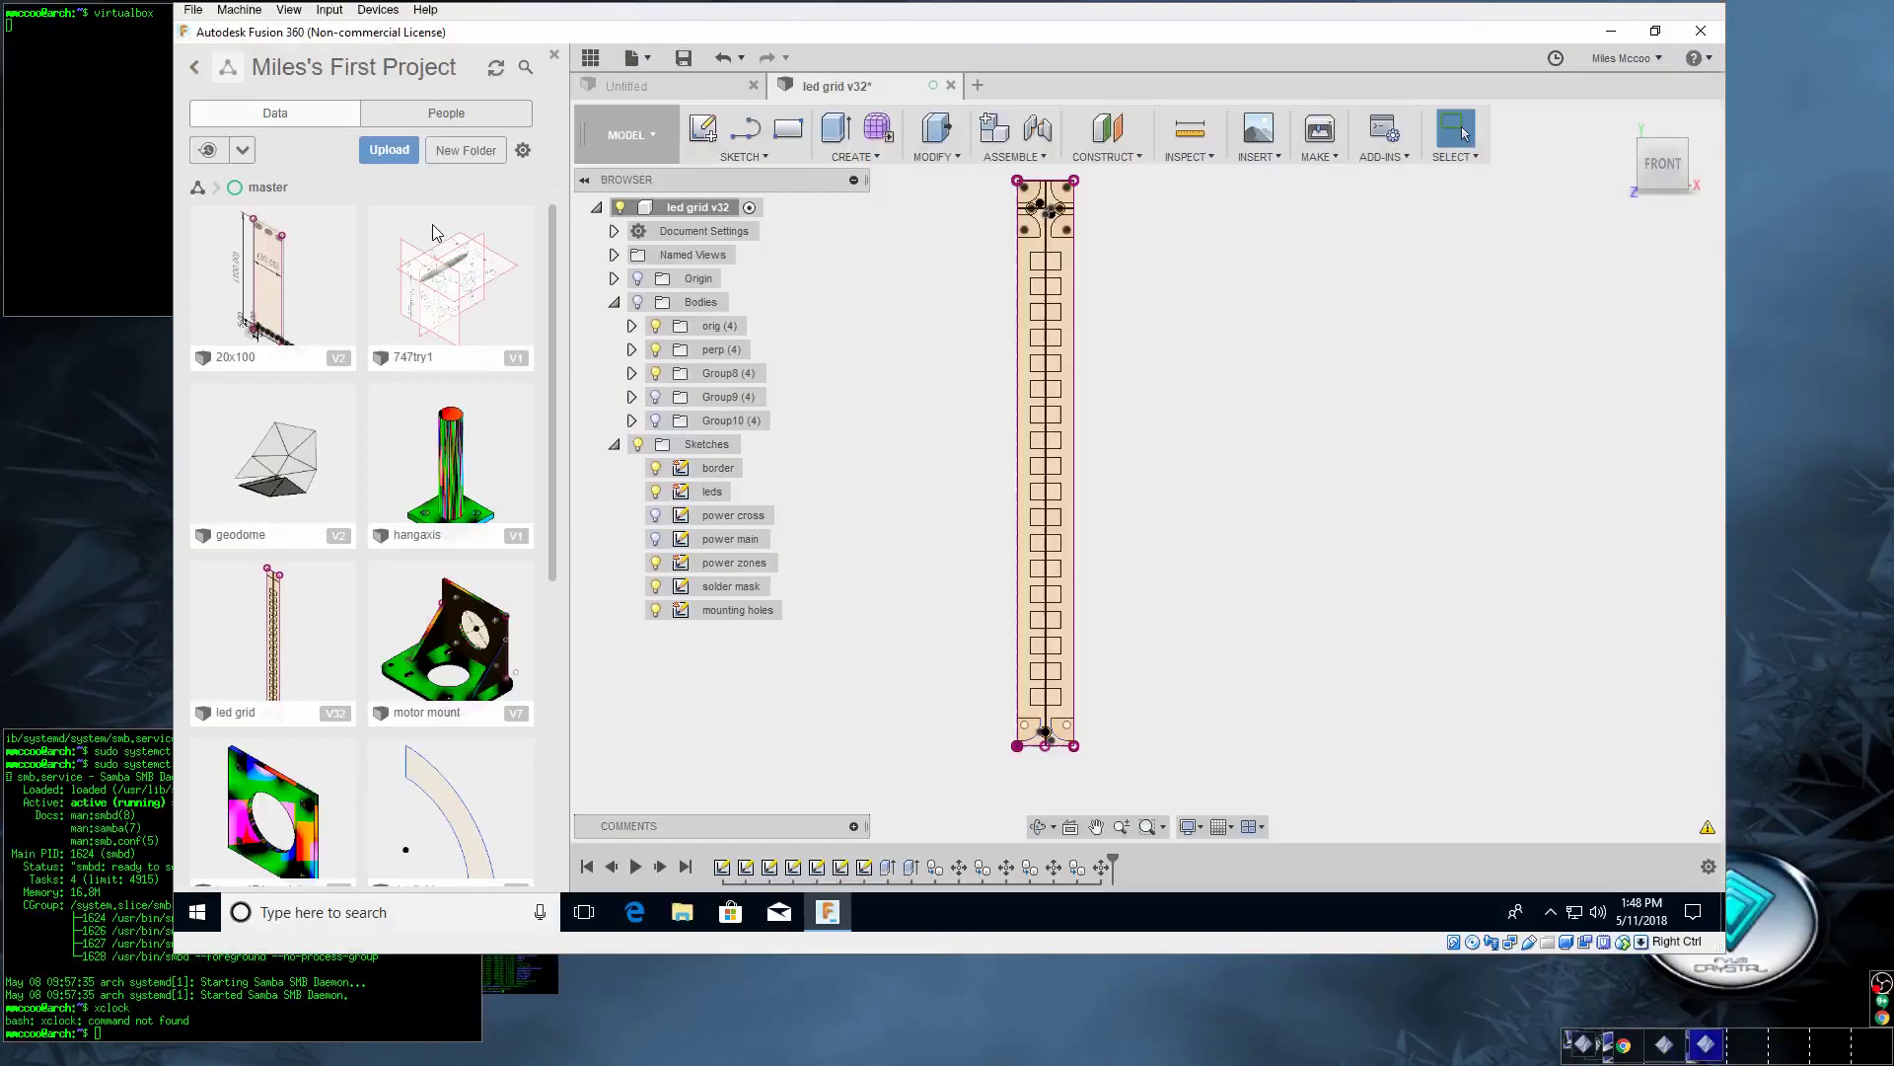
pyautogui.click(713, 493)
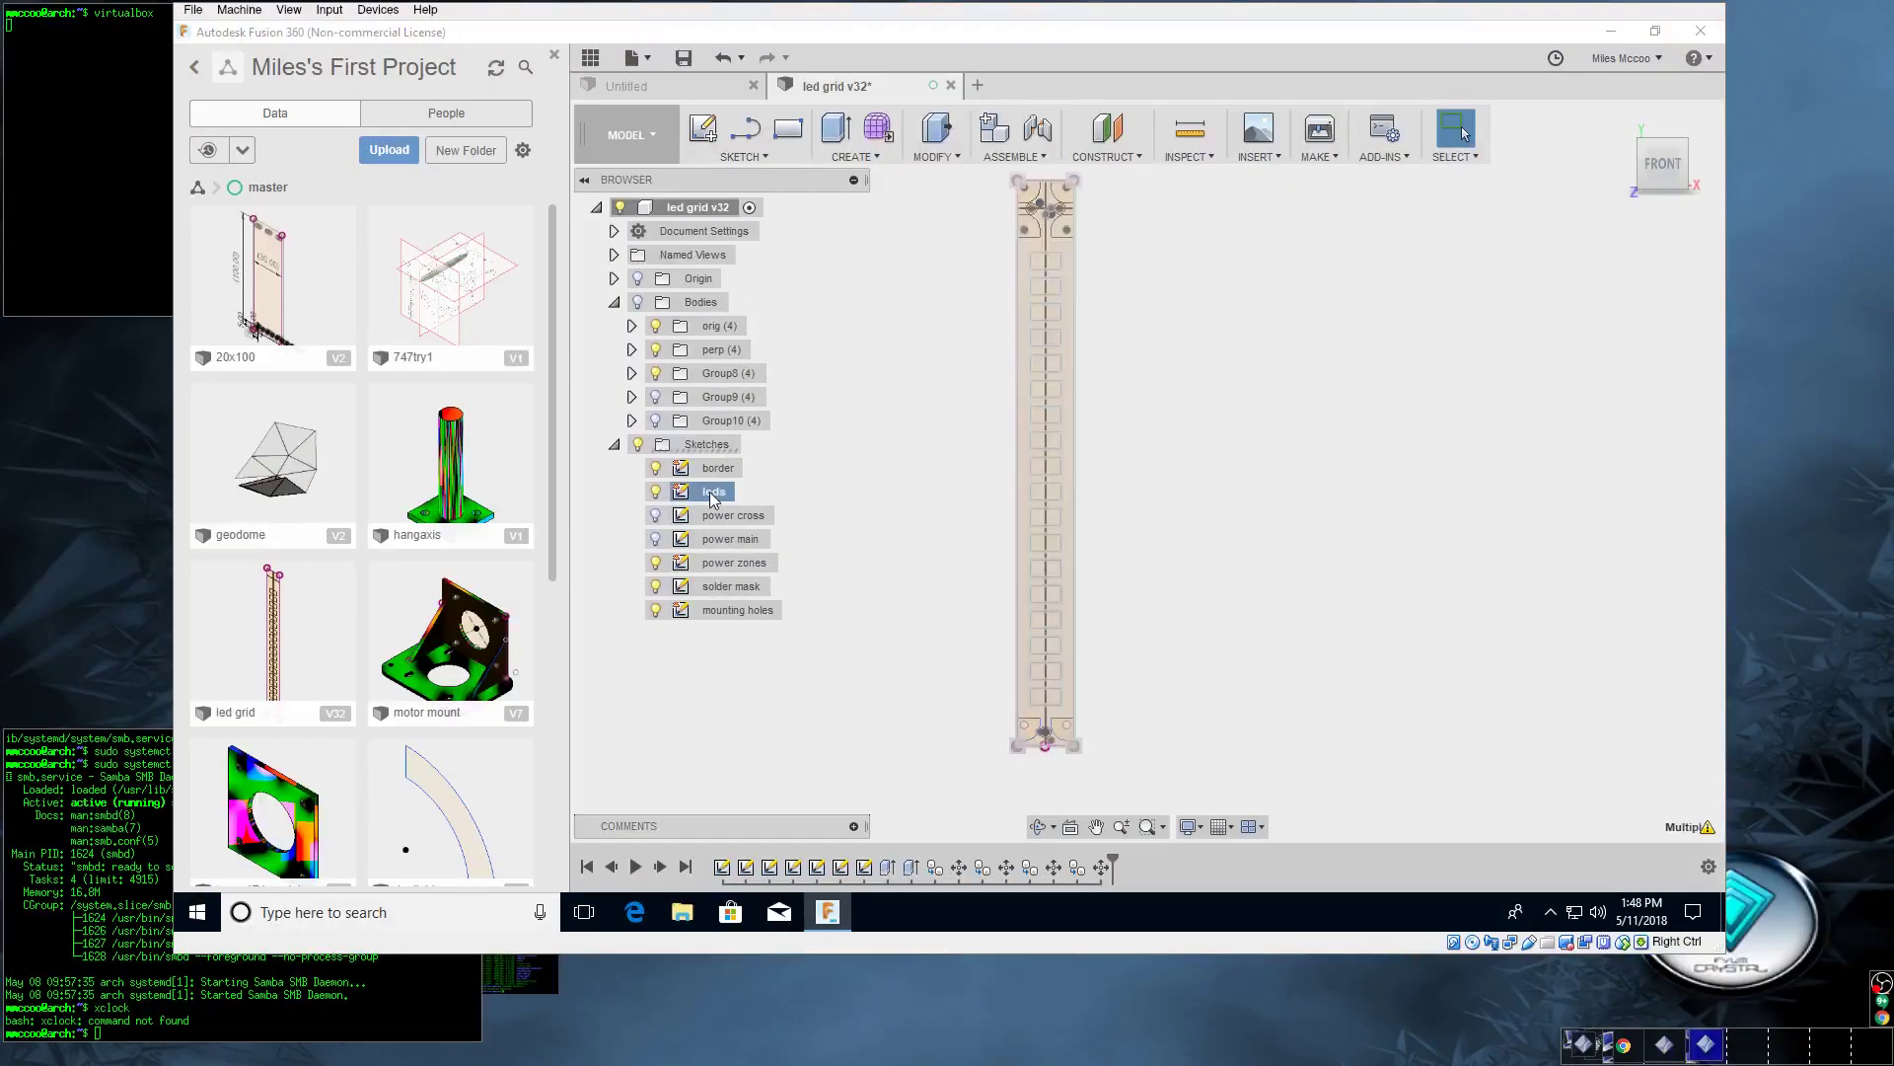
pyautogui.rightClick(714, 496)
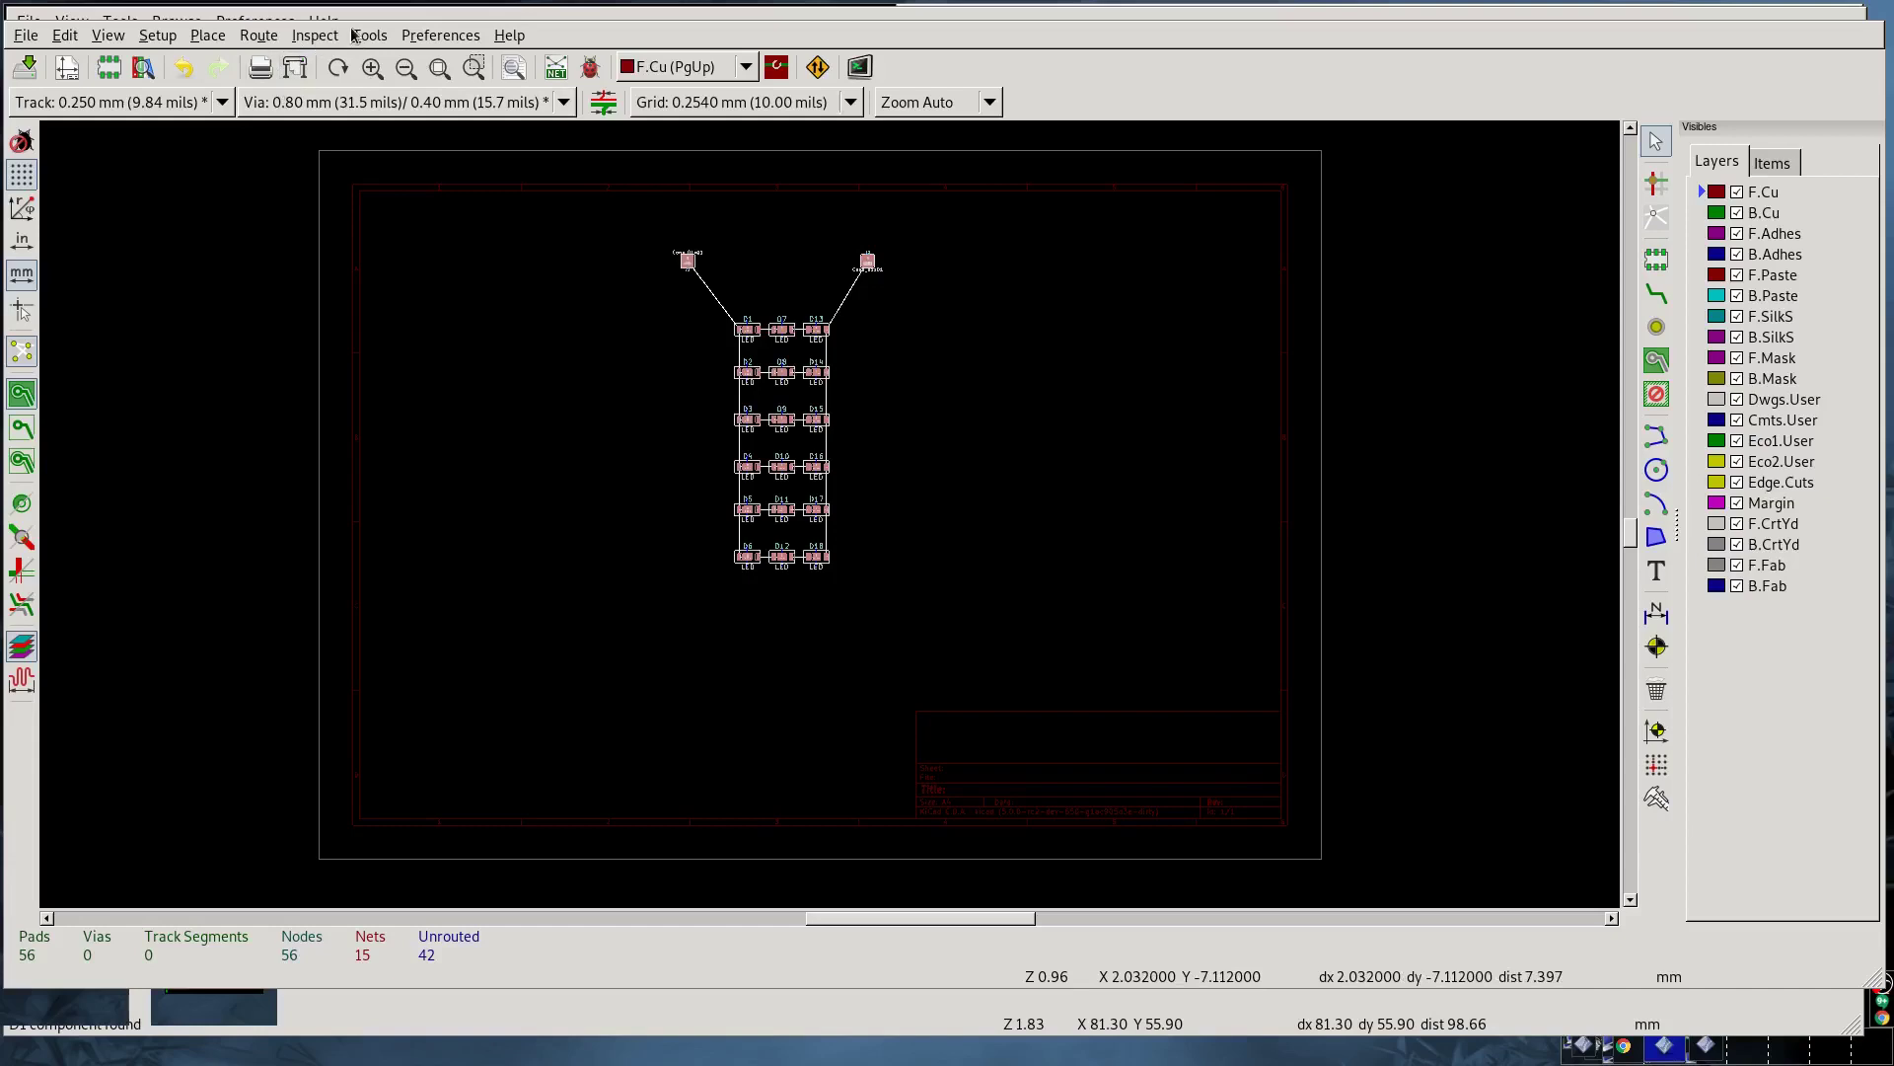
# Step: Convert led_grid_leds.dxf into board graphics on the Cmts.User layer
pyautogui.click(361, 36)
pyautogui.moveTo(398, 276)
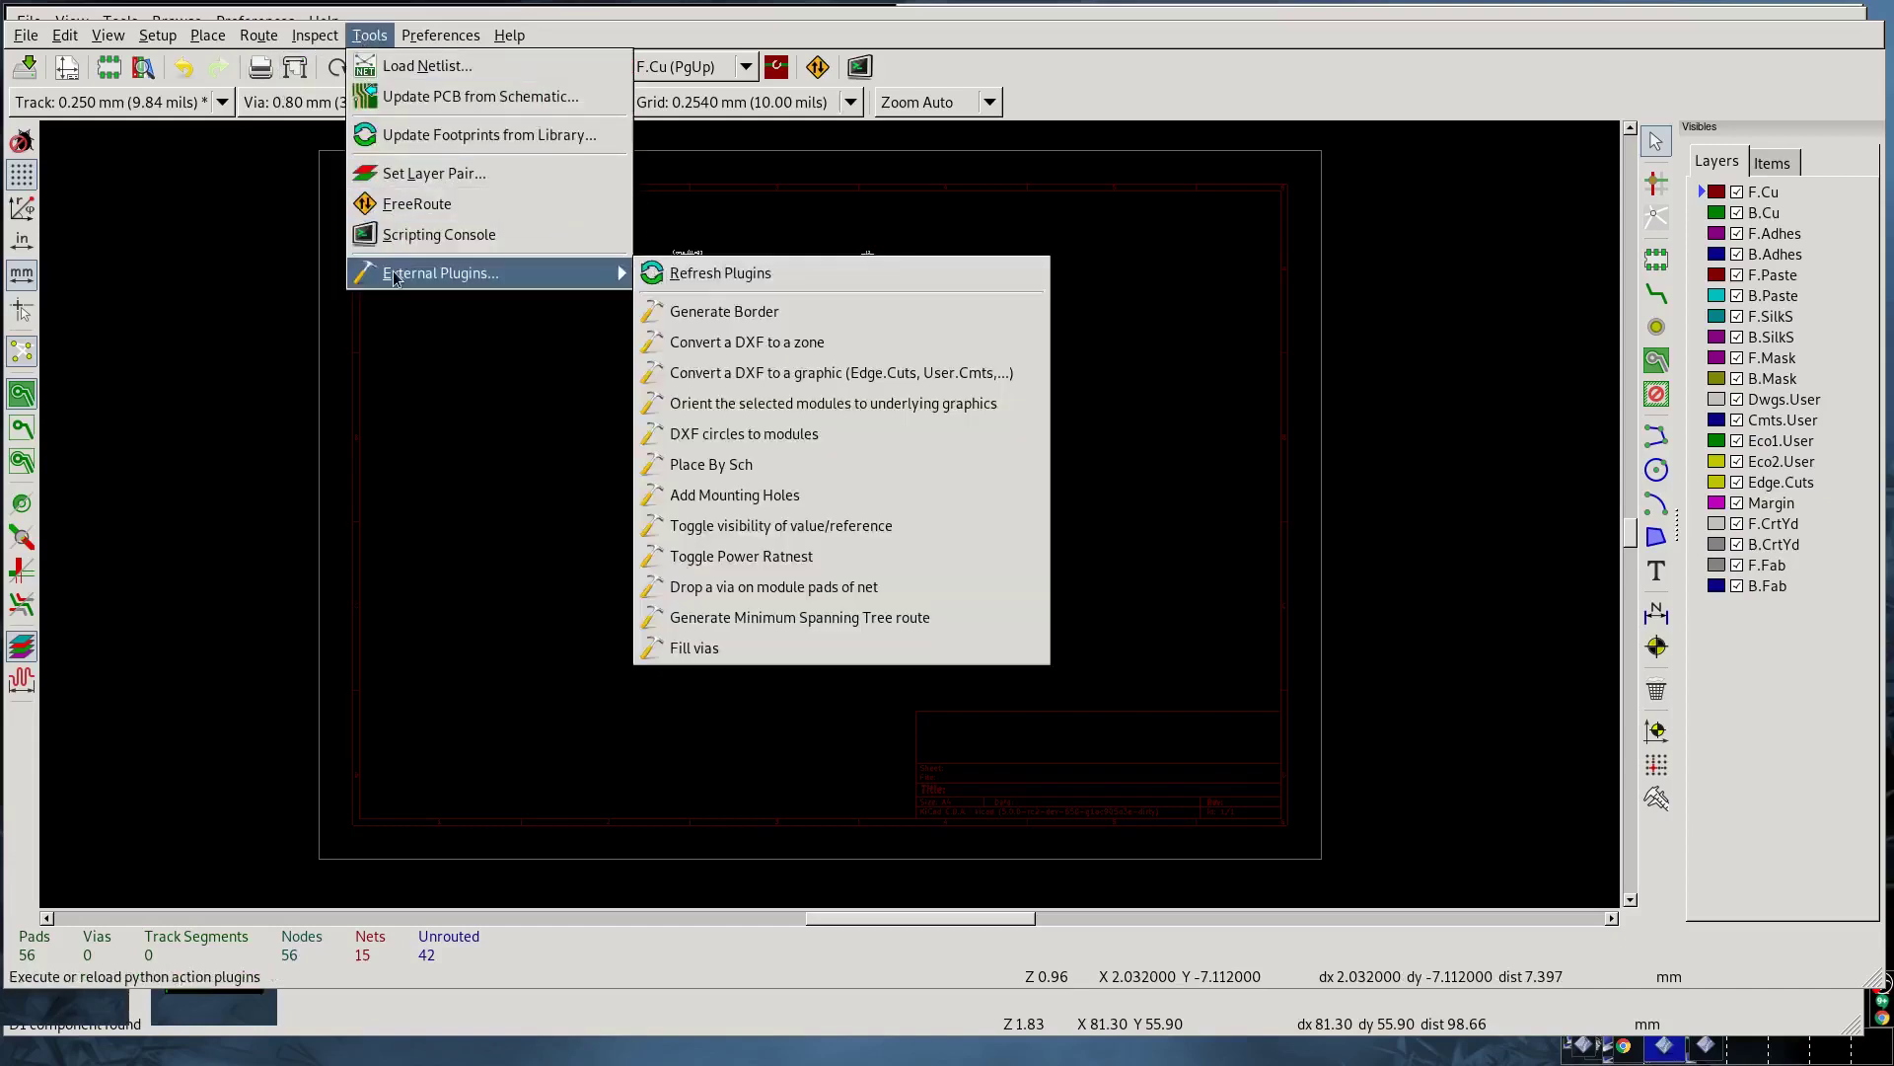
pyautogui.click(717, 377)
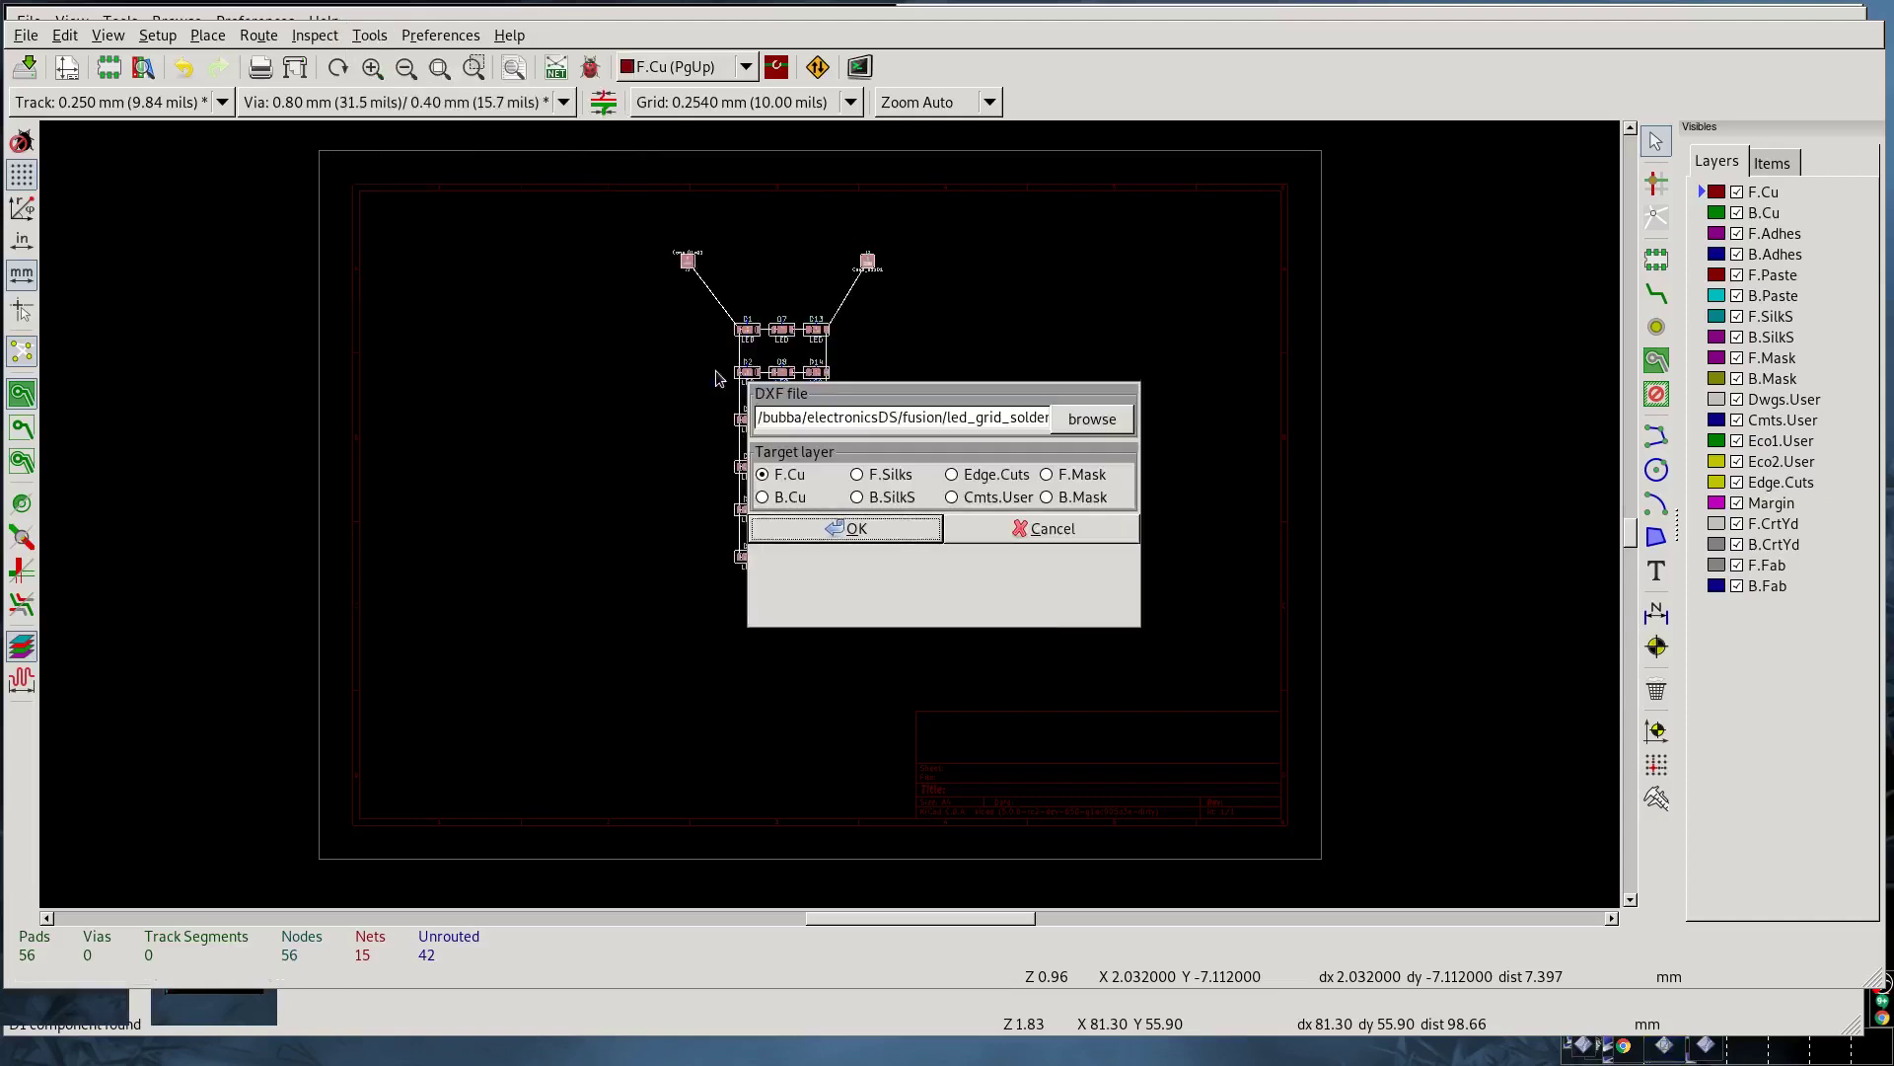
pyautogui.click(1057, 423)
pyautogui.doubleClick(690, 485)
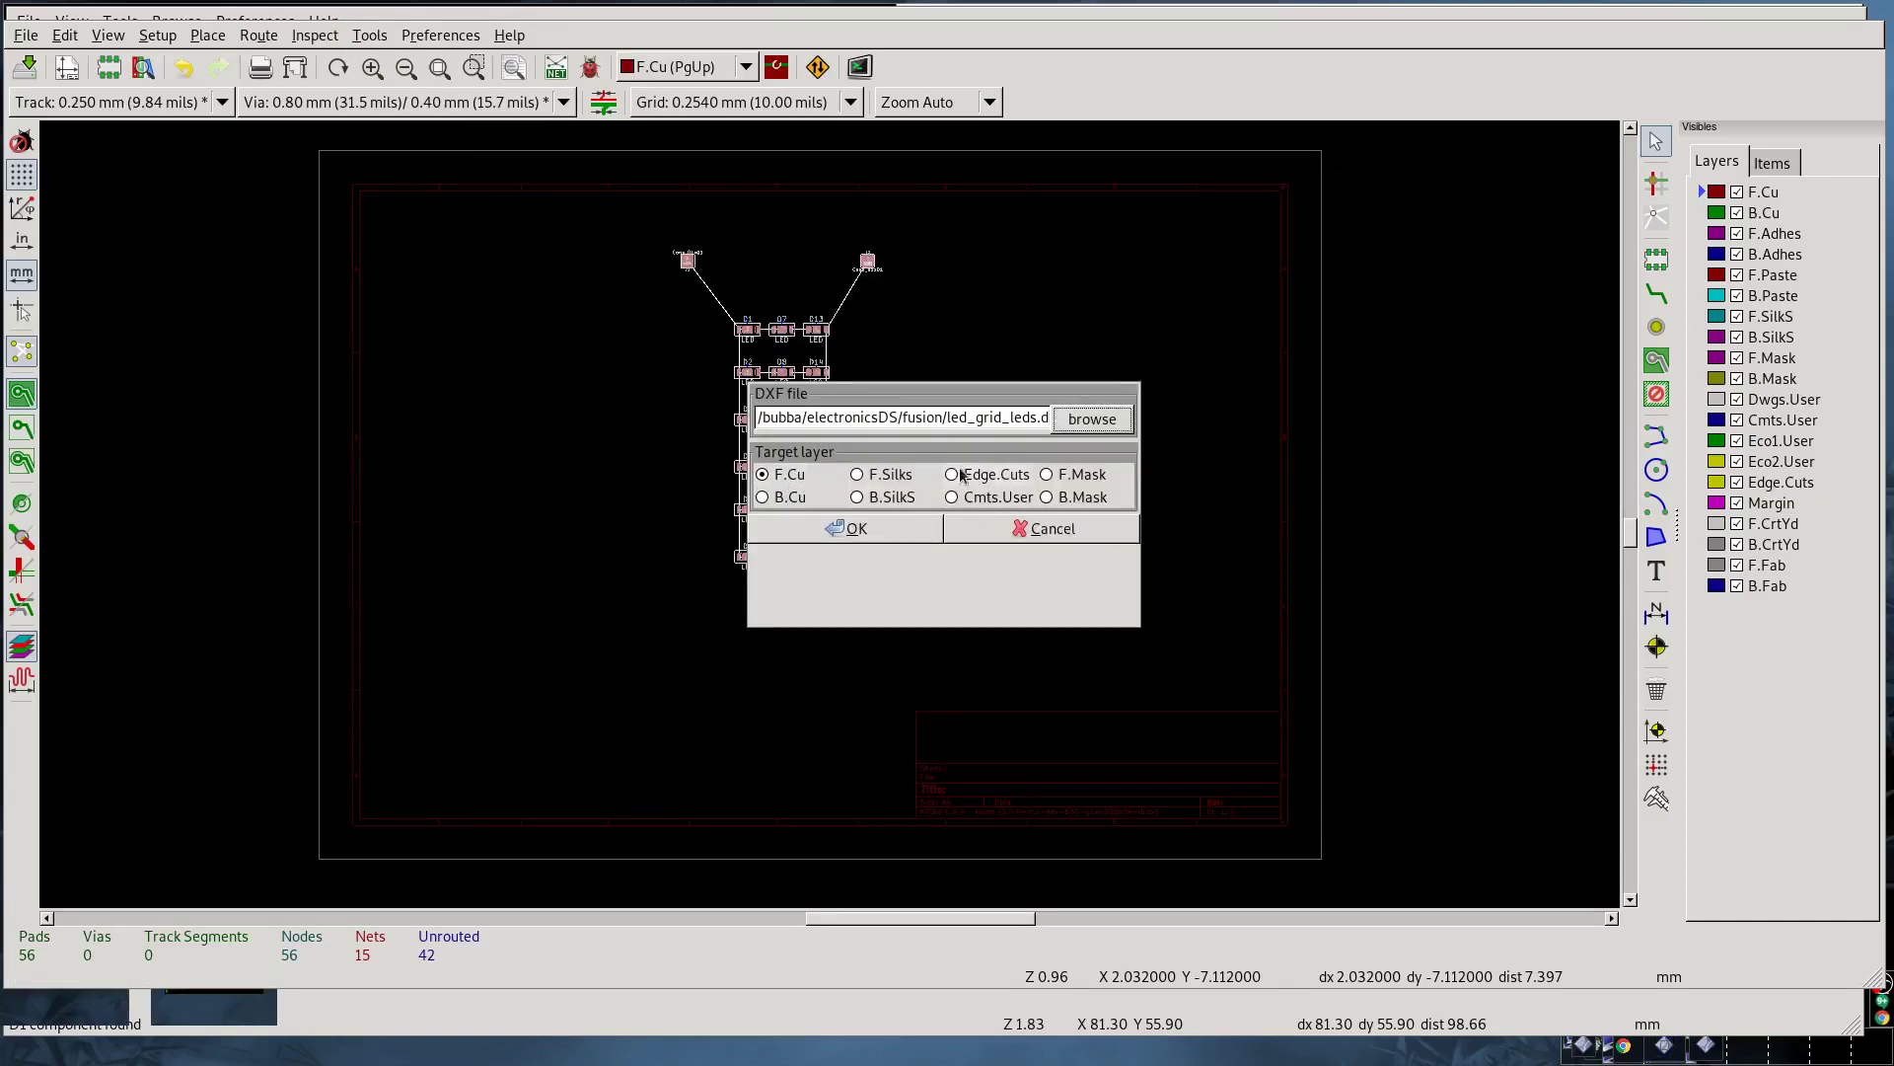
pyautogui.click(951, 497)
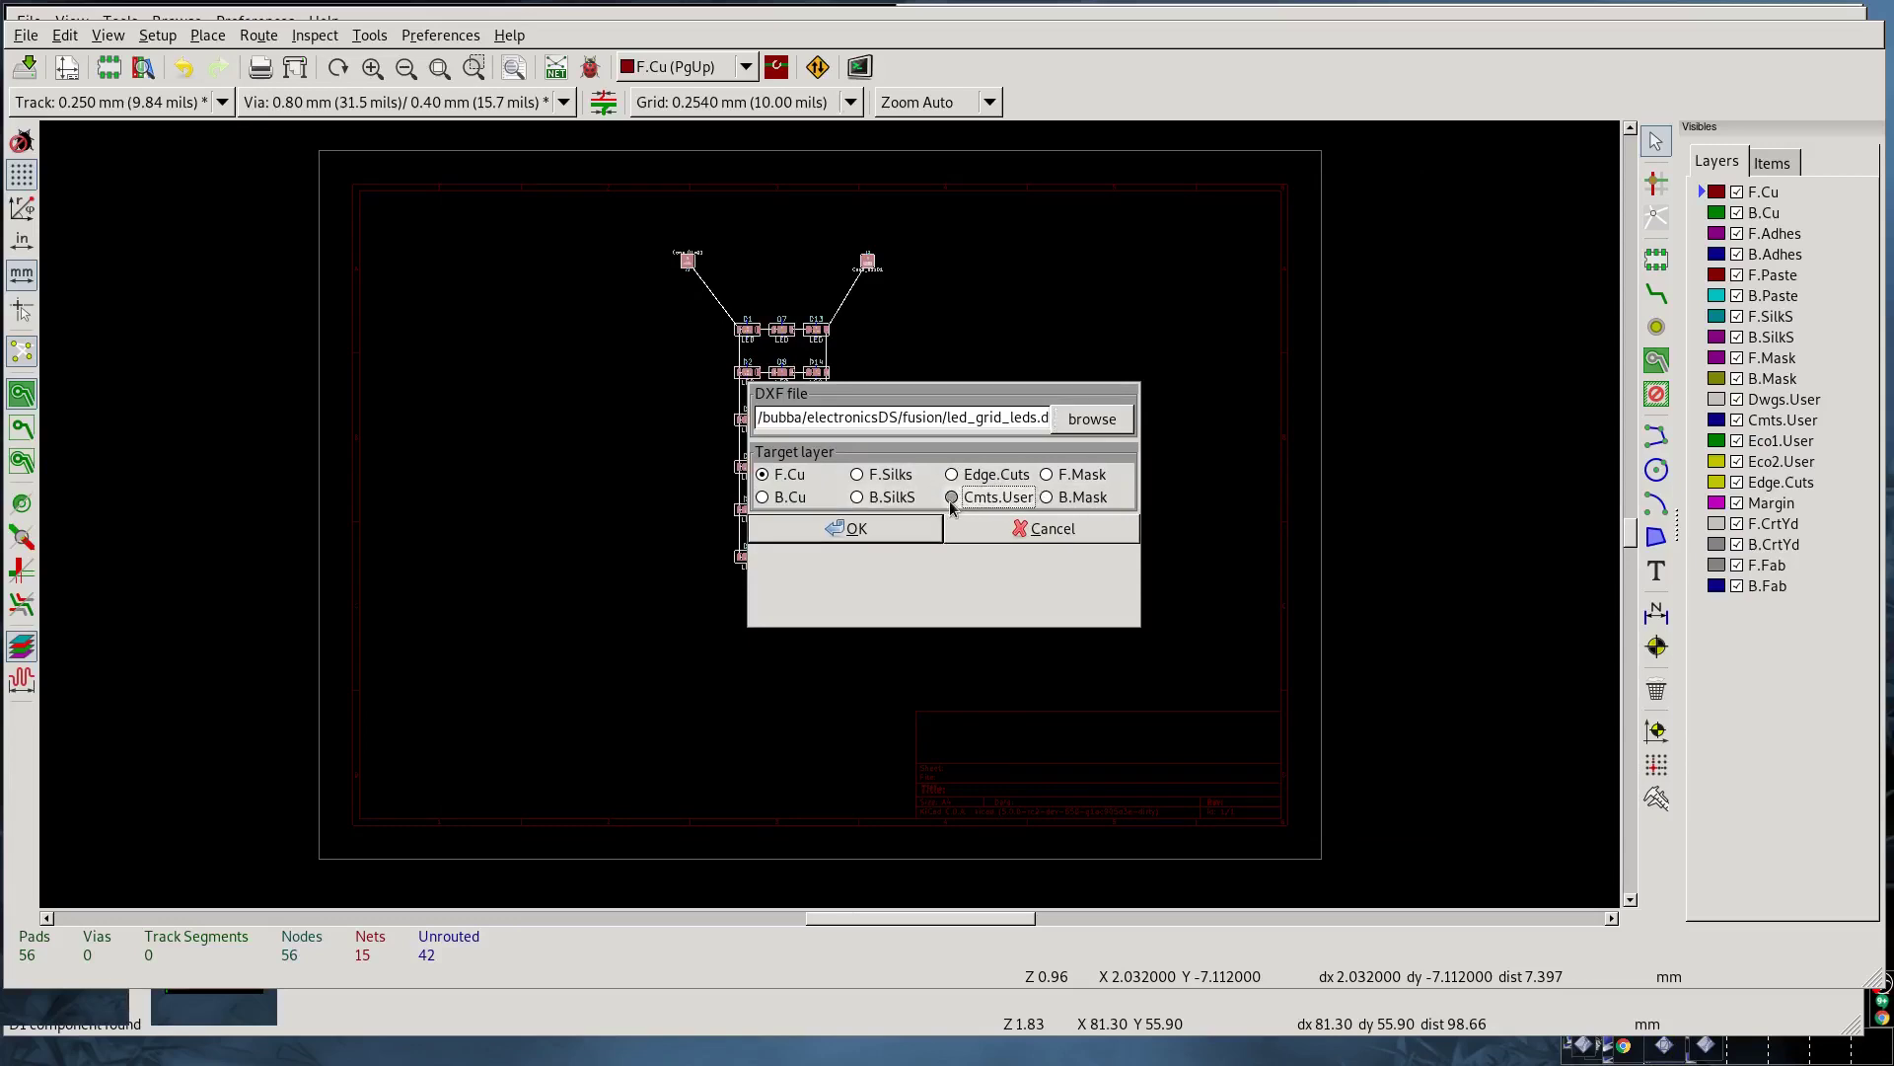
pyautogui.click(888, 529)
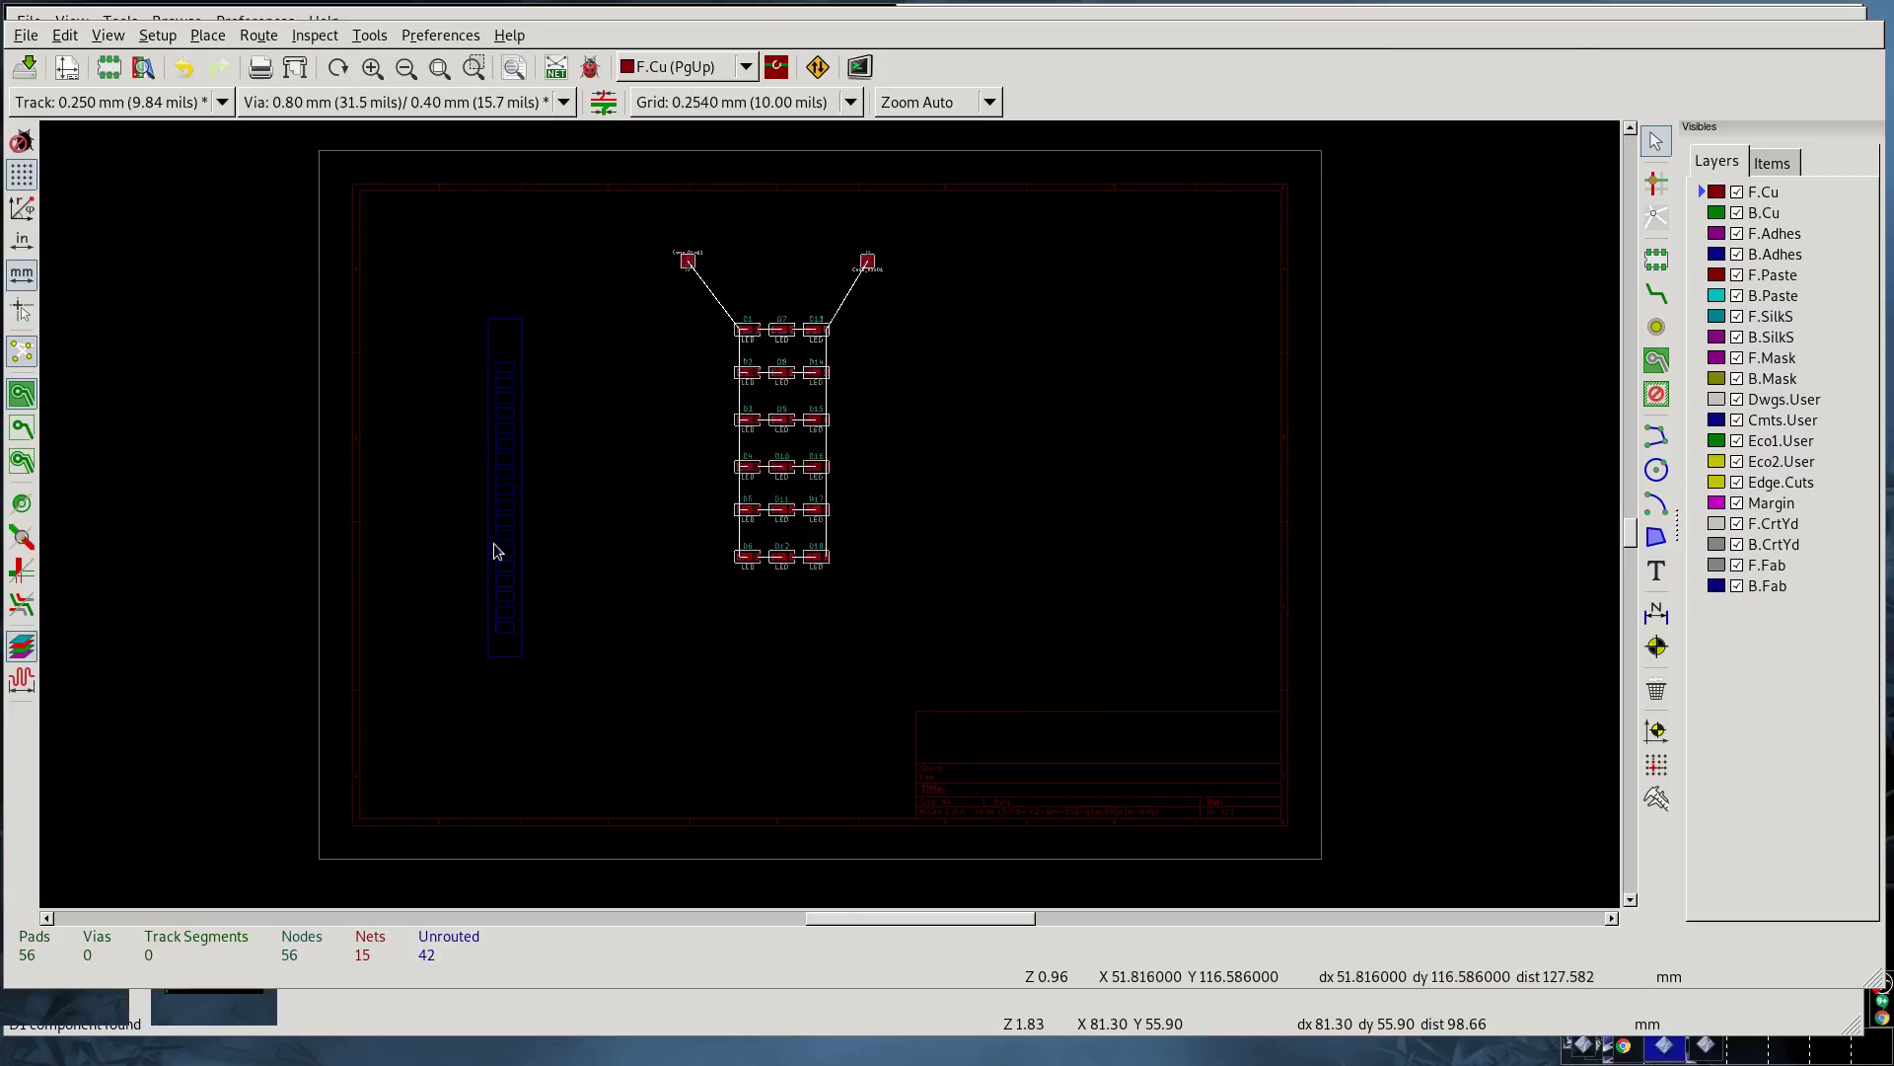
# Step: Move D1 to the top of the blue outline column and place D7 just below it
pyautogui.scroll(1, 498, 548)
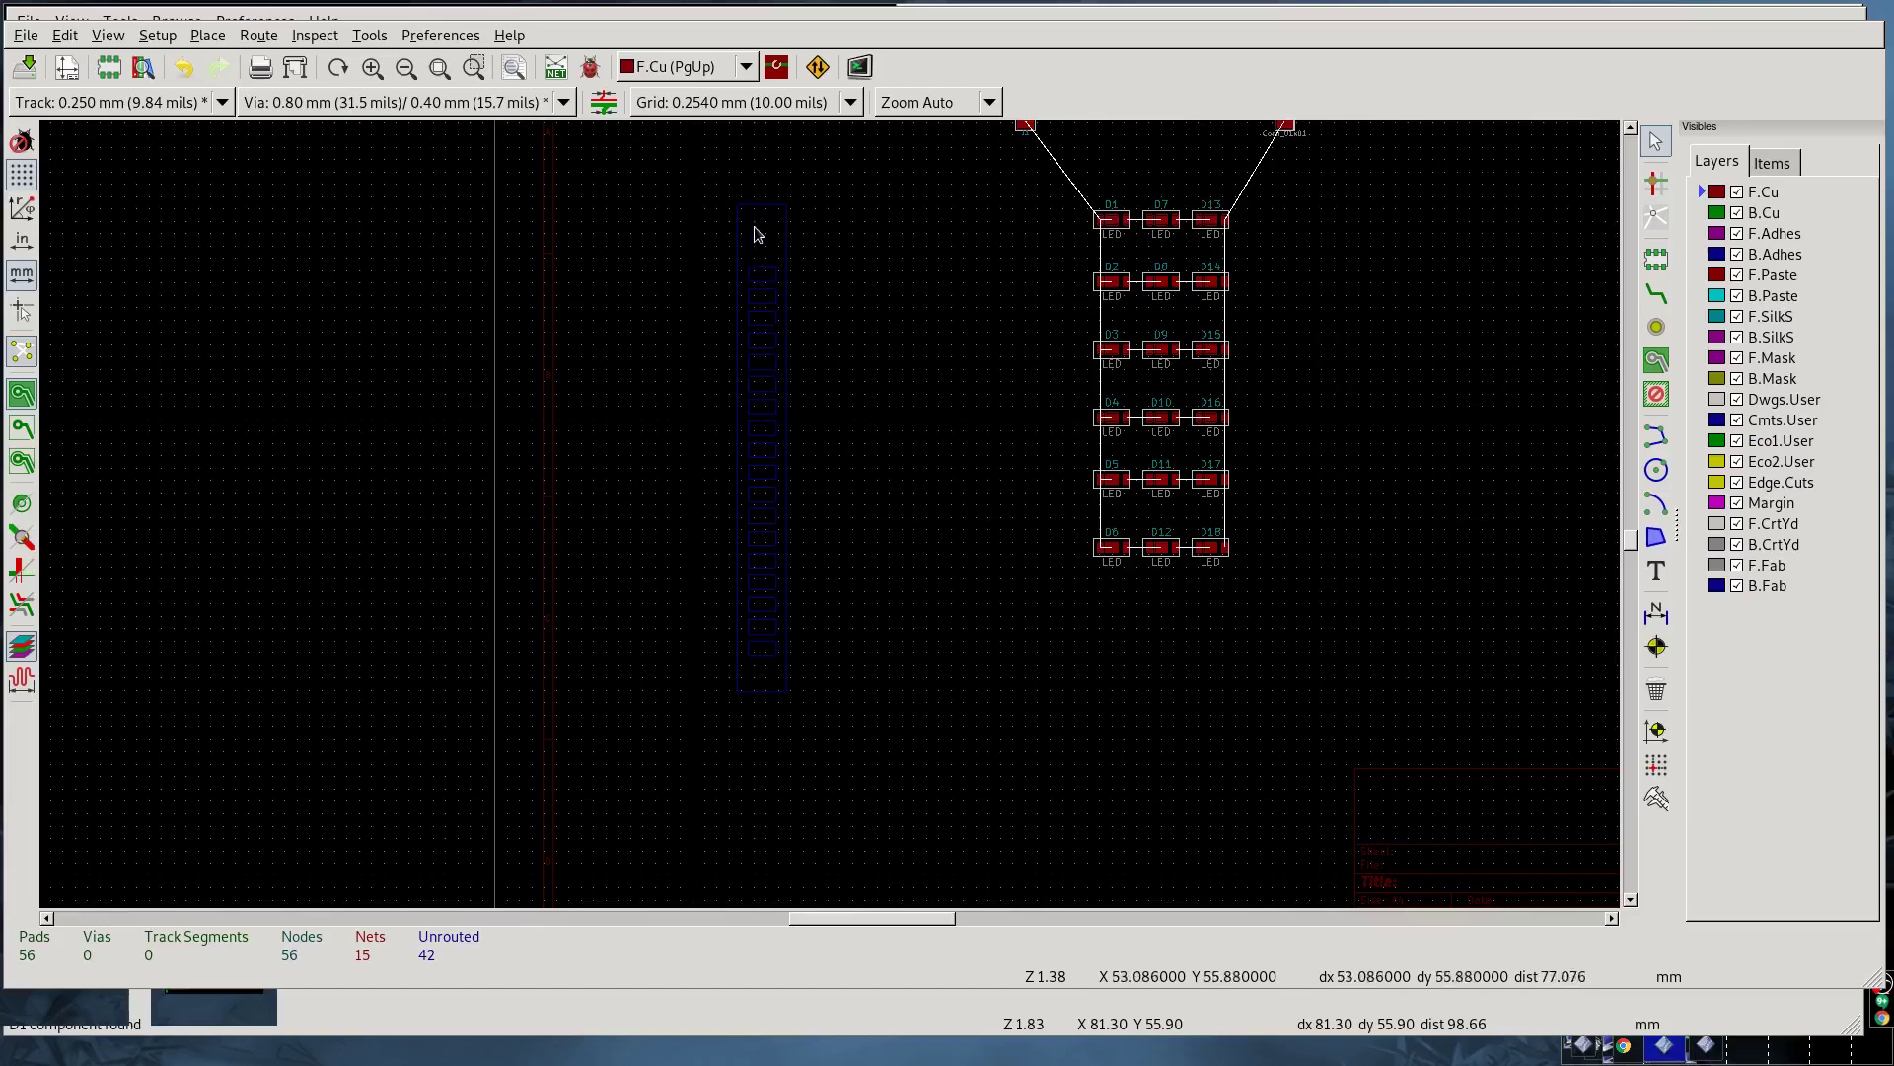
pyautogui.scroll(-1, 829, 517)
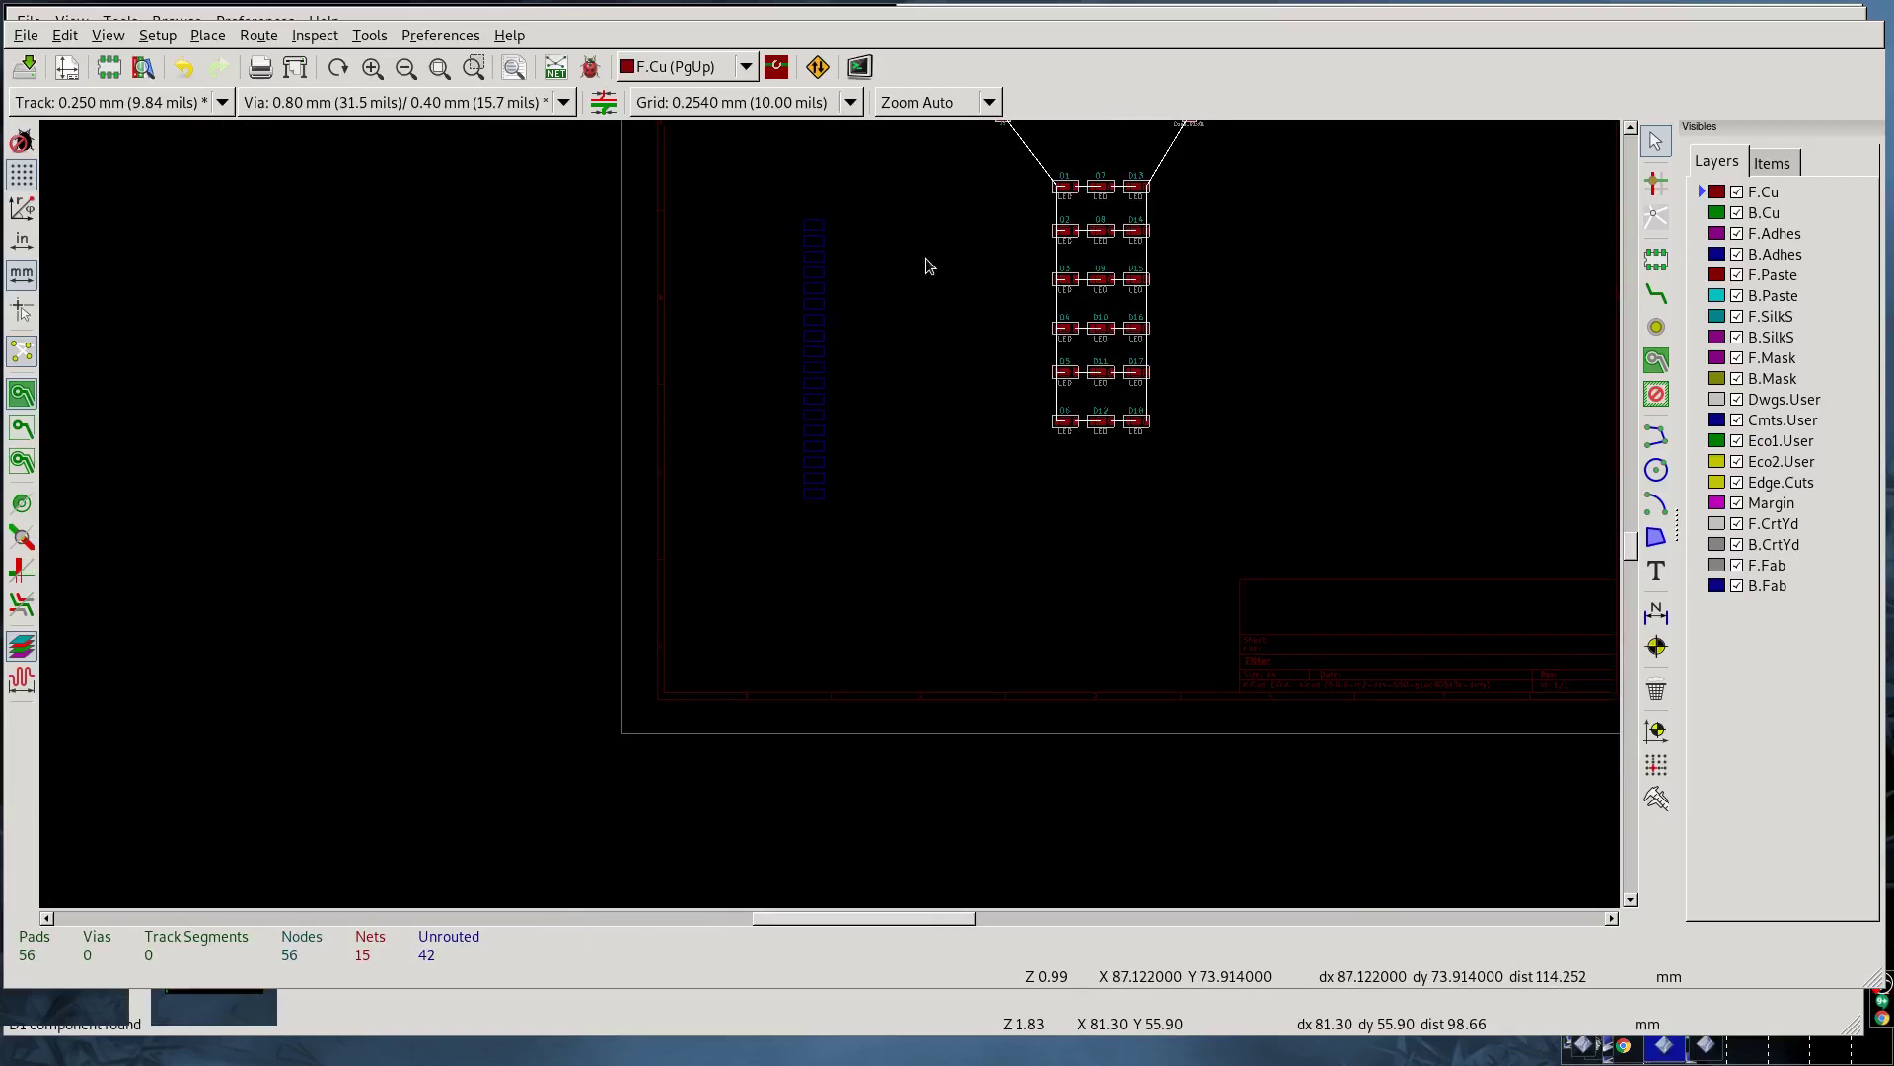
pyautogui.moveTo(926, 264); pyautogui.dragTo(993, 296, button='middle')
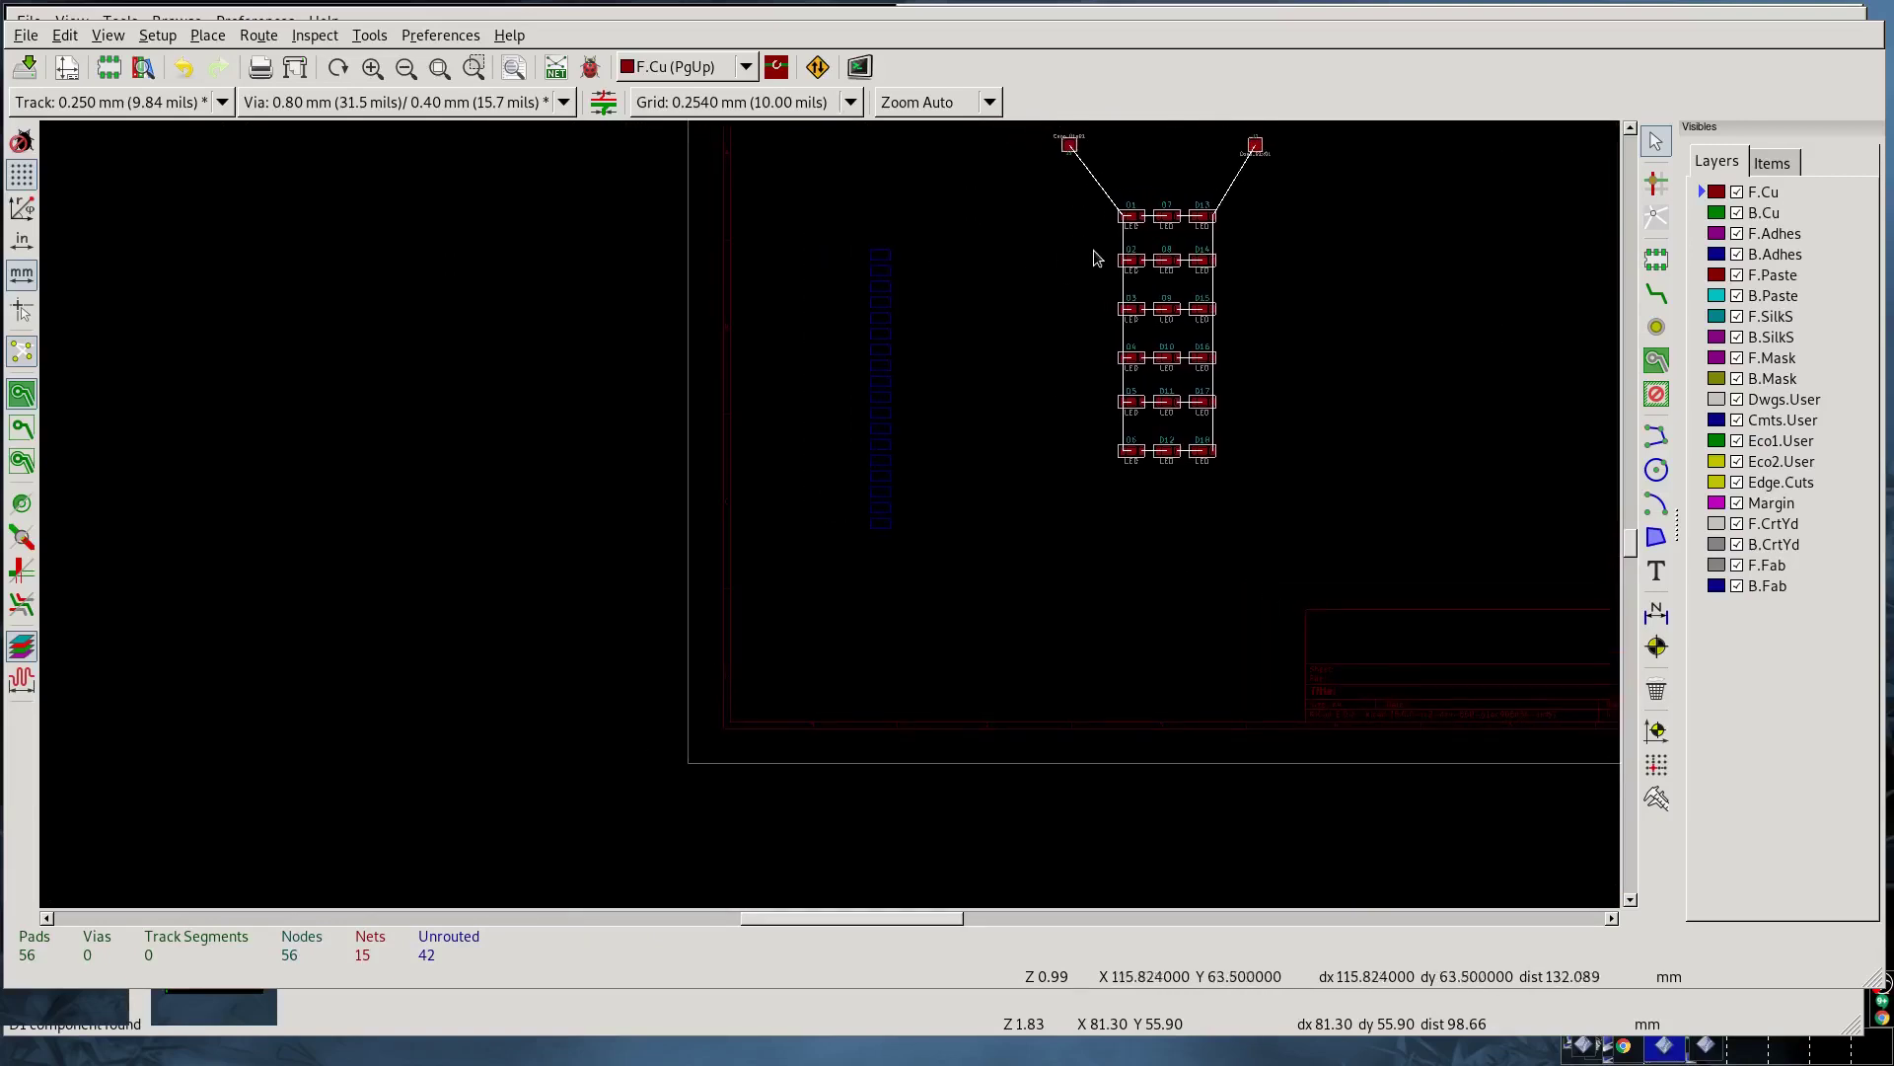
pyautogui.click(1136, 221)
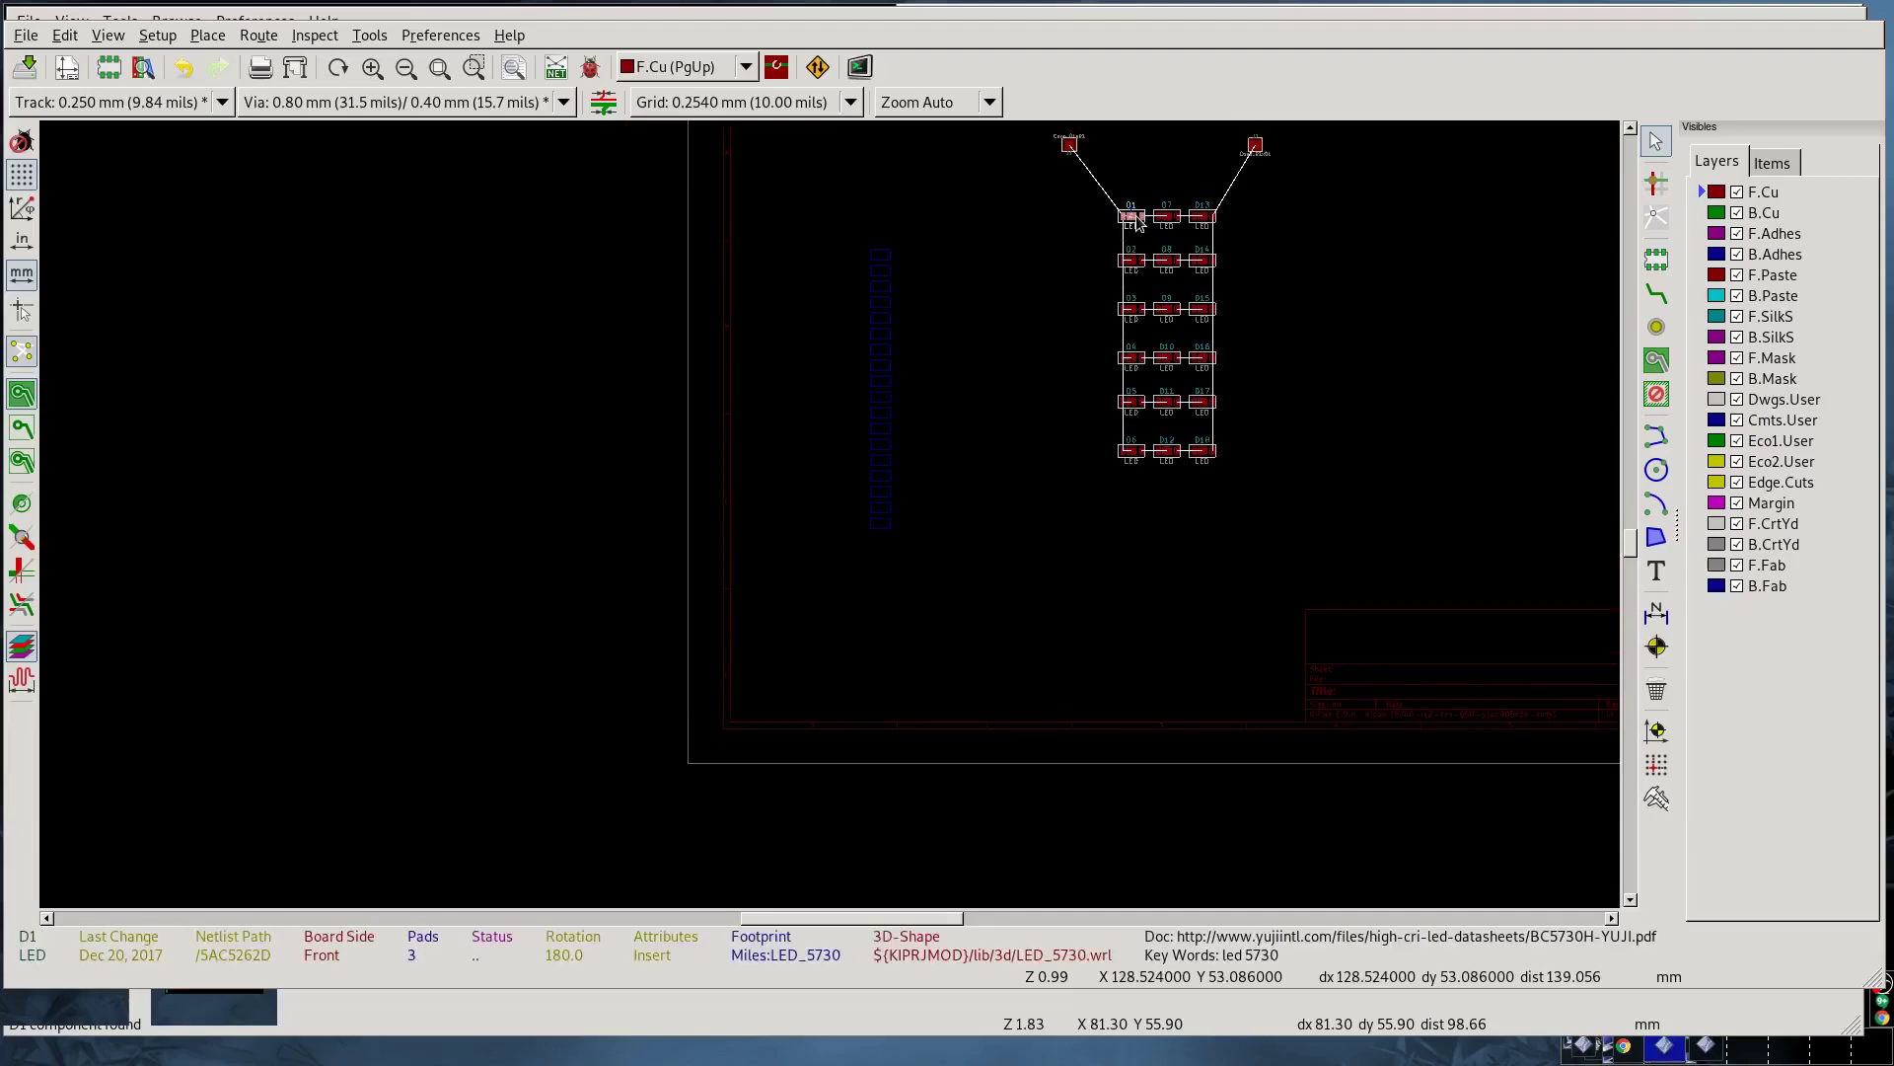
pyautogui.press('m')
pyautogui.scroll(5, 1086, 236)
pyautogui.scroll(-3, 987, 247)
pyautogui.click(889, 254)
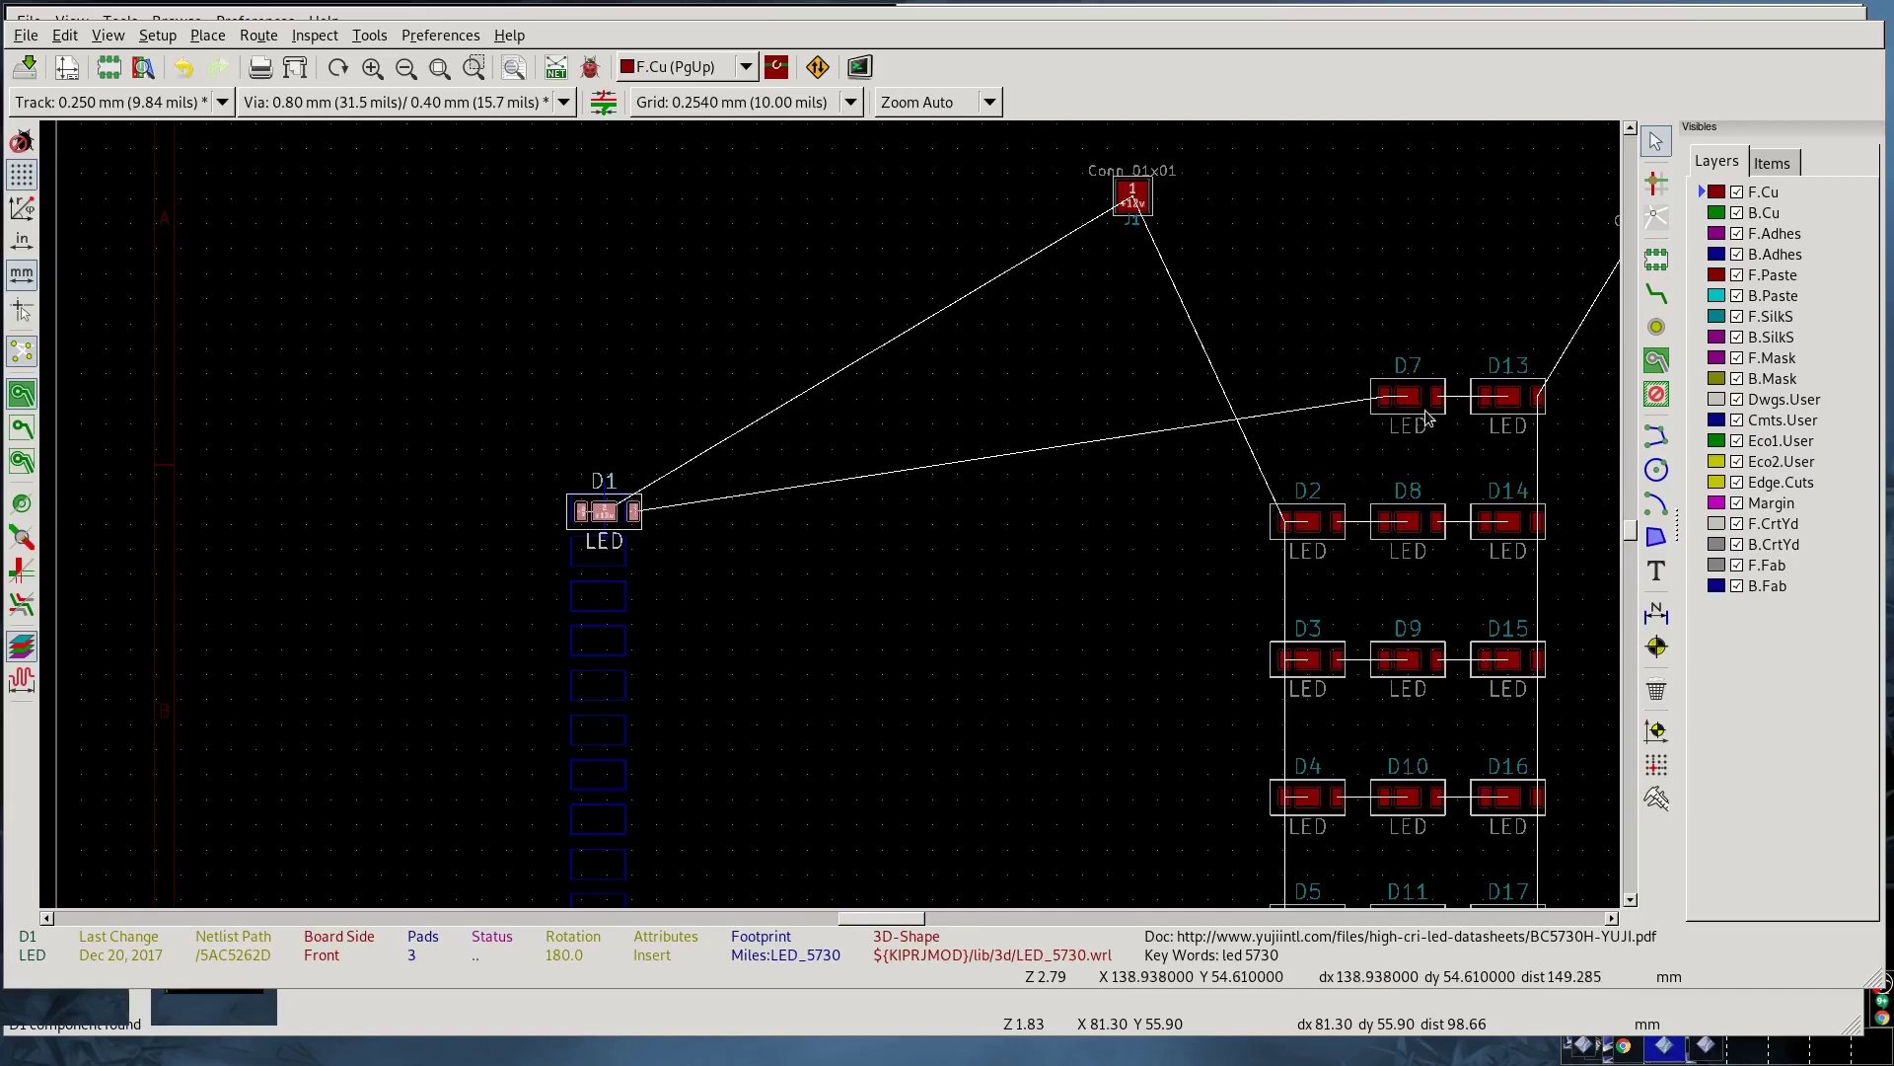
pyautogui.press('m')
pyautogui.click(603, 555)
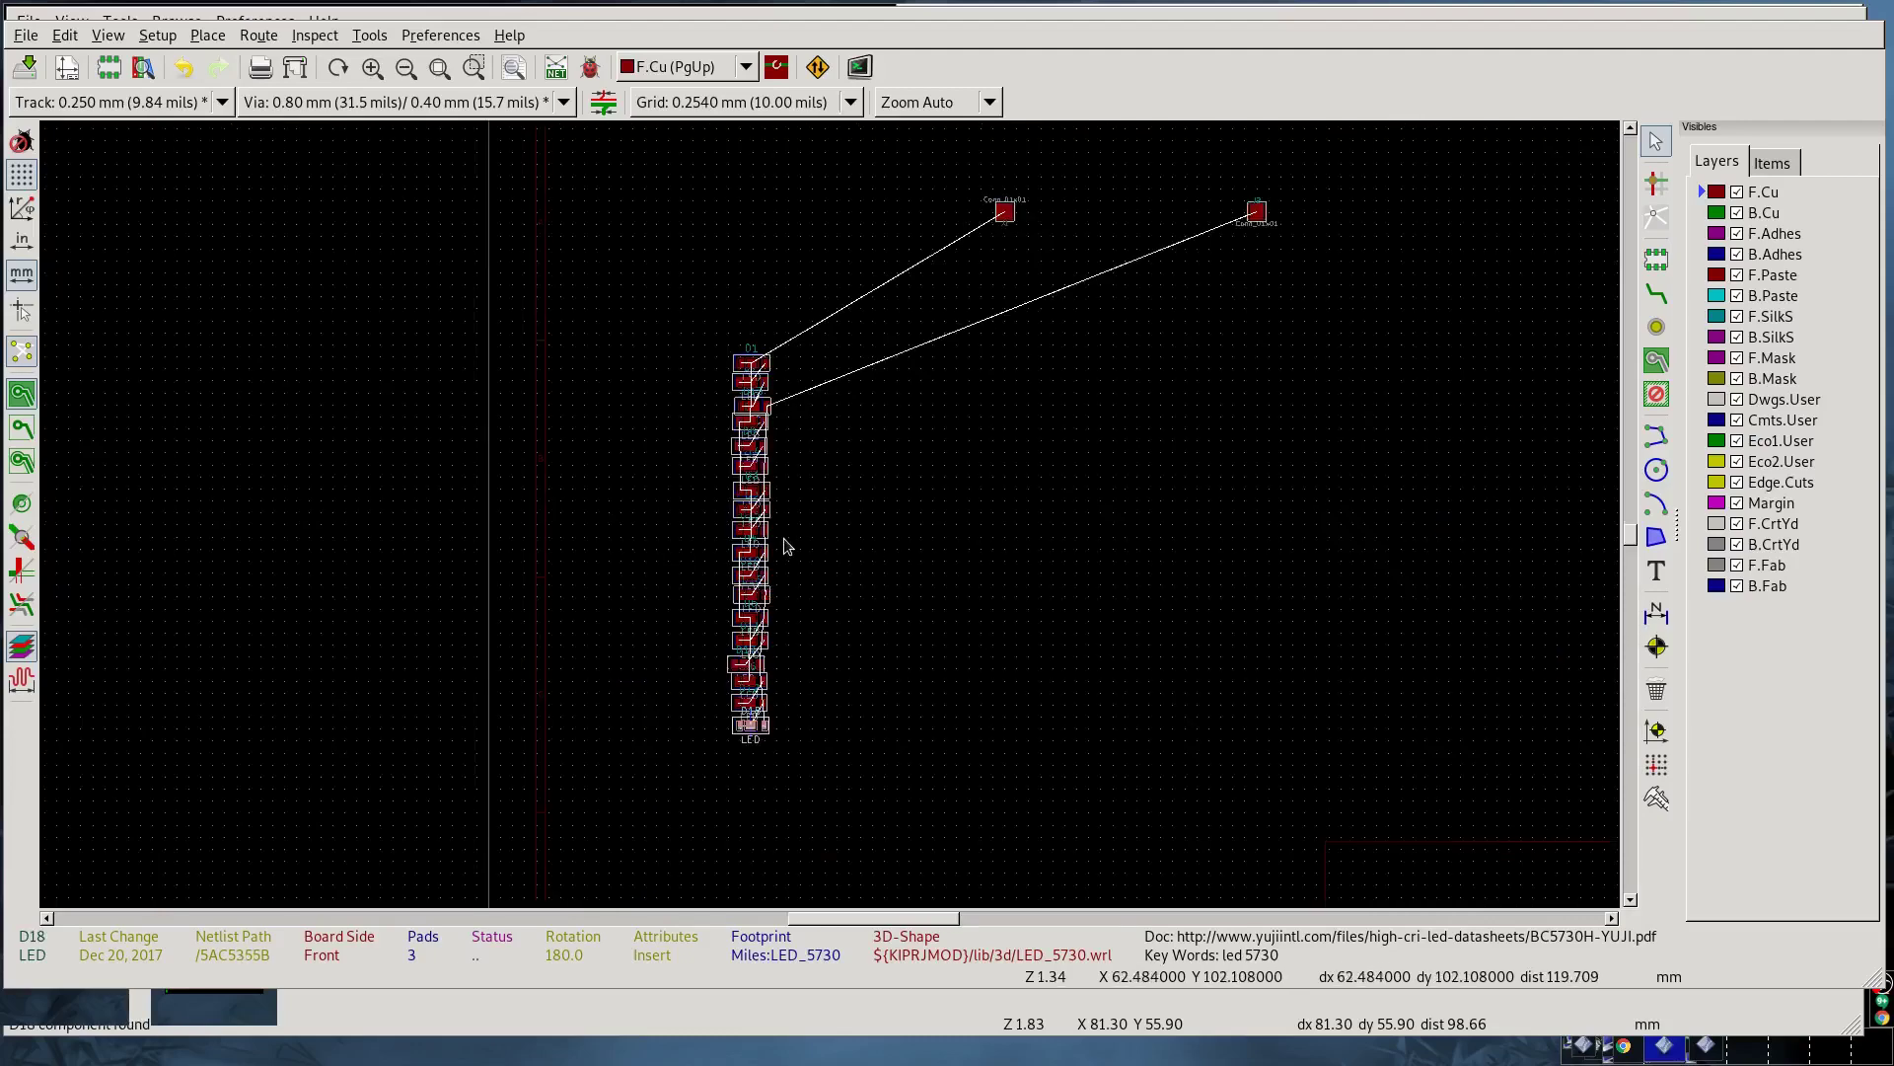
pyautogui.scroll(3, 825, 539)
pyautogui.scroll(1, 829, 523)
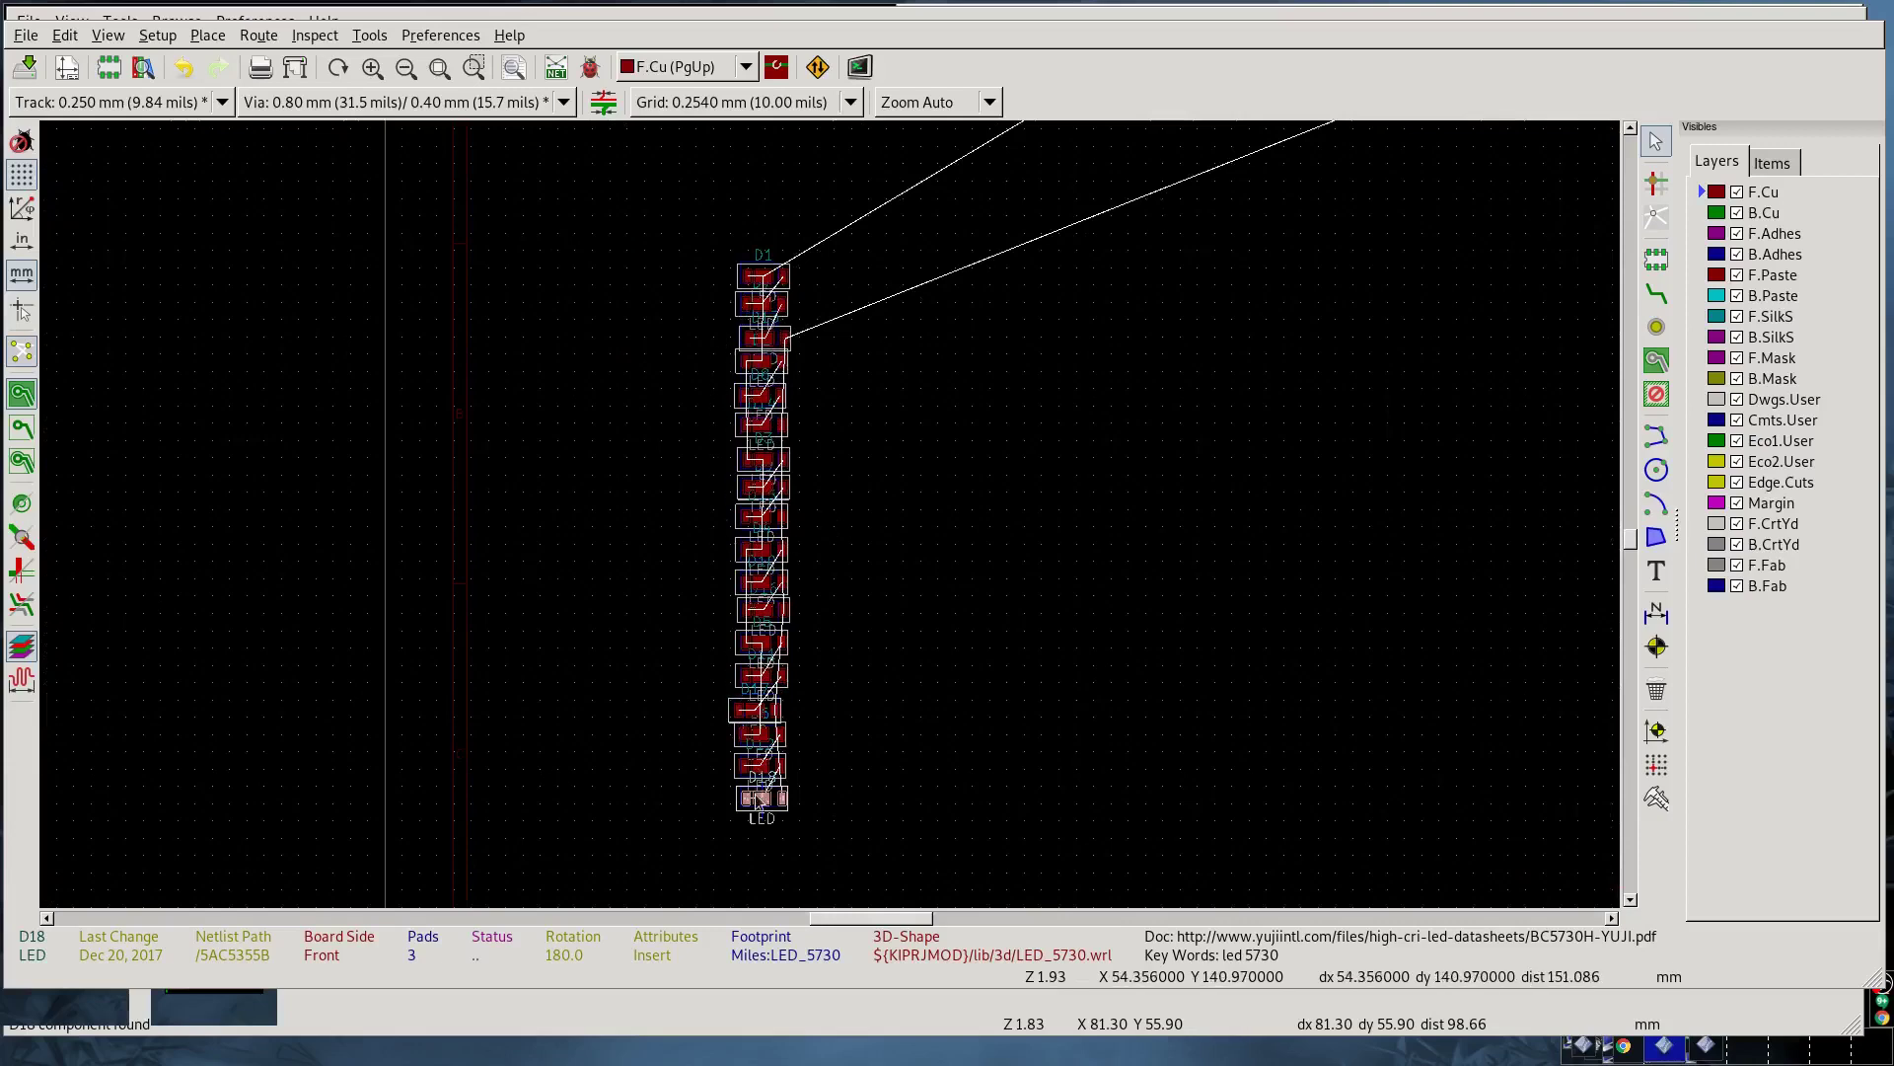
# Step: Orient all footprints except J1 and J2 to the underlying Cmts.User graphics
pyautogui.click(369, 34)
pyautogui.moveTo(394, 274)
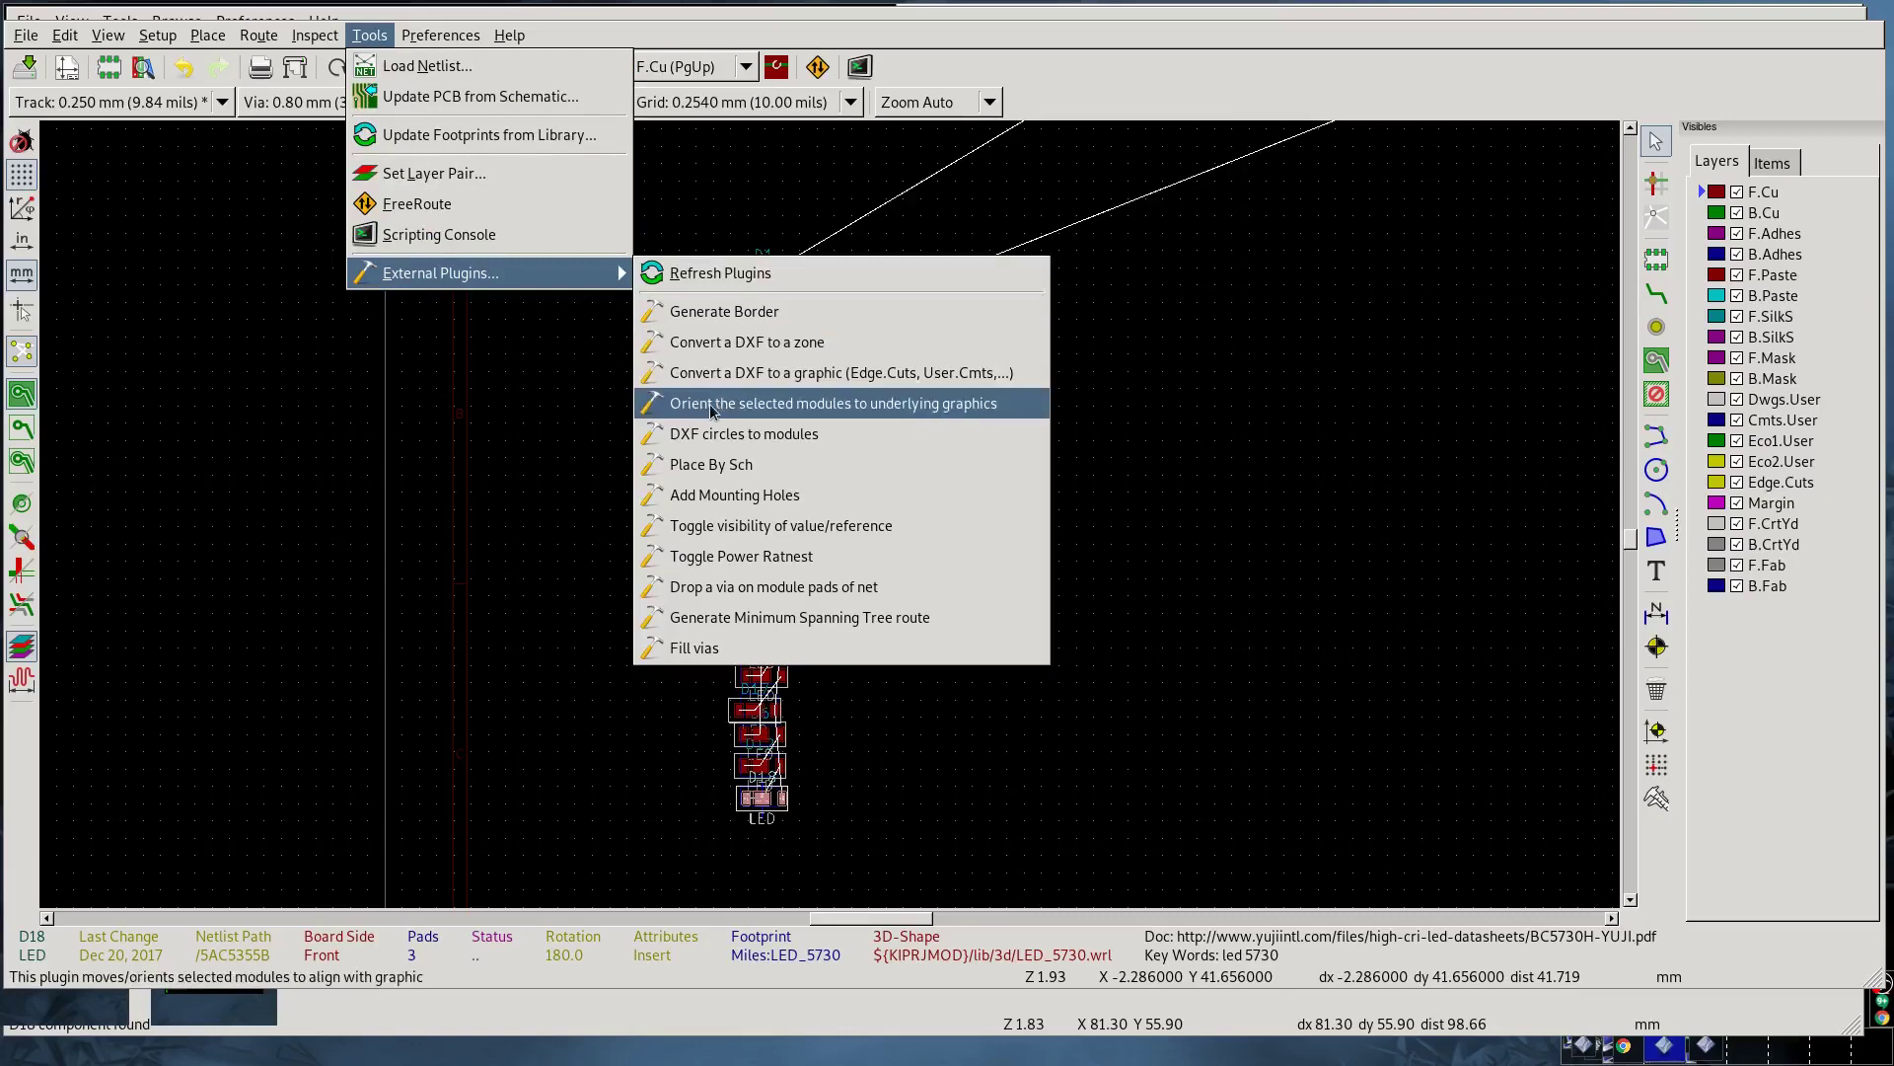
pyautogui.click(872, 405)
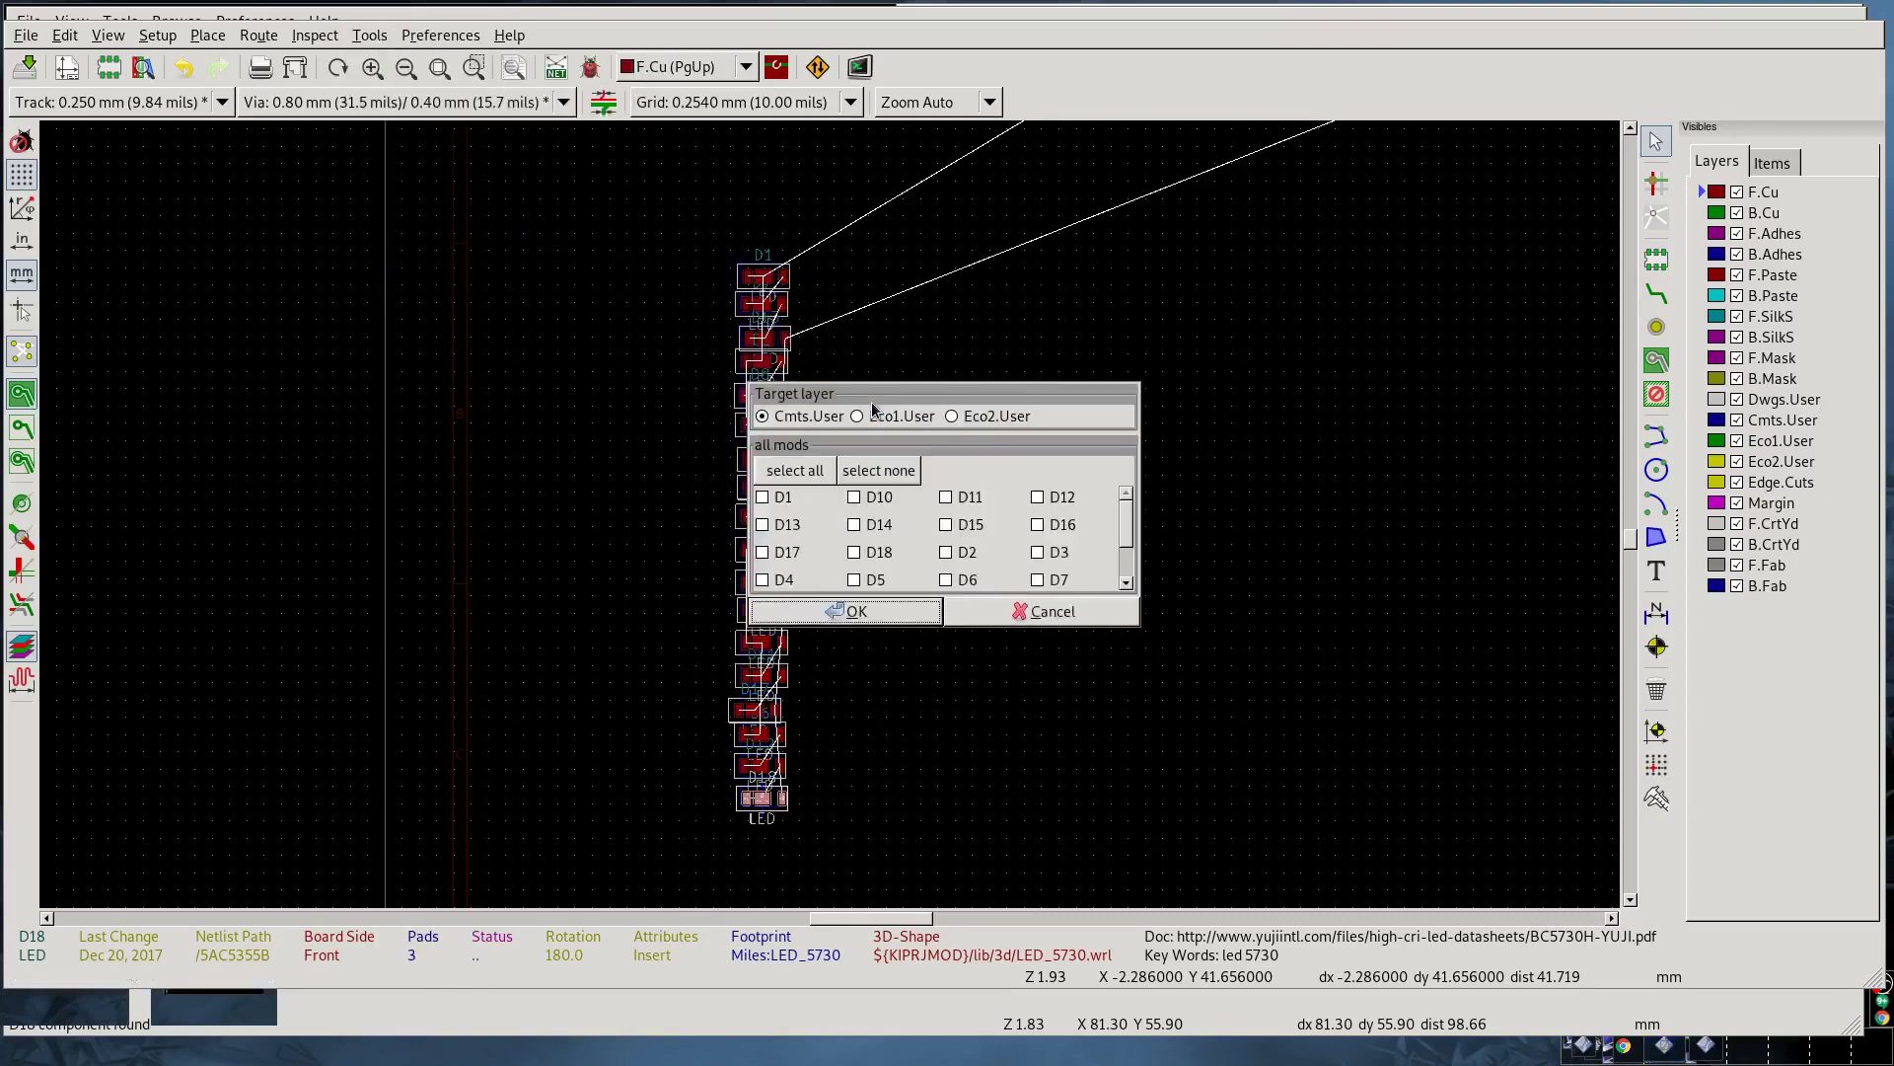
pyautogui.click(802, 477)
pyautogui.scroll(-2, 868, 515)
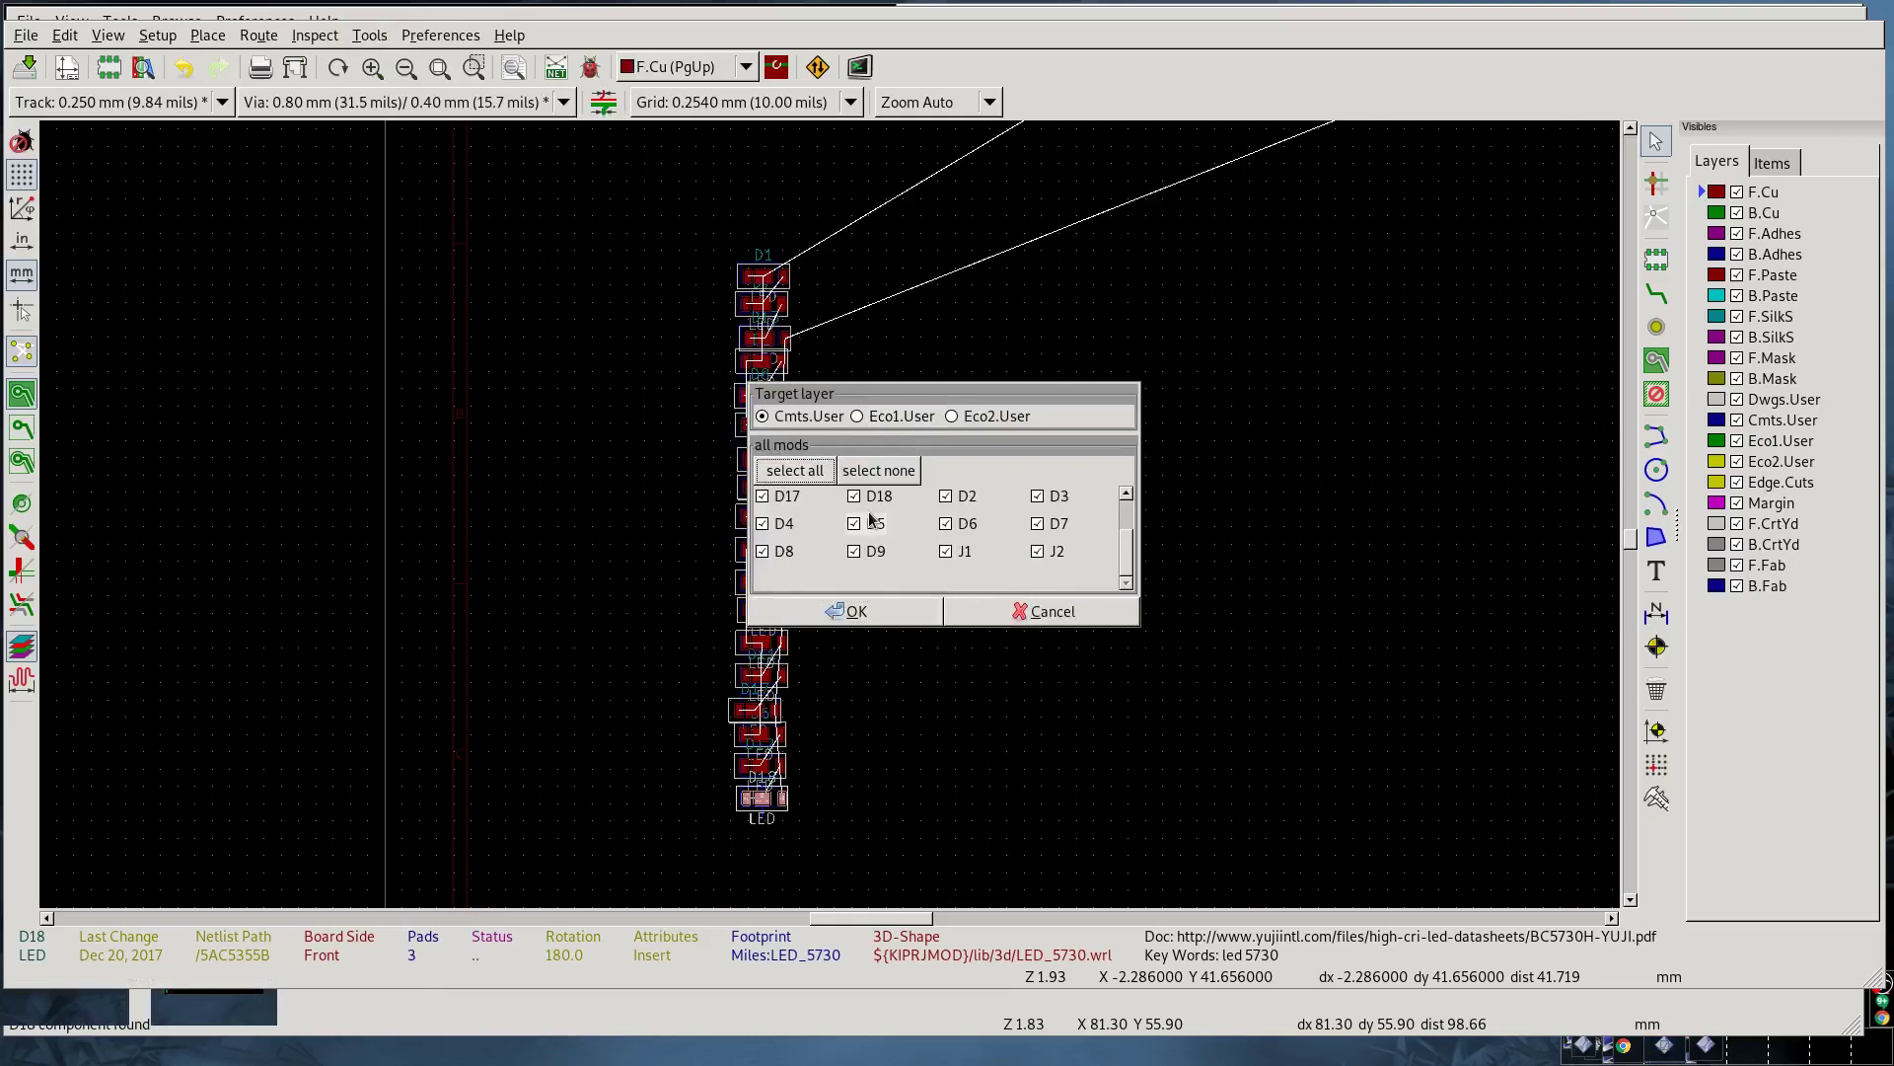
pyautogui.click(946, 552)
pyautogui.click(1037, 552)
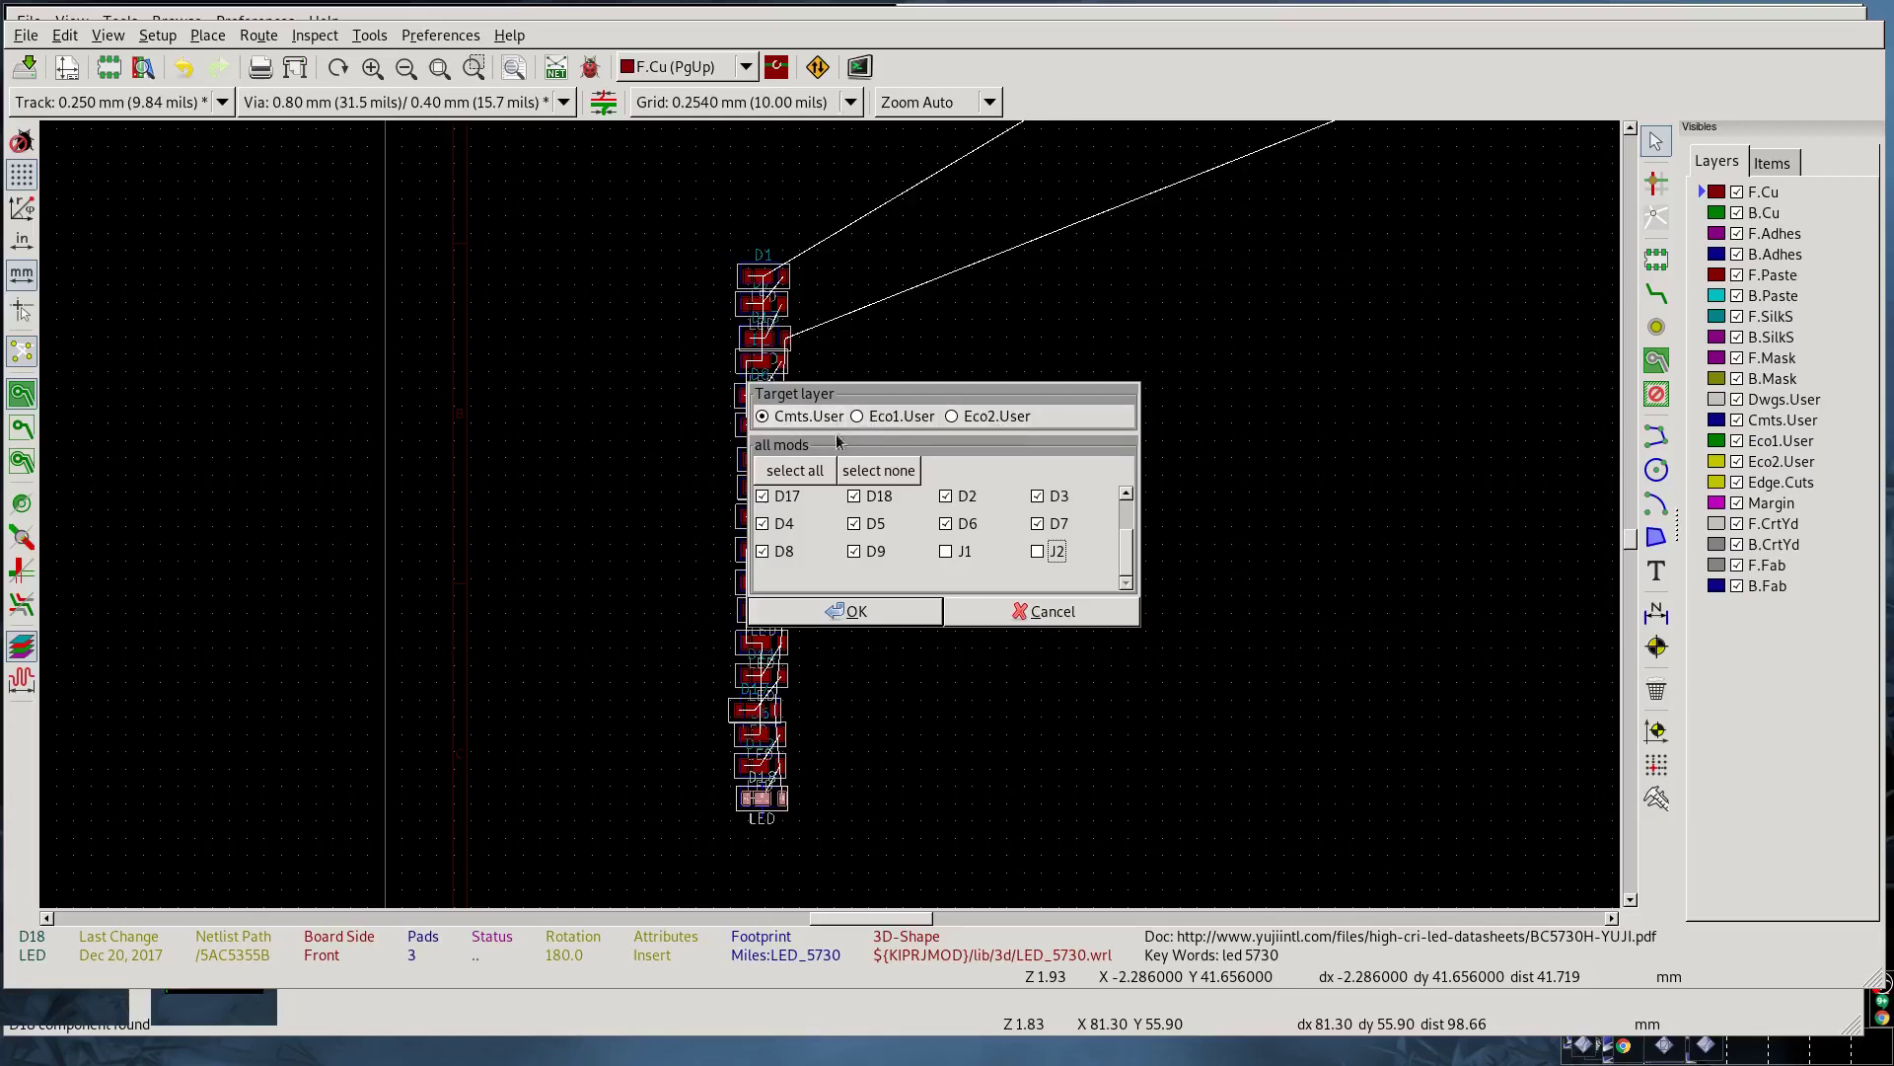
pyautogui.click(840, 613)
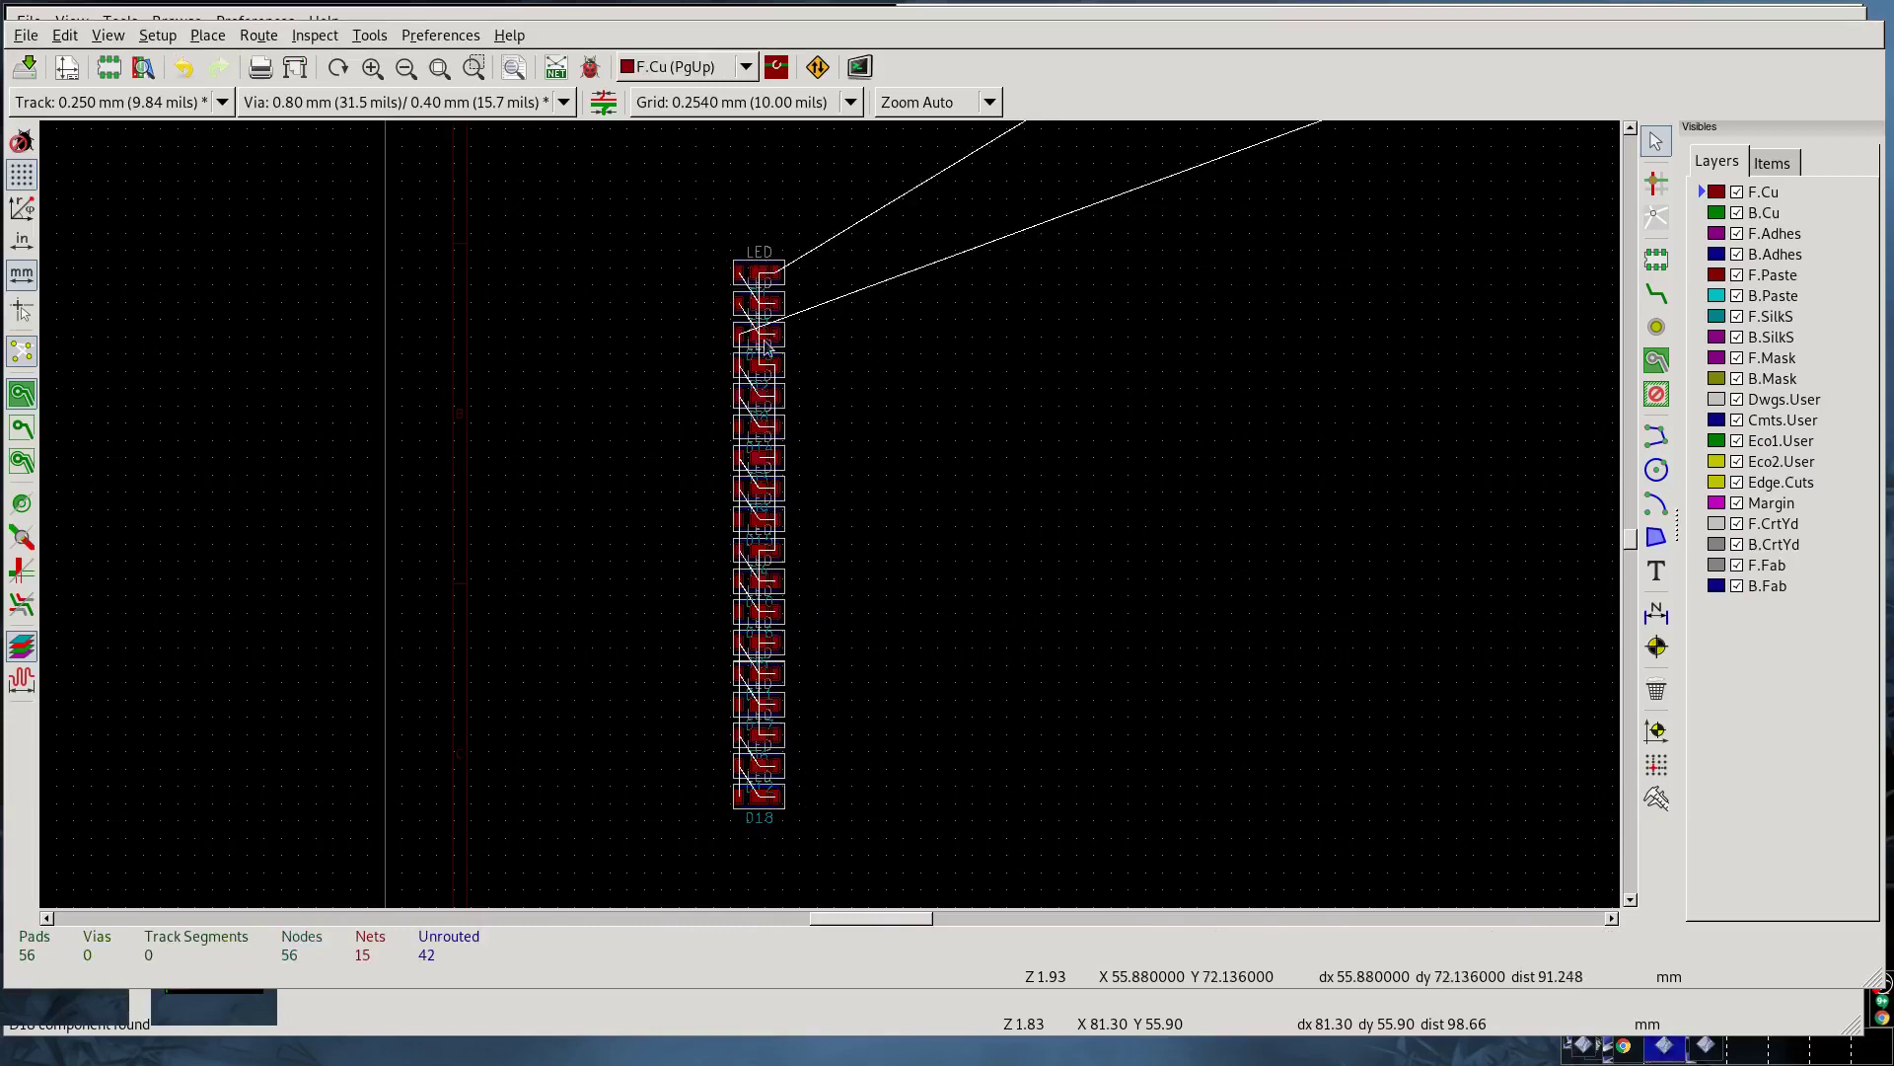
# Step: Save the board and bring the top of the LED column into view
pyautogui.hotkey('ctrl', 's')
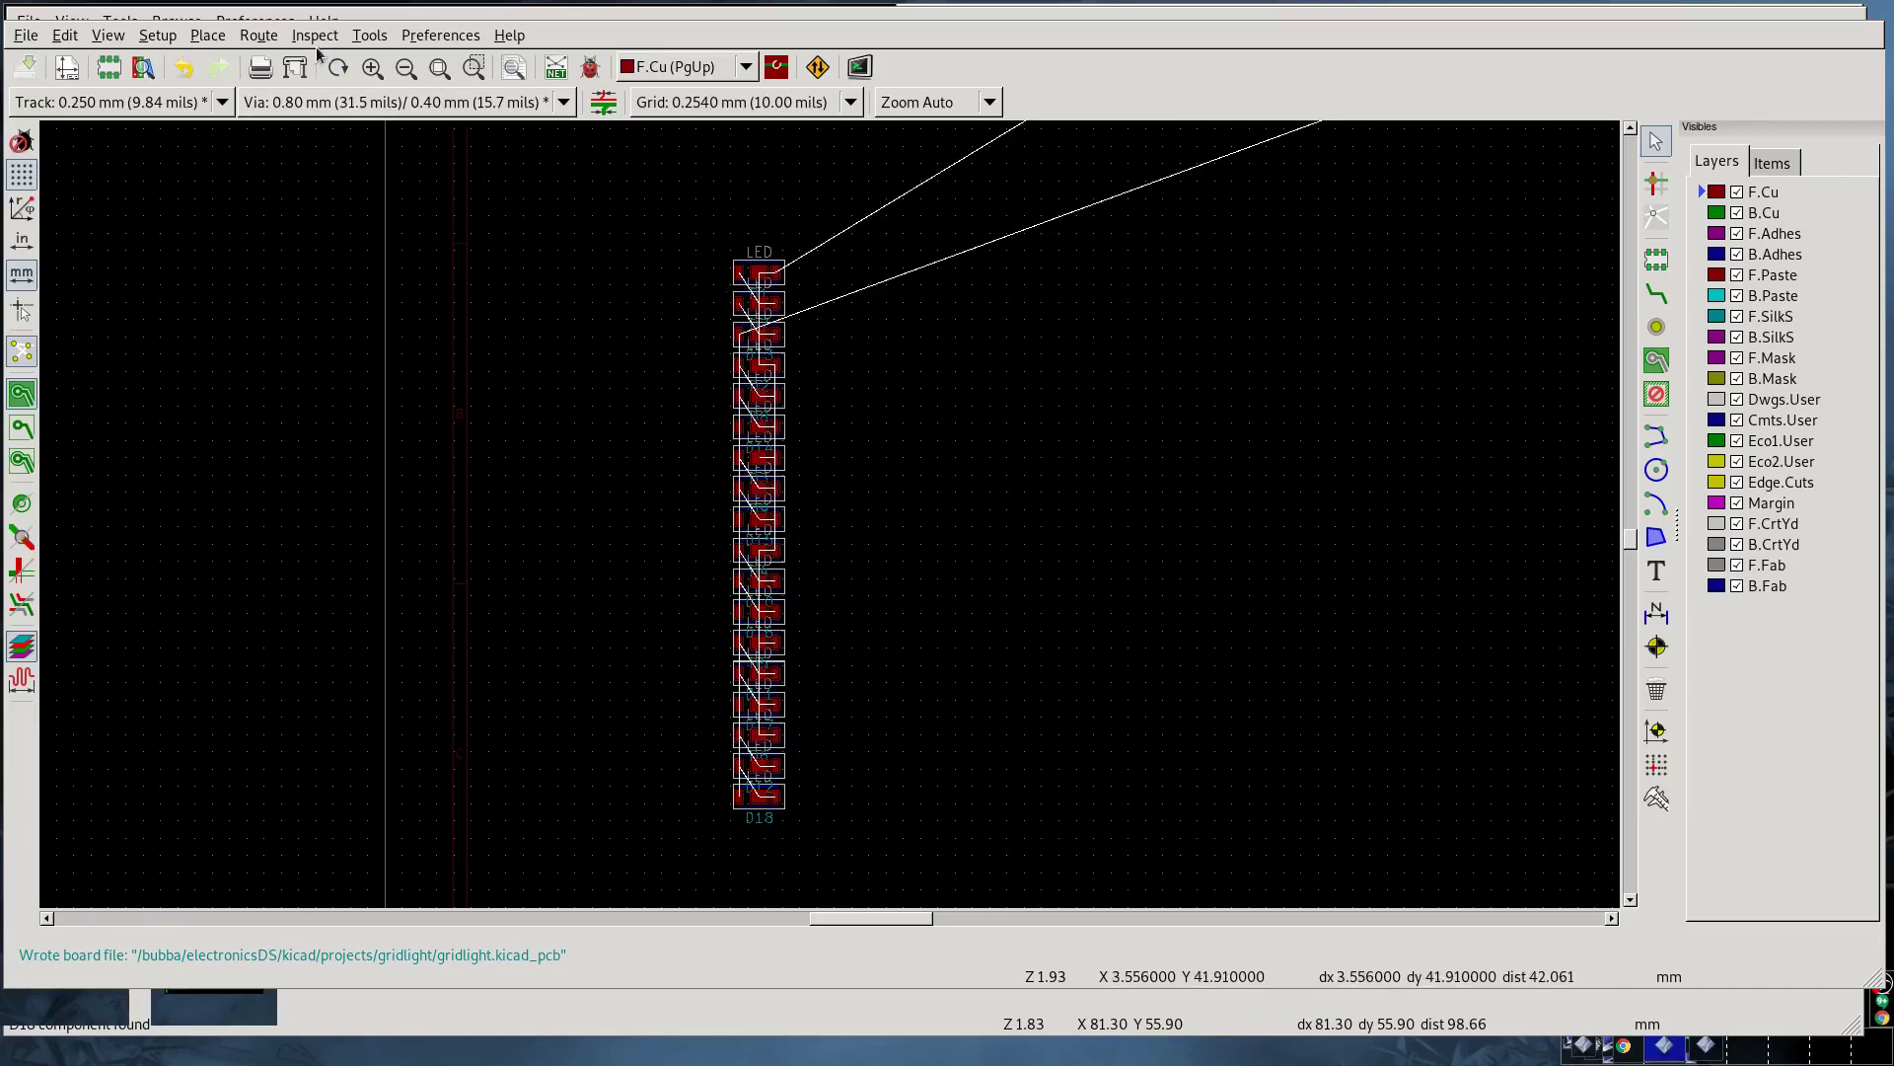
pyautogui.scroll(2, 719, 276)
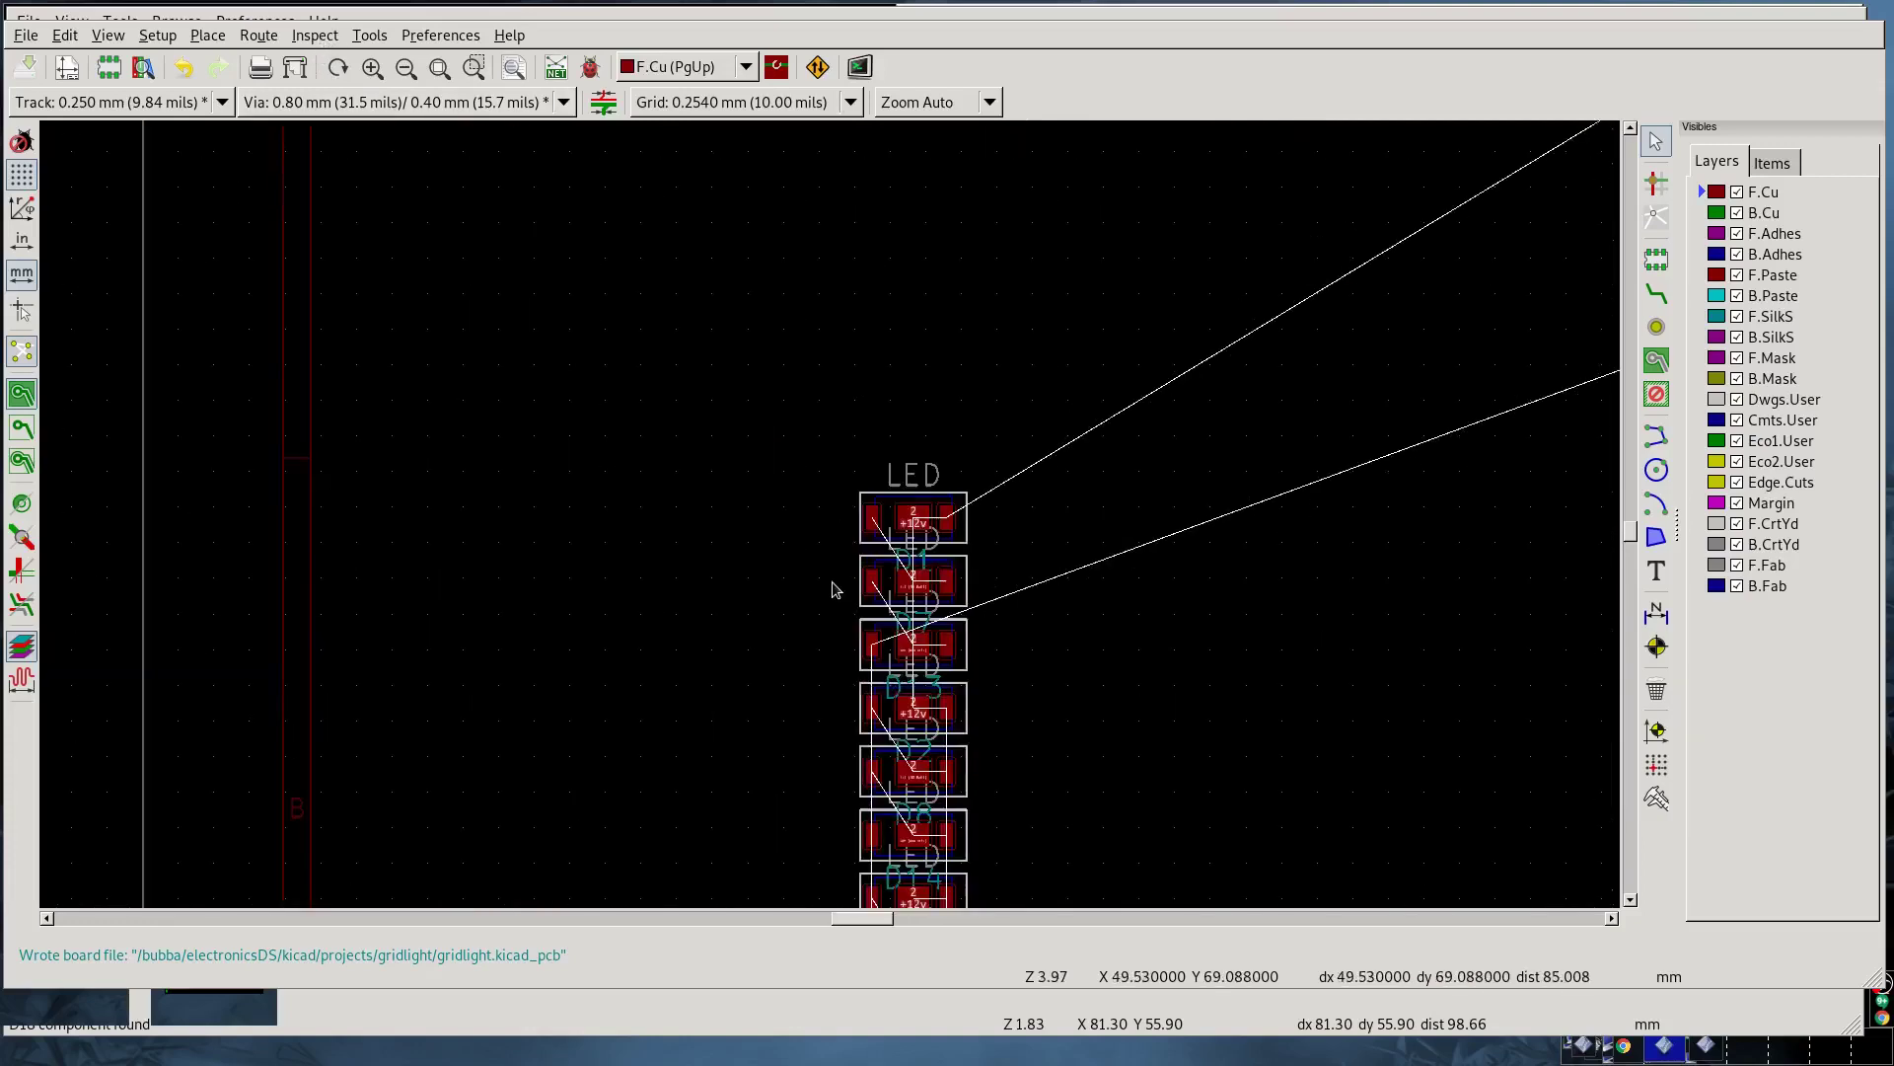
pyautogui.moveTo(808, 562); pyautogui.dragTo(710, 346, button='middle')
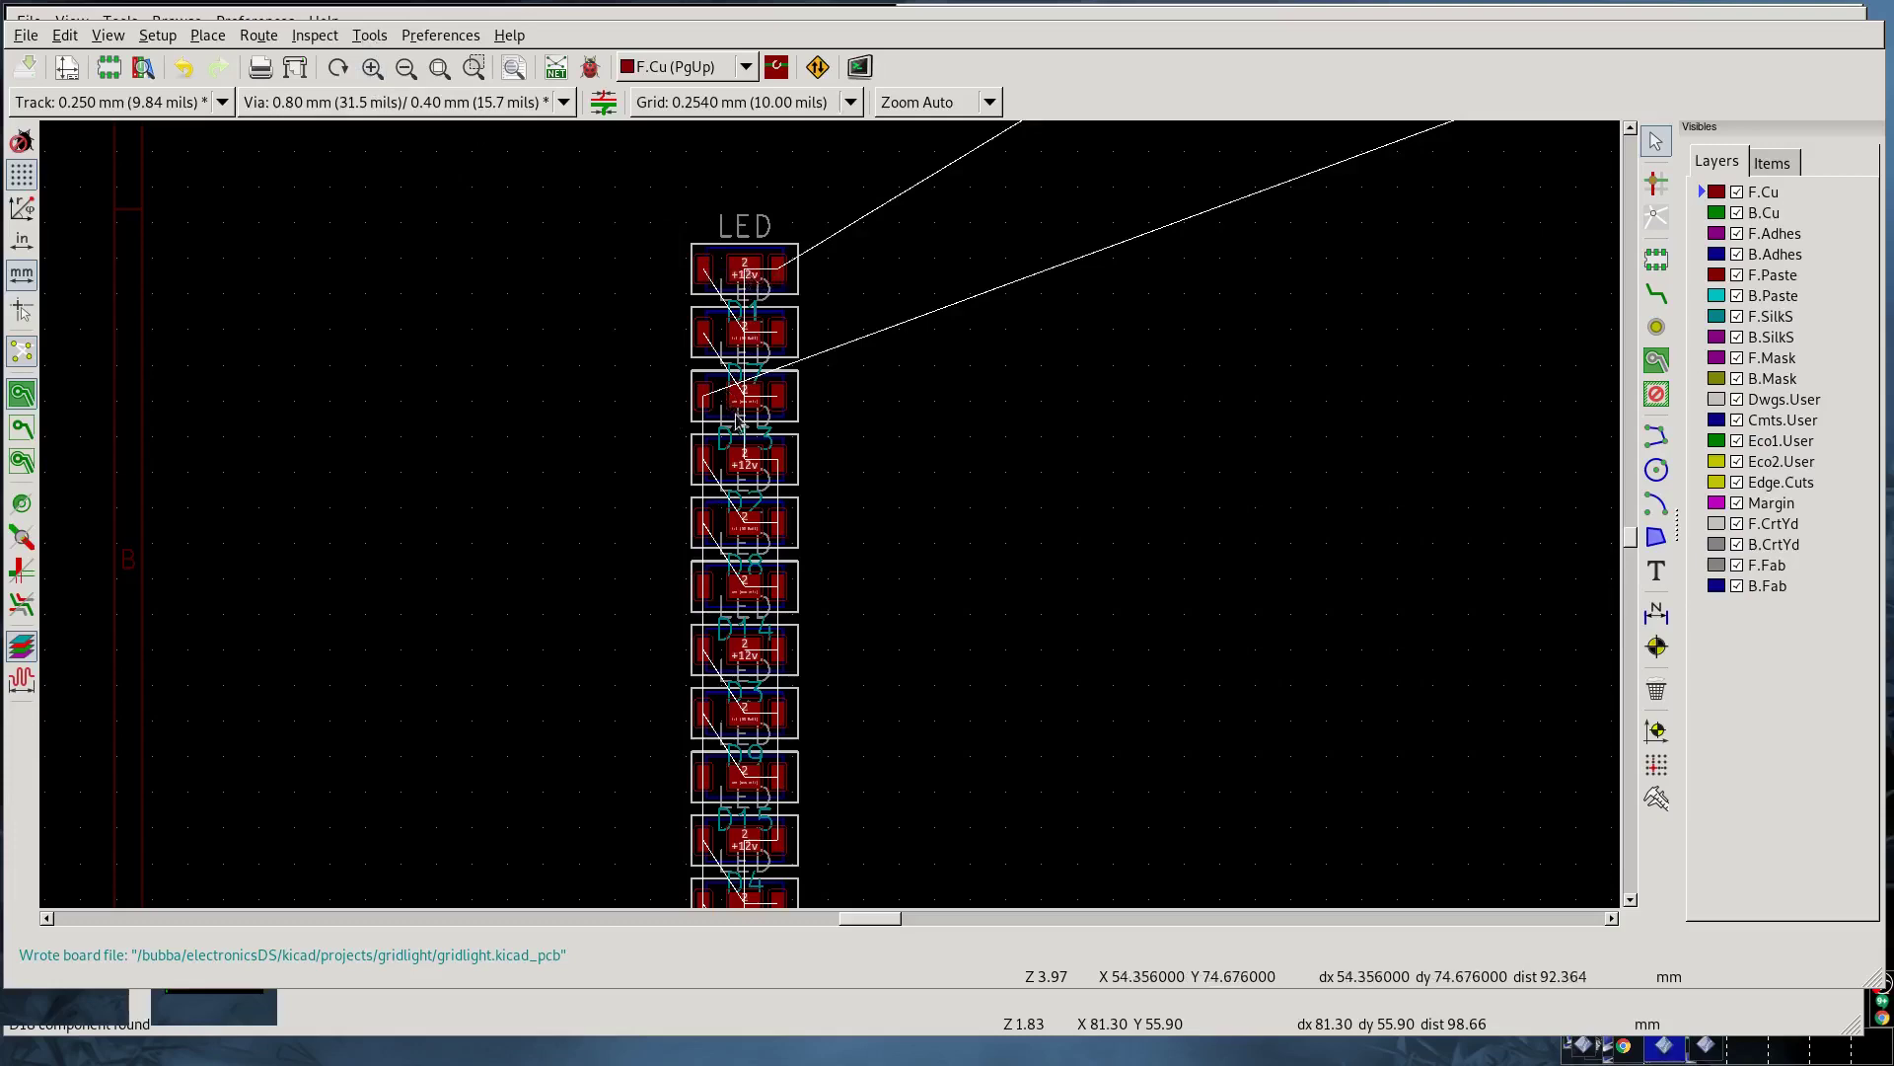
# Step: Drop vias on +12v and GND pads of all footprints except J1, then save
pyautogui.click(369, 34)
pyautogui.moveTo(438, 270)
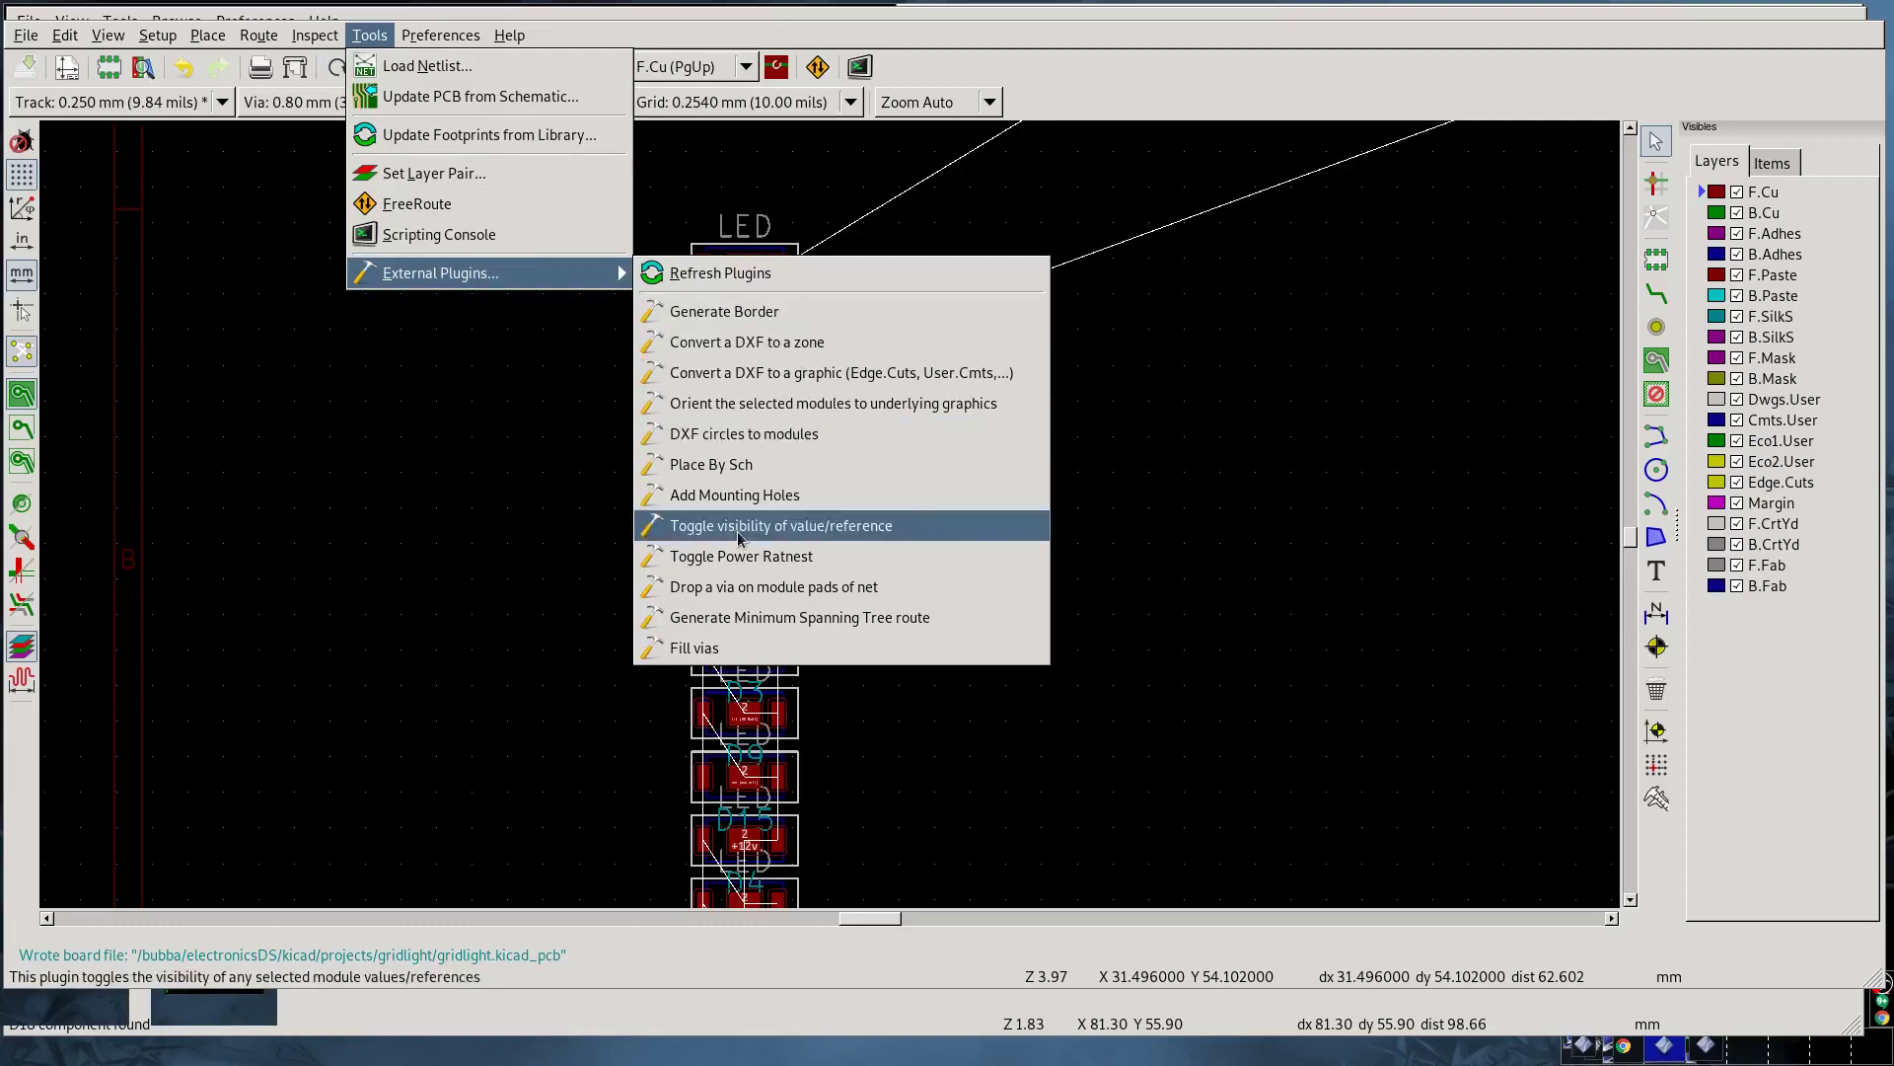
pyautogui.click(742, 586)
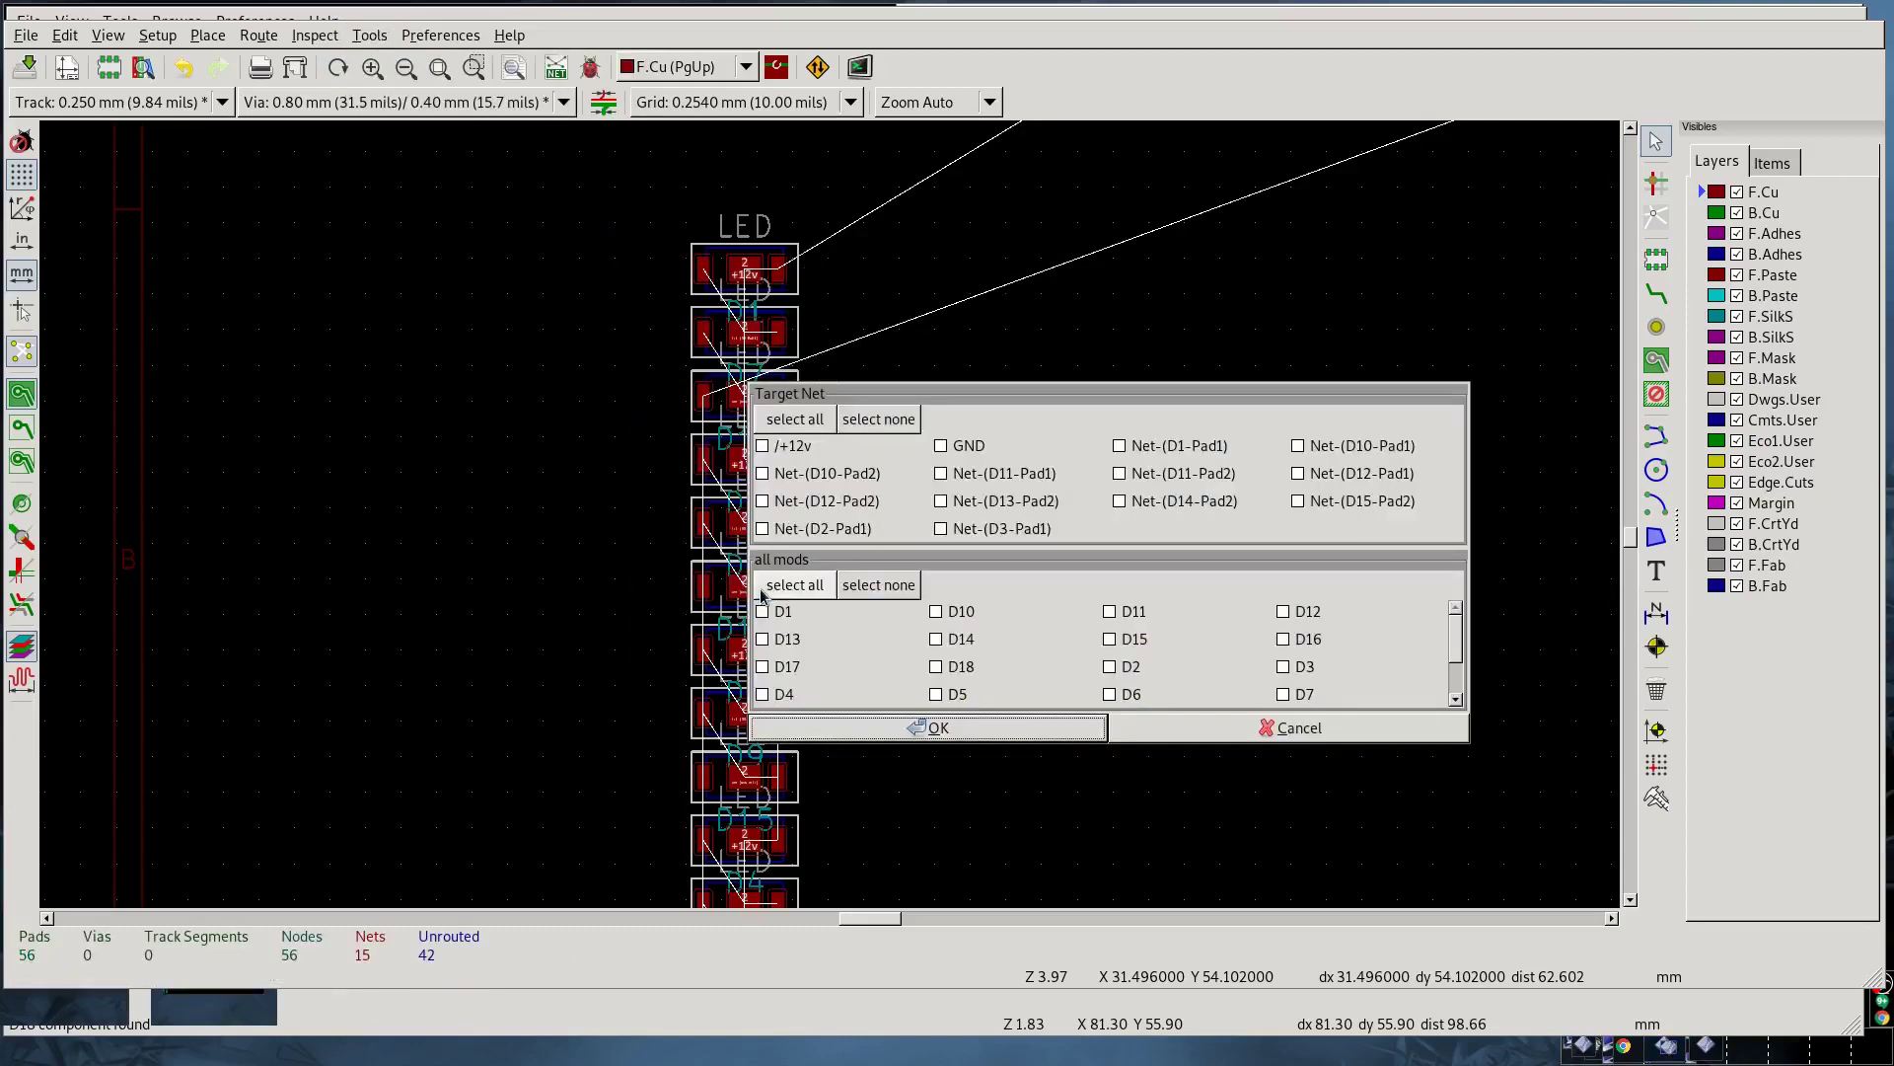
pyautogui.click(790, 447)
pyautogui.click(957, 446)
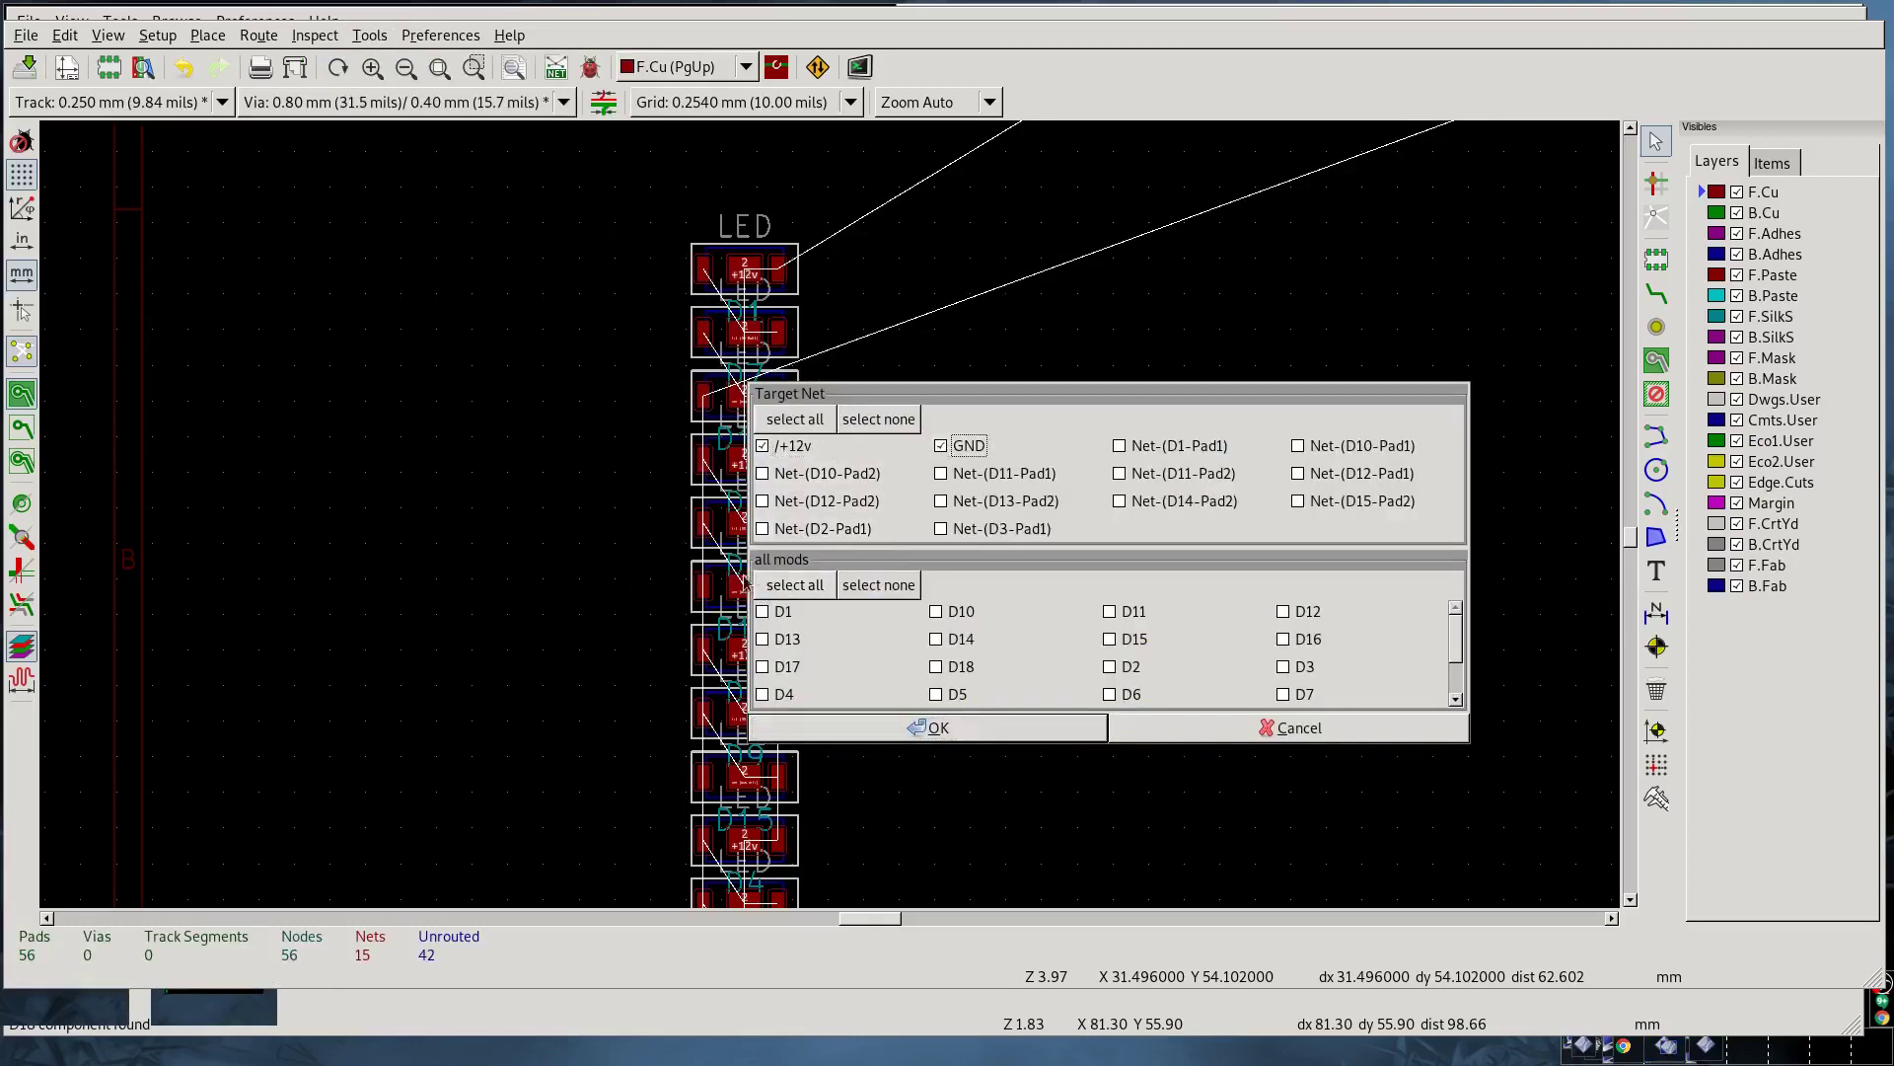
pyautogui.click(789, 589)
pyautogui.scroll(-2, 815, 615)
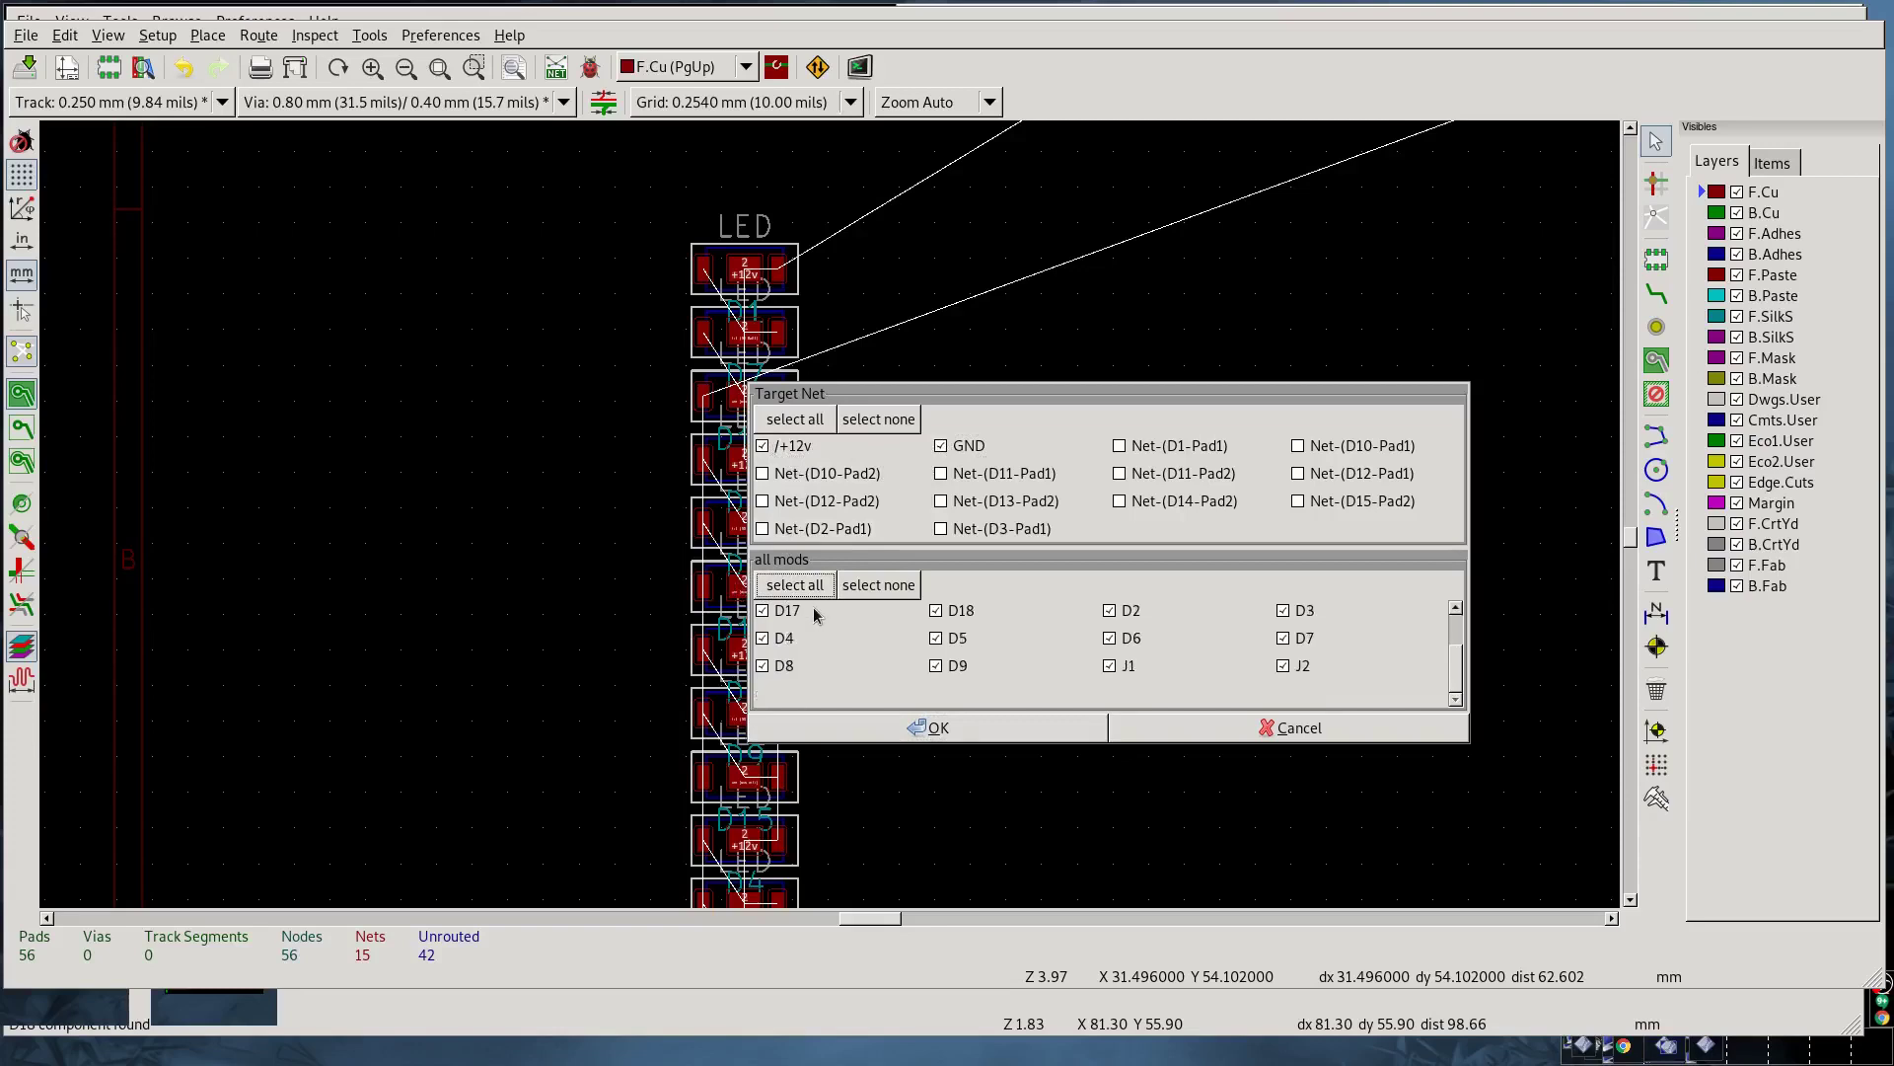
pyautogui.click(1129, 668)
pyautogui.click(927, 728)
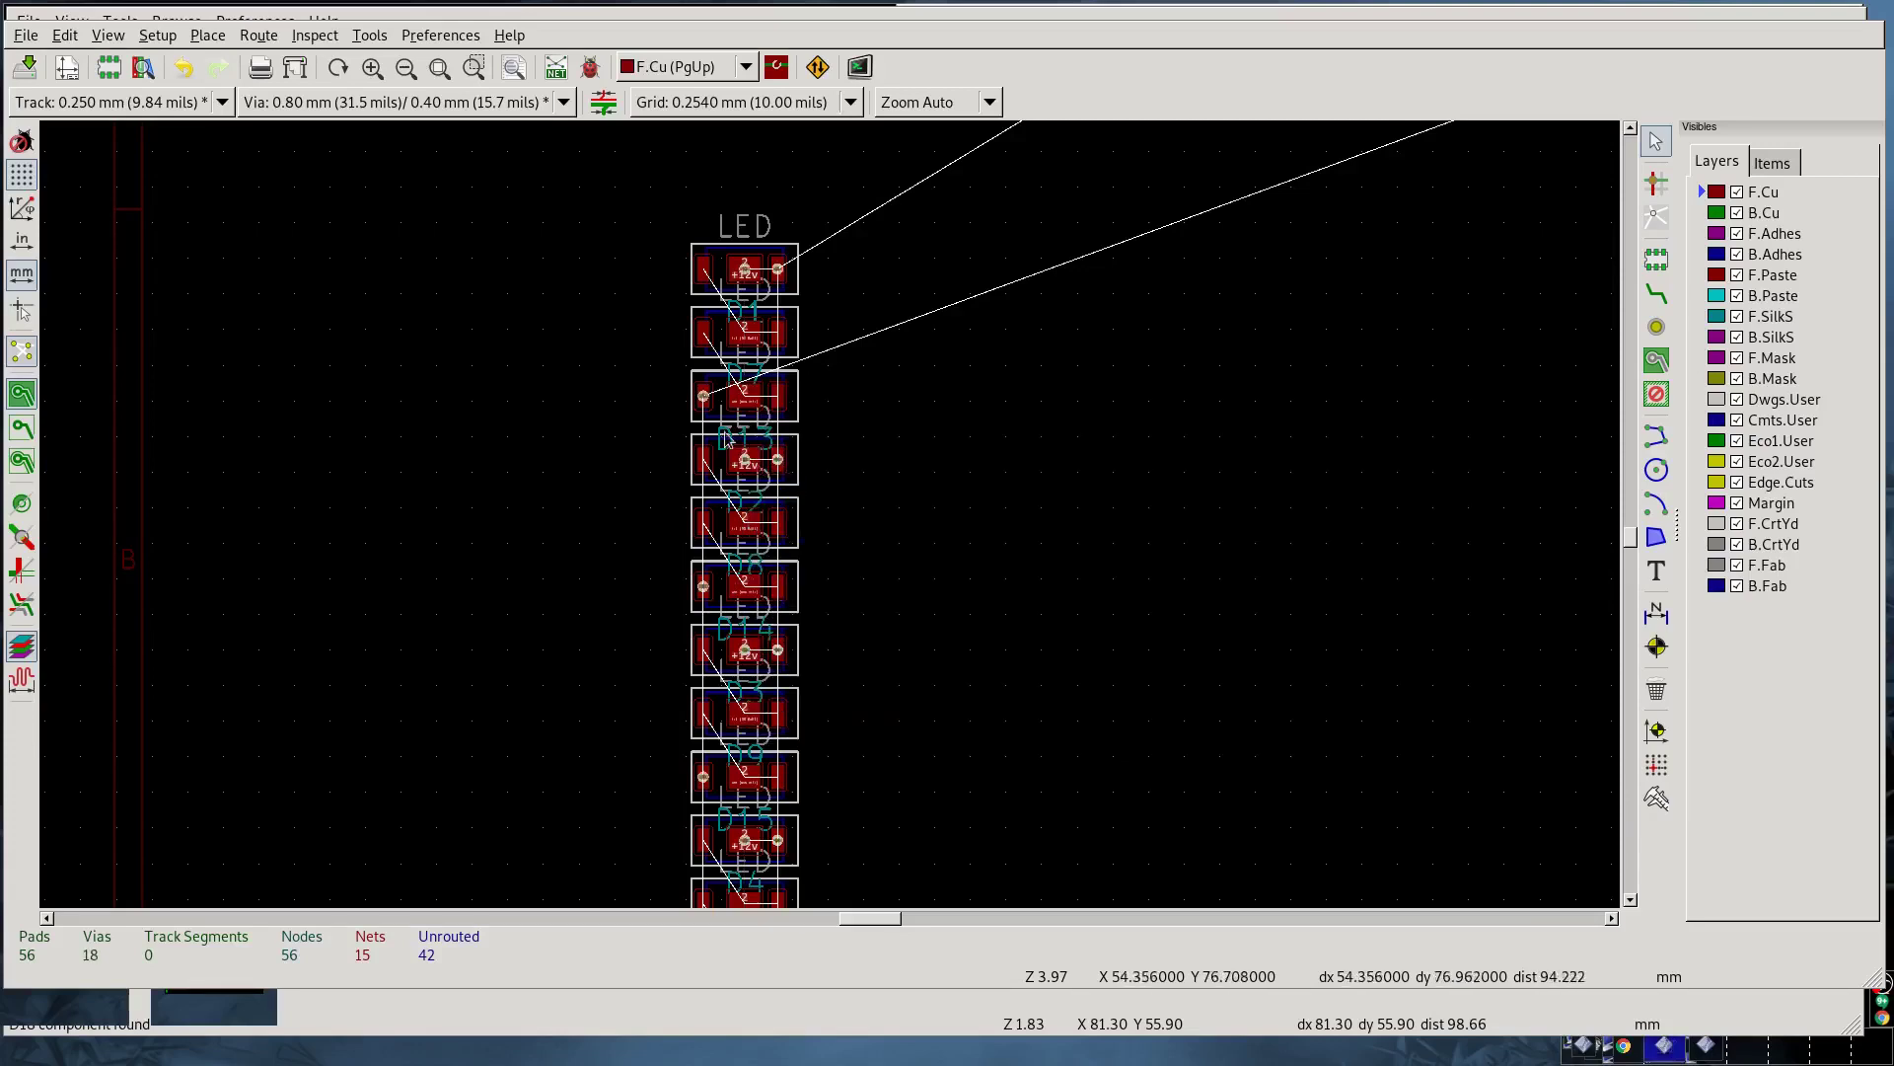
pyautogui.scroll(3, 829, 515)
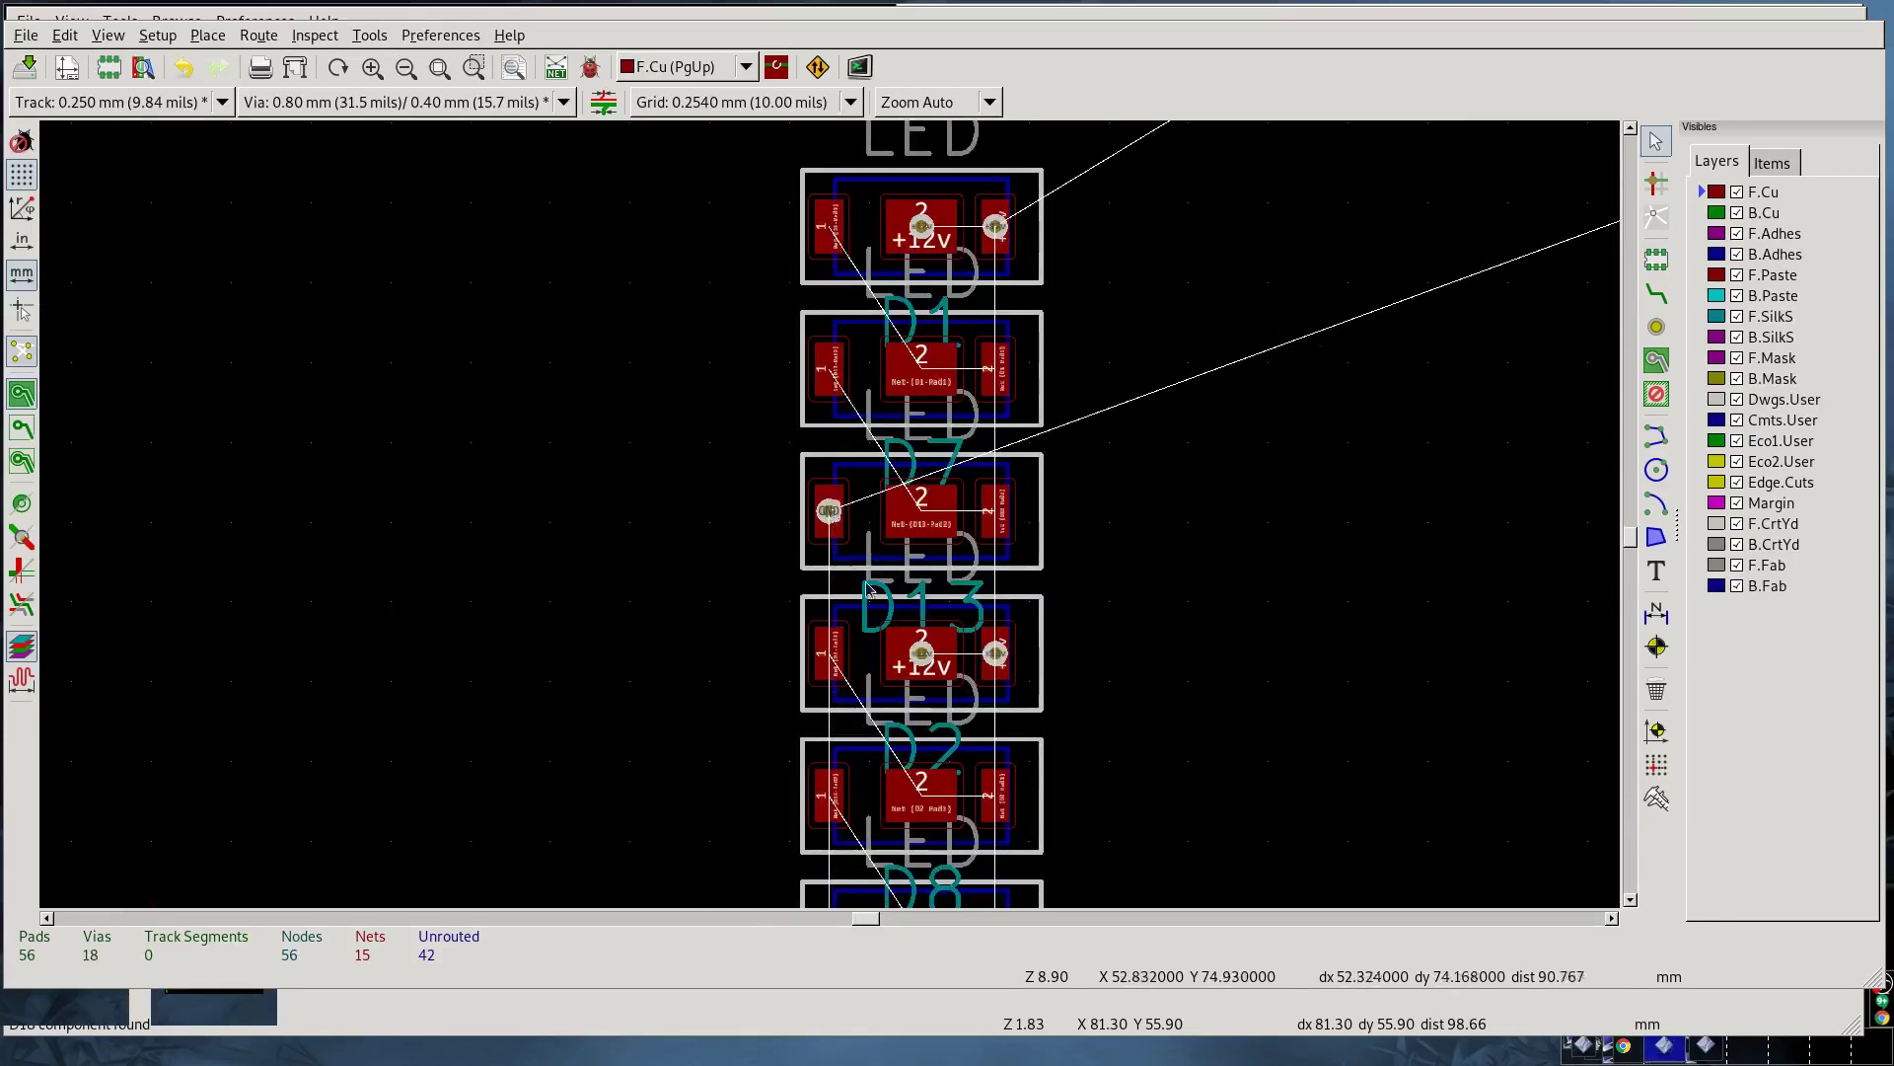
pyautogui.click(26, 67)
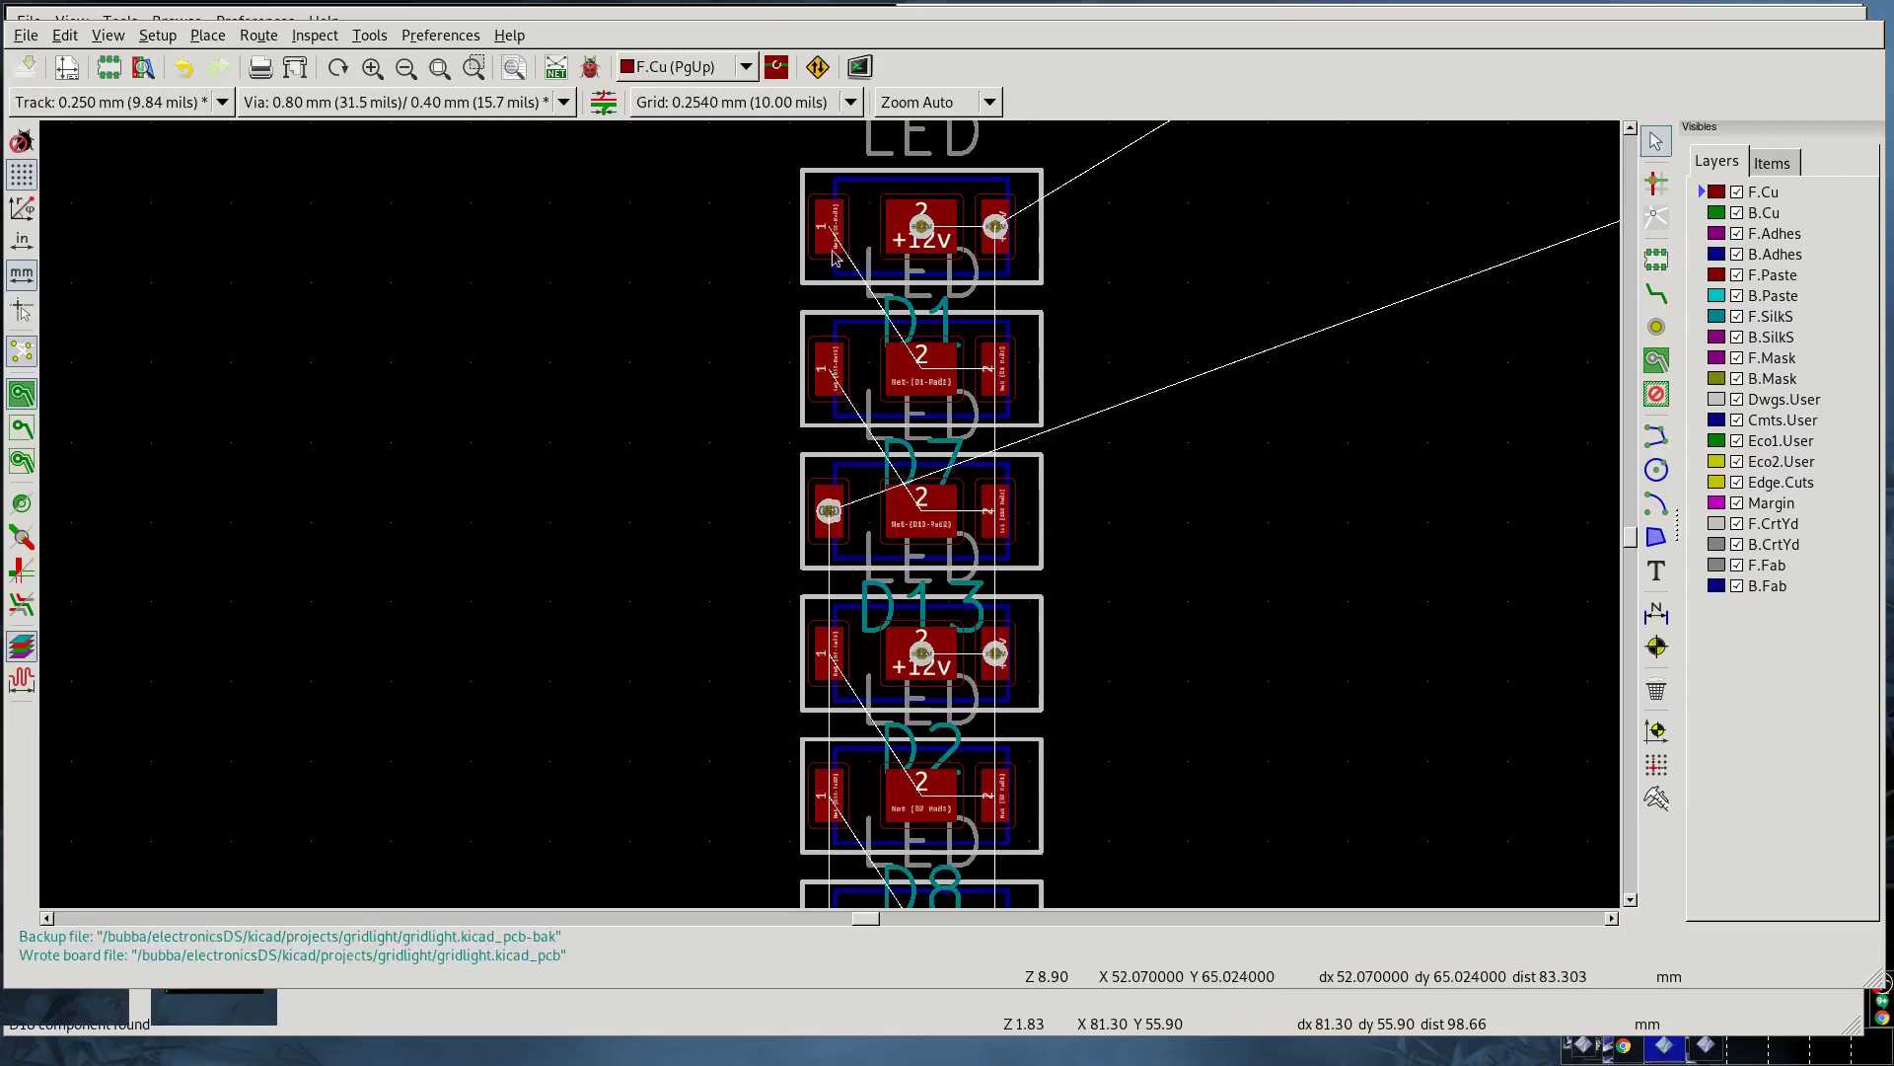
# Step: Discard a trial +12v track and a second unfinished track, then list the external plugins
pyautogui.click(1657, 293)
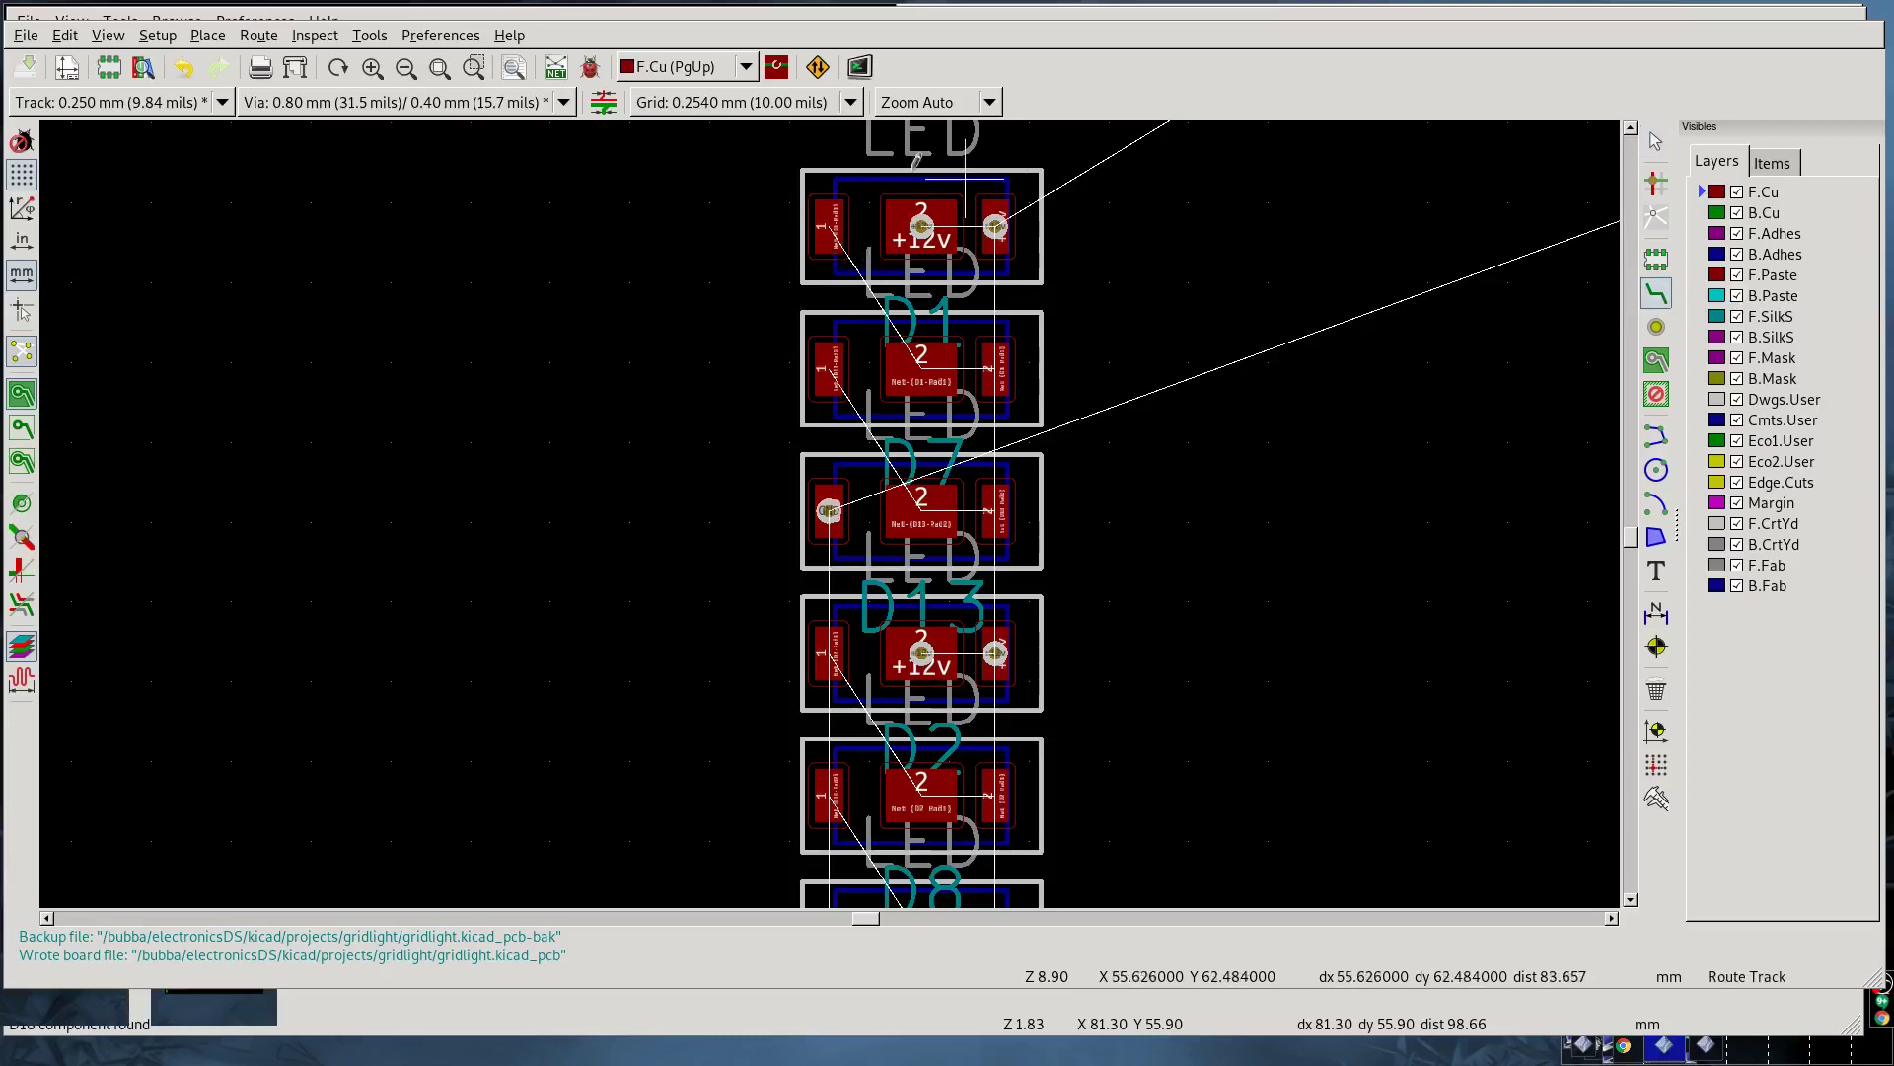
pyautogui.click(924, 222)
pyautogui.click(994, 226)
pyautogui.hotkey('ctrl', 'z')
pyautogui.click(830, 226)
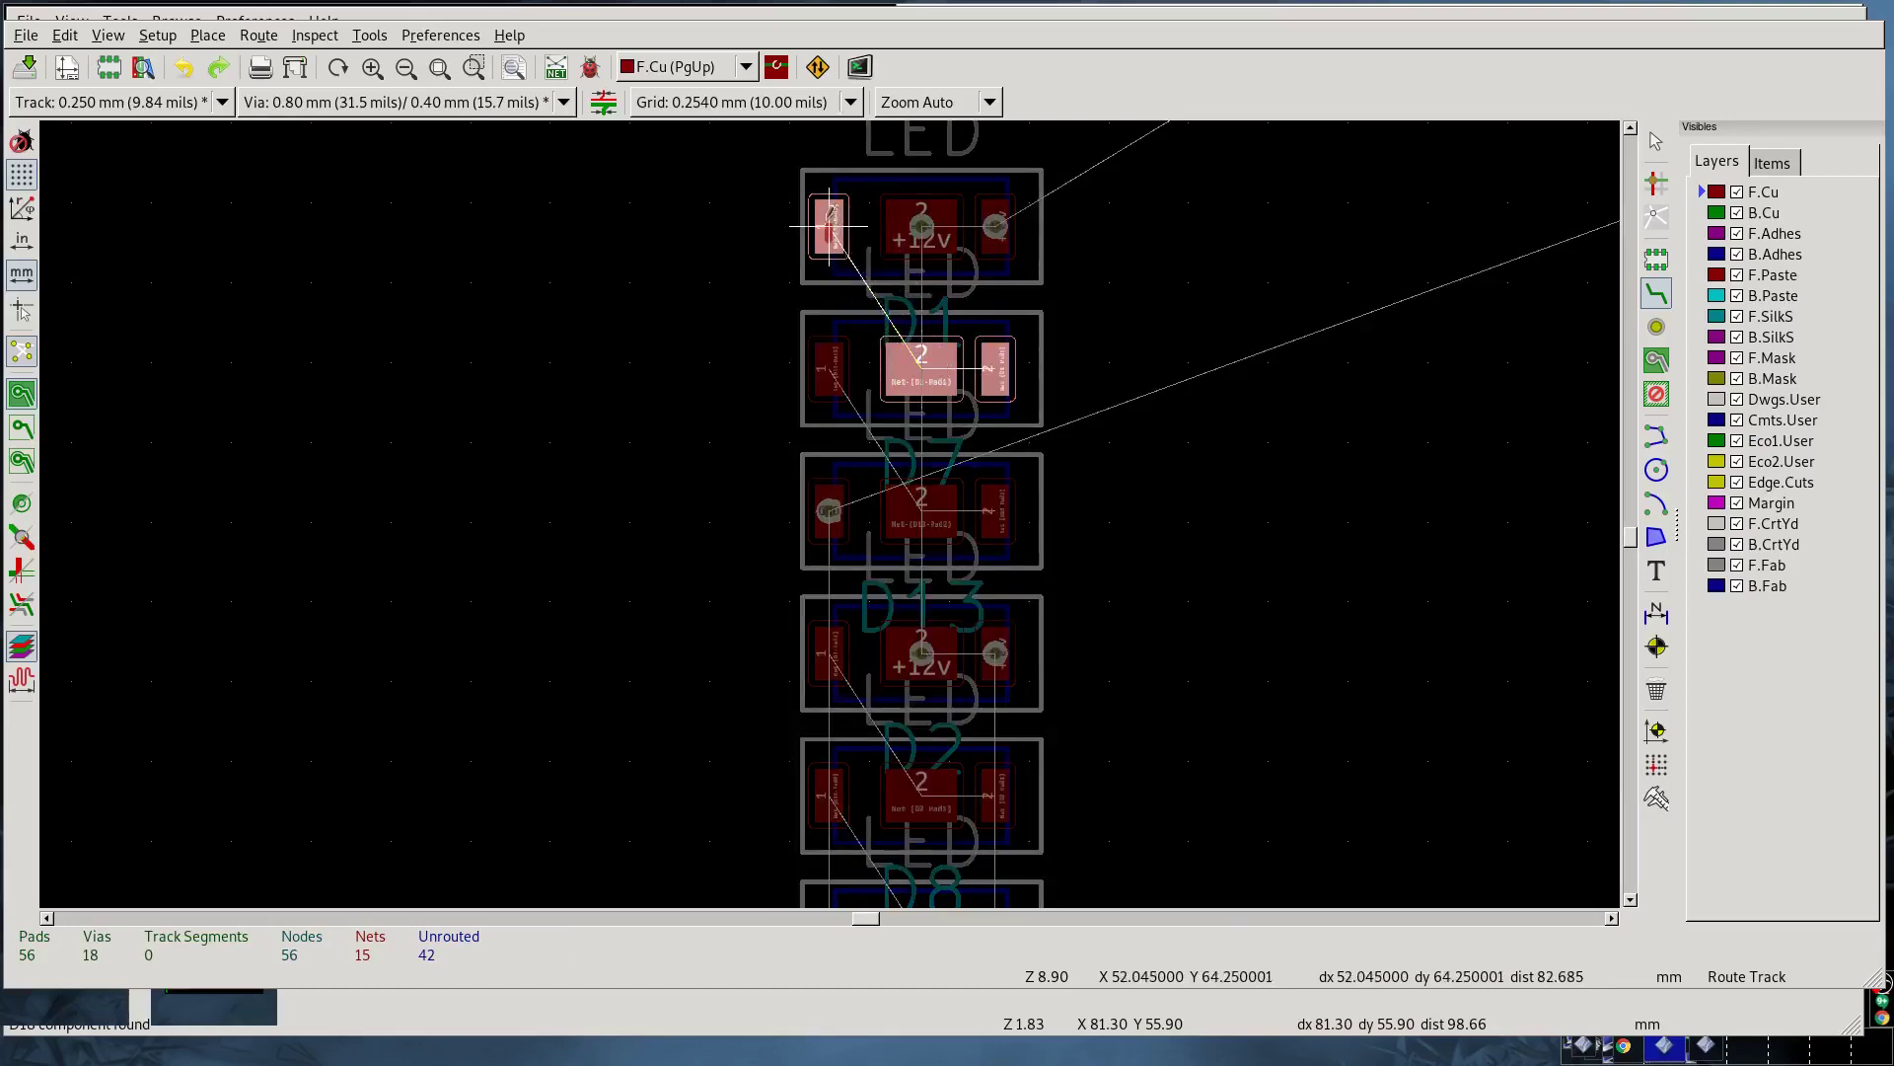
pyautogui.press('Escape')
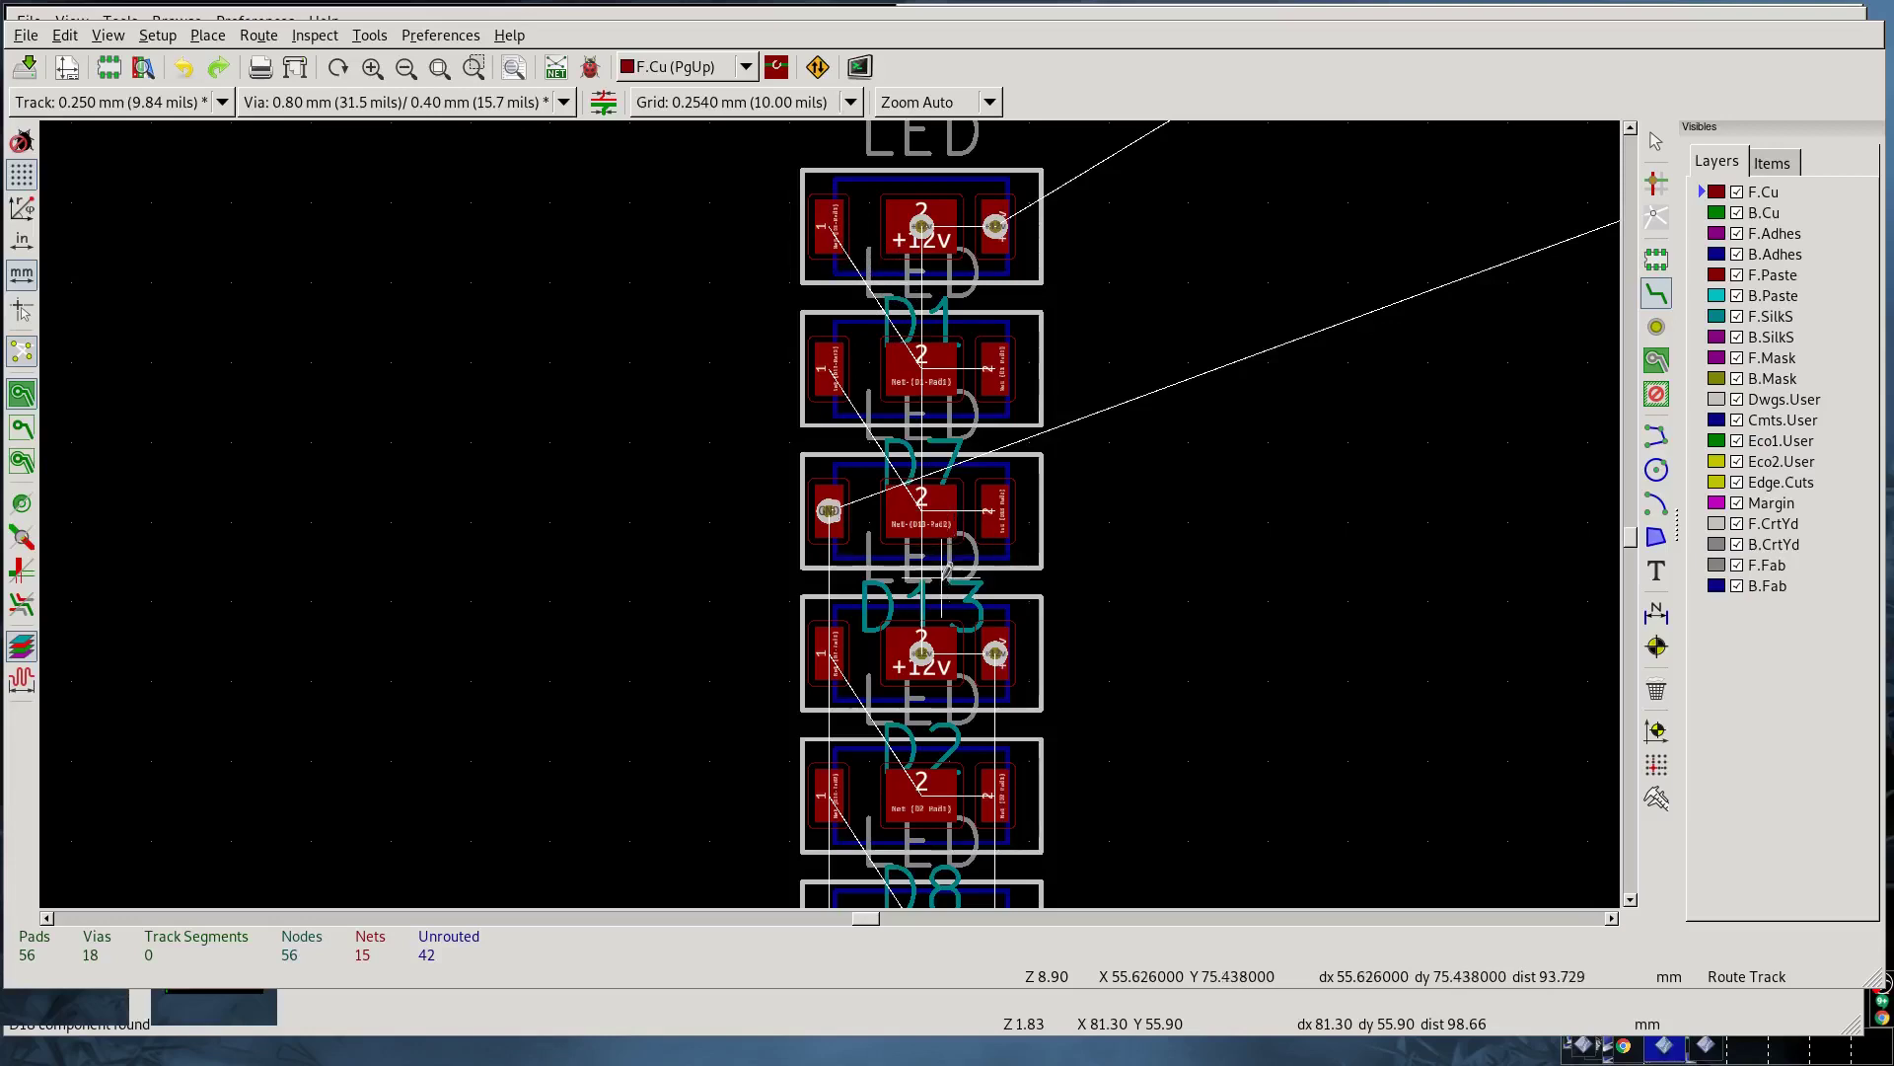
pyautogui.click(369, 35)
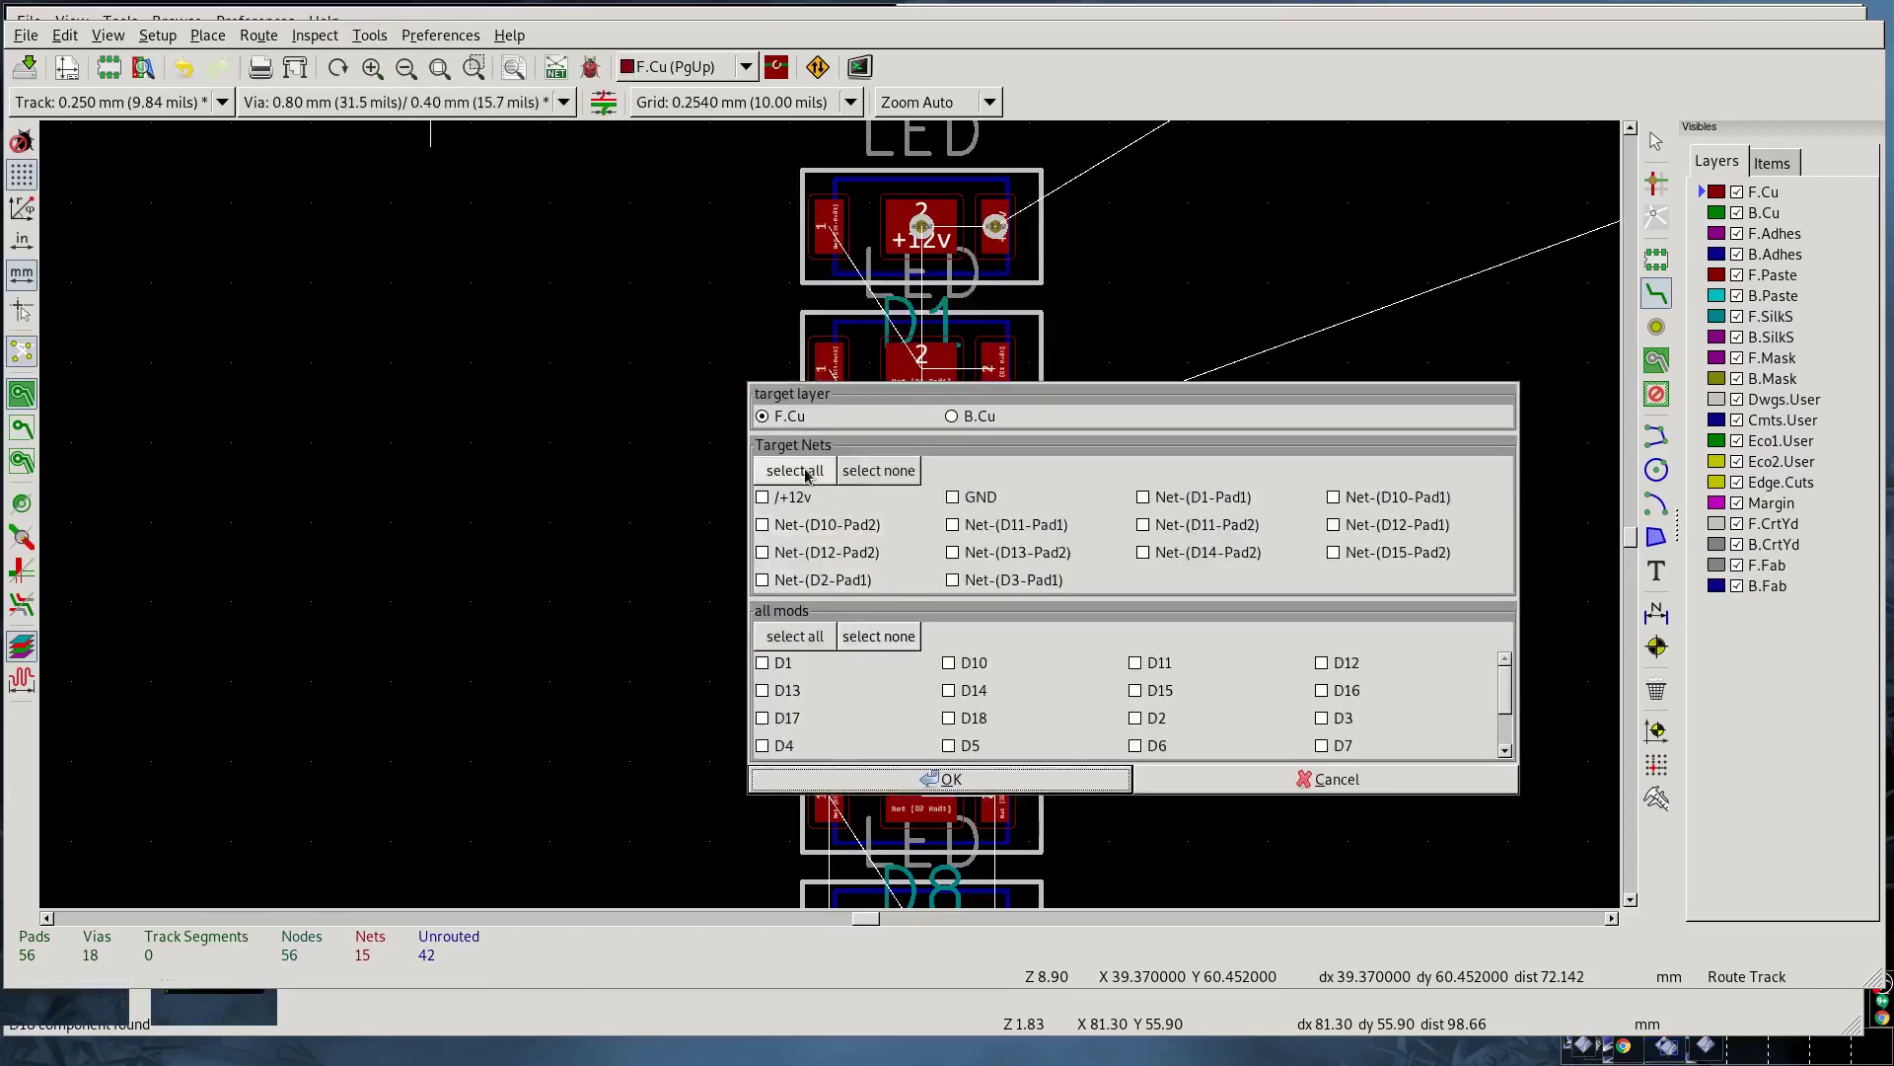
# Step: Auto-route every net except /+12v and GND on F.Cu across all footprints except J1 and J2
pyautogui.click(809, 473)
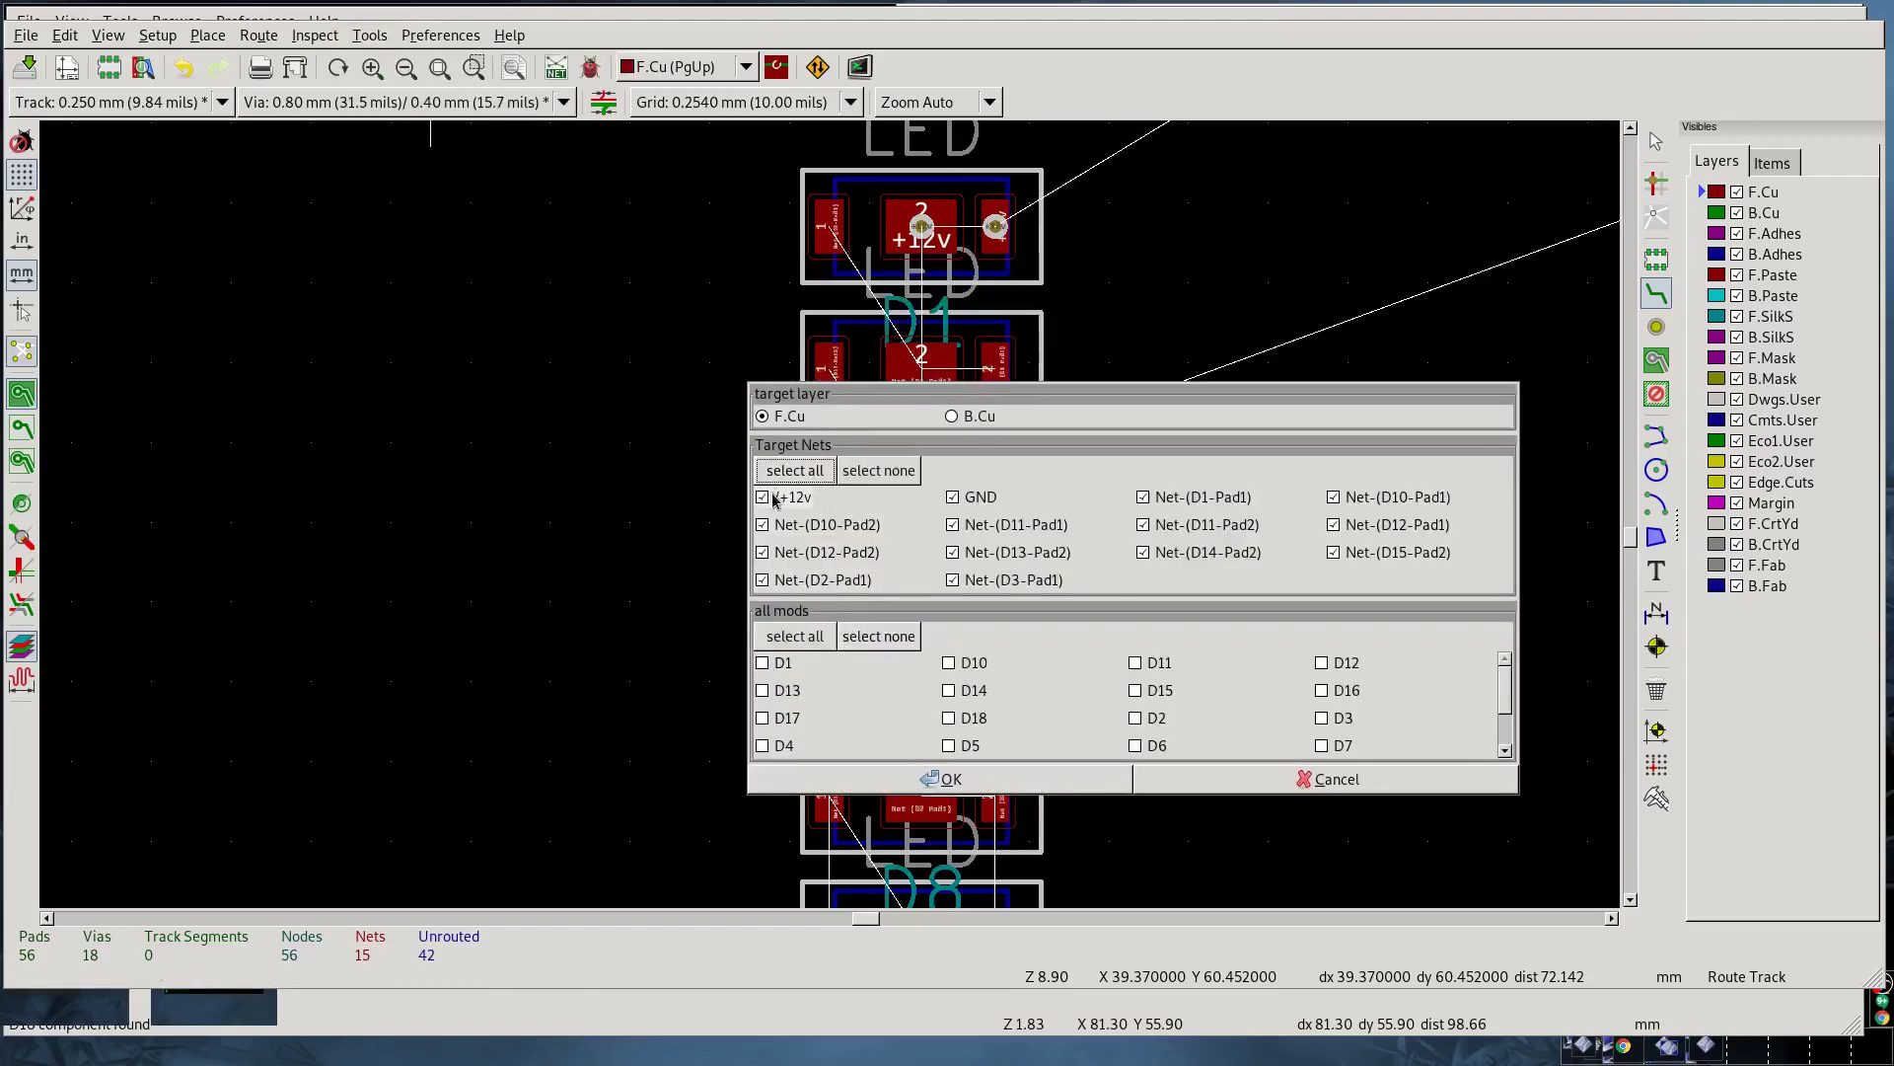
pyautogui.click(774, 499)
pyautogui.click(952, 498)
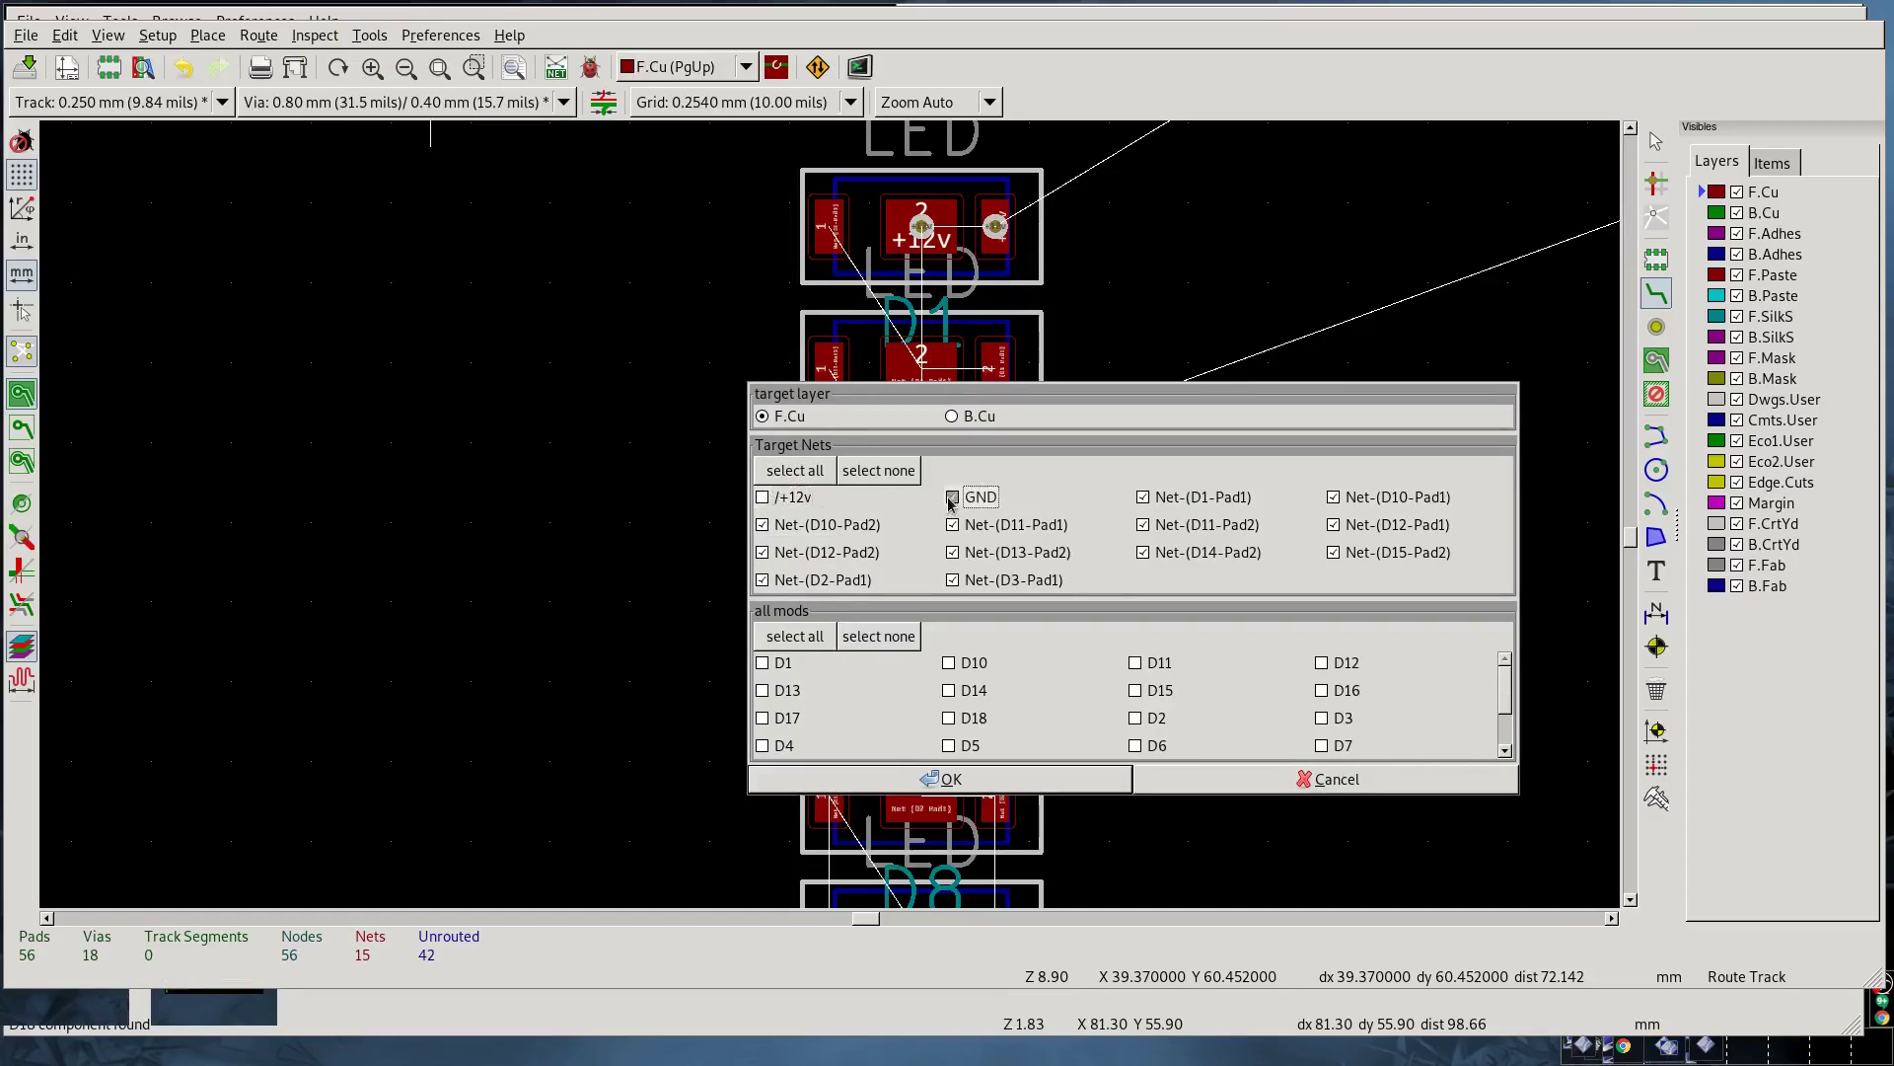
pyautogui.click(814, 637)
pyautogui.scroll(-1, 1150, 720)
pyautogui.click(1137, 717)
pyautogui.click(1321, 718)
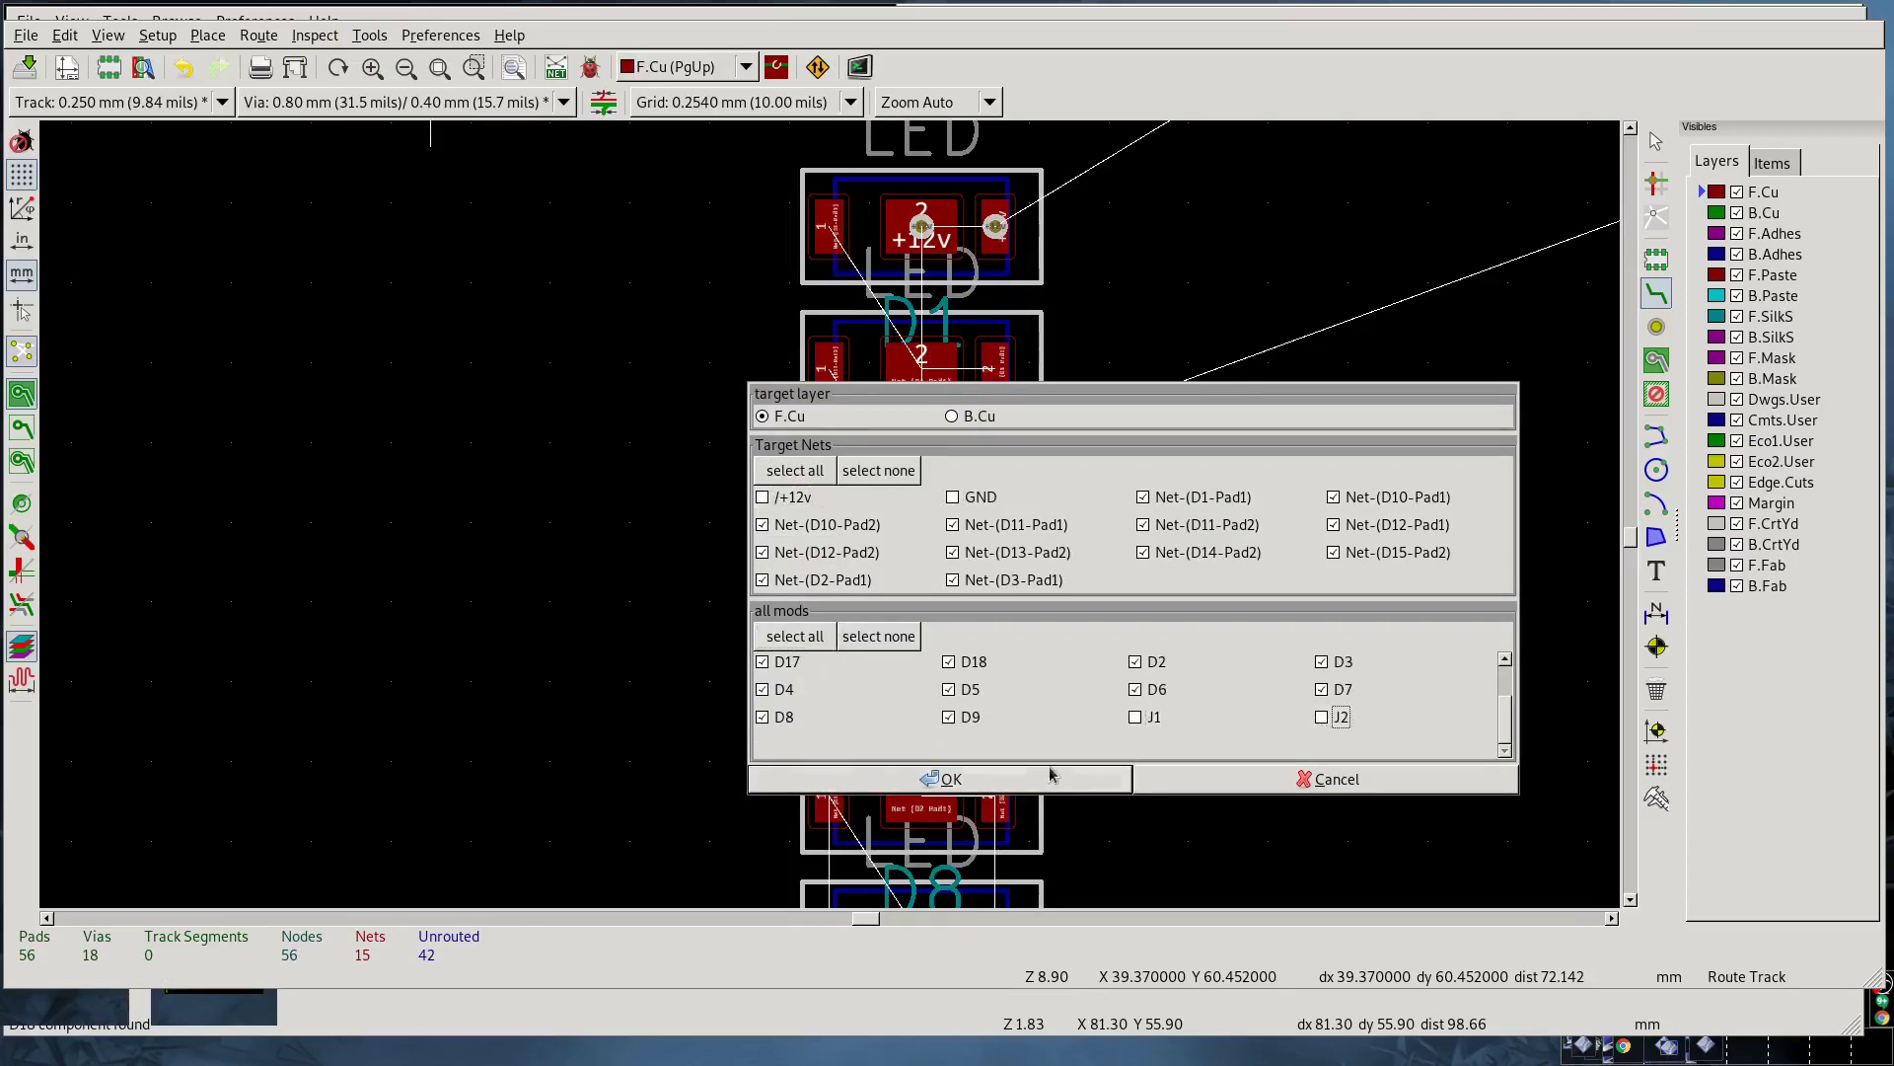
pyautogui.click(801, 415)
pyautogui.press('Return')
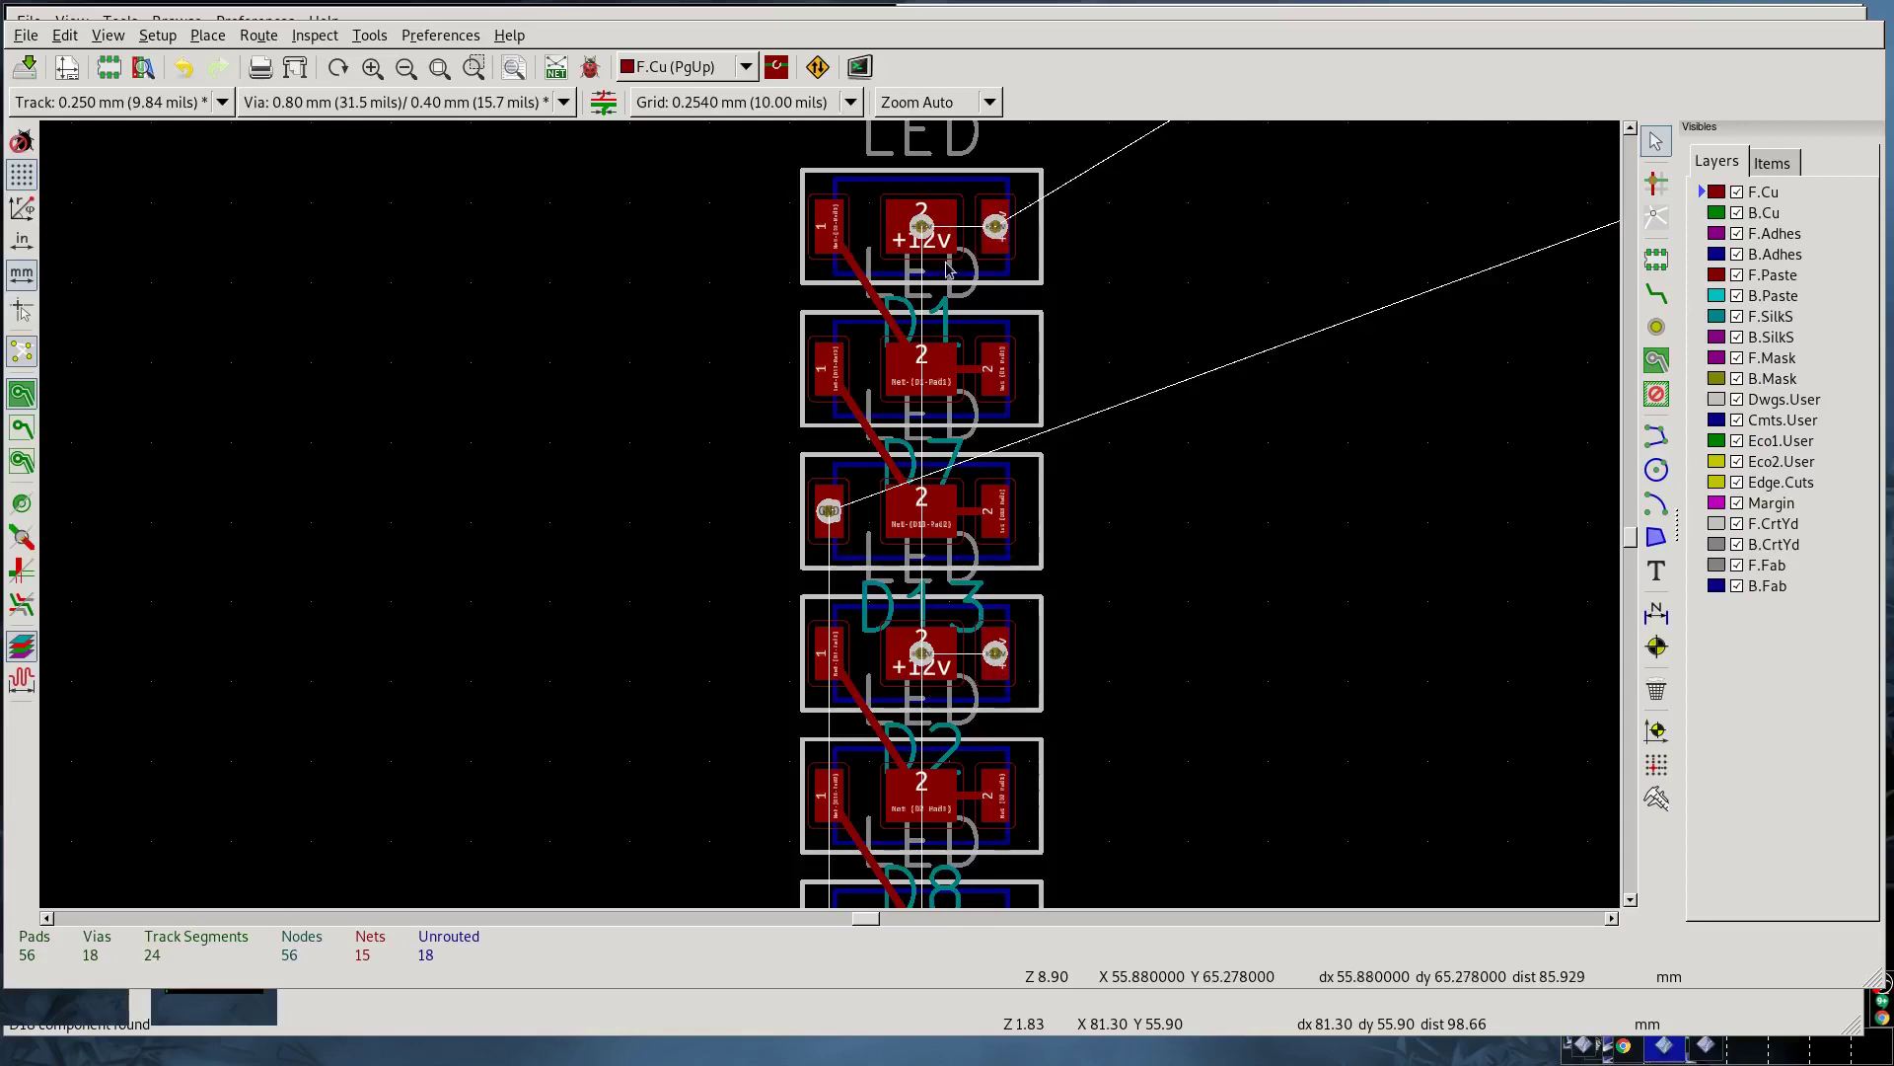
# Step: Rerun the spanning-tree router for the +12v net on all modules except J1 and J2
pyautogui.click(369, 35)
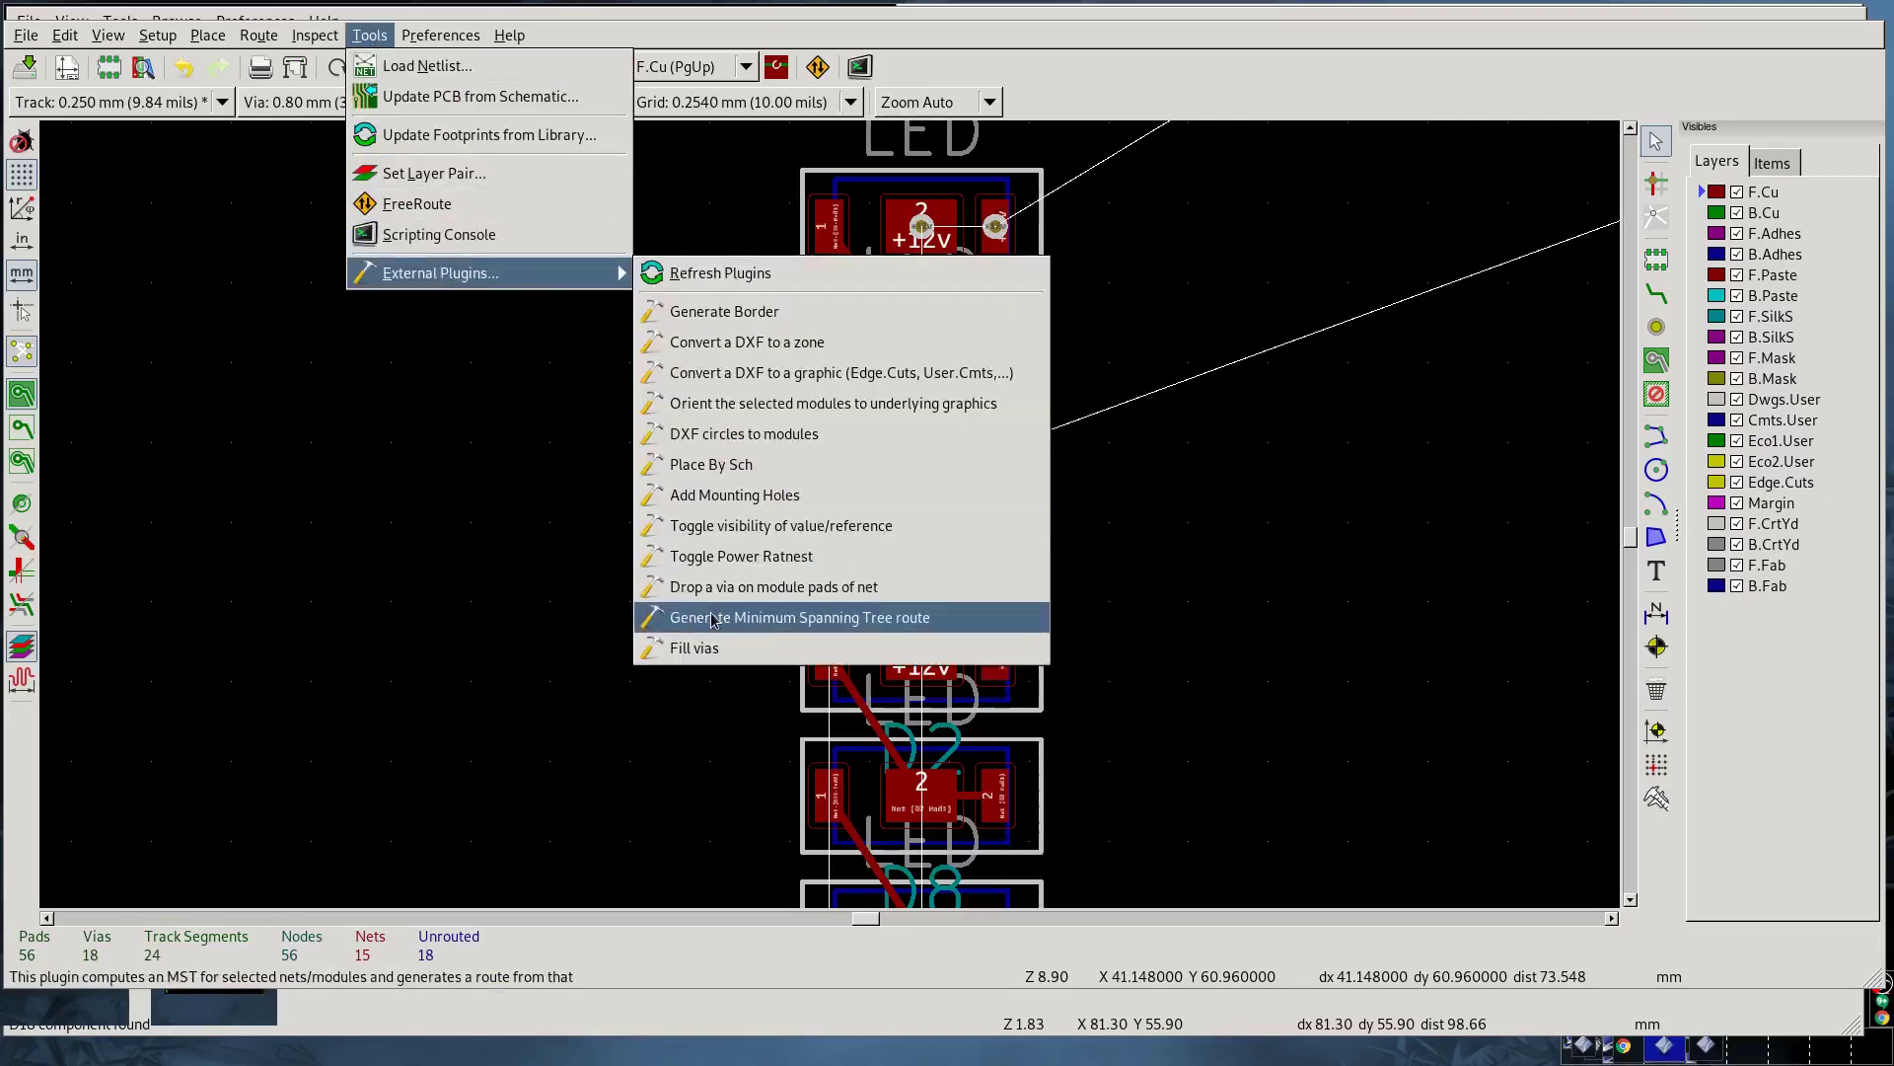
pyautogui.click(715, 619)
pyautogui.click(792, 499)
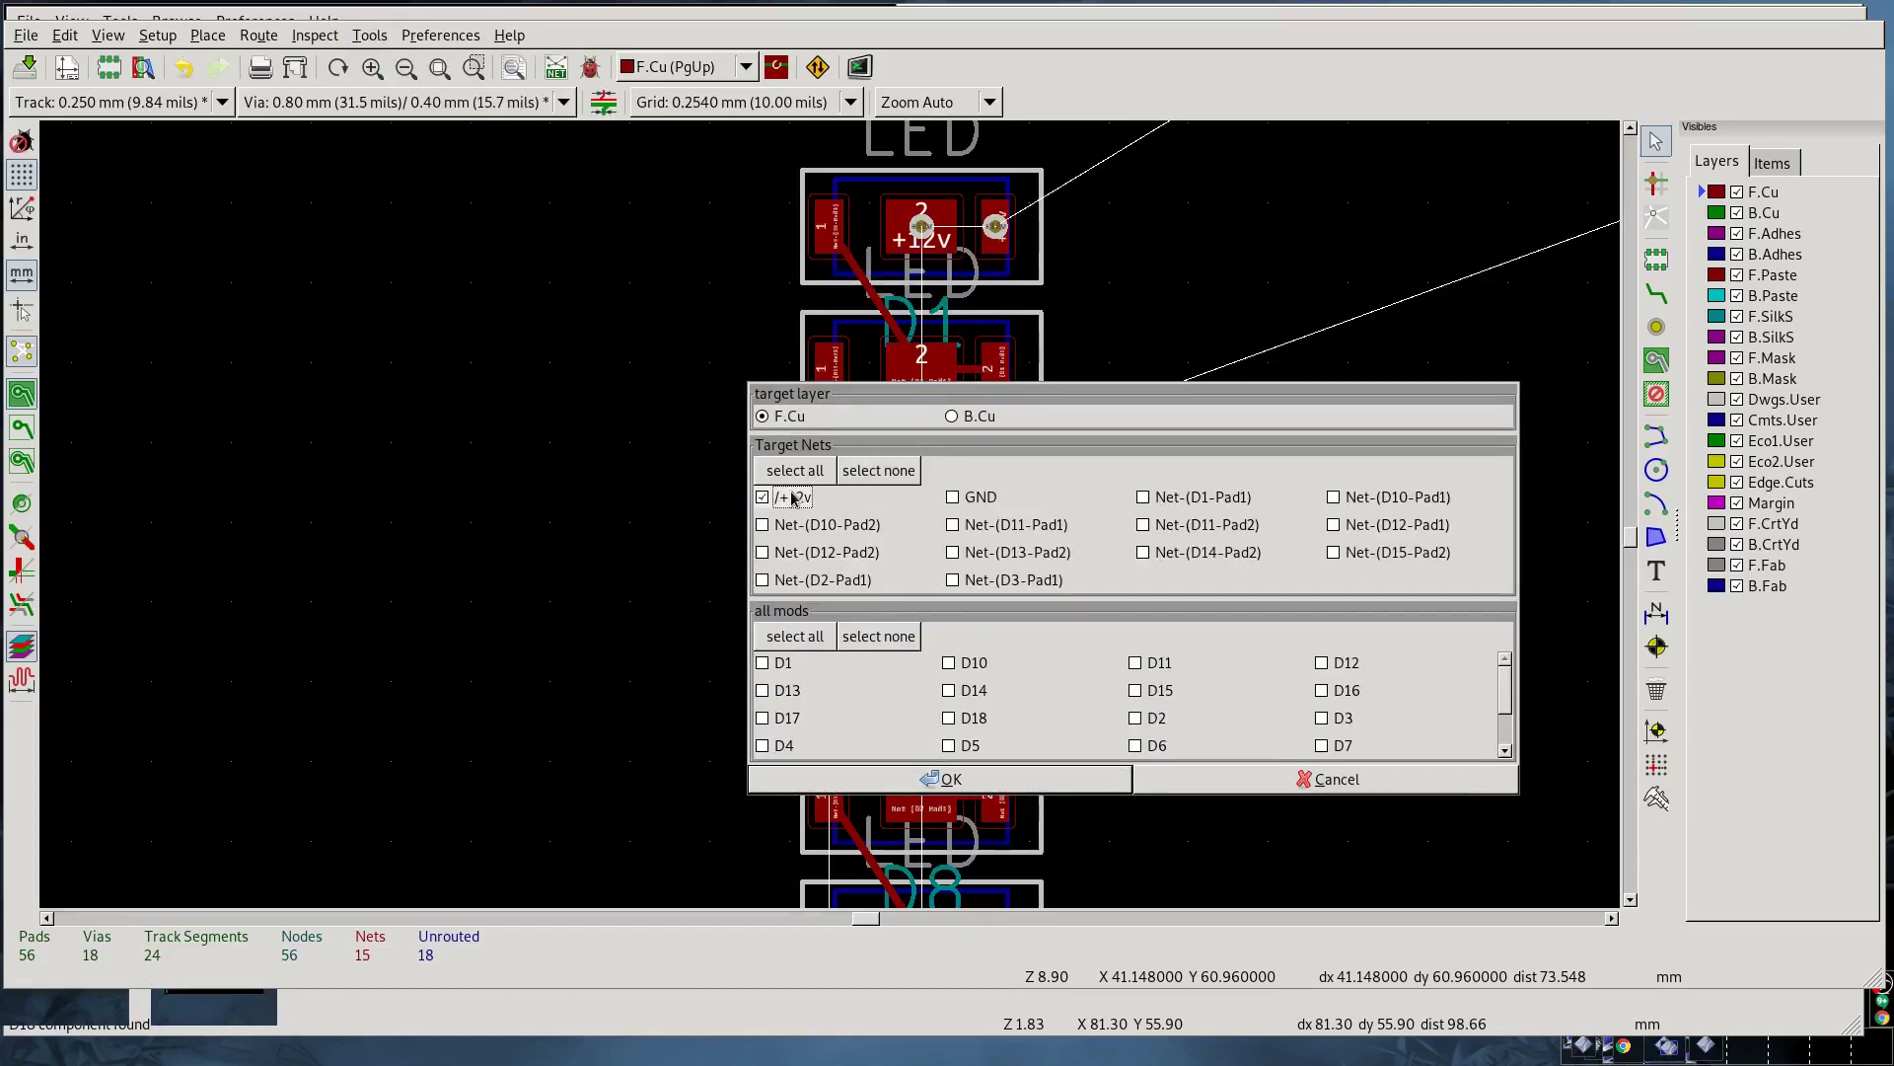
pyautogui.click(794, 635)
pyautogui.scroll(-2, 1143, 697)
pyautogui.click(1148, 725)
pyautogui.click(1323, 718)
pyautogui.click(1038, 779)
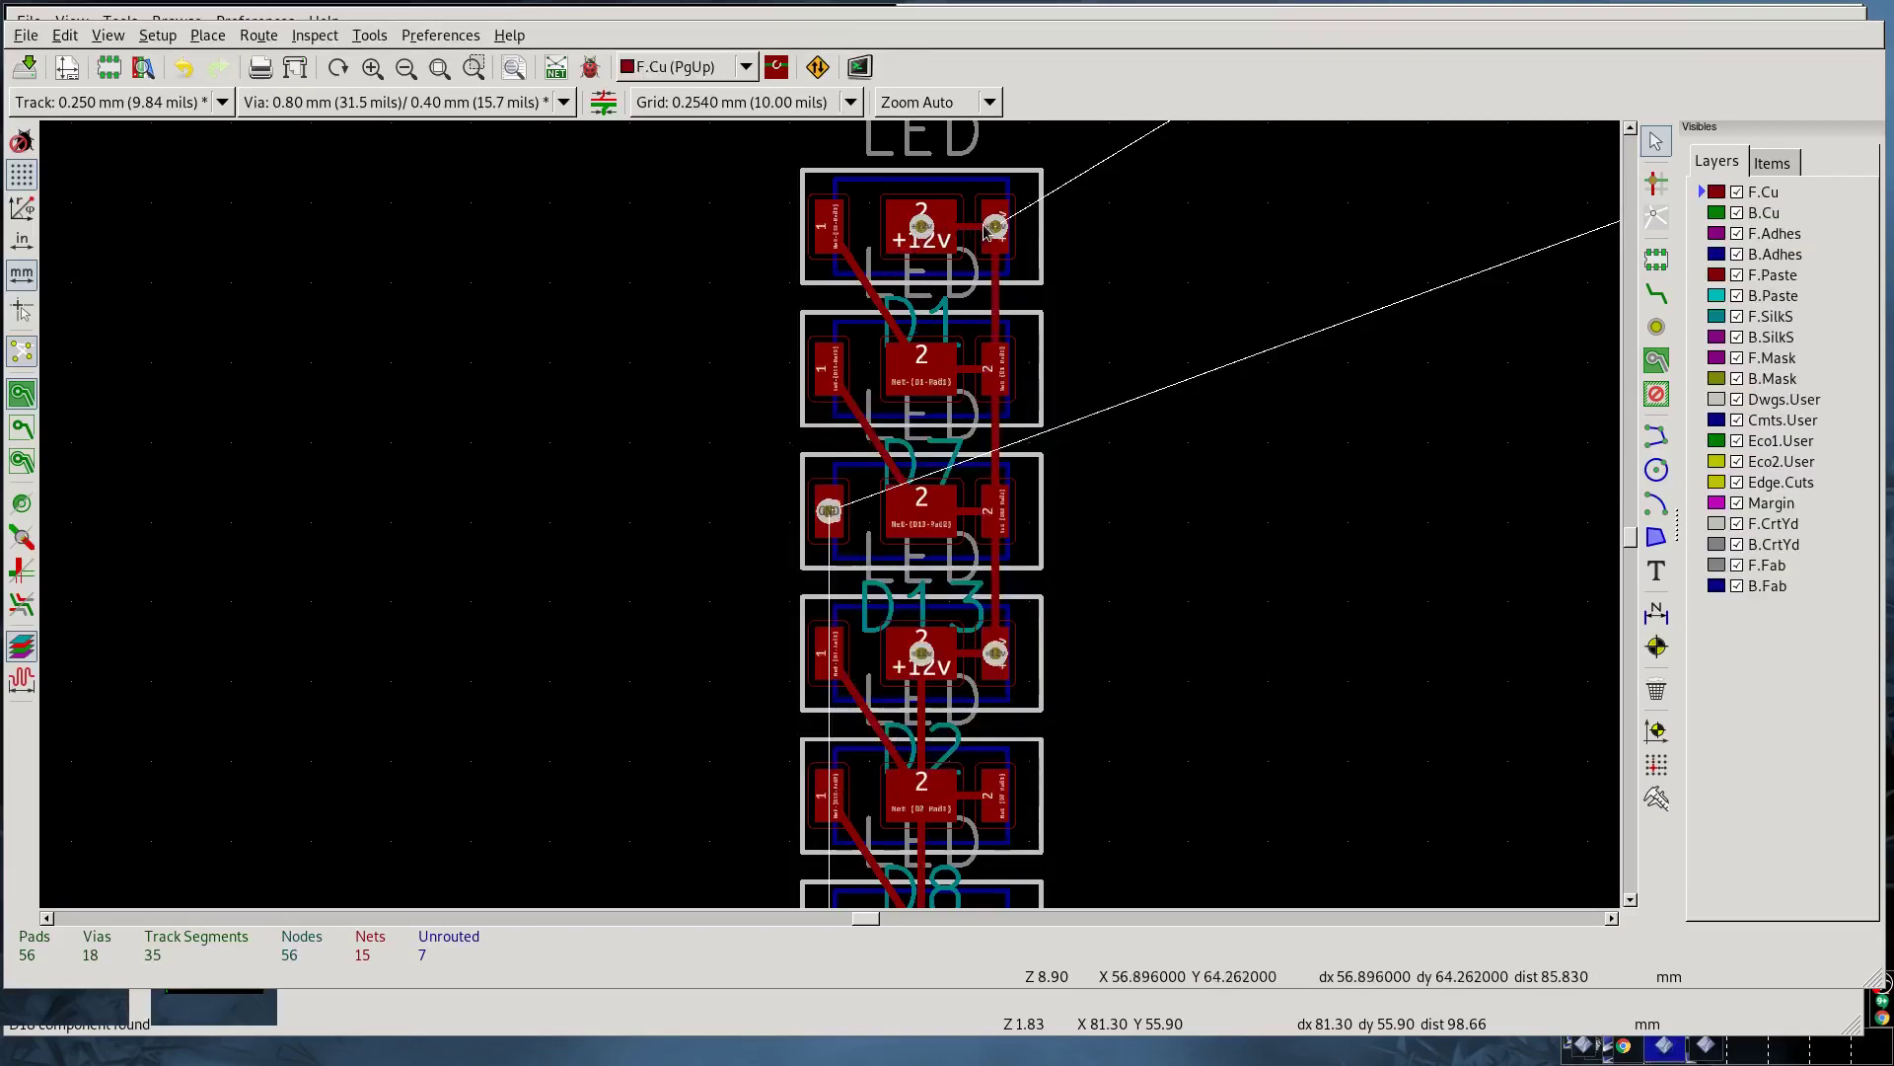
# Step: Delete the four unwanted vertical +12v tracks along the LED column
pyautogui.click(996, 296)
pyautogui.press('Delete')
pyautogui.click(922, 717)
pyautogui.press('Delete')
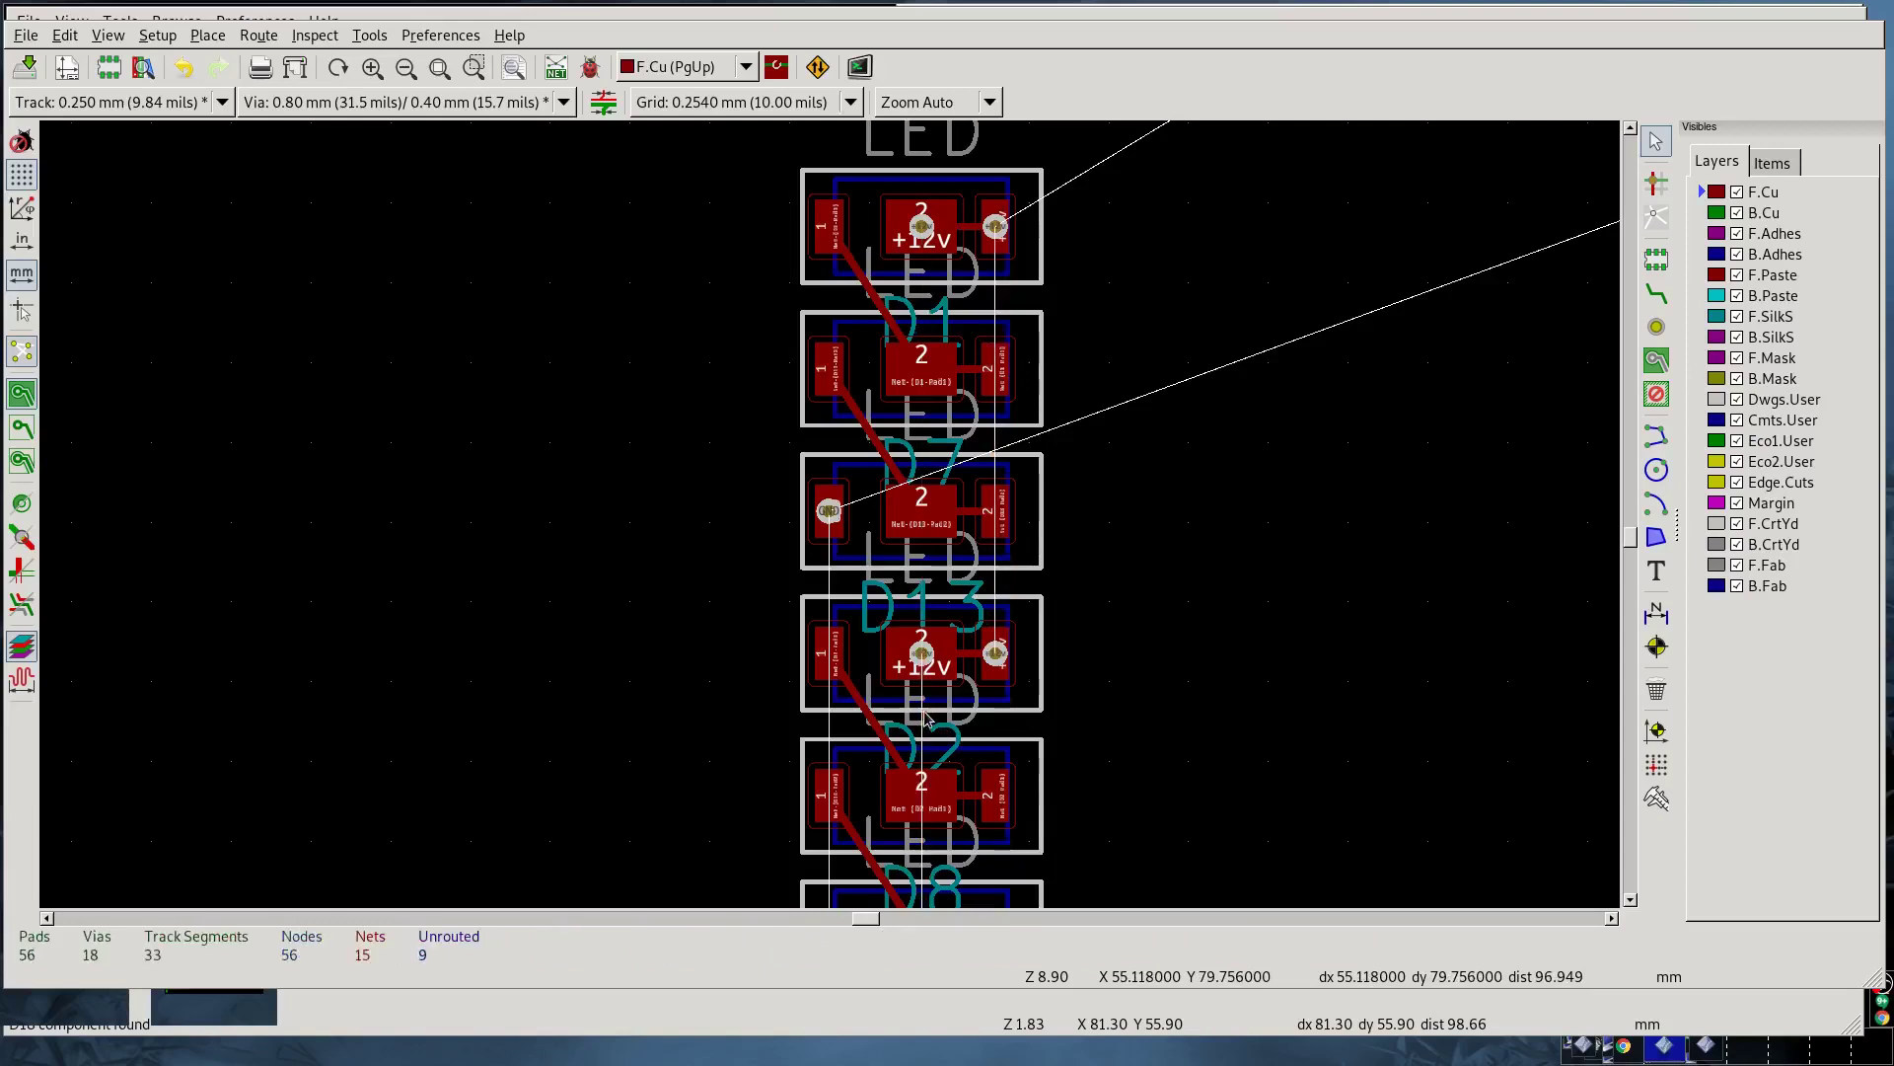
pyautogui.scroll(-5, 888, 671)
pyautogui.scroll(-5, 864, 629)
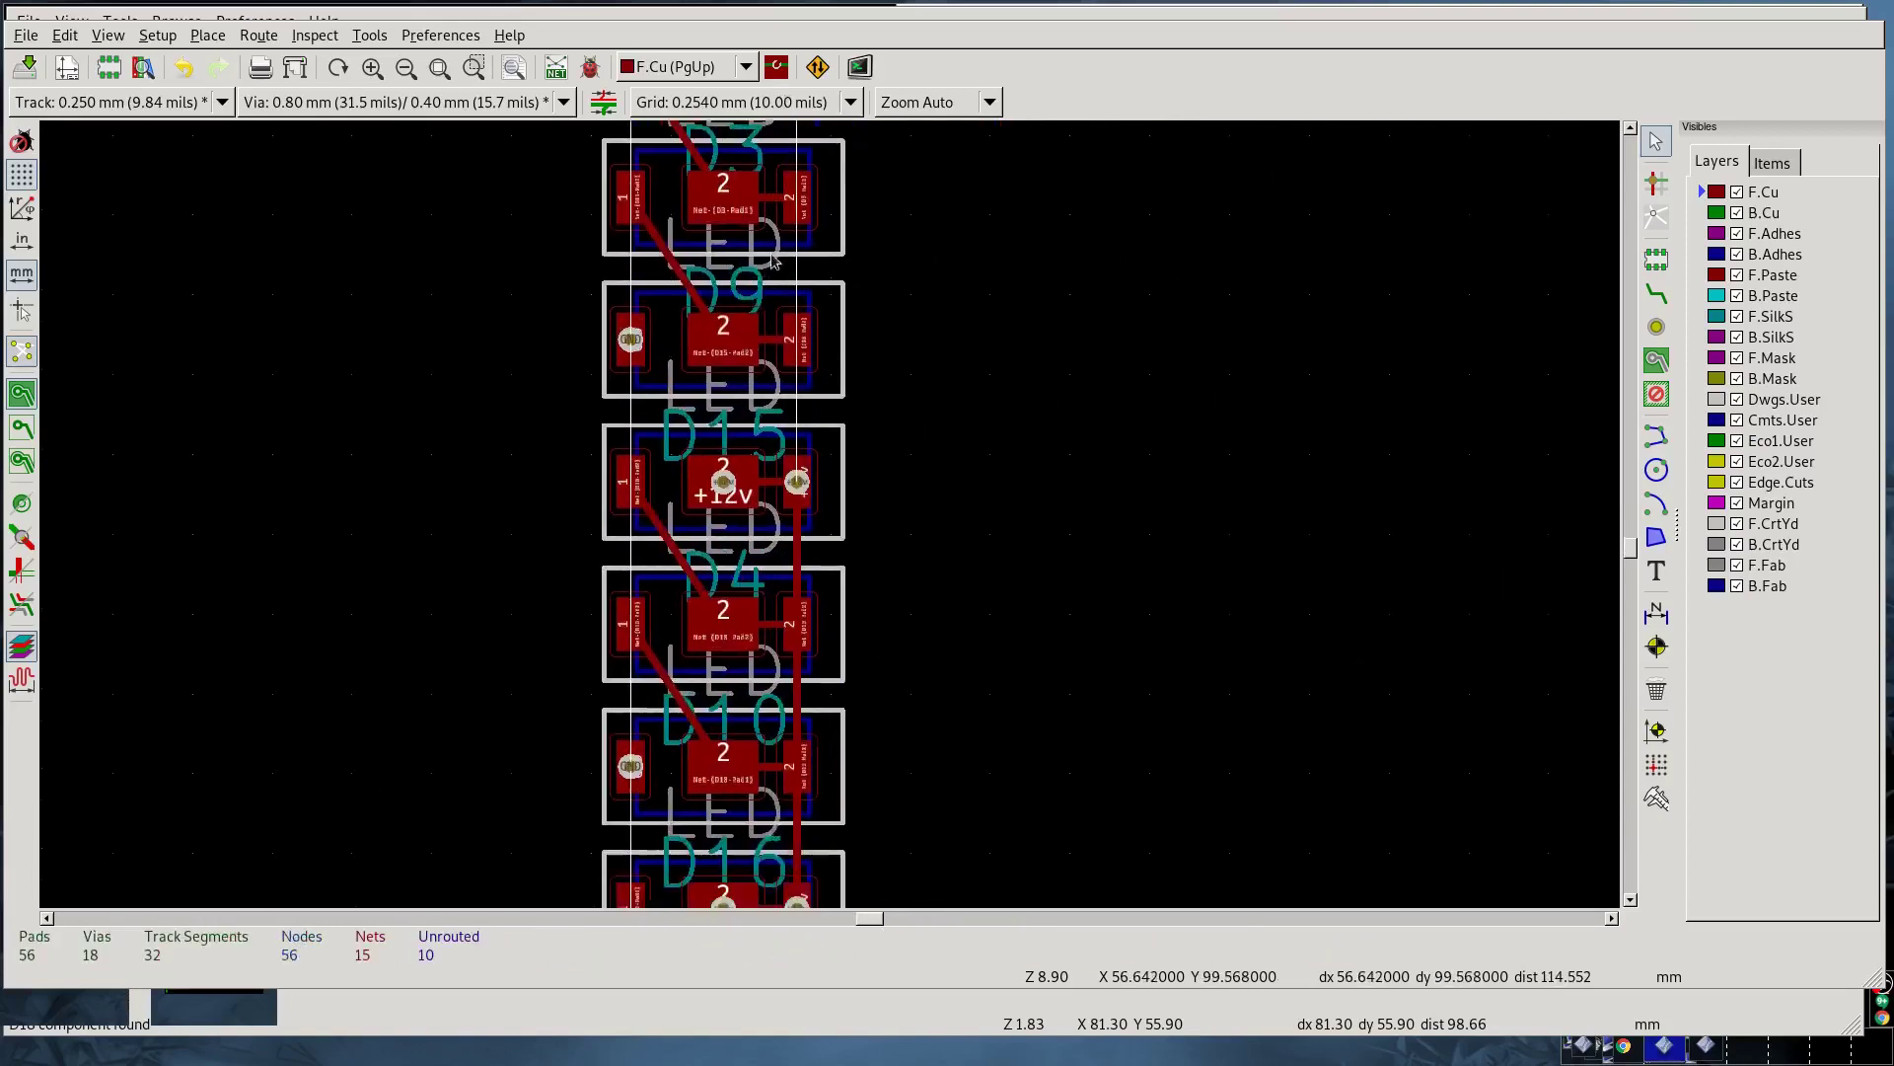
pyautogui.click(788, 424)
pyautogui.press('Delete')
pyautogui.scroll(-5, 750, 490)
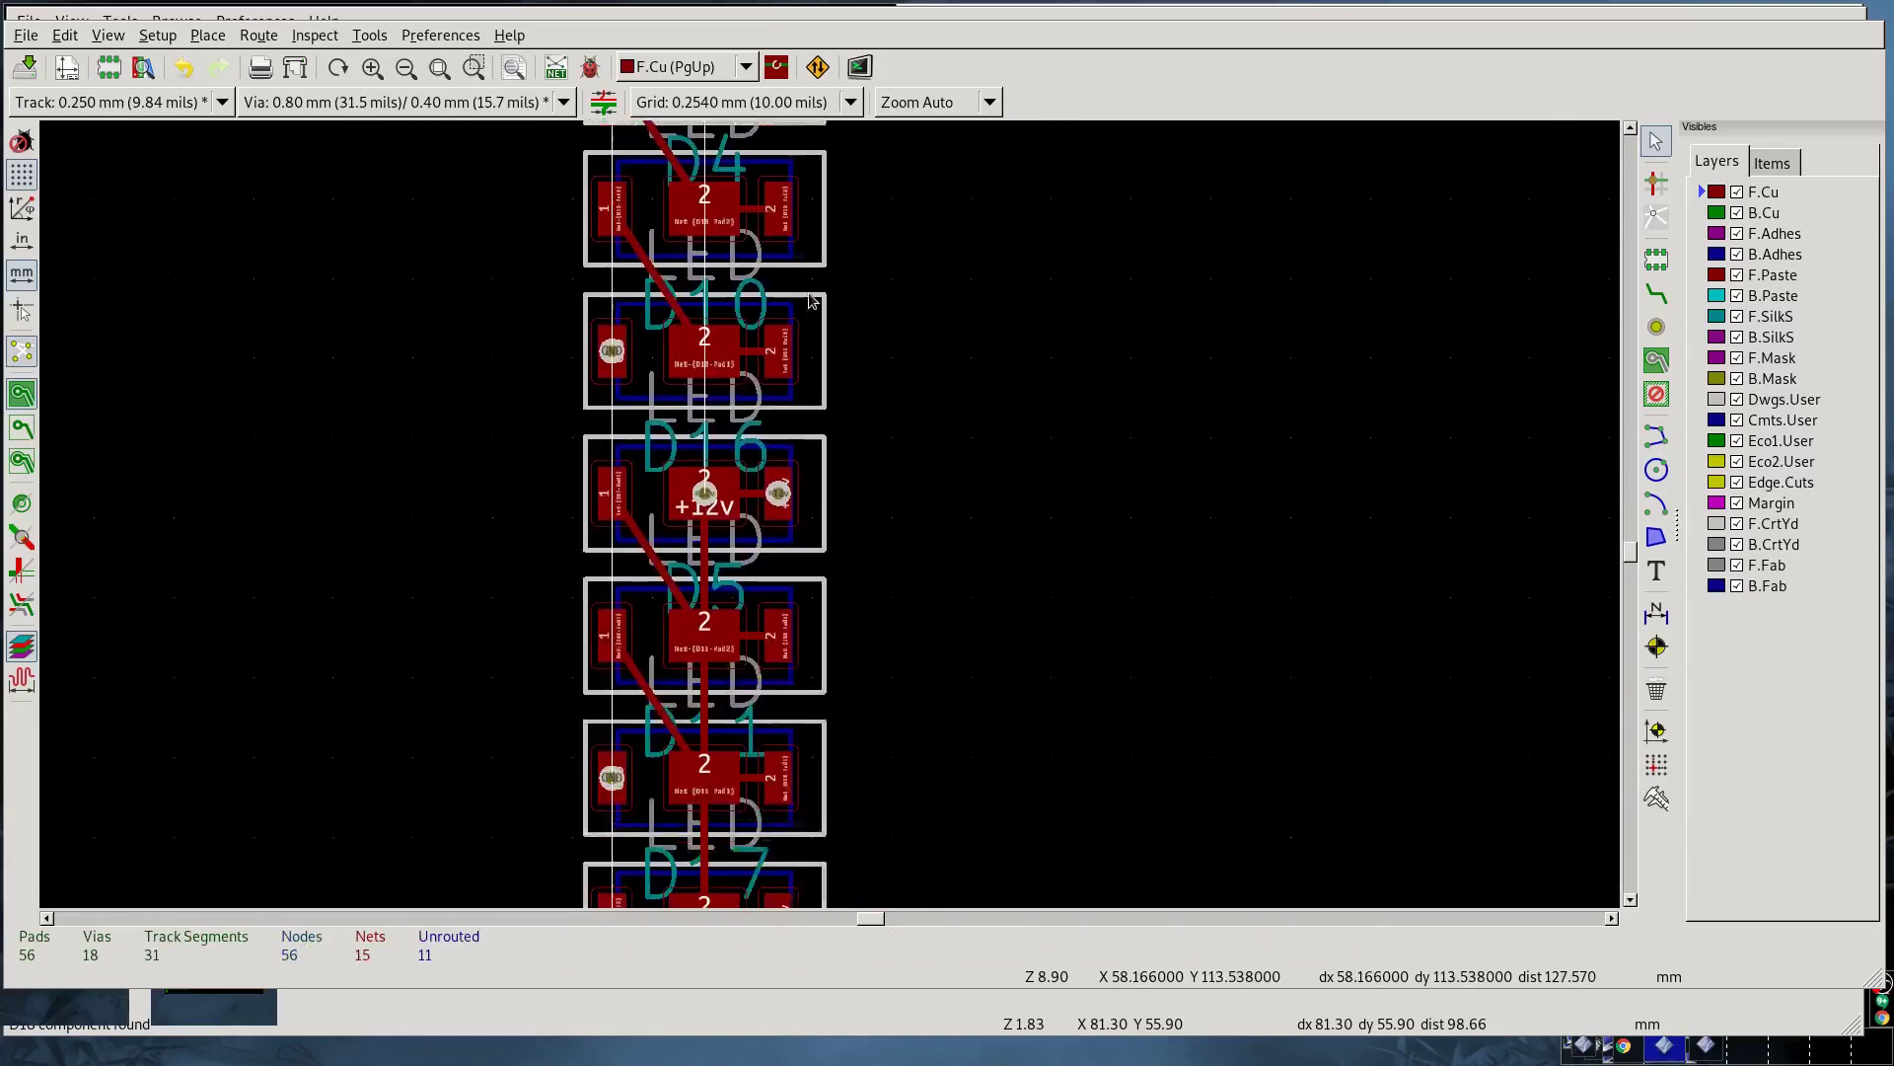
pyautogui.click(716, 513)
pyautogui.press('Delete')
pyautogui.scroll(-1, 832, 522)
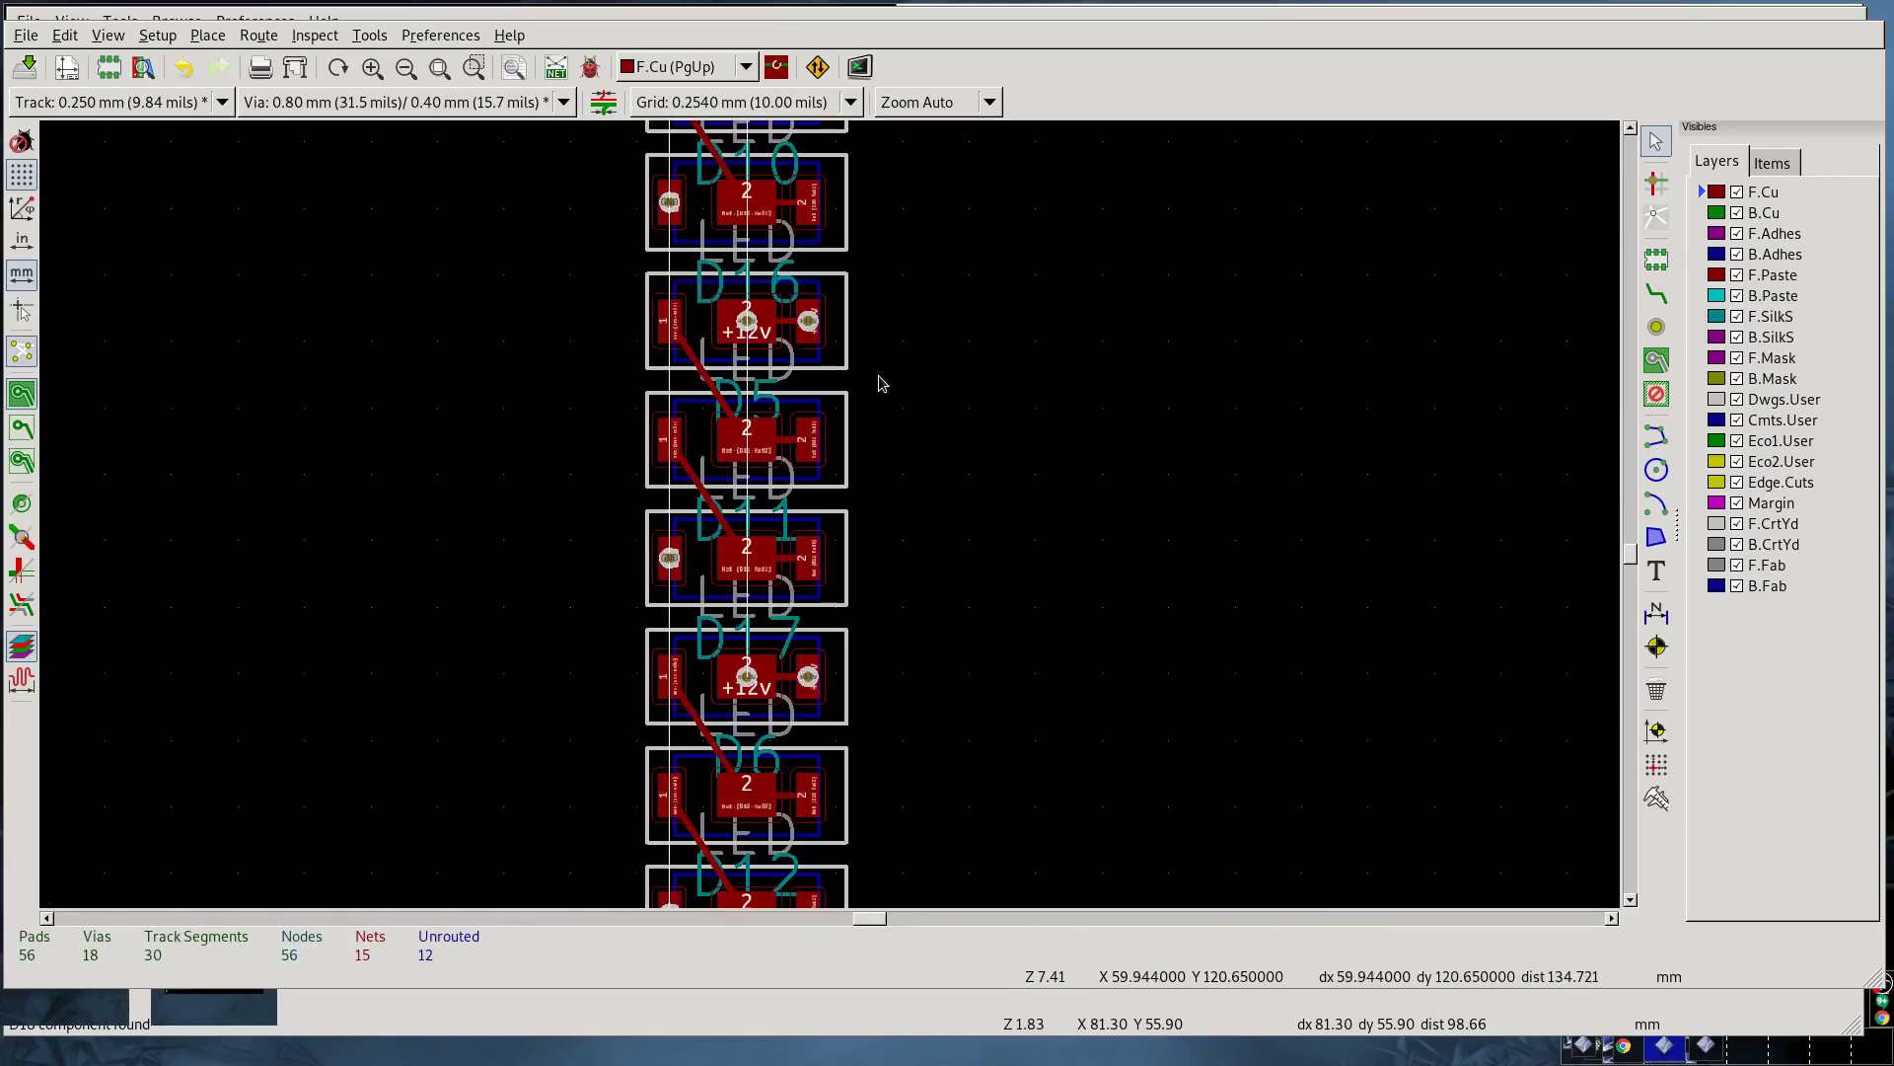
pyautogui.moveTo(882, 382); pyautogui.dragTo(908, 634, button='middle')
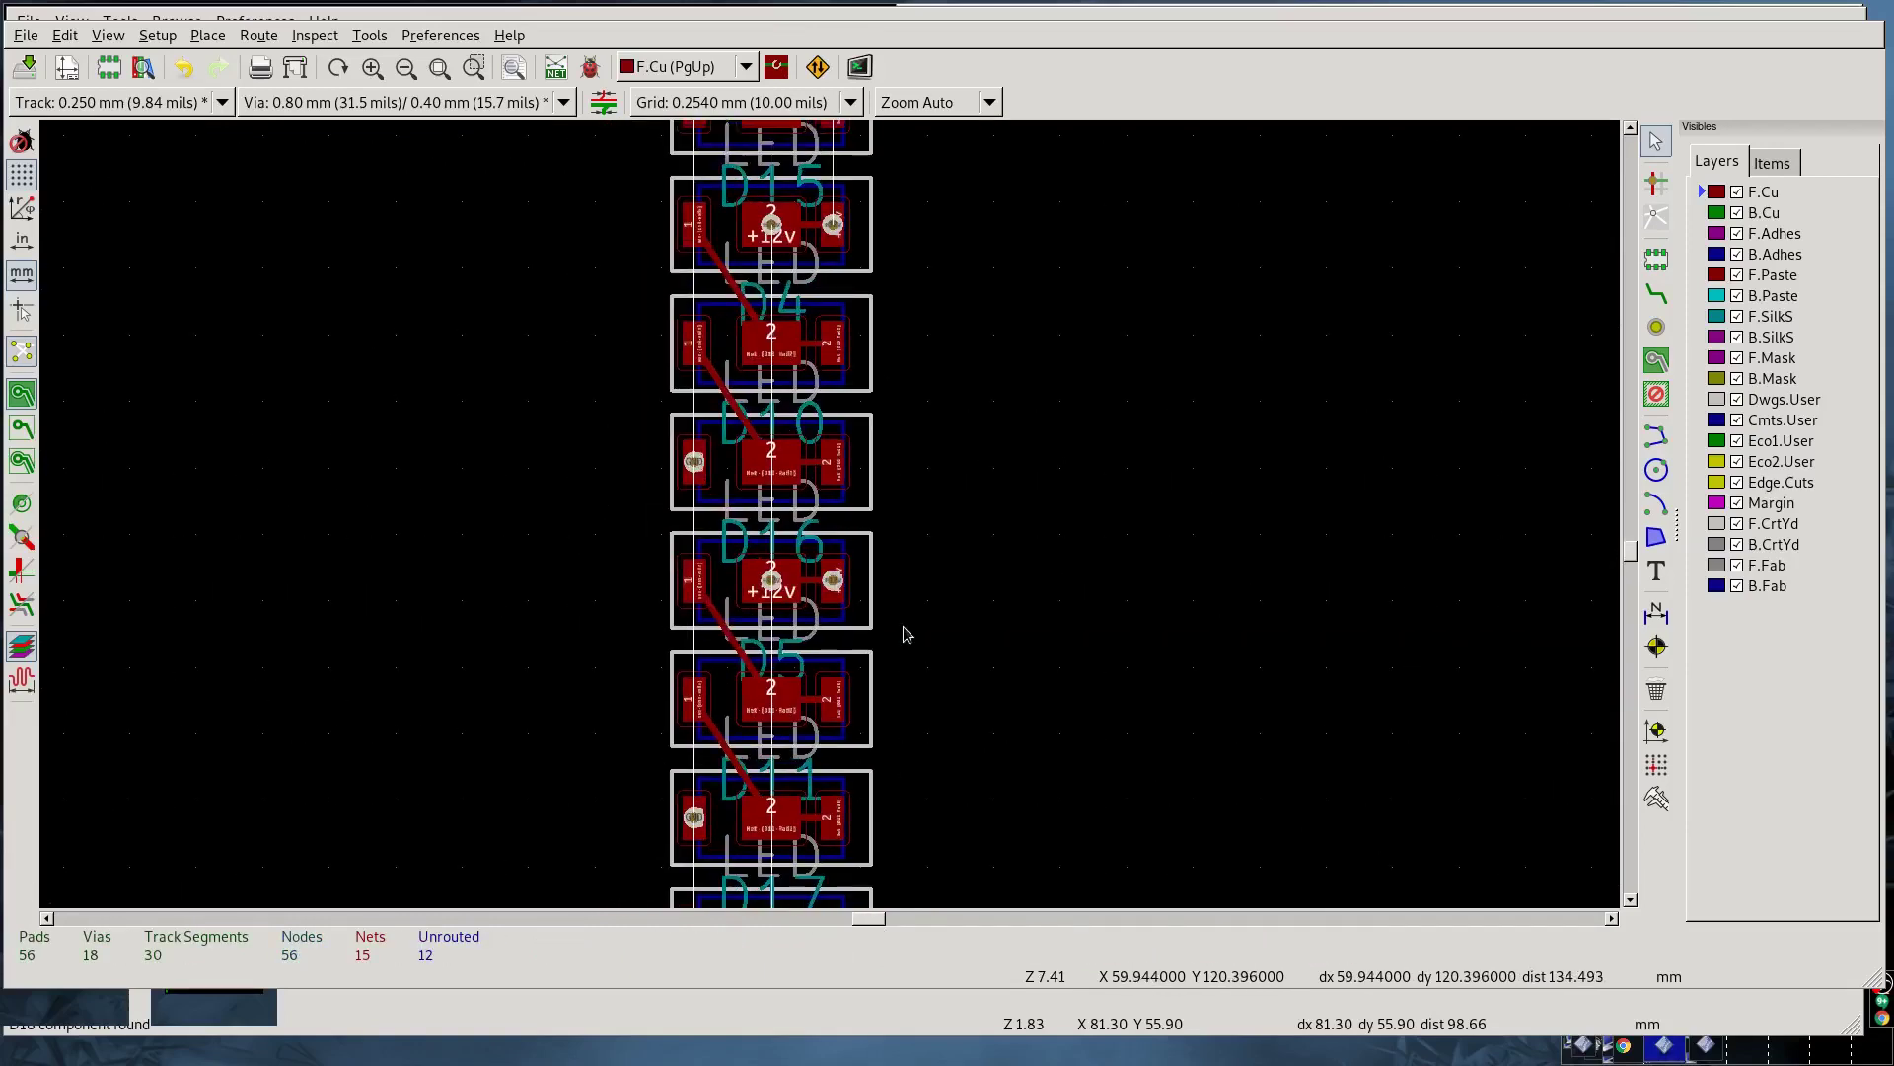
pyautogui.scroll(3, 938, 368)
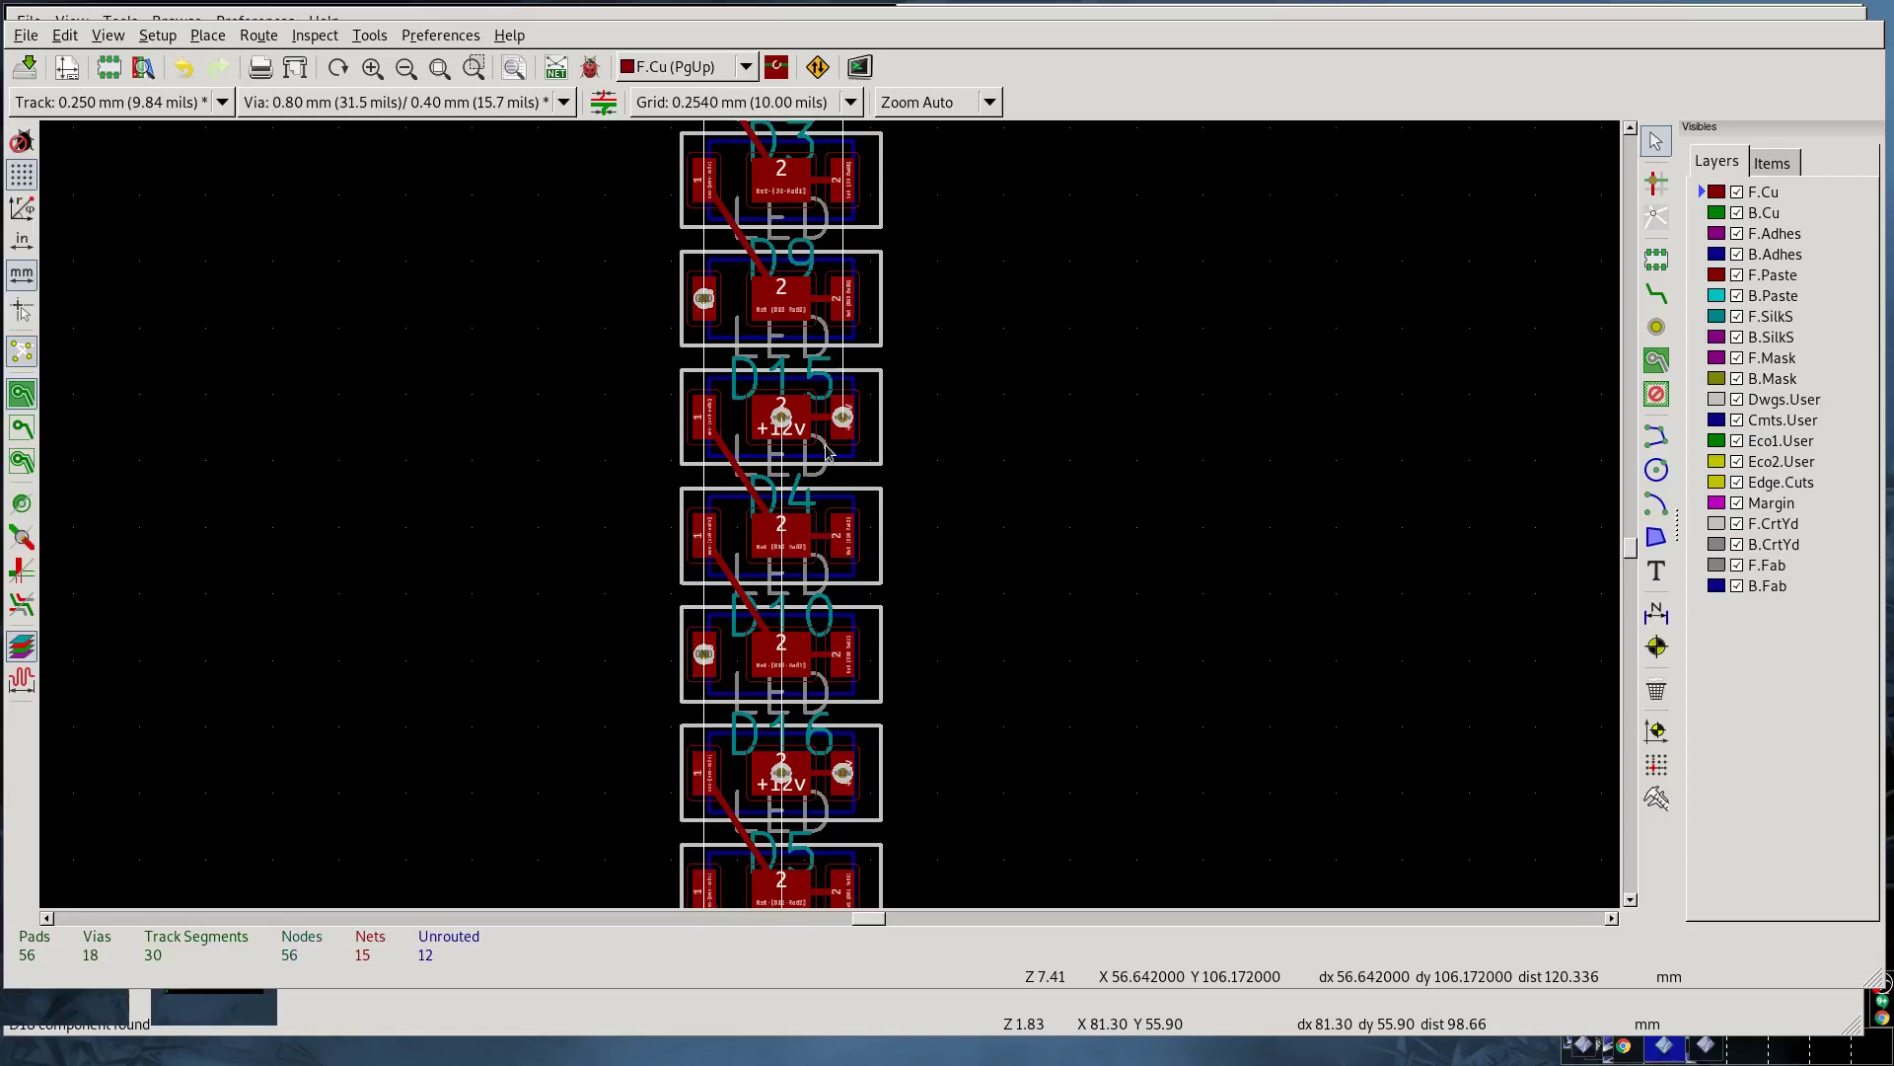
# Step: Save the board, convert led_grid_zones.dxf into a +12v F.Cu zone, and fill the zones
pyautogui.press('Home')
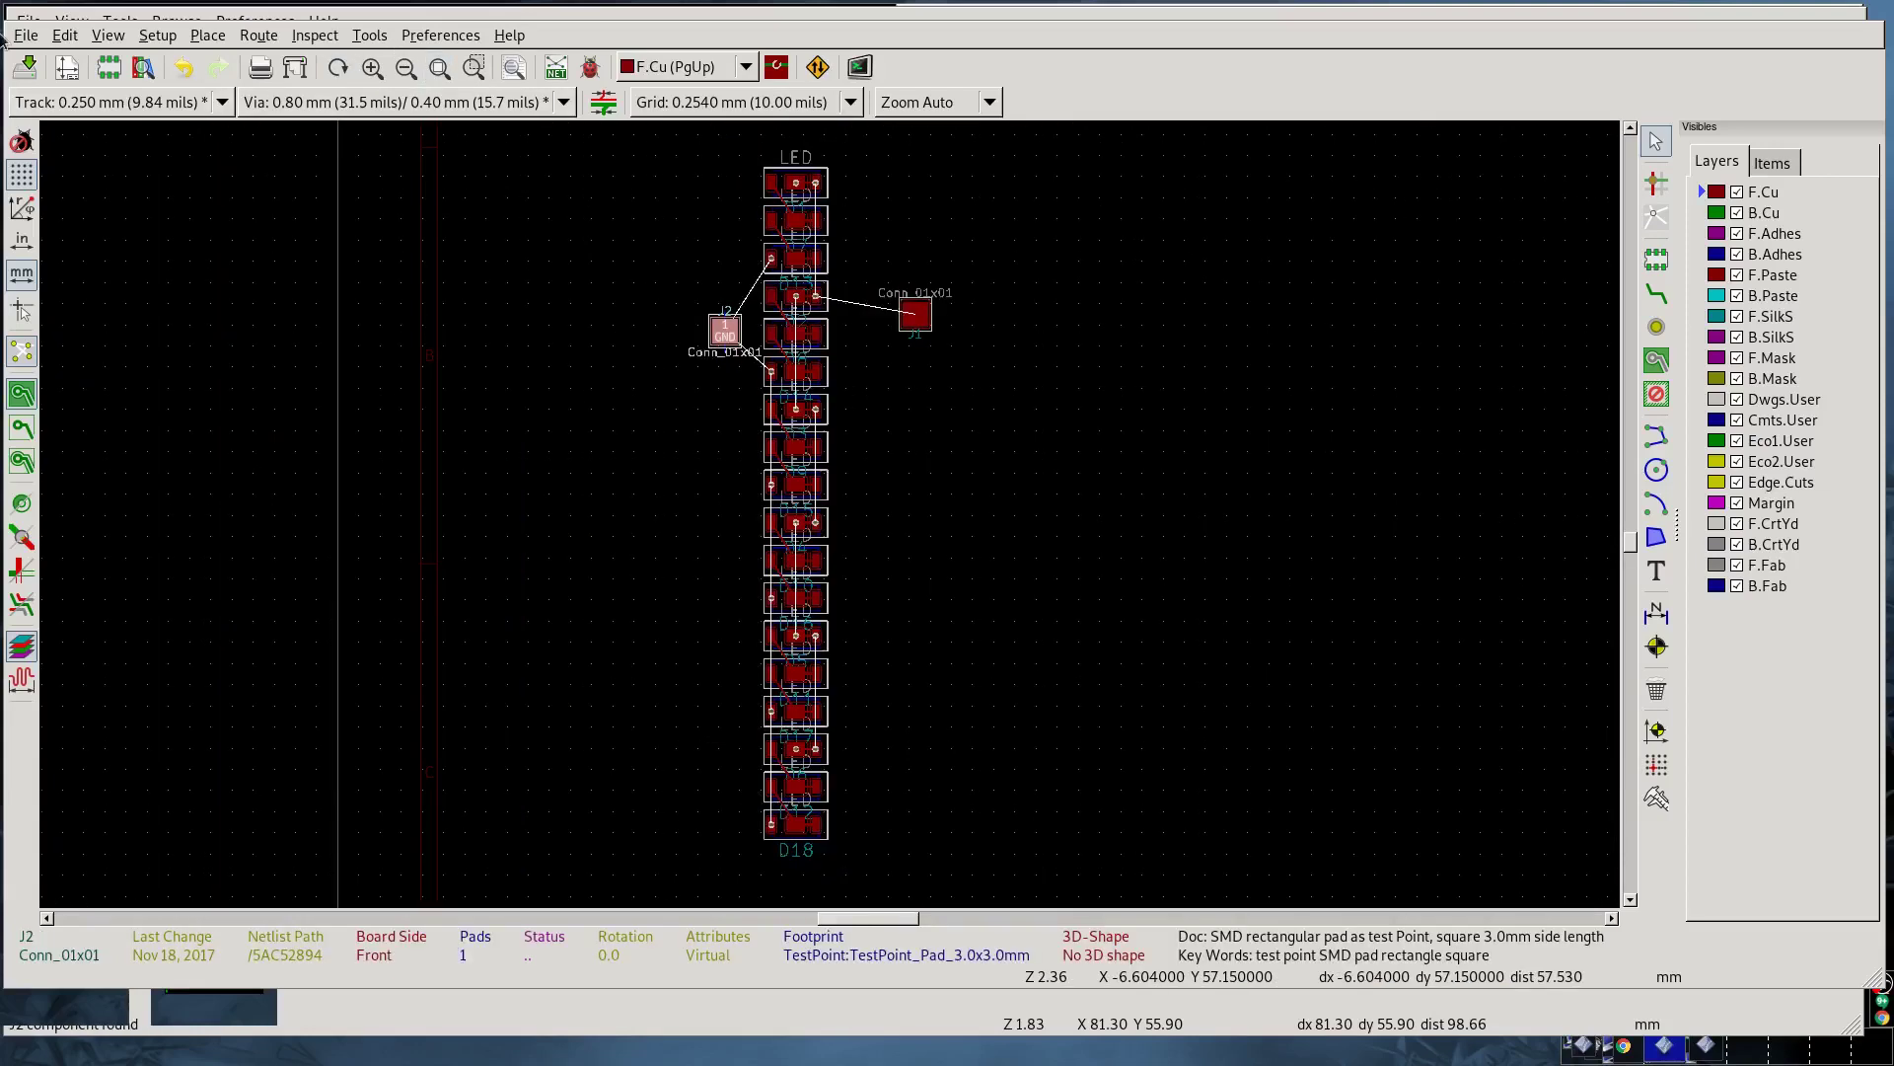
pyautogui.hotkey('ctrl', 's')
pyautogui.click(361, 41)
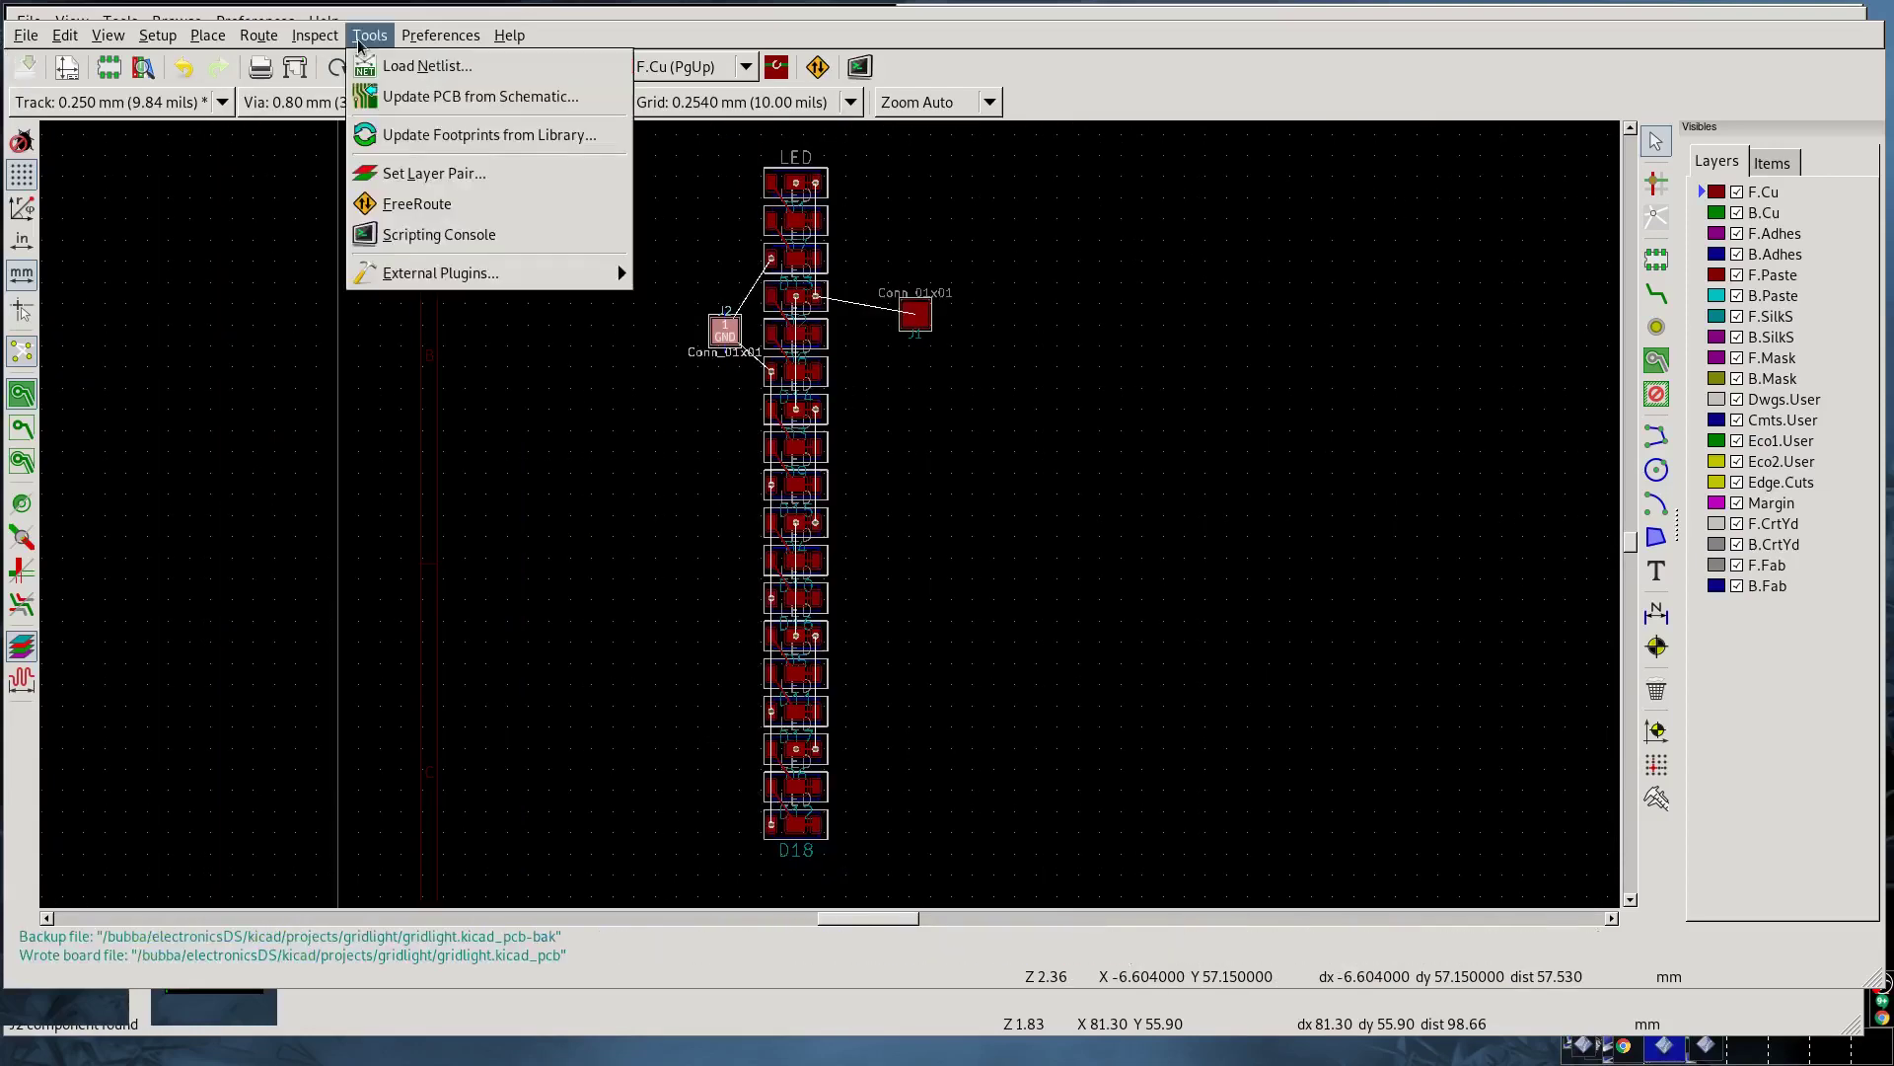
pyautogui.moveTo(441, 273)
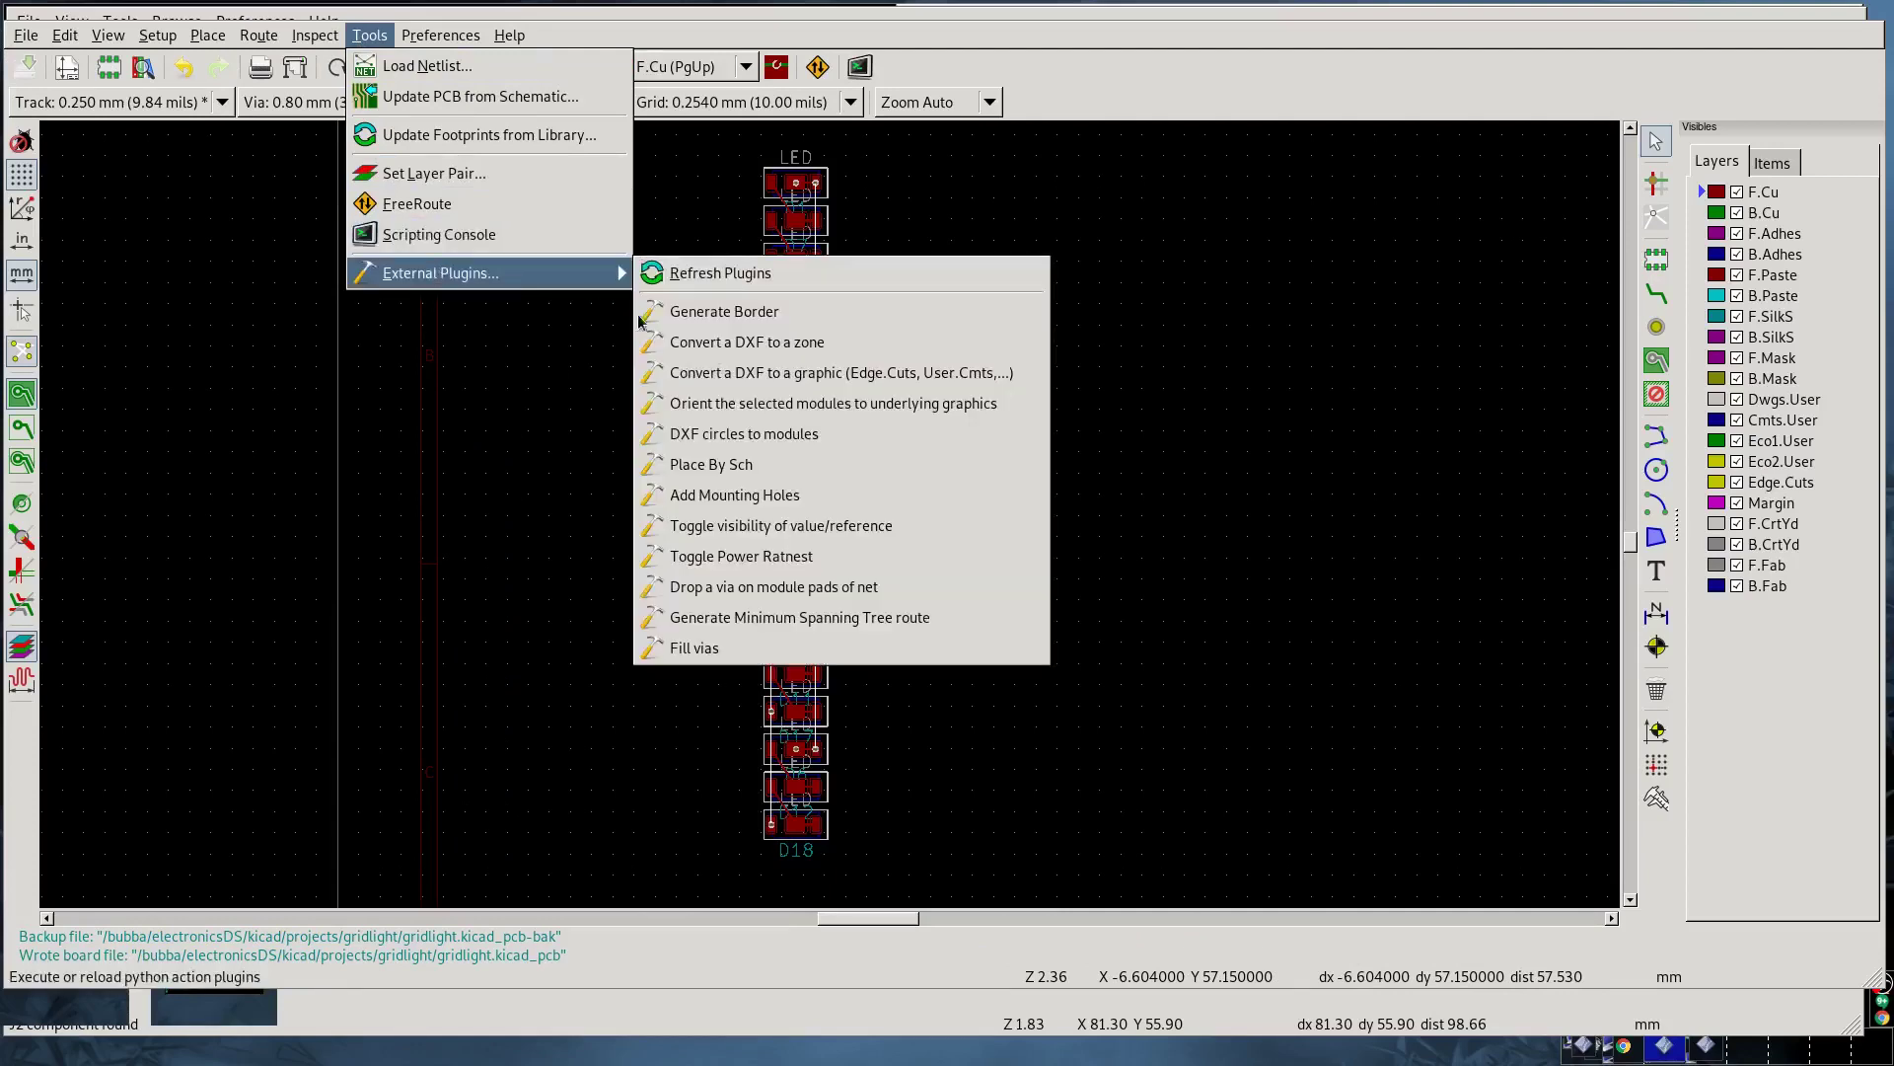
pyautogui.click(708, 342)
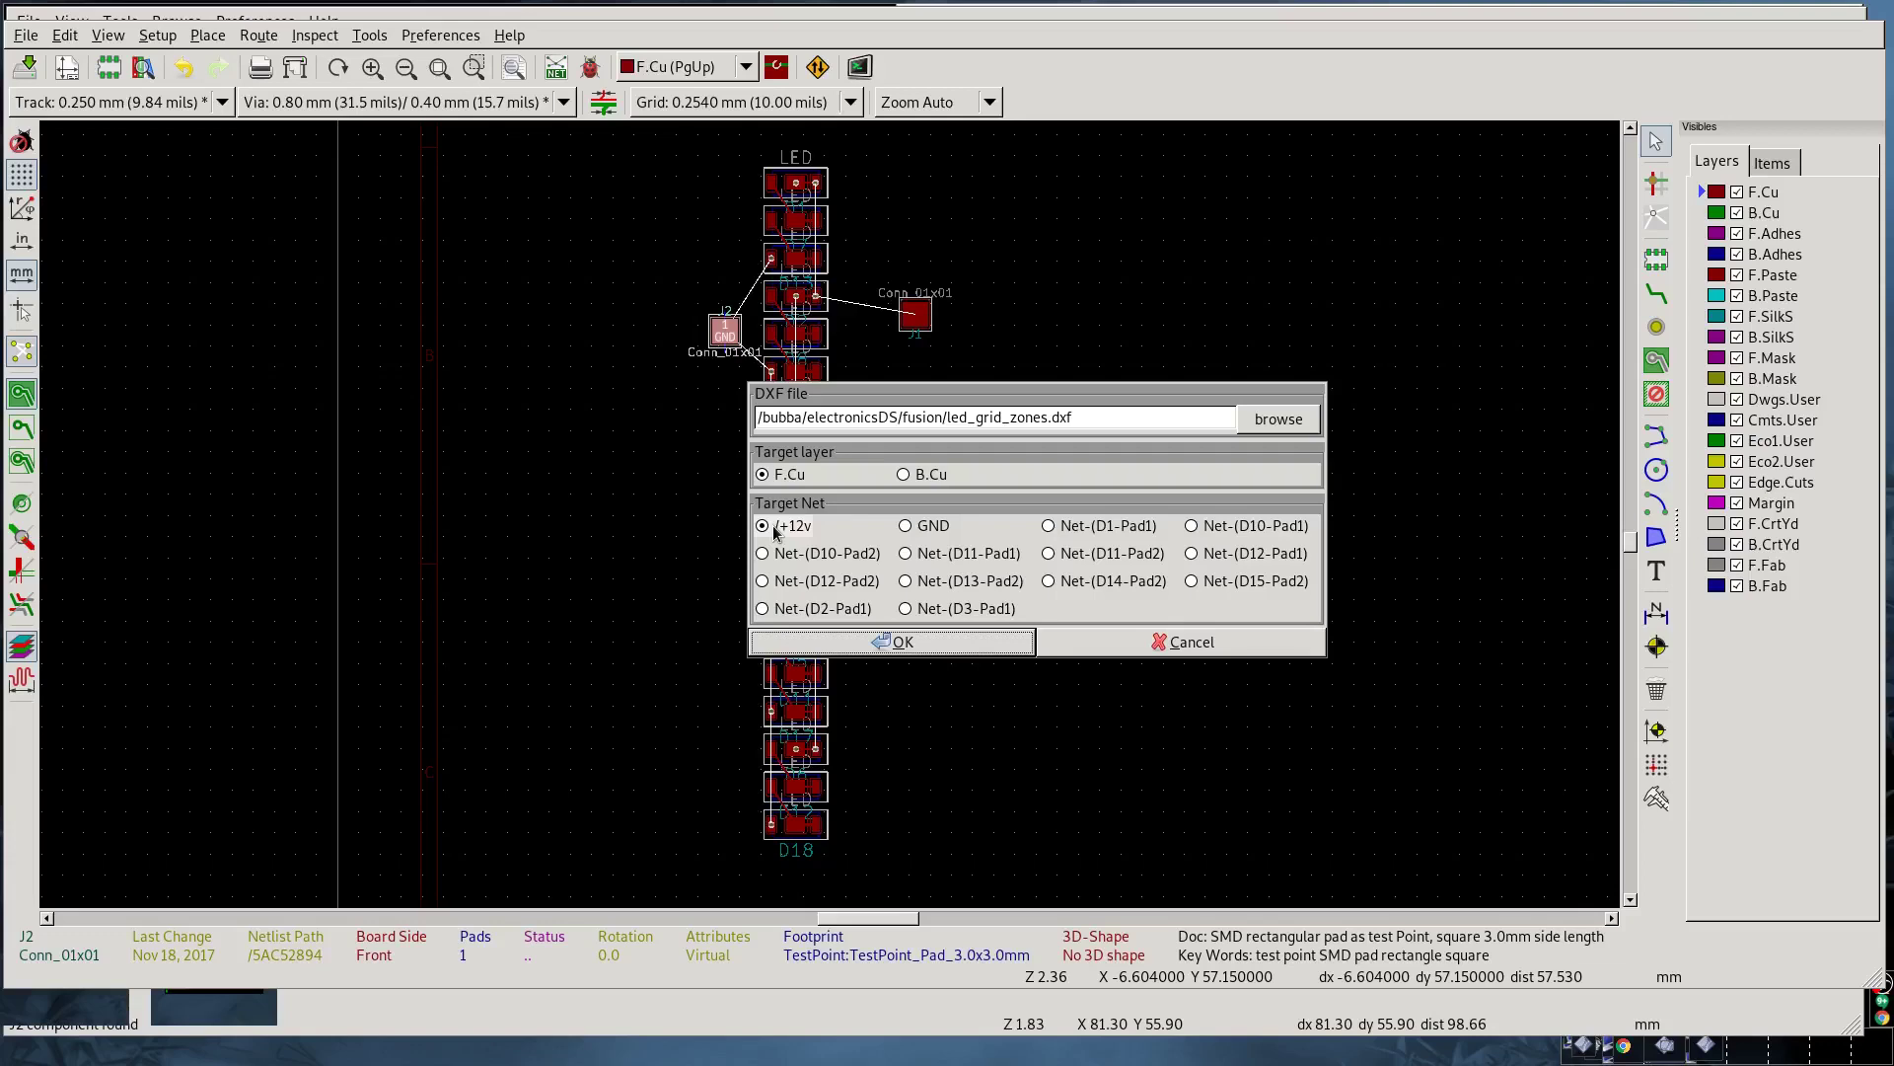
pyautogui.click(893, 641)
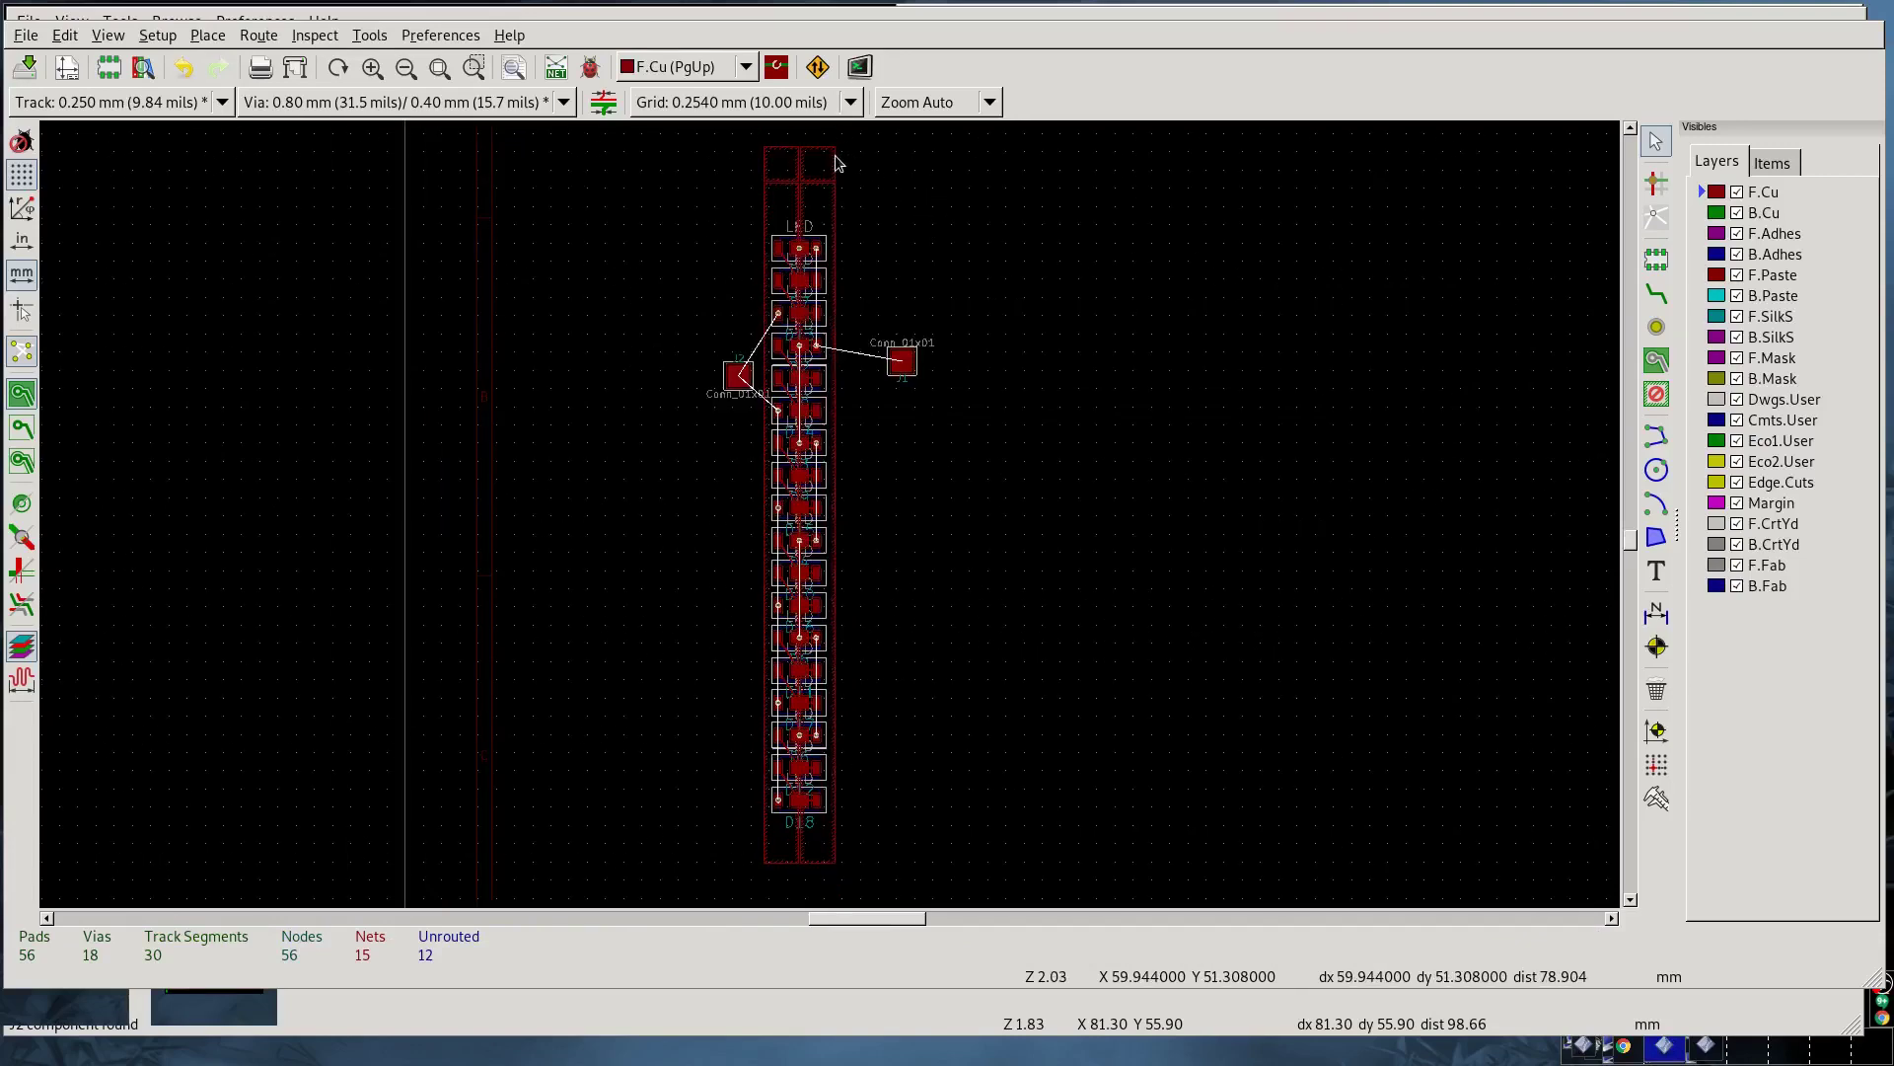
pyautogui.press('b')
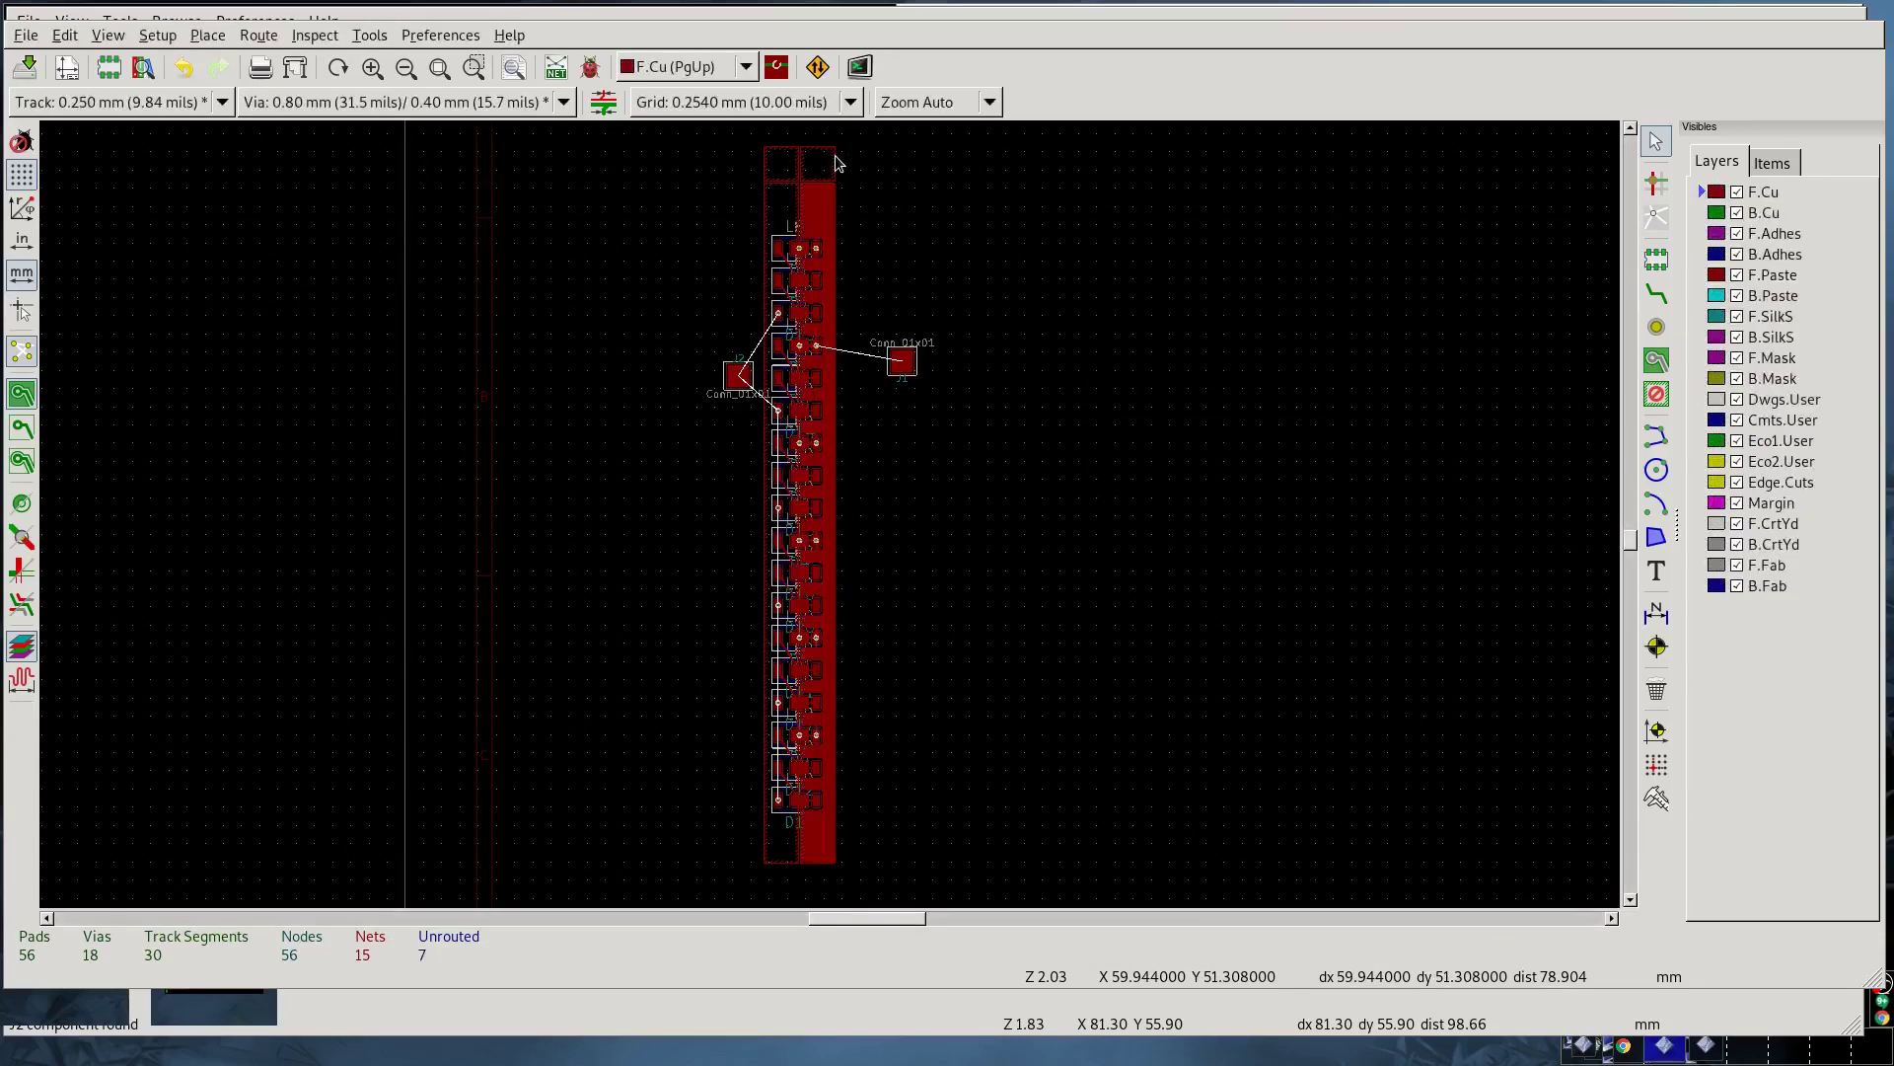
pyautogui.scroll(5, 770, 202)
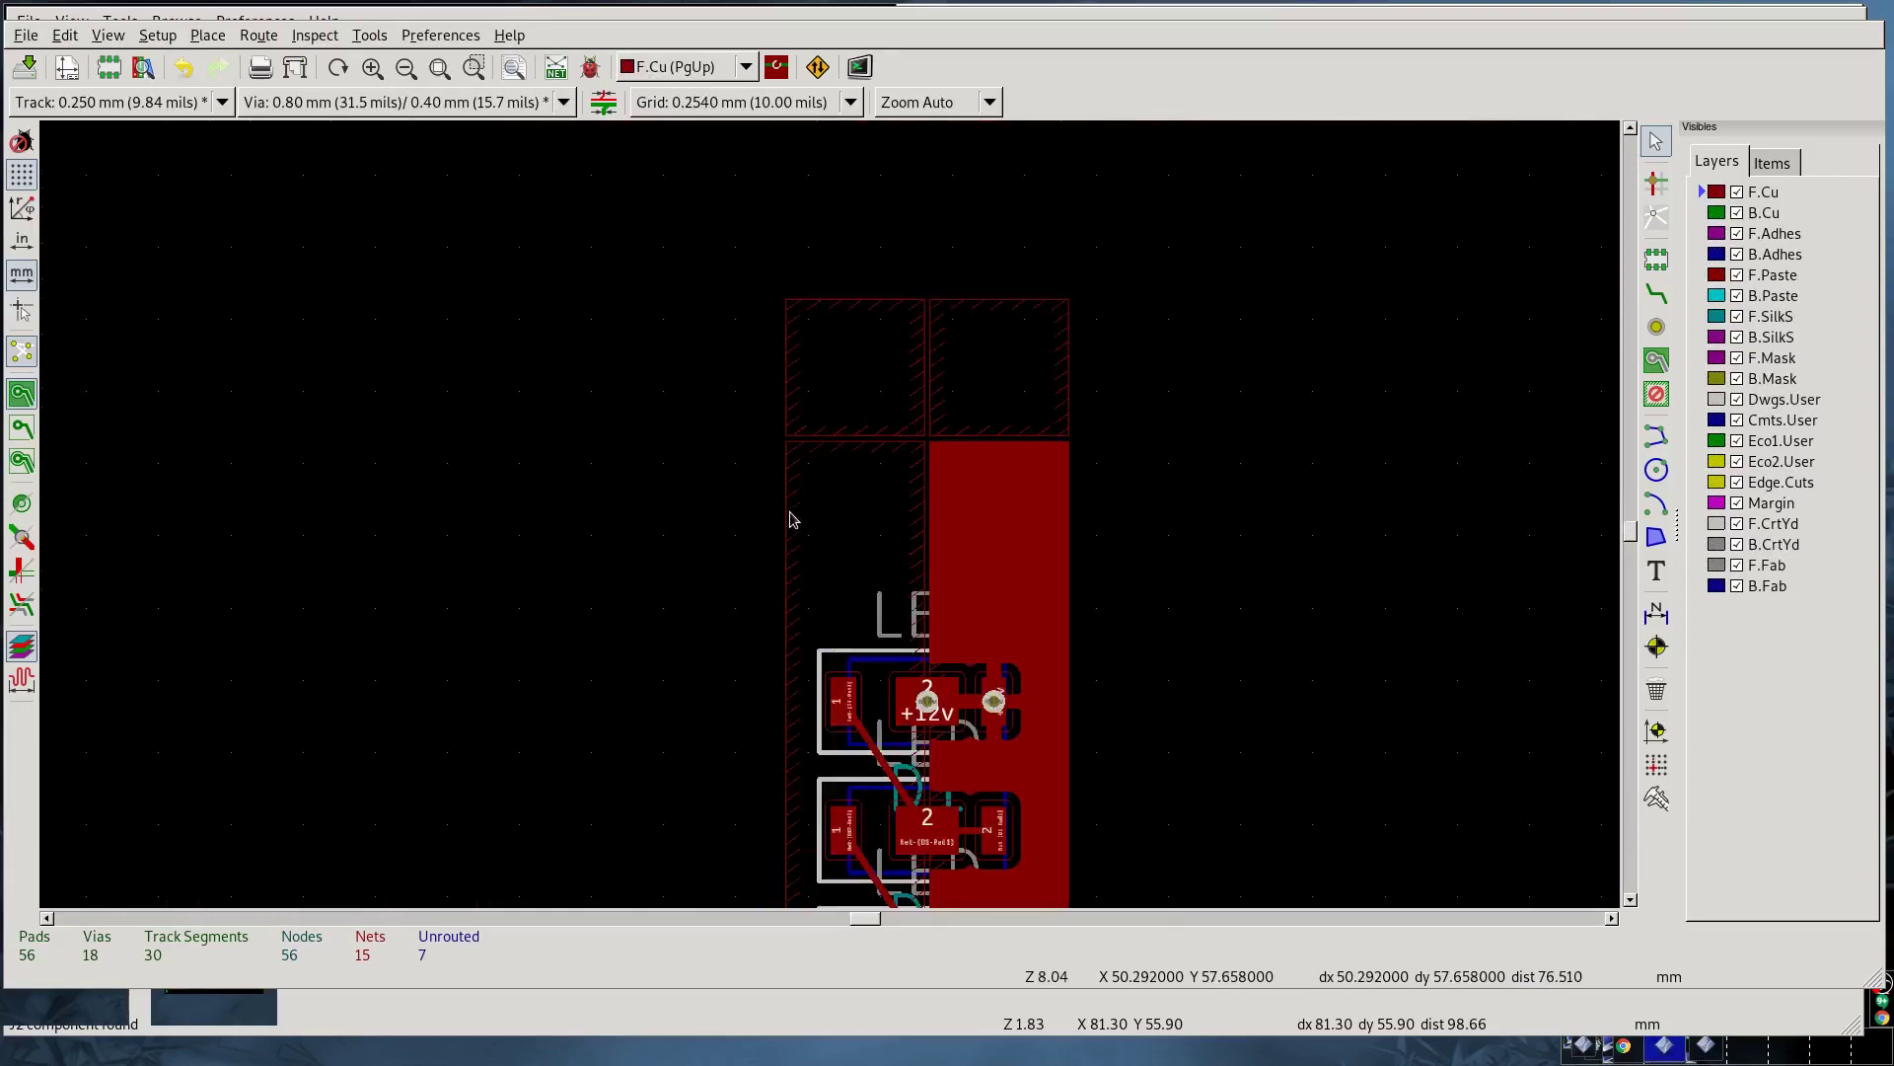
# Step: Set the left zone's net to GND with 0.2 mm clearance and refill
pyautogui.doubleClick(791, 520)
pyautogui.click(748, 342)
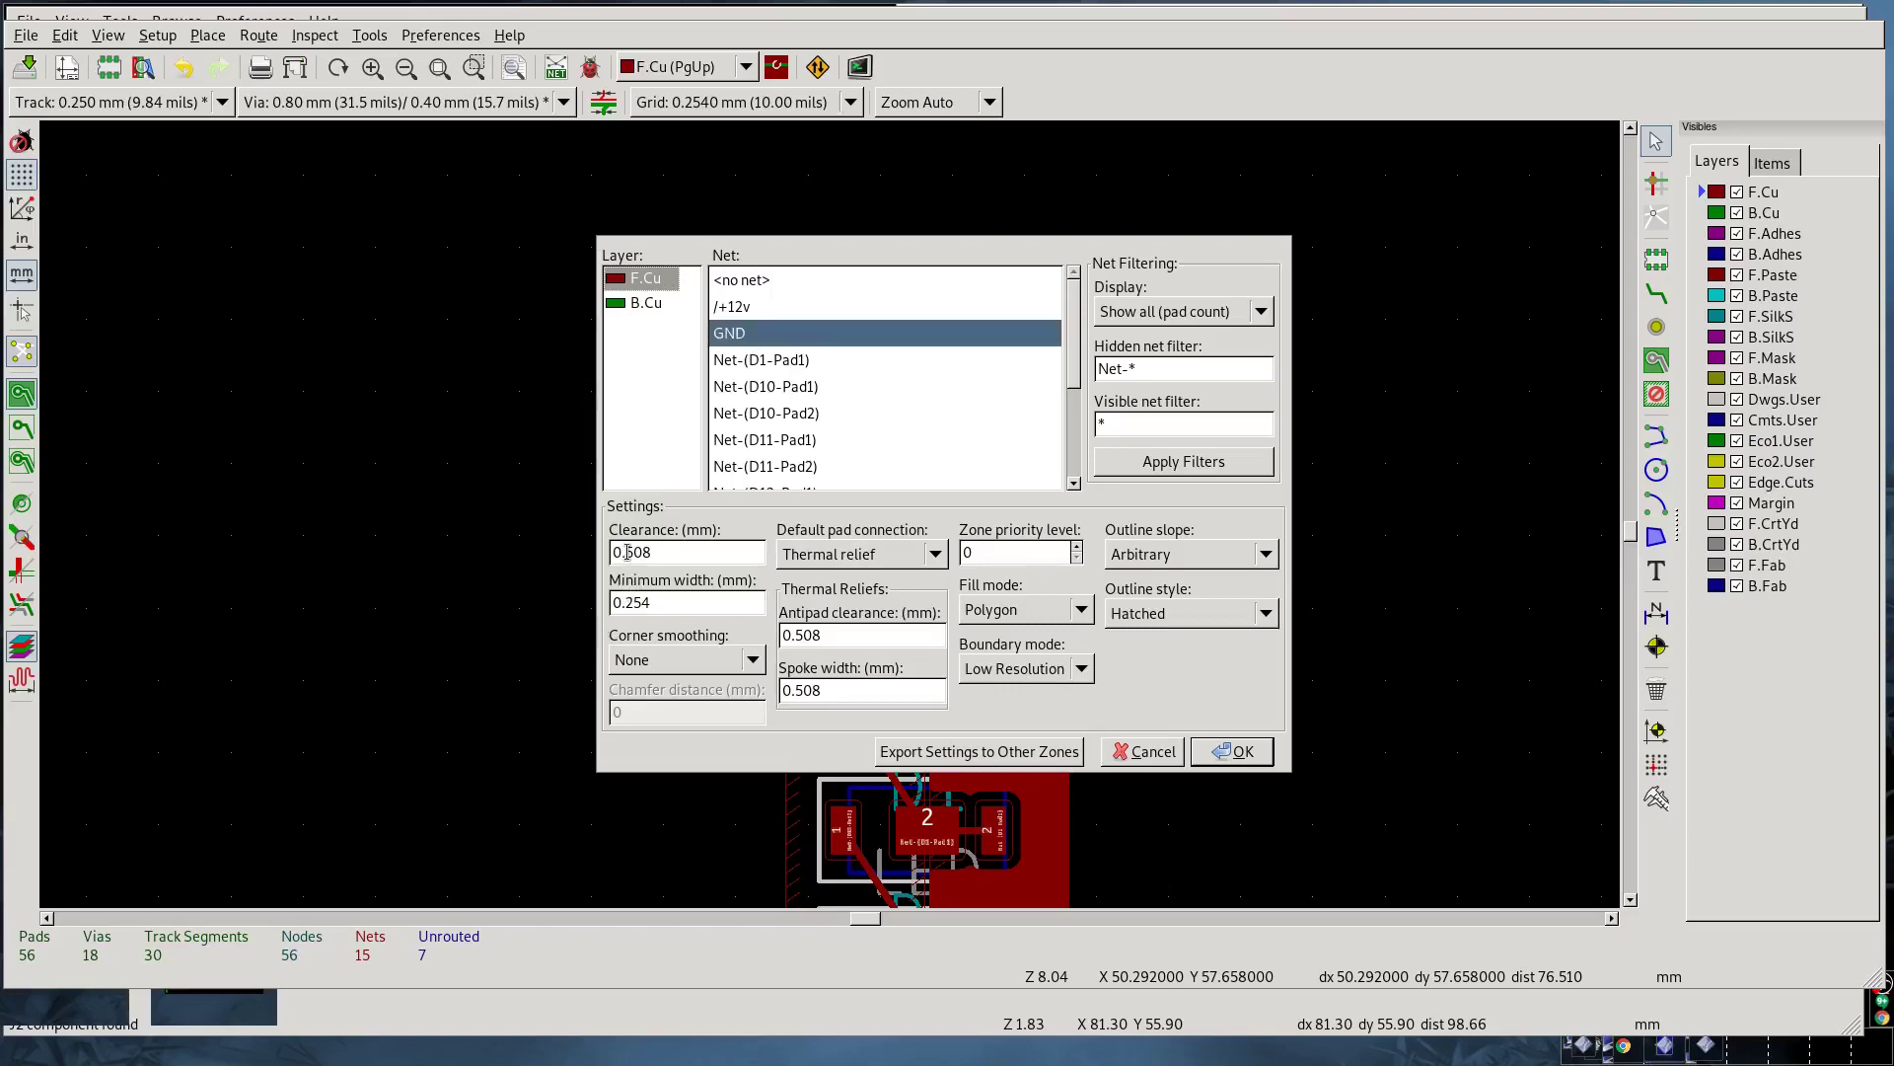
pyautogui.moveTo(632, 553); pyautogui.dragTo(654, 557)
pyautogui.press('BackSpace')
pyautogui.press('BackSpace')
pyautogui.write('2')
pyautogui.click(1232, 751)
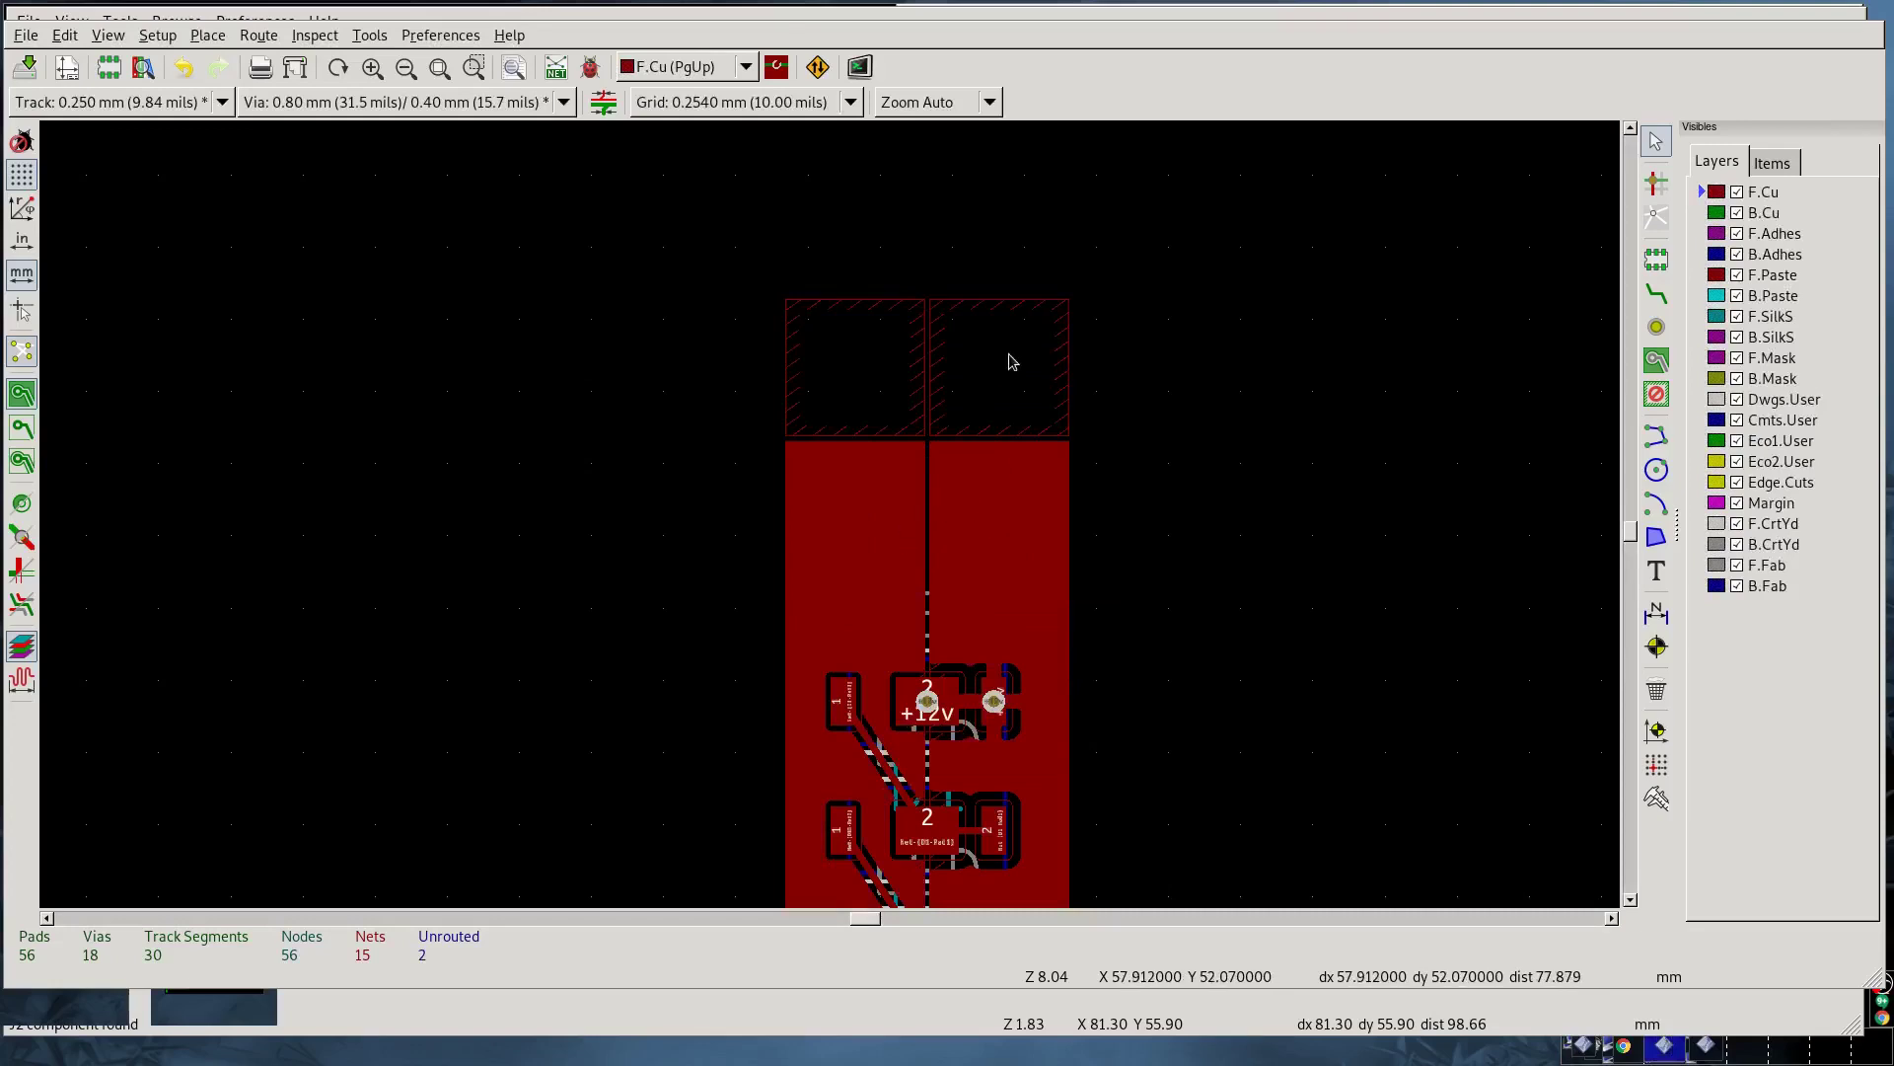
# Step: Give a second zone the GND net and 0.2 mm clearance as well
pyautogui.doubleClick(1069, 345)
pyautogui.click(964, 332)
pyautogui.moveTo(635, 553); pyautogui.dragTo(669, 559)
pyautogui.press('BackSpace')
pyautogui.press('BackSpace')
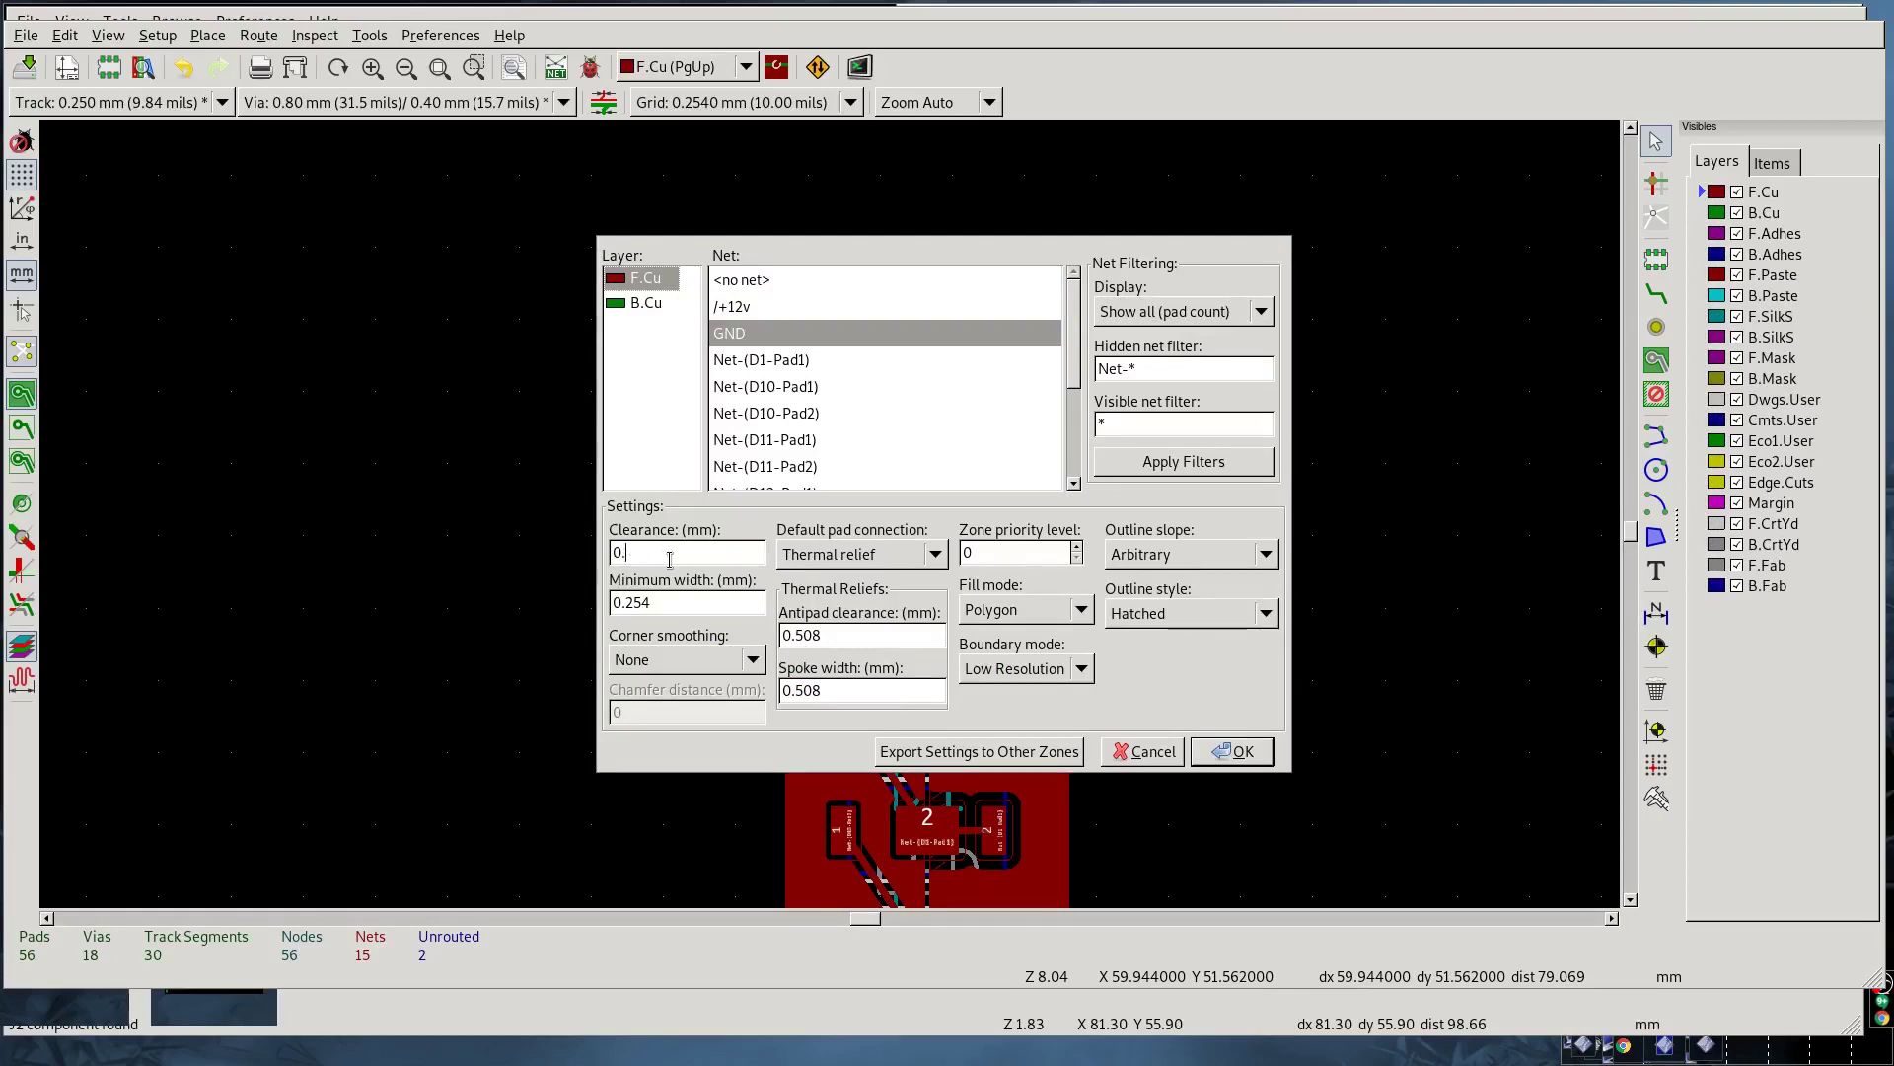
pyautogui.write('2')
pyautogui.press('Return')
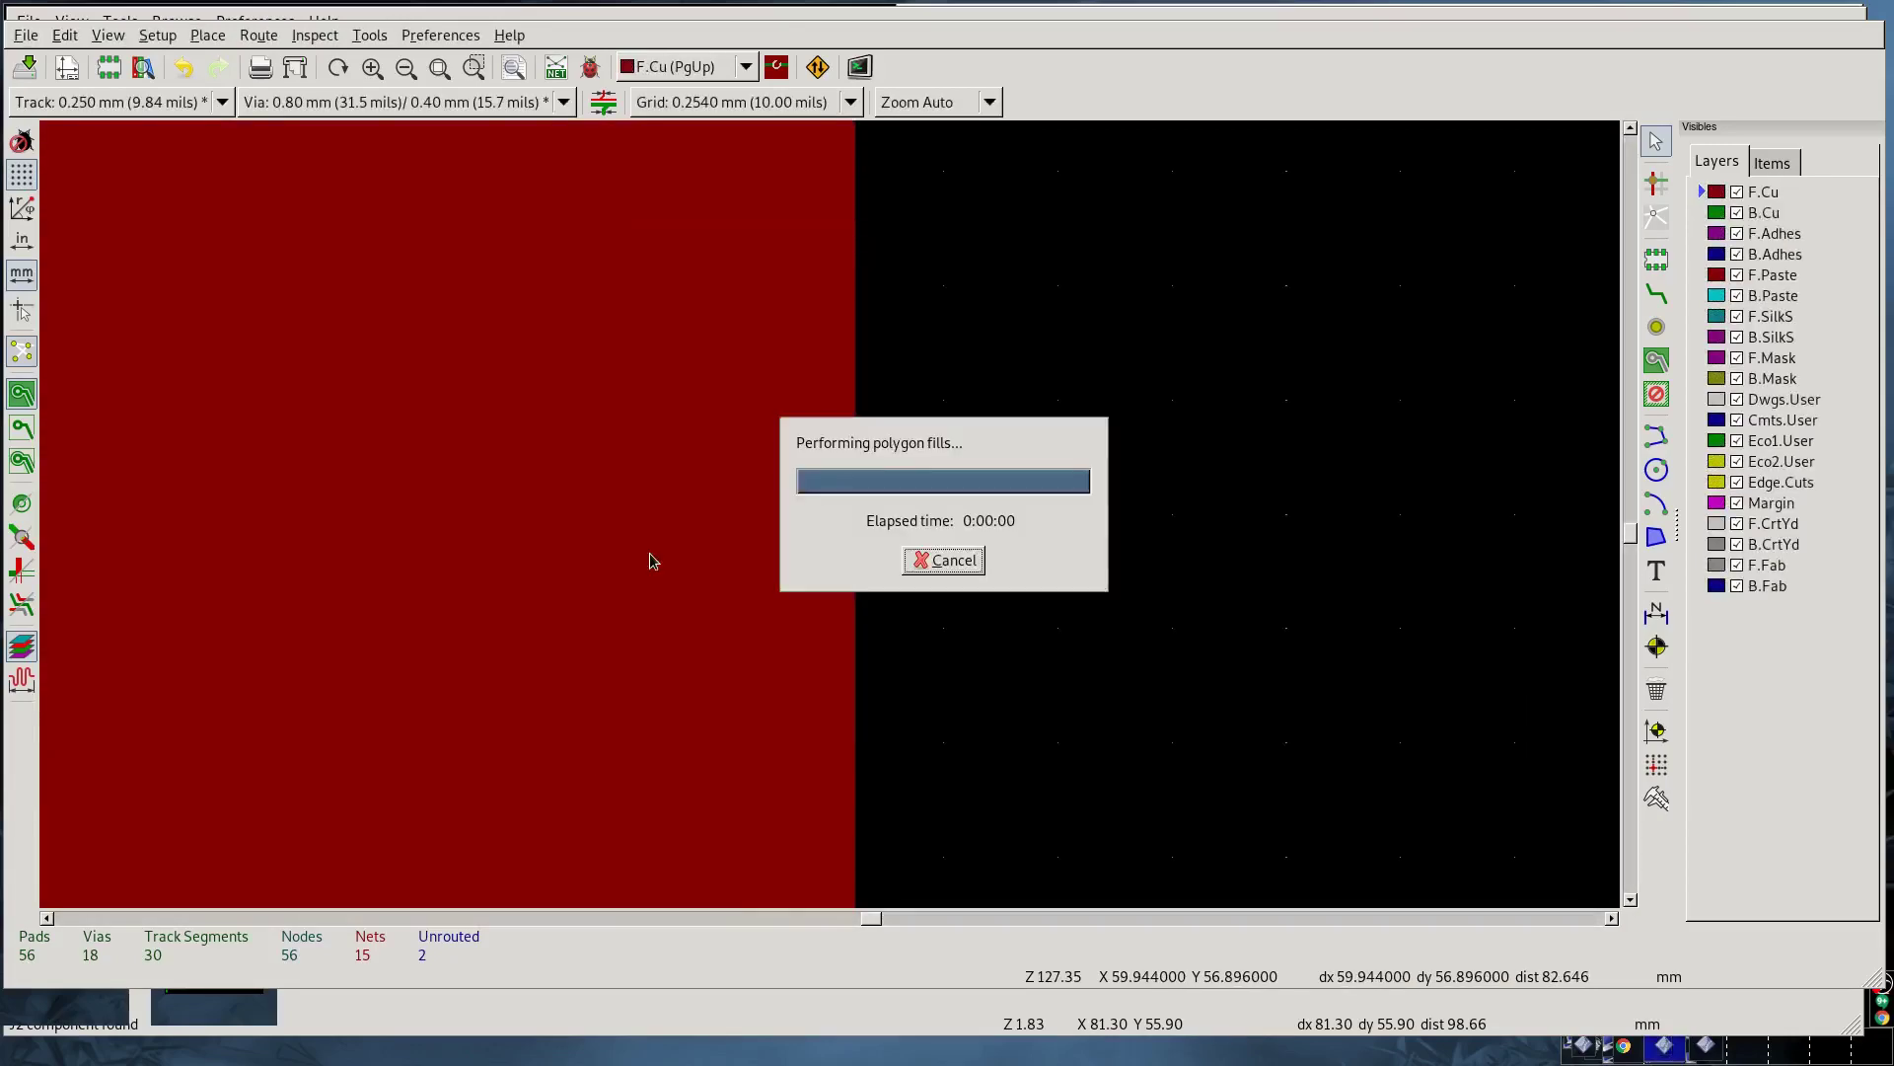
pyautogui.scroll(5, 832, 518)
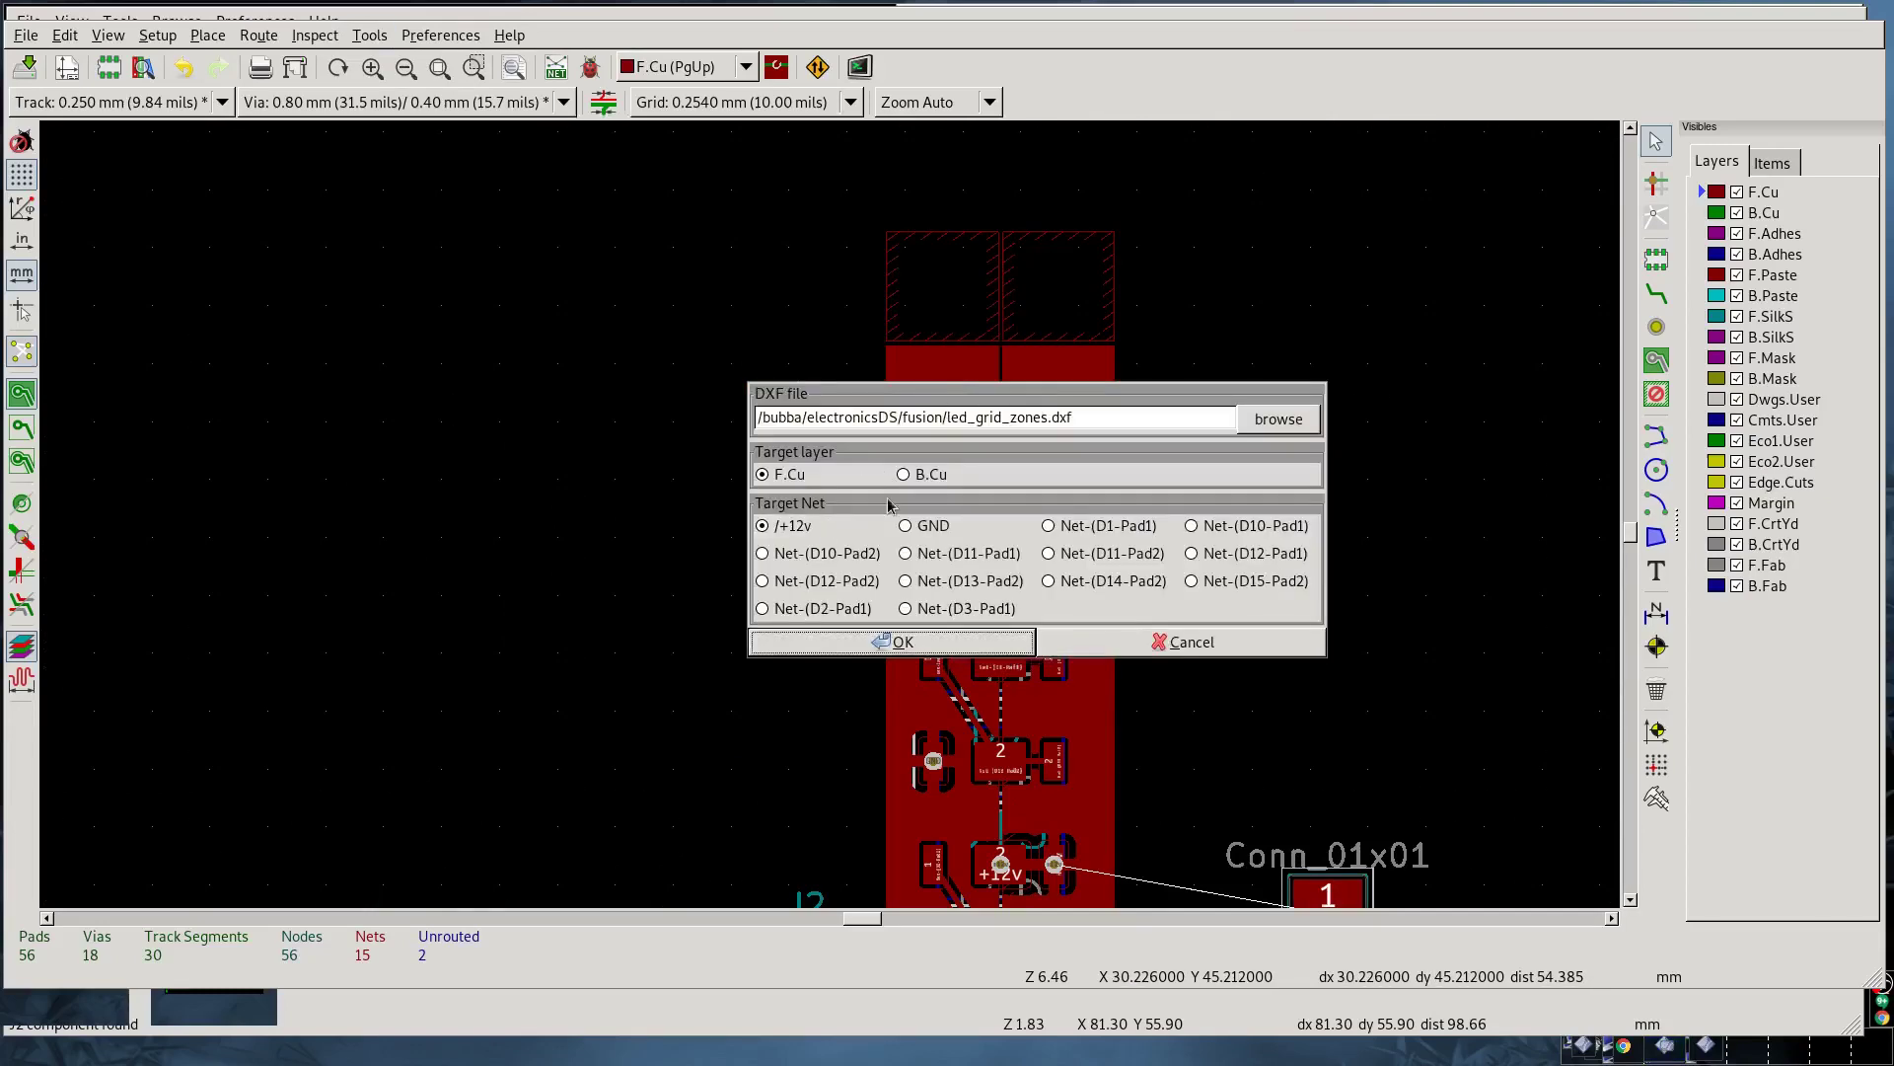
# Step: Import the zone DXF onto B.Cu and set the upper-right back zone's net to GND
pyautogui.click(904, 475)
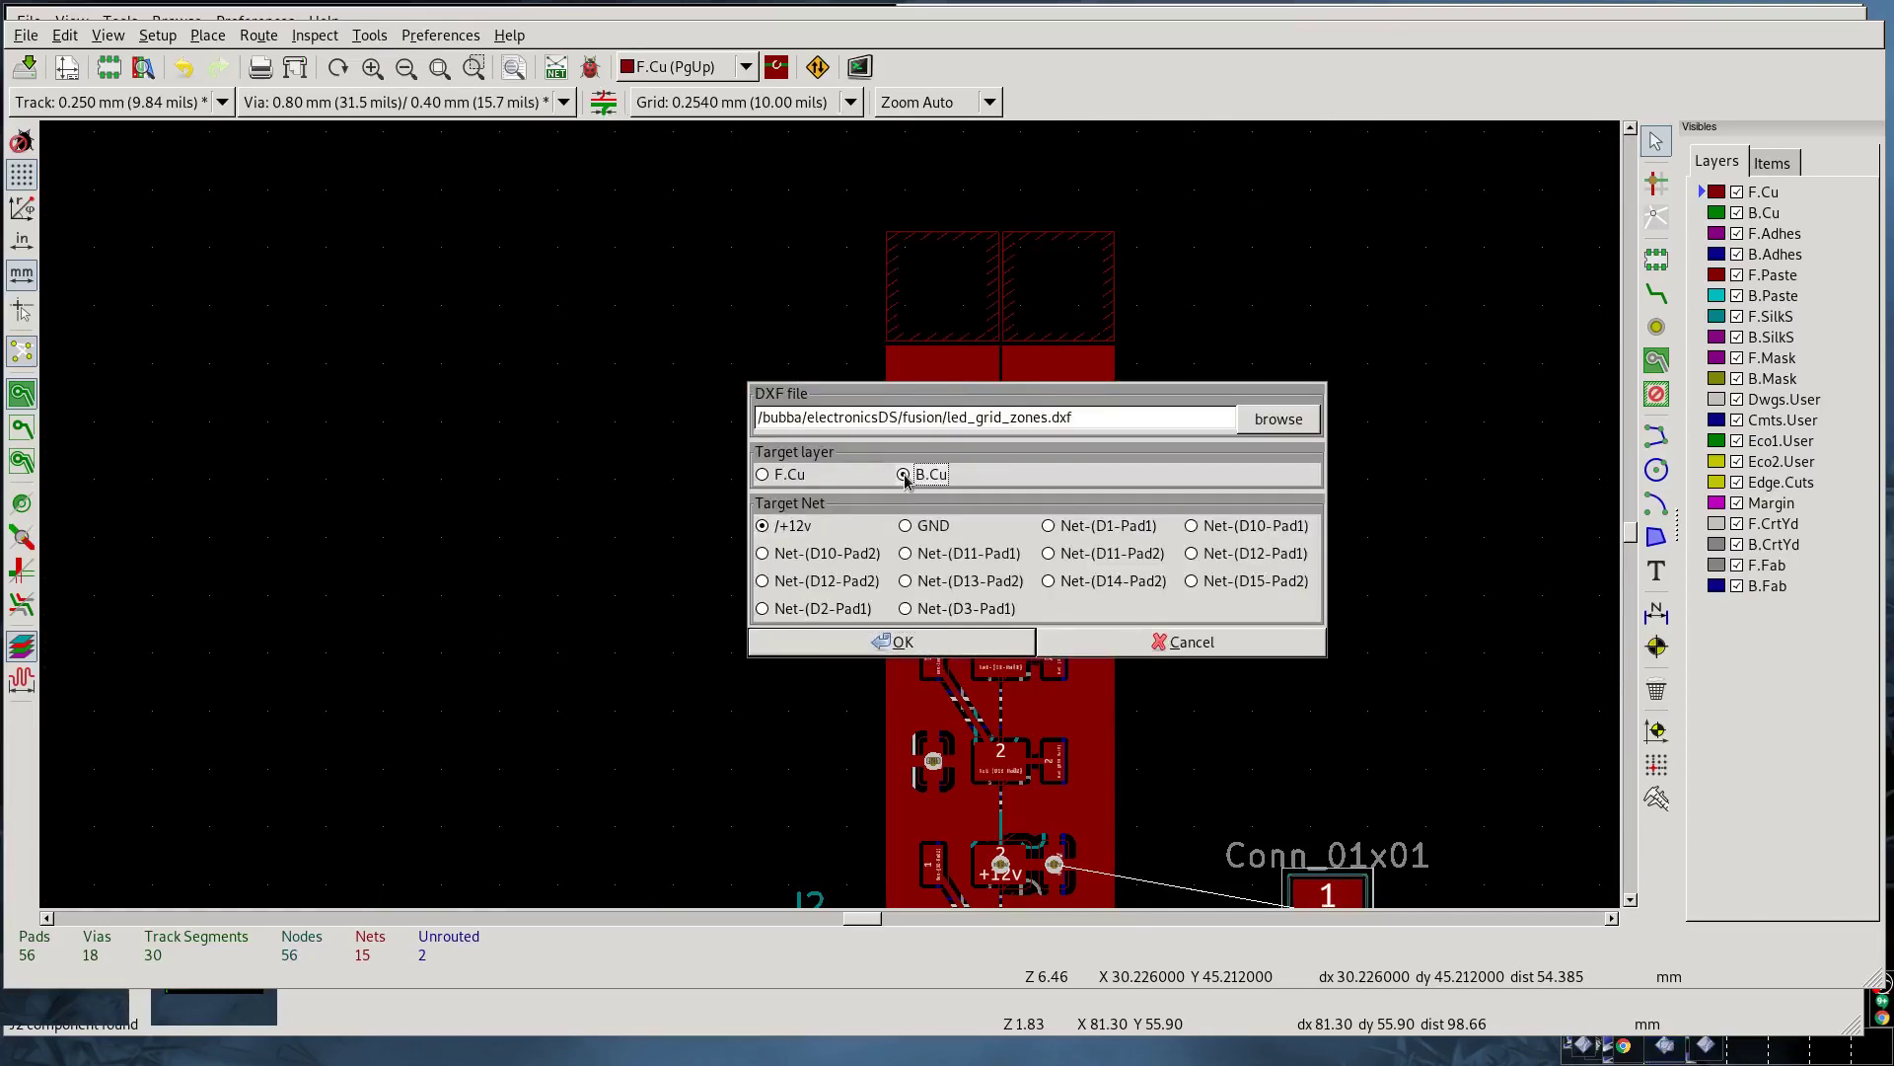
pyautogui.click(1012, 643)
pyautogui.rightClick(1021, 474)
pyautogui.click(1213, 480)
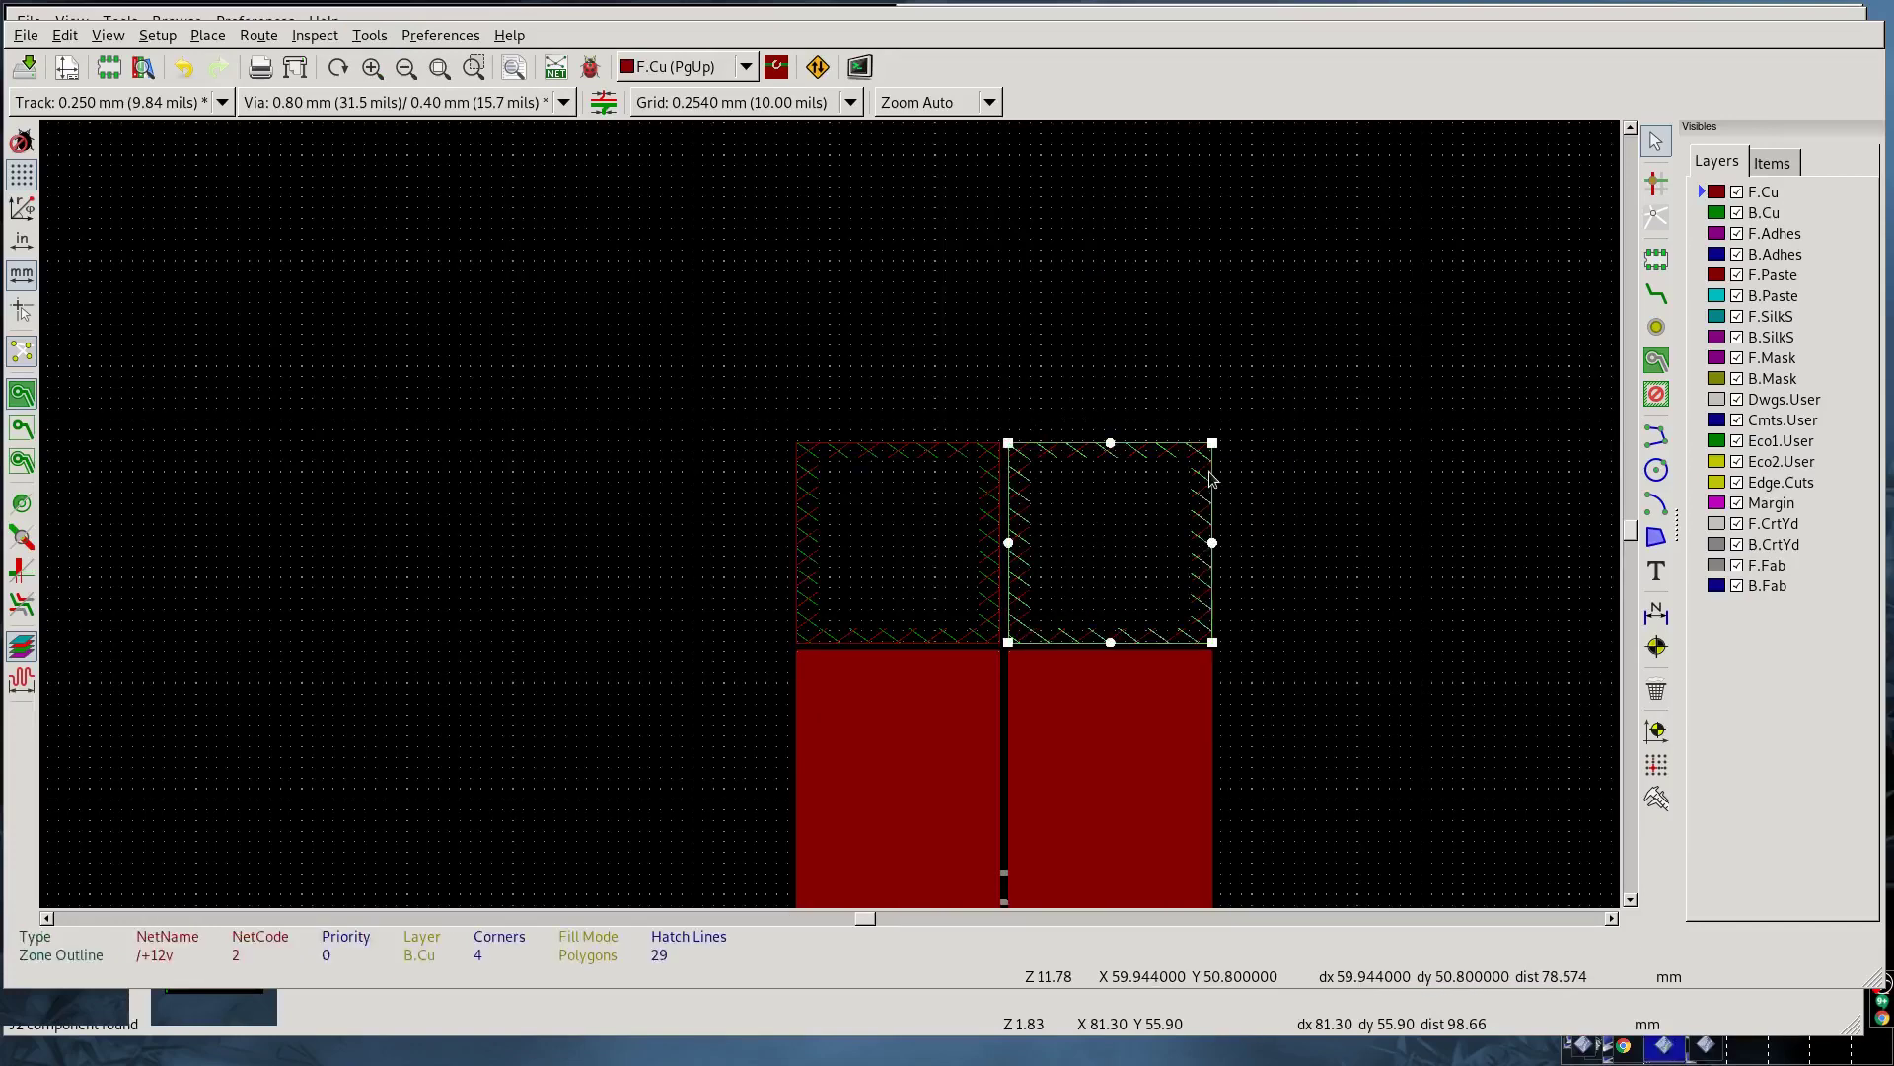
pyautogui.press('e')
pyautogui.click(760, 327)
pyautogui.click(1235, 752)
pyautogui.click(913, 486)
pyautogui.click(909, 411)
pyautogui.moveTo(1130, 589); pyautogui.dragTo(982, 249, button='middle')
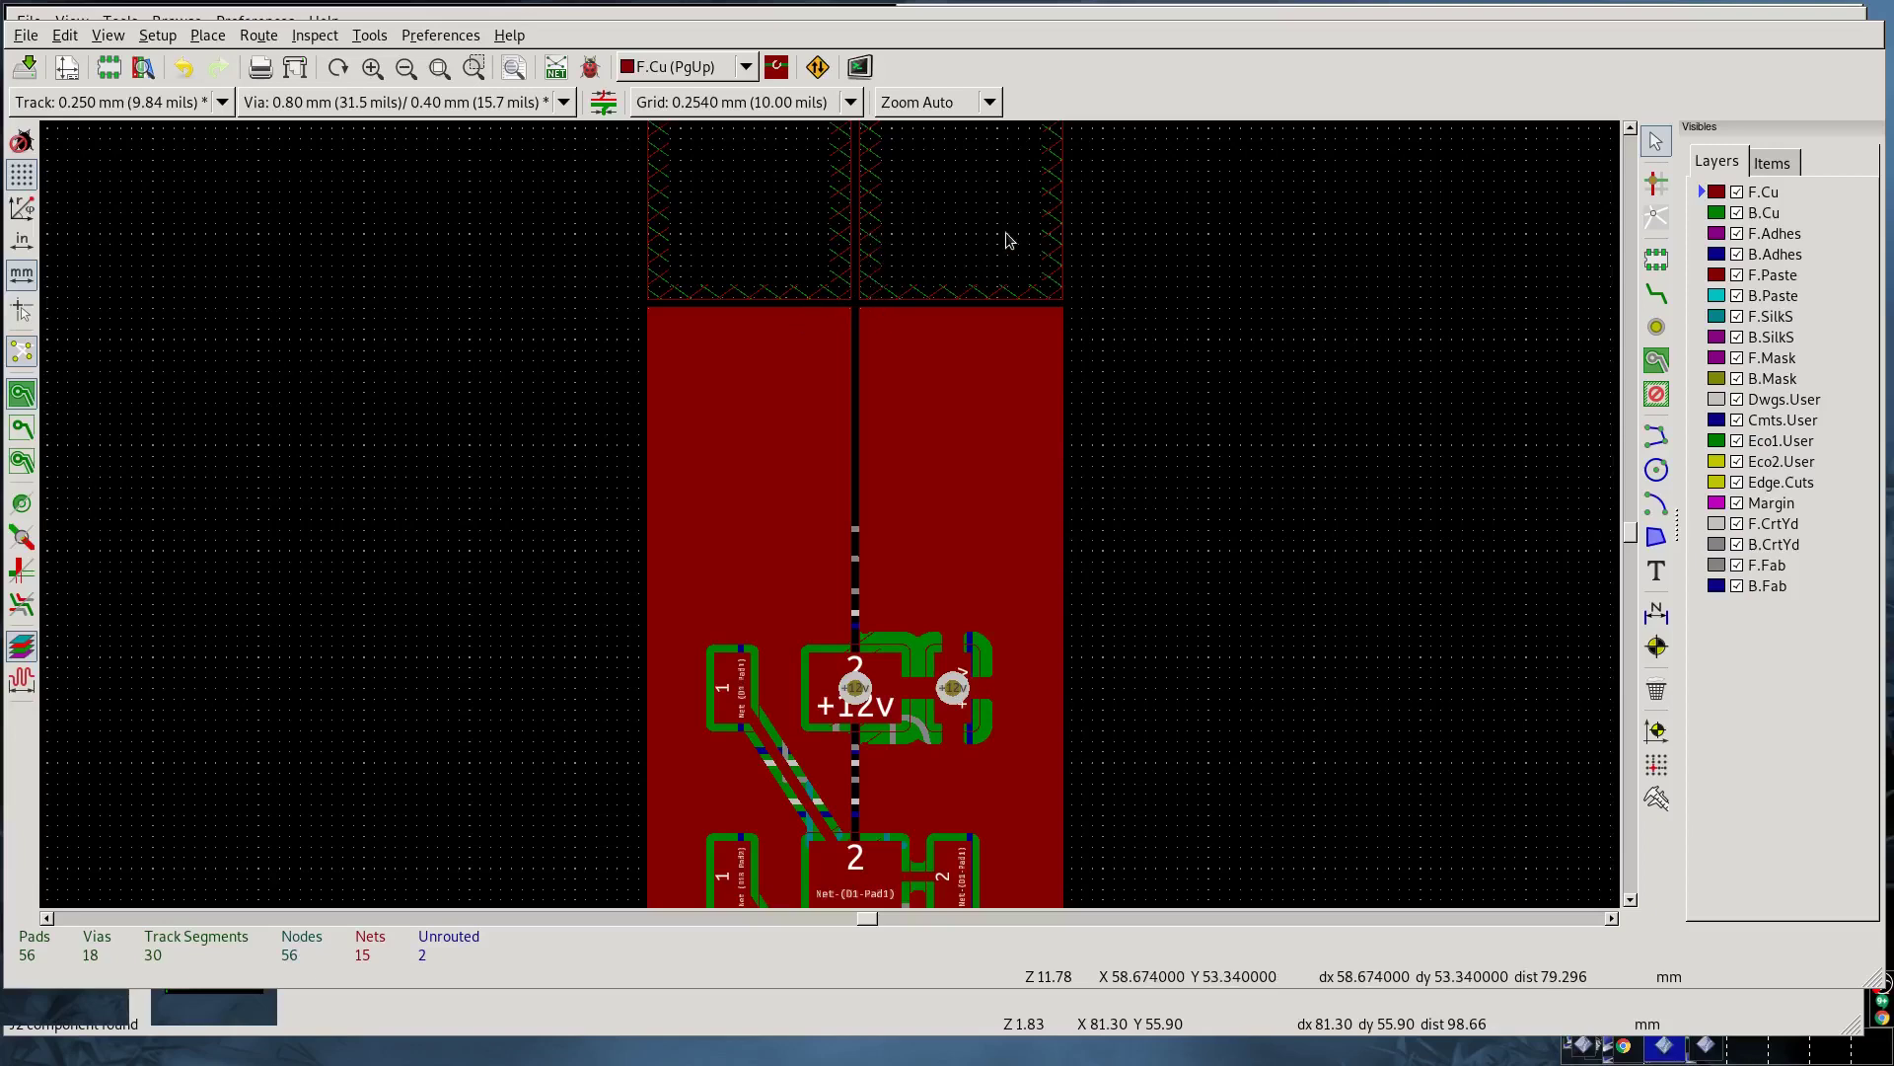
pyautogui.moveTo(990, 220); pyautogui.dragTo(990, 345, button='middle')
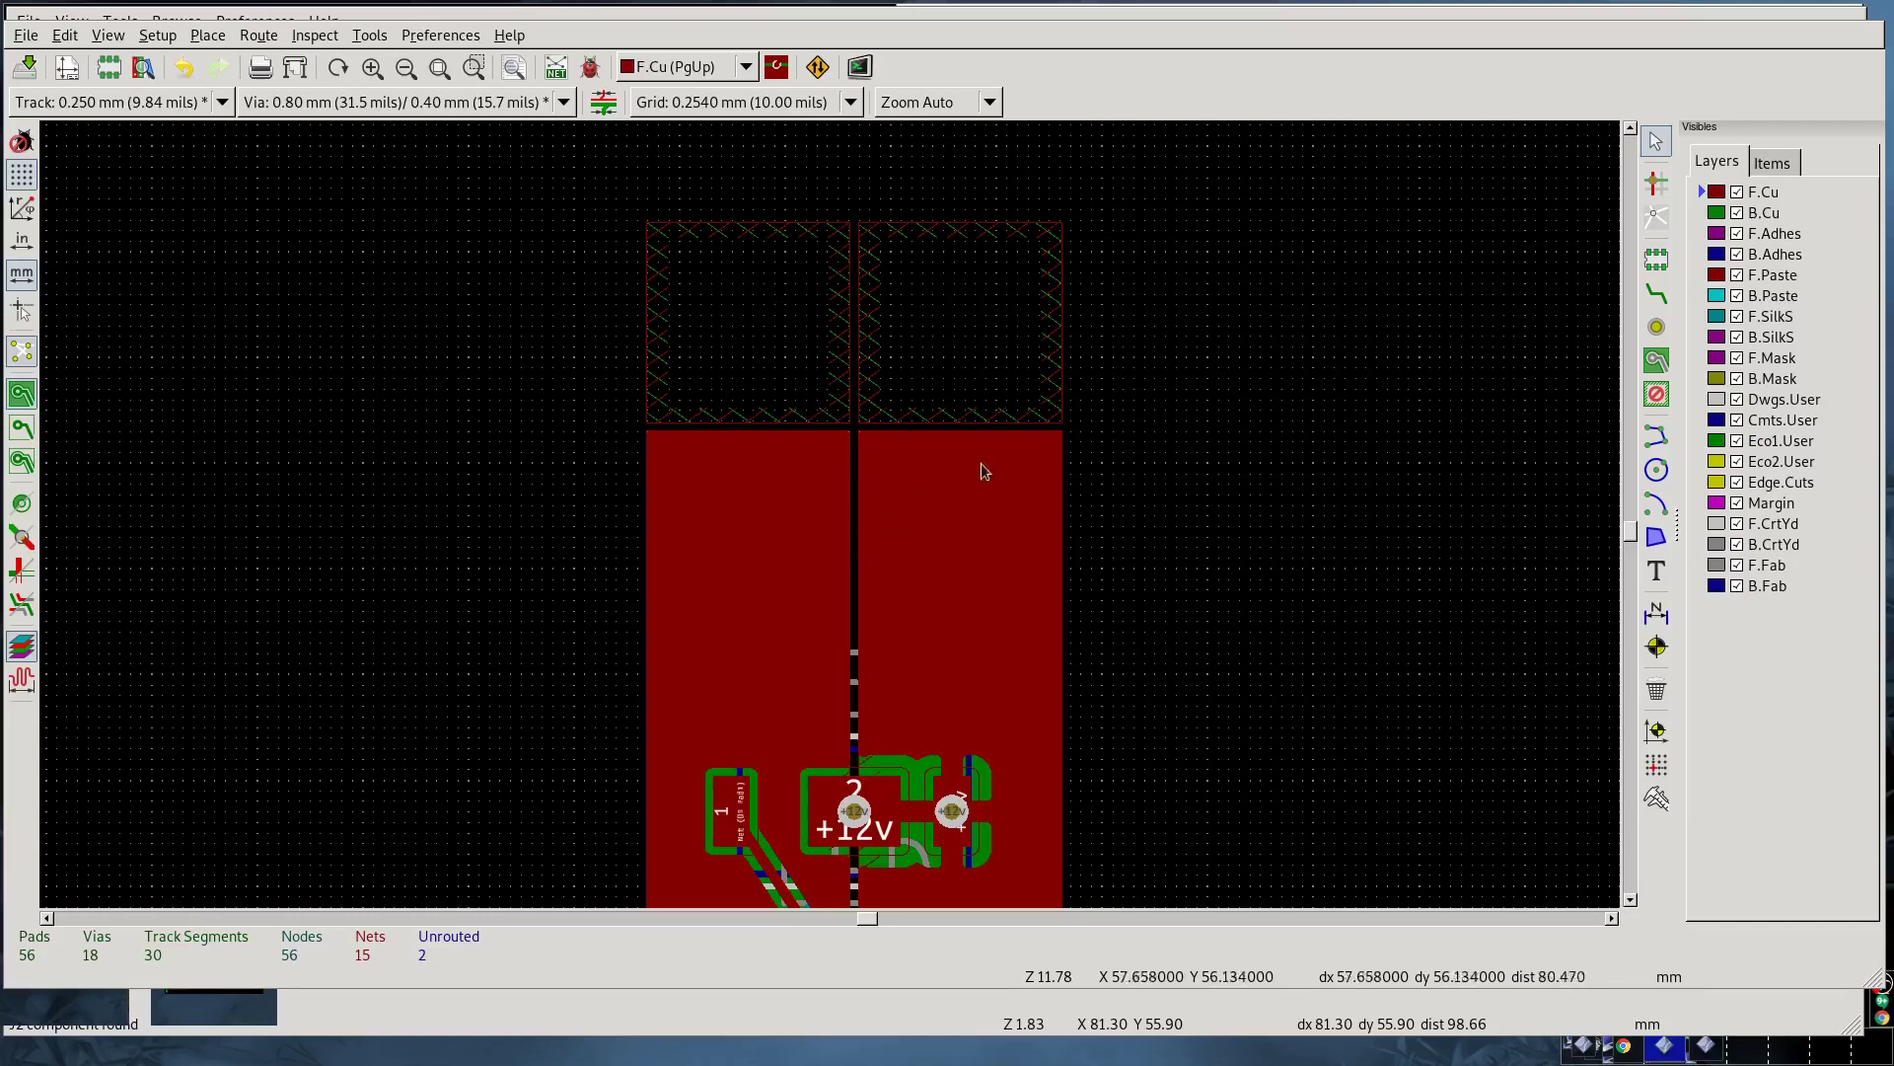
# Step: Unfill the zones, undo a misplaced via, and refill the copper zones
pyautogui.hotkey('ctrl', 'b')
pyautogui.click(1657, 325)
pyautogui.click(912, 484)
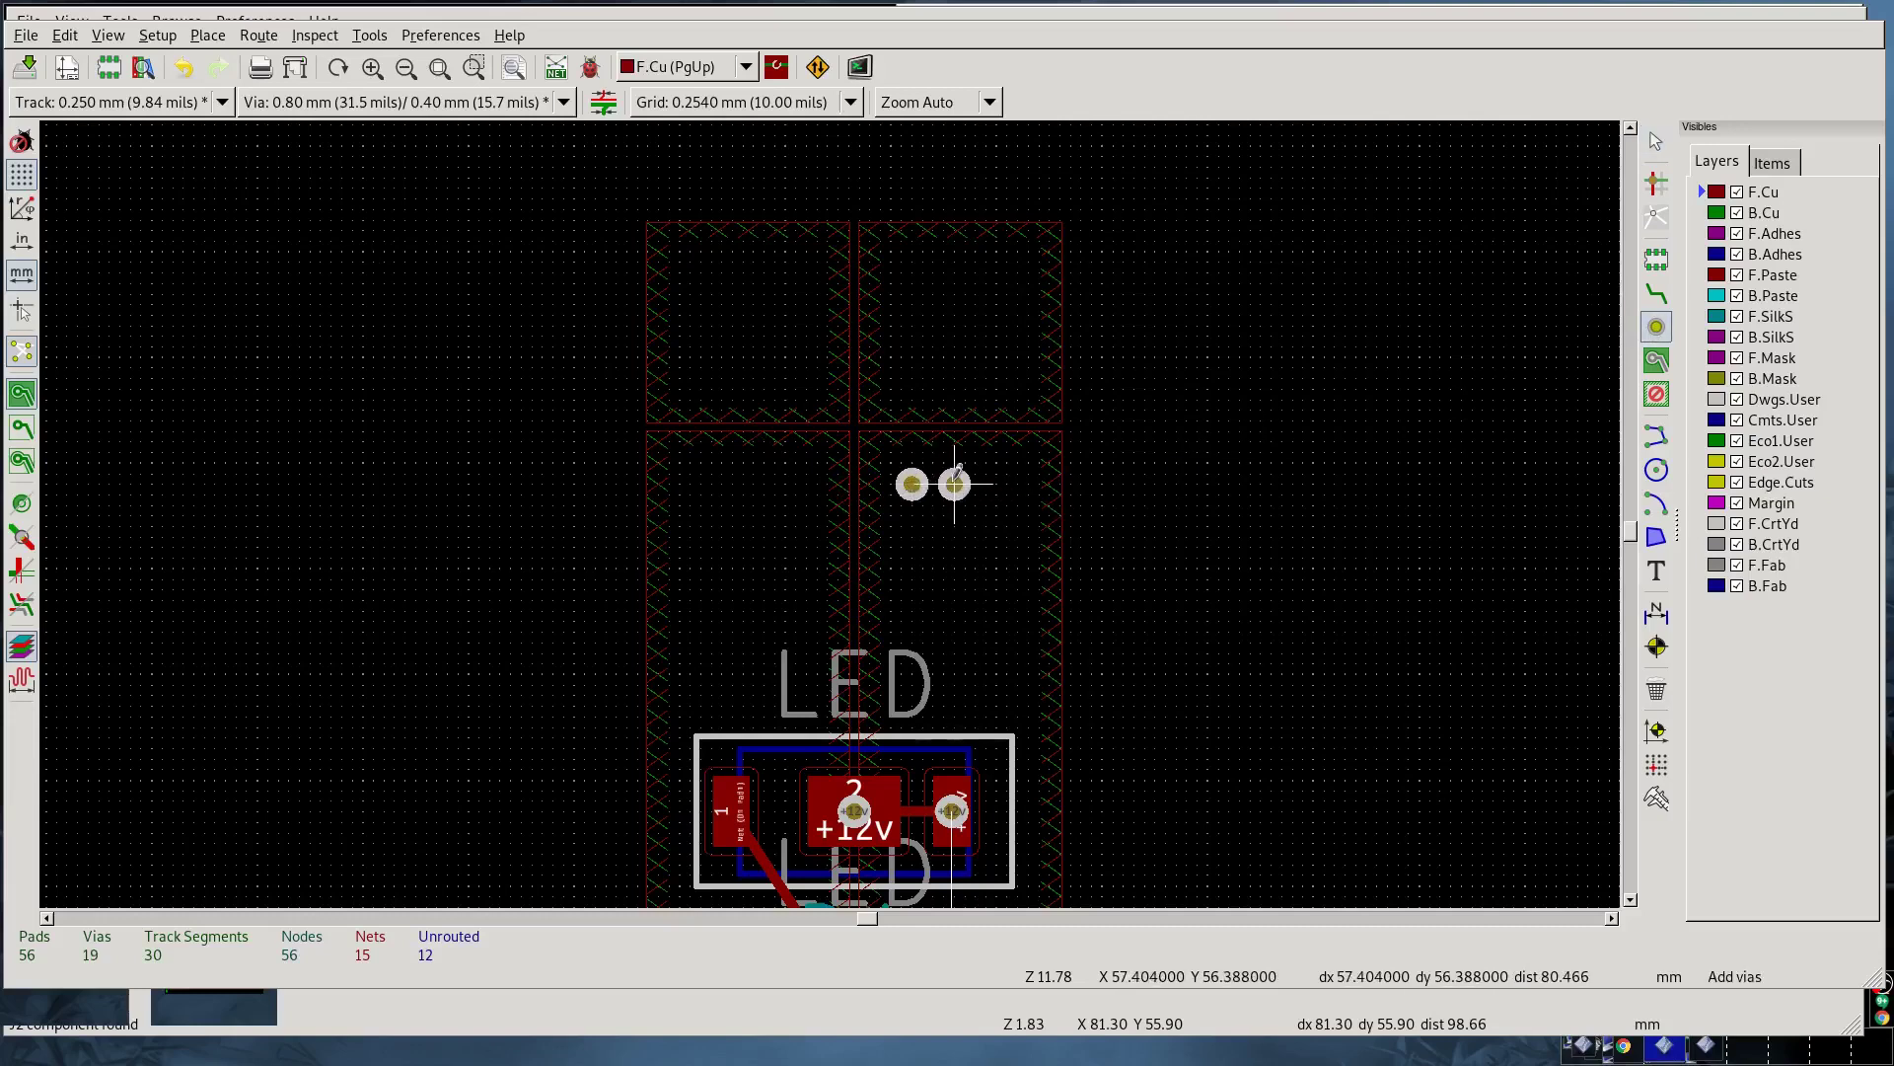
pyautogui.press('Escape')
pyautogui.scroll(5, 955, 484)
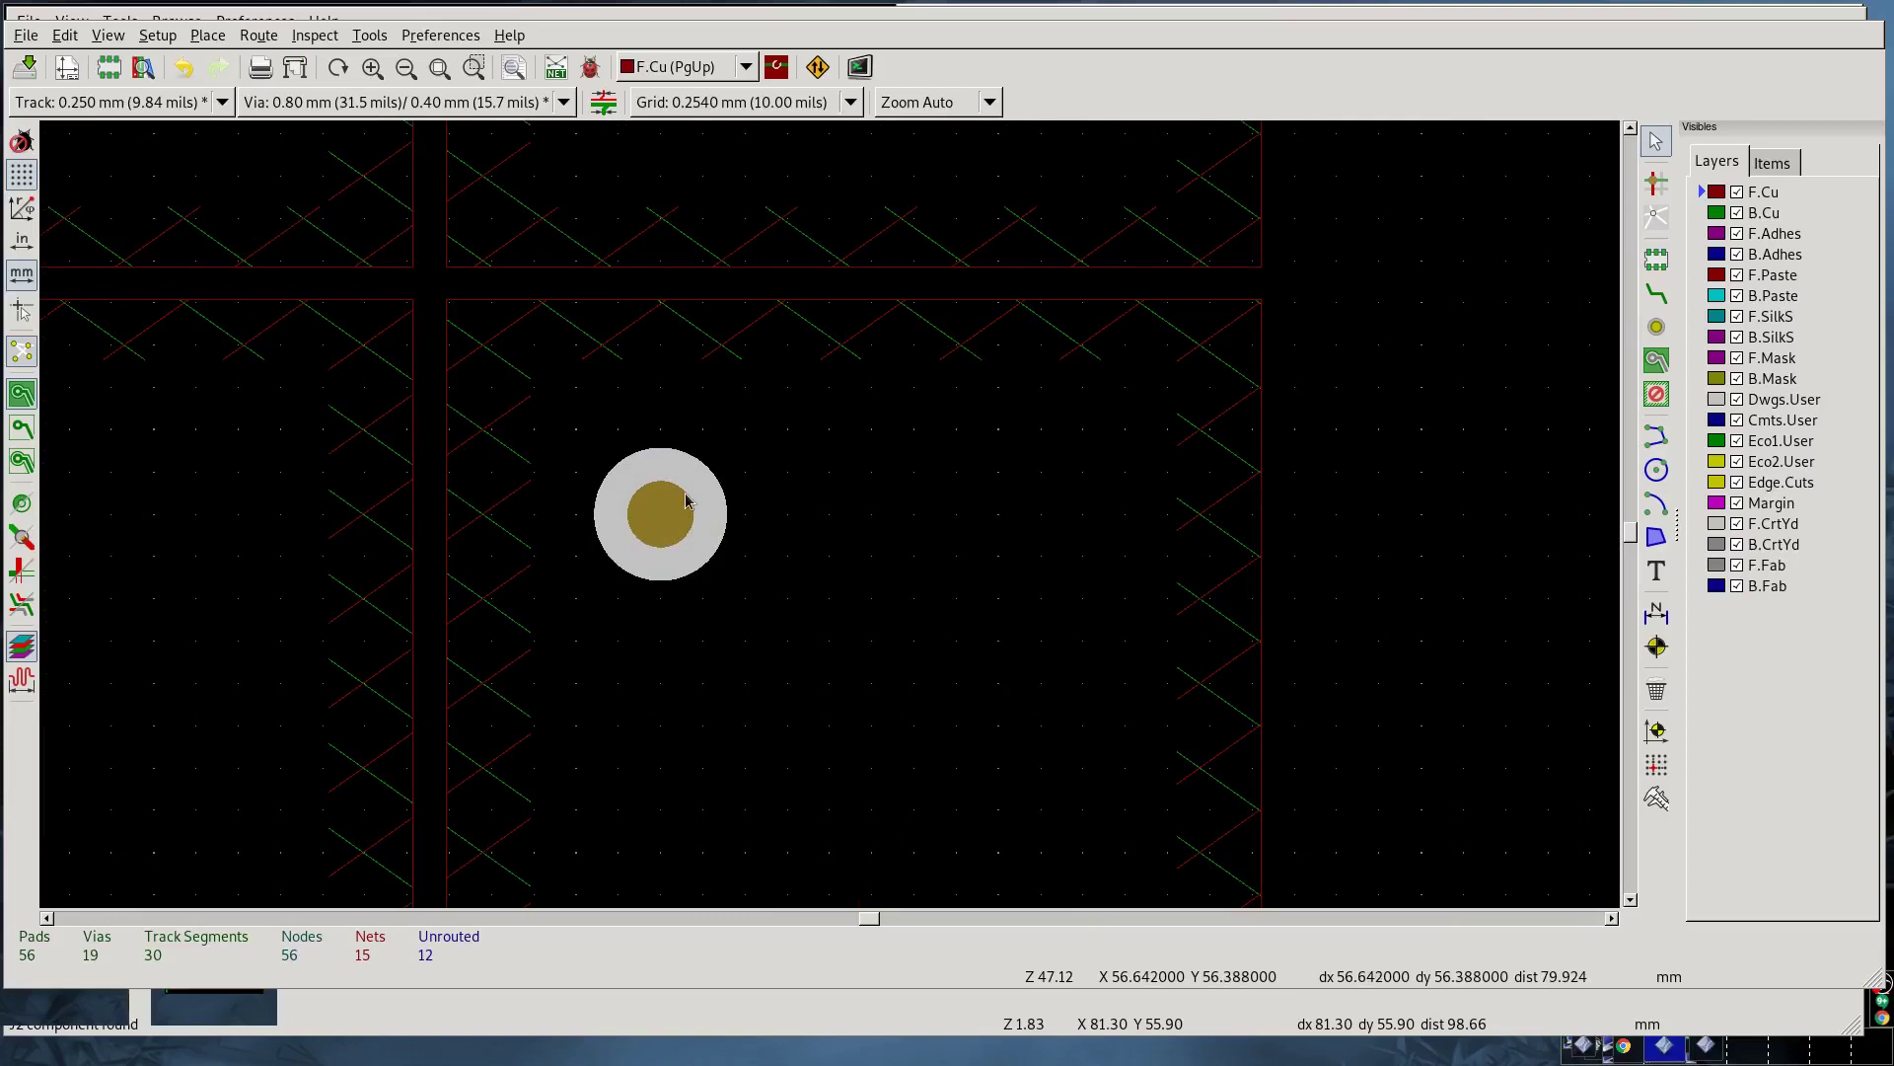
pyautogui.hotkey('ctrl', 'z')
pyautogui.press('b')
# Step: Place three stitching vias on the +12v zone and stitching vias on the GND zone
pyautogui.click(1657, 327)
pyautogui.click(745, 471)
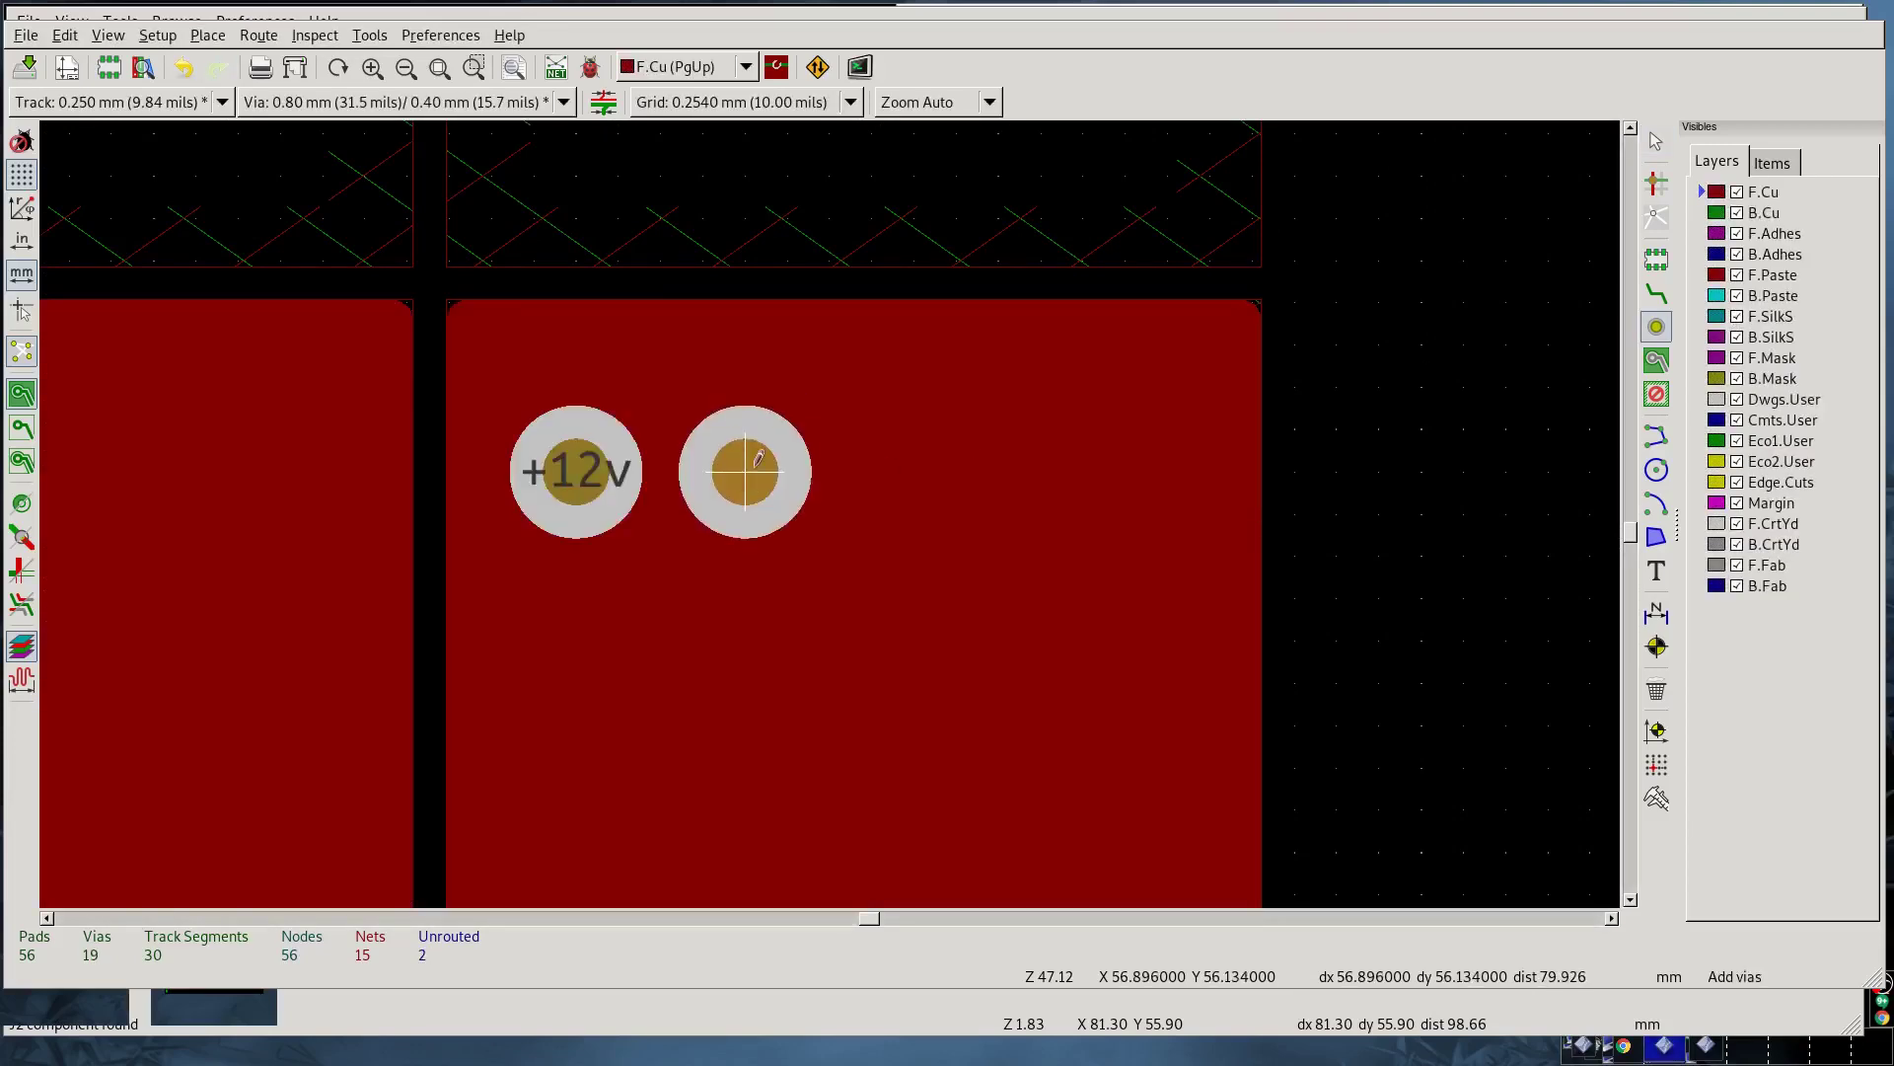
pyautogui.click(788, 471)
pyautogui.click(999, 470)
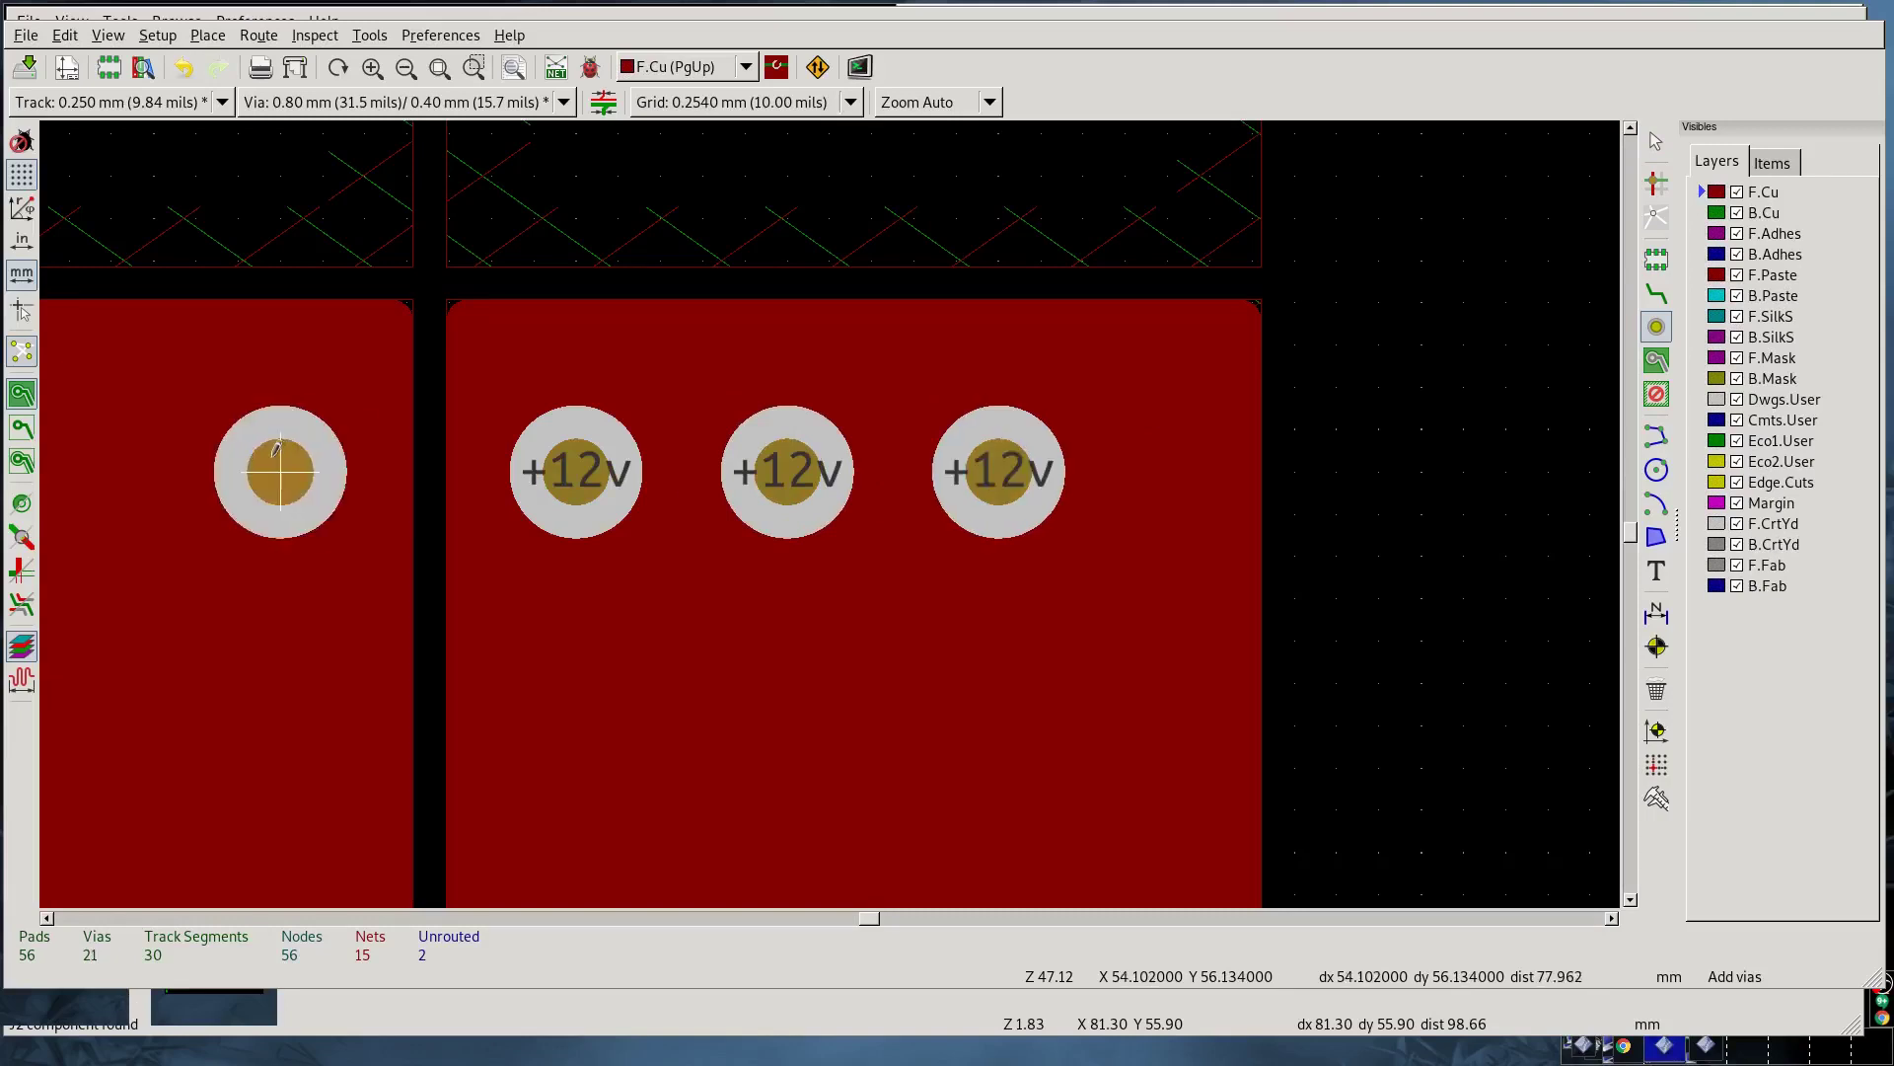
pyautogui.click(293, 451)
pyautogui.press('Escape')
pyautogui.scroll(-1, 293, 450)
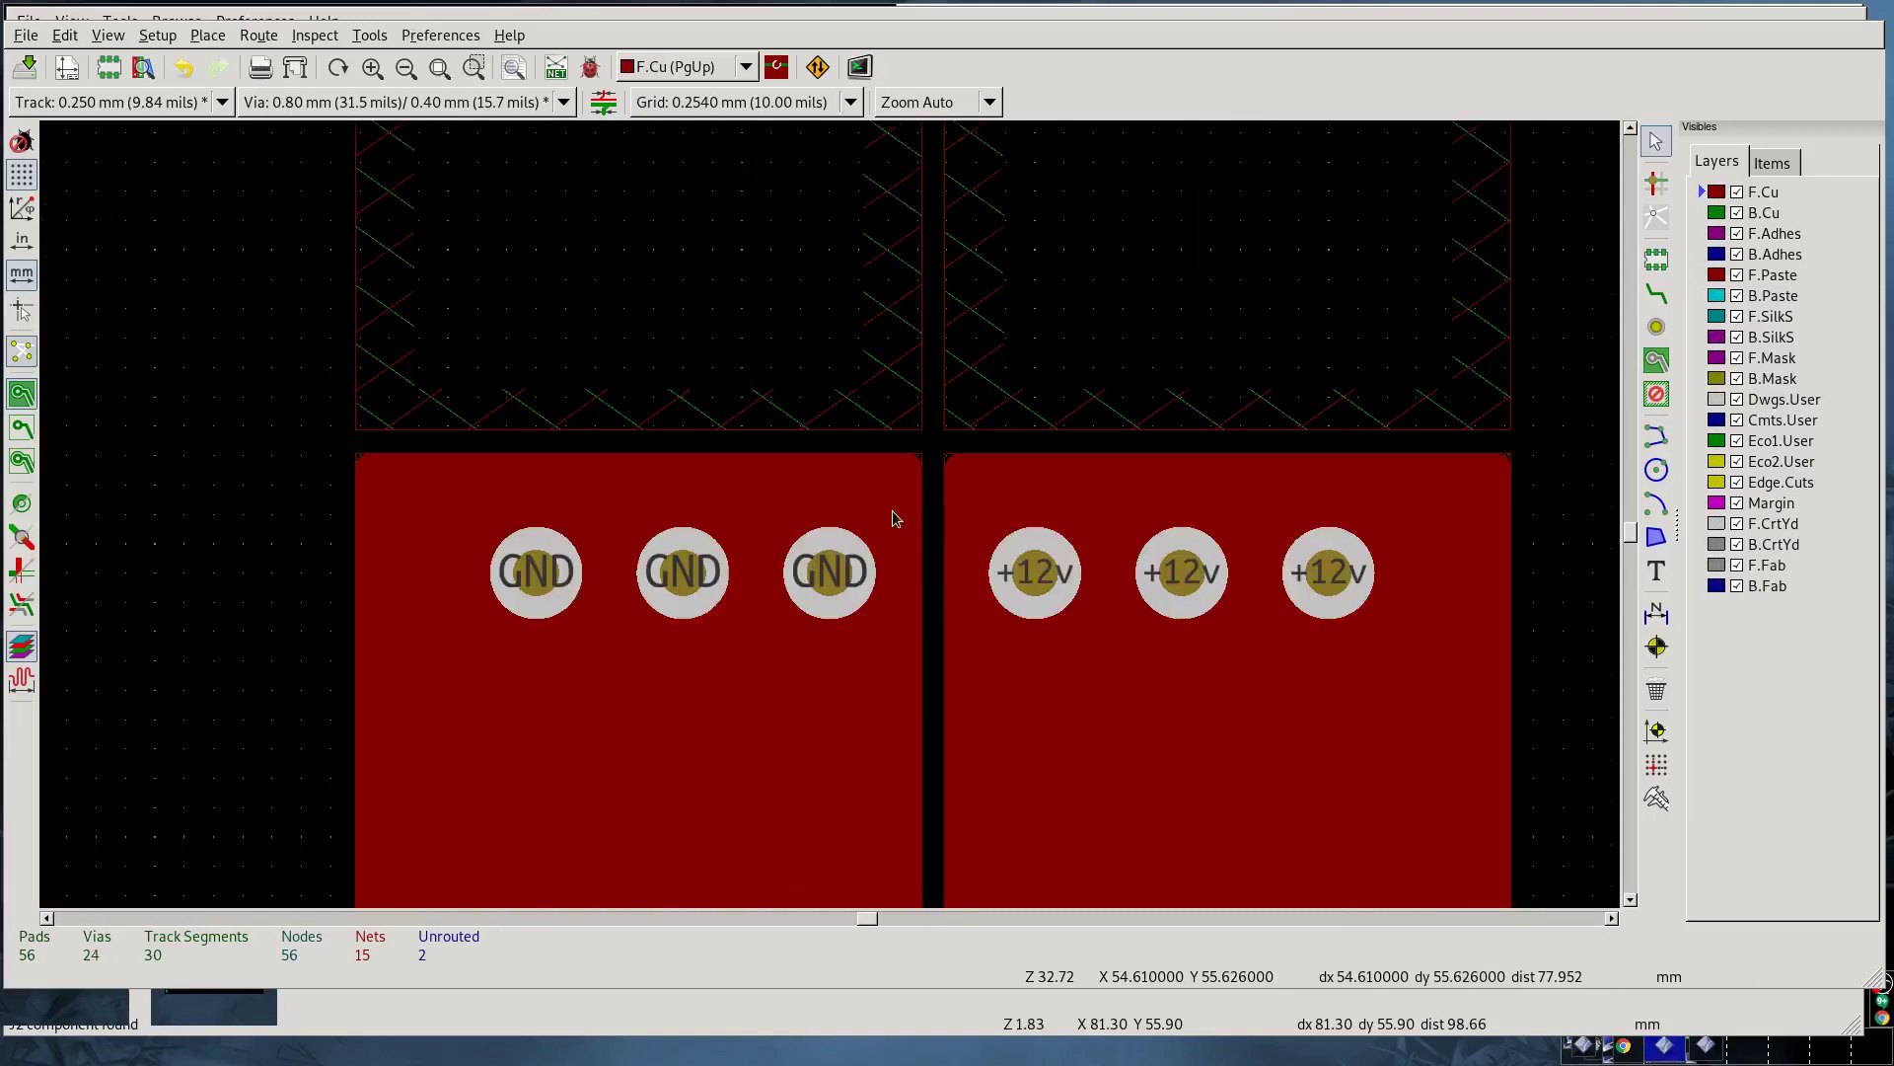
# Step: Route a short track starting from a GND via
pyautogui.press('x')
pyautogui.click(829, 572)
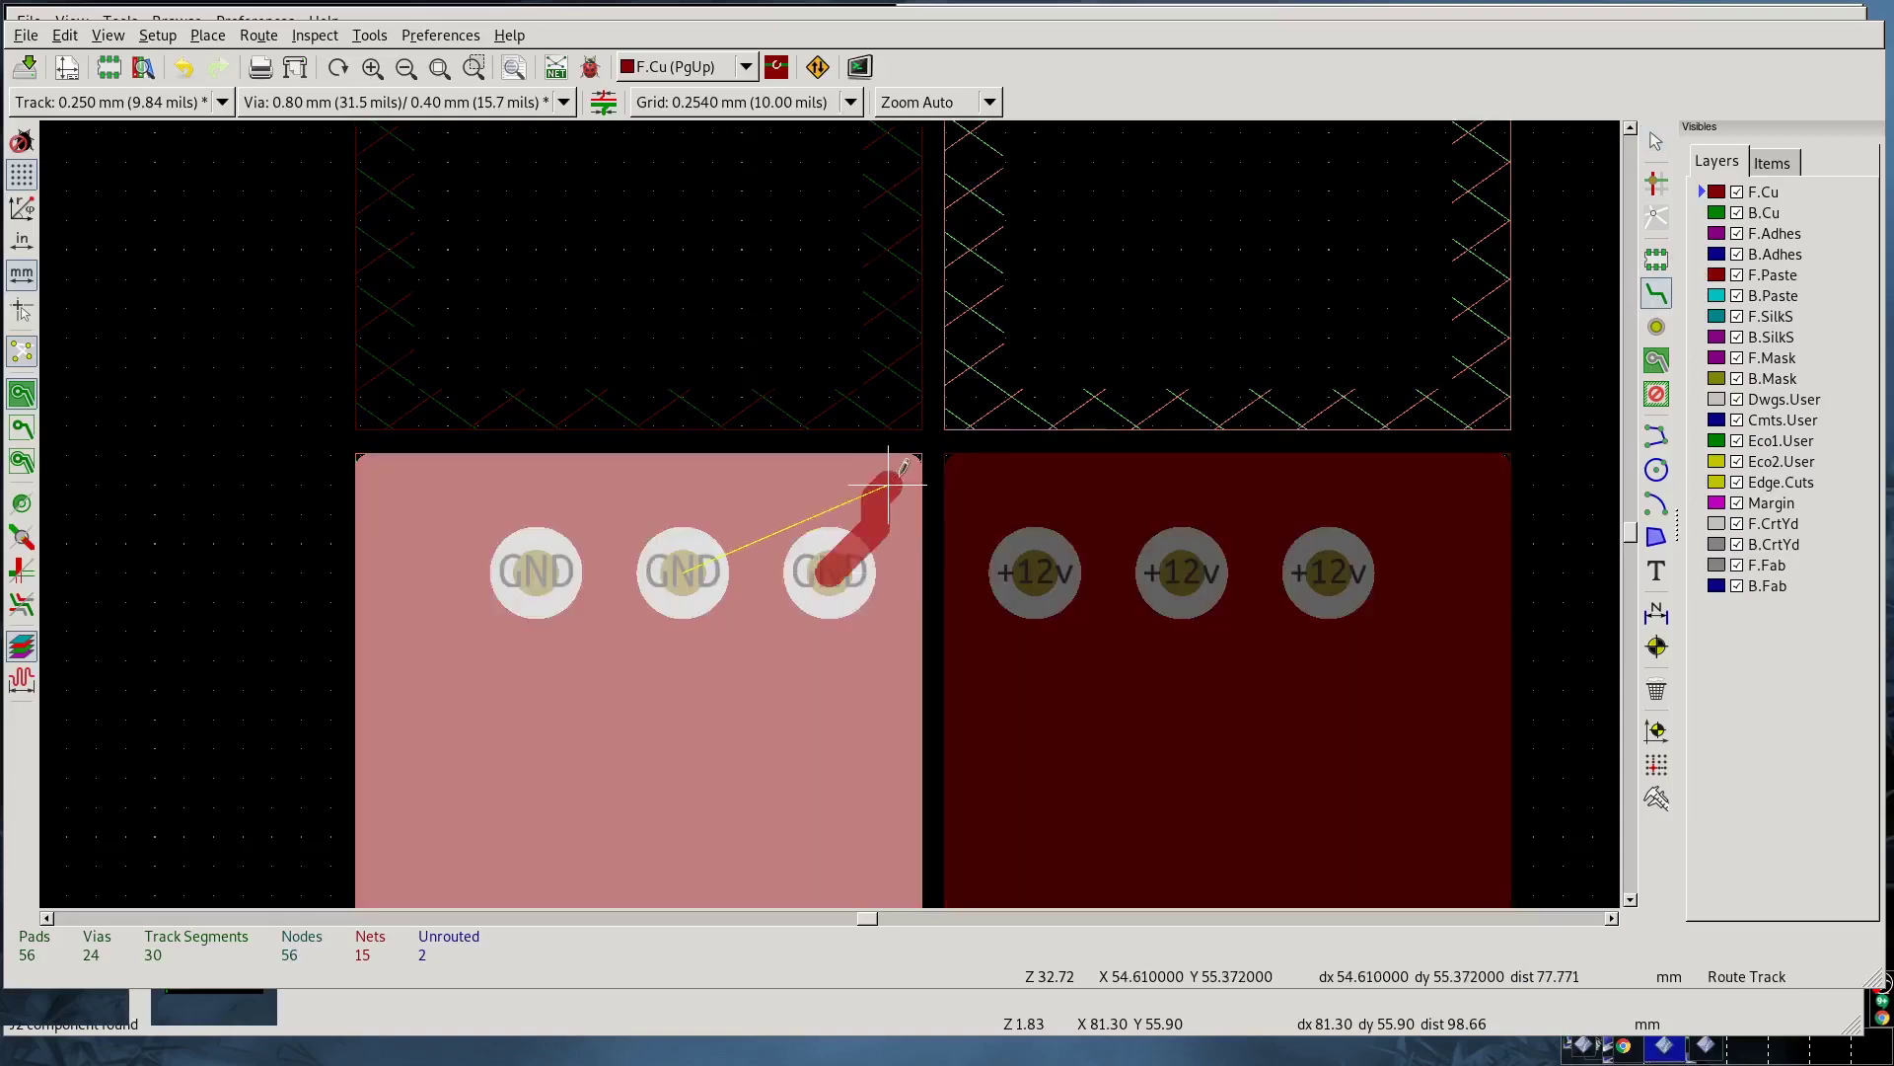
pyautogui.doubleClick(975, 397)
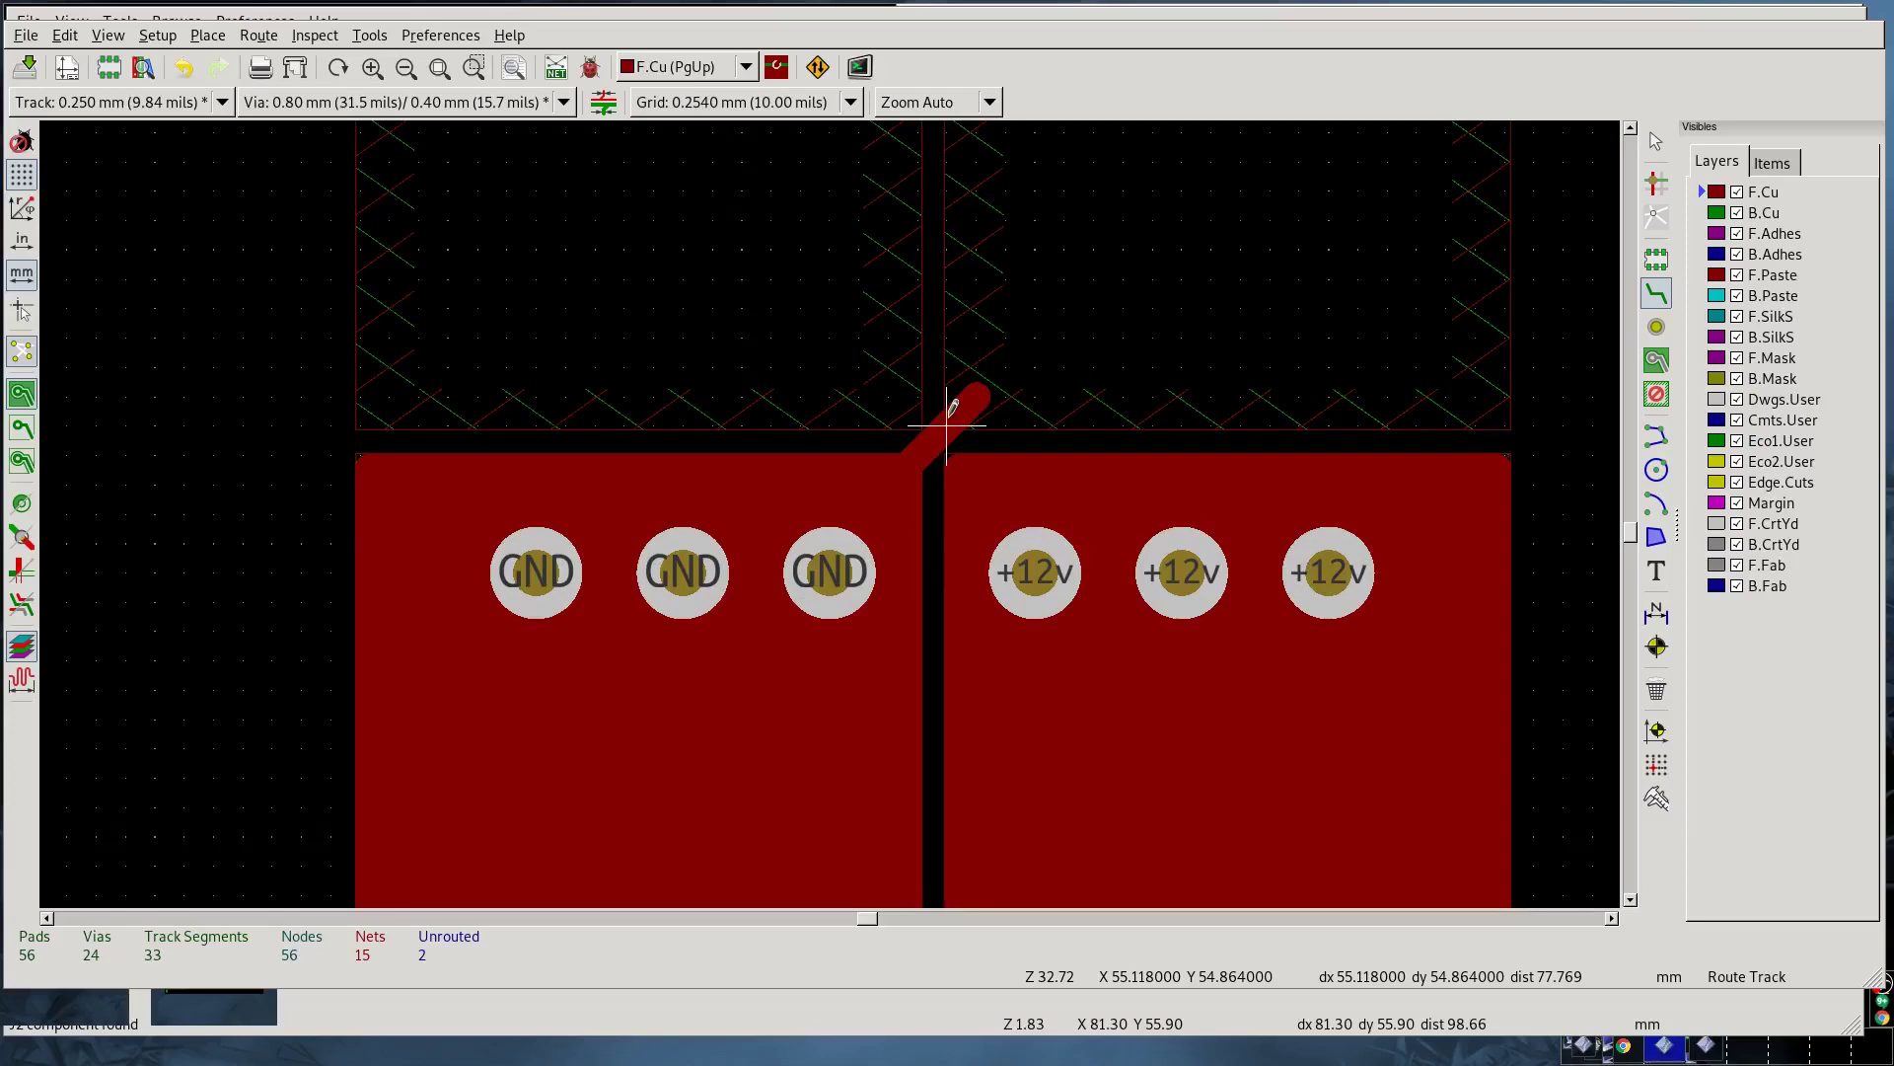
# Step: Widen the GND crossover track to 1.5 mm
pyautogui.hotkey('ctrl', ',')
pyautogui.press('Escape')
pyautogui.write('e')
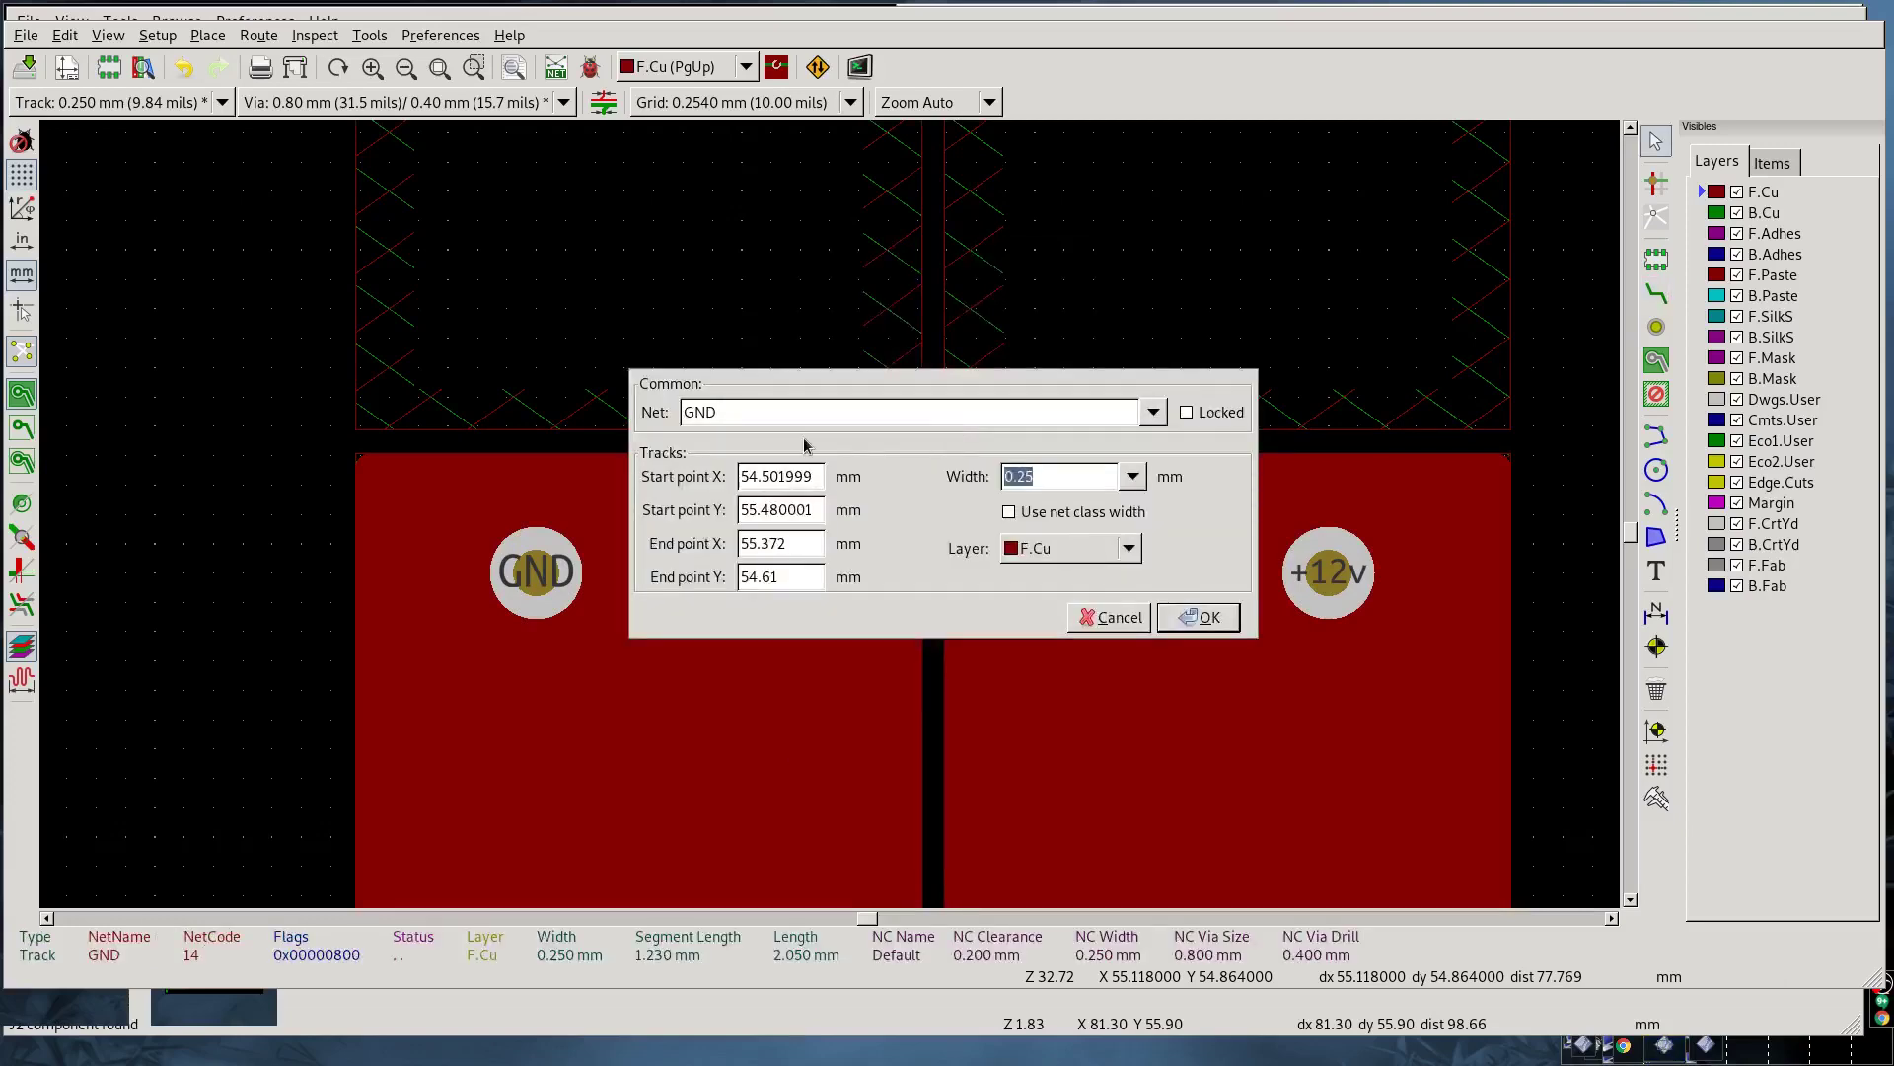
pyautogui.write('1.5')
pyautogui.press('Return')
pyautogui.click(1000, 413)
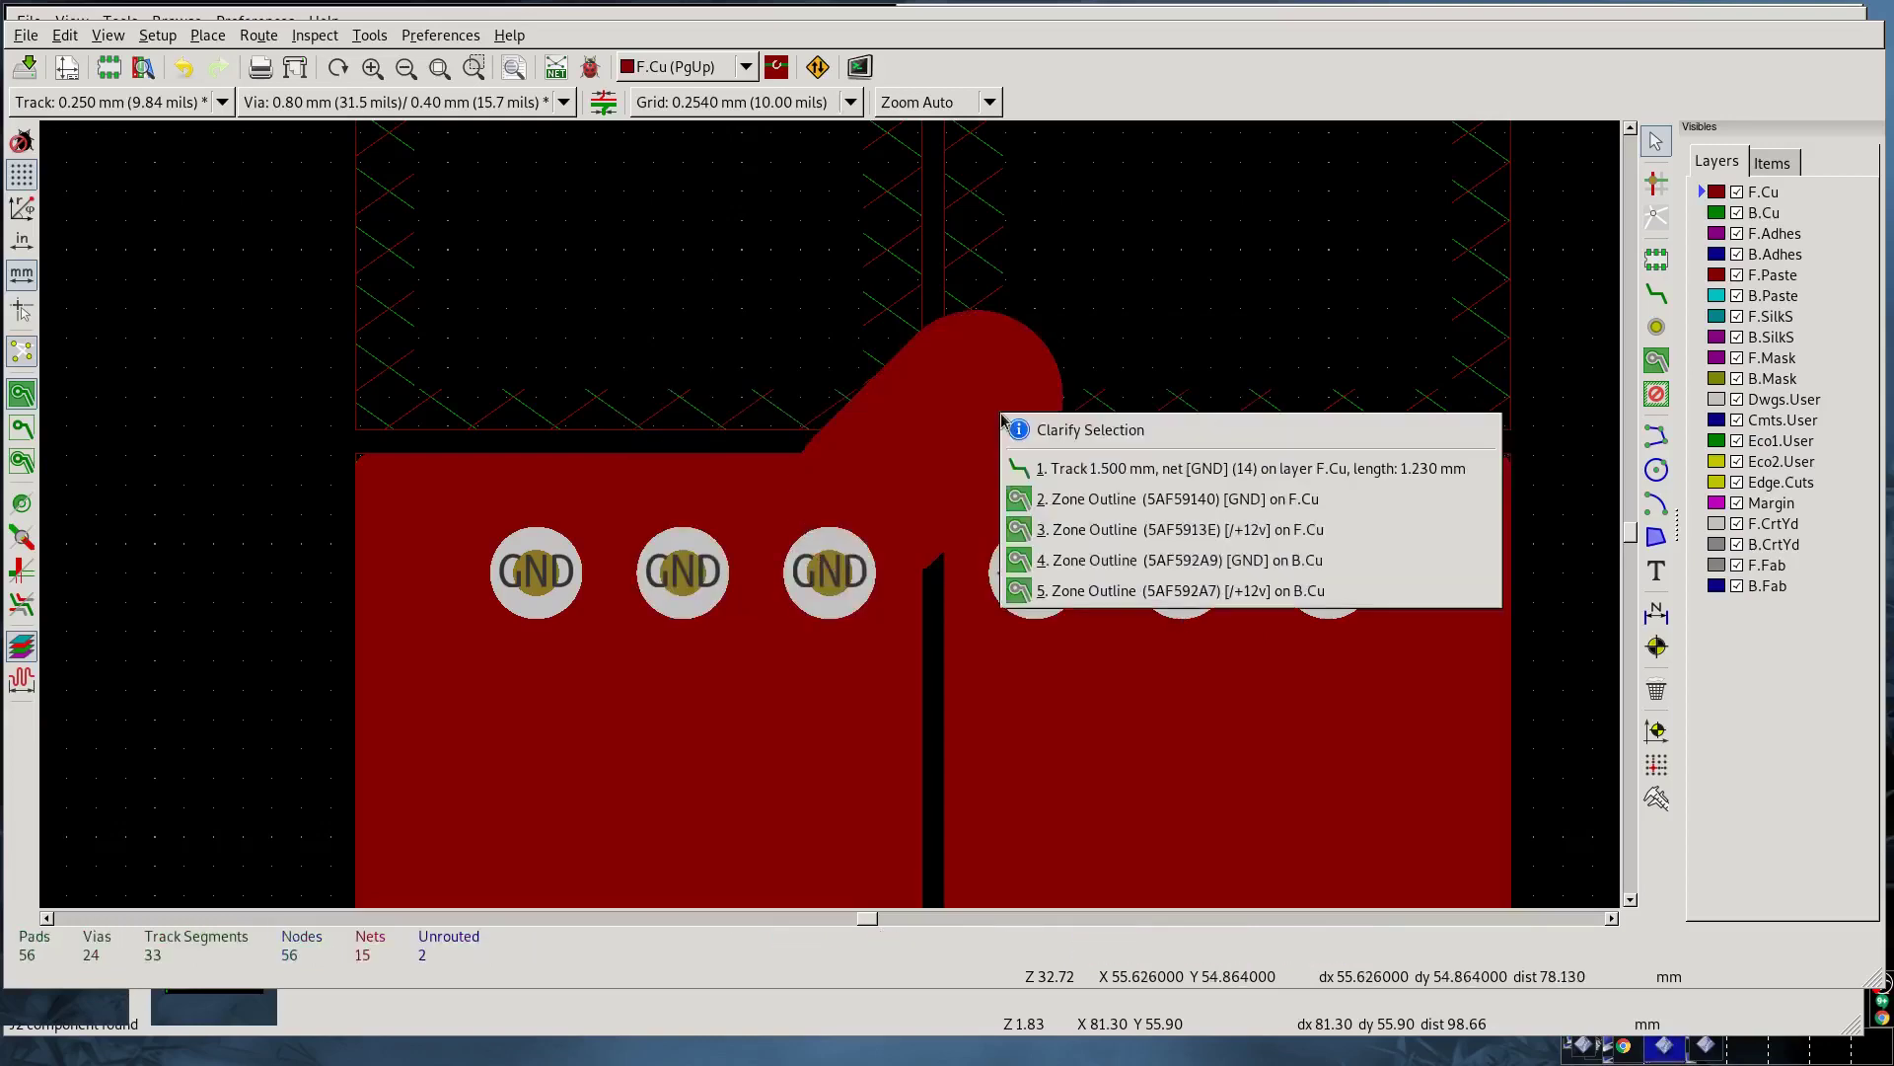
pyautogui.press('Escape')
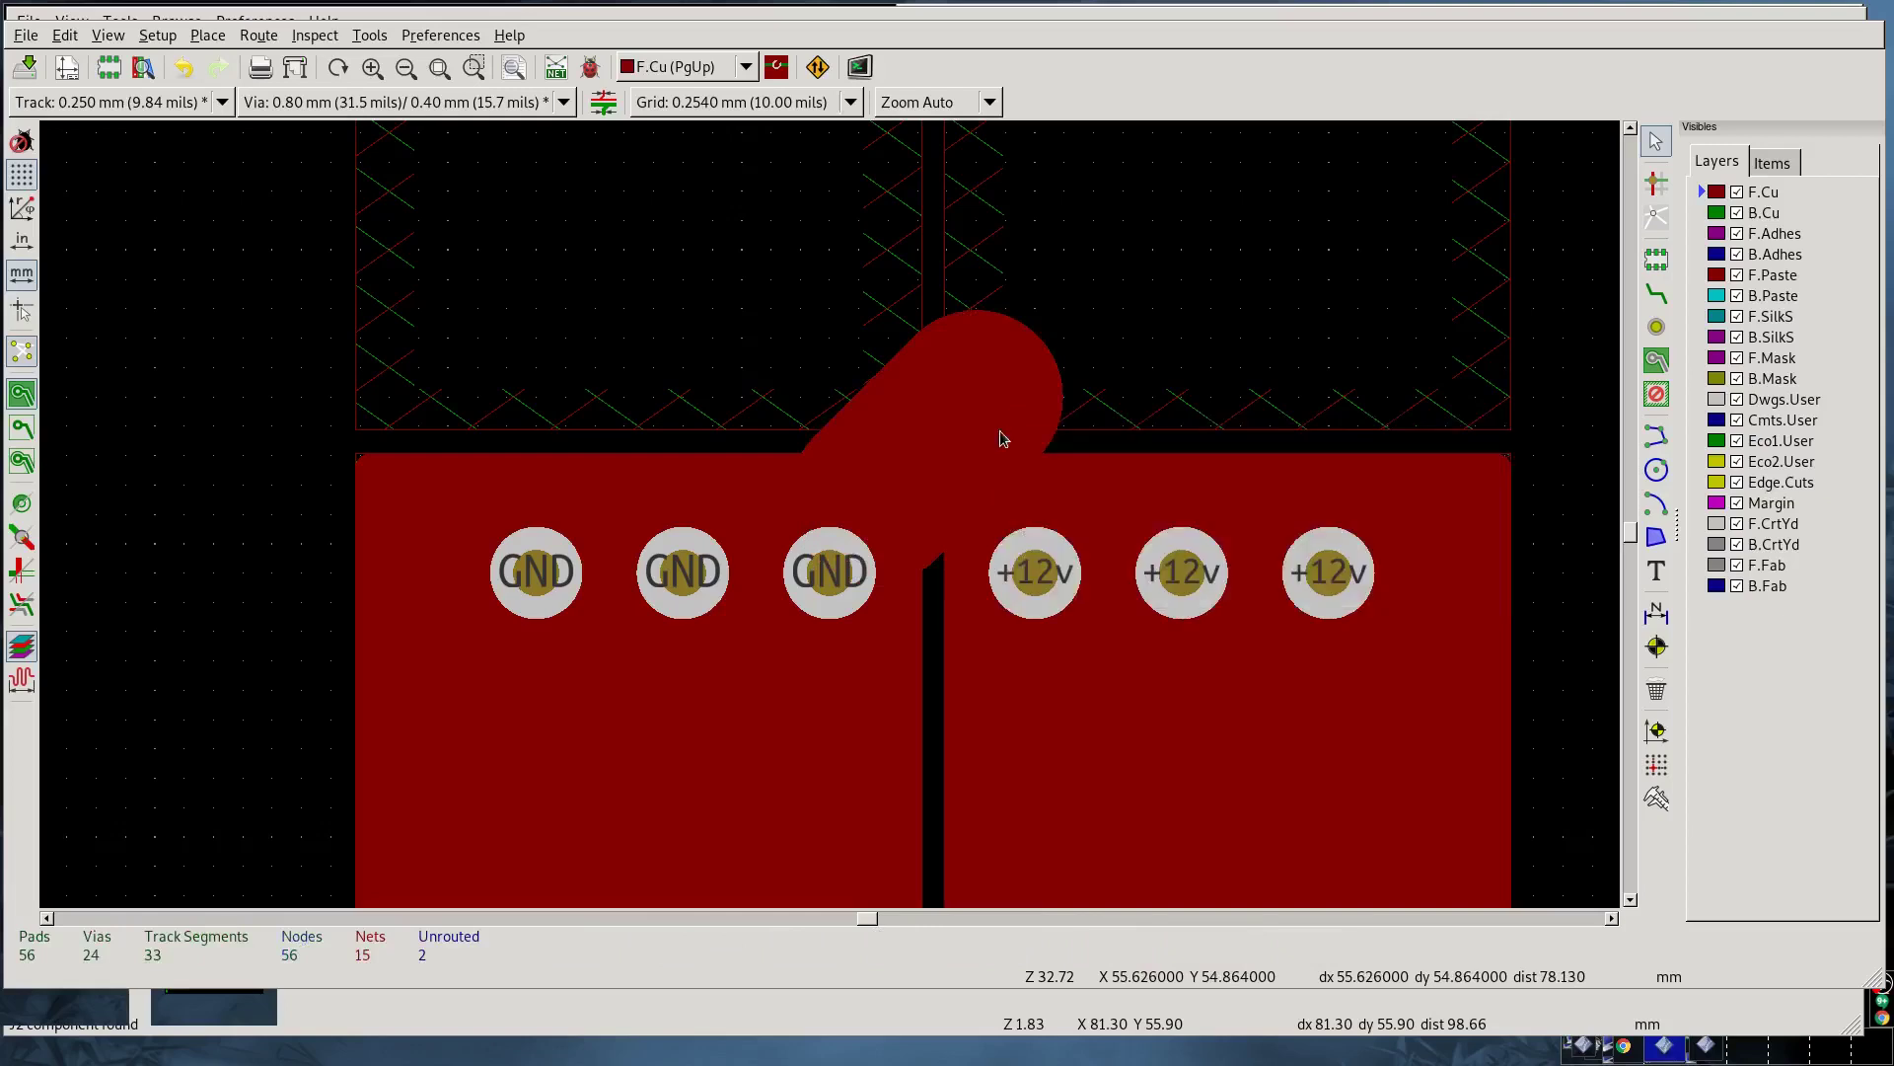
# Step: On B.Cu, change the 0.25 mm +12v track between the zones to 1.5 mm
pyautogui.press('pagedown')
pyautogui.press('x')
pyautogui.click(1035, 573)
pyautogui.rightClick(916, 438)
pyautogui.click(917, 441)
pyautogui.click(918, 434)
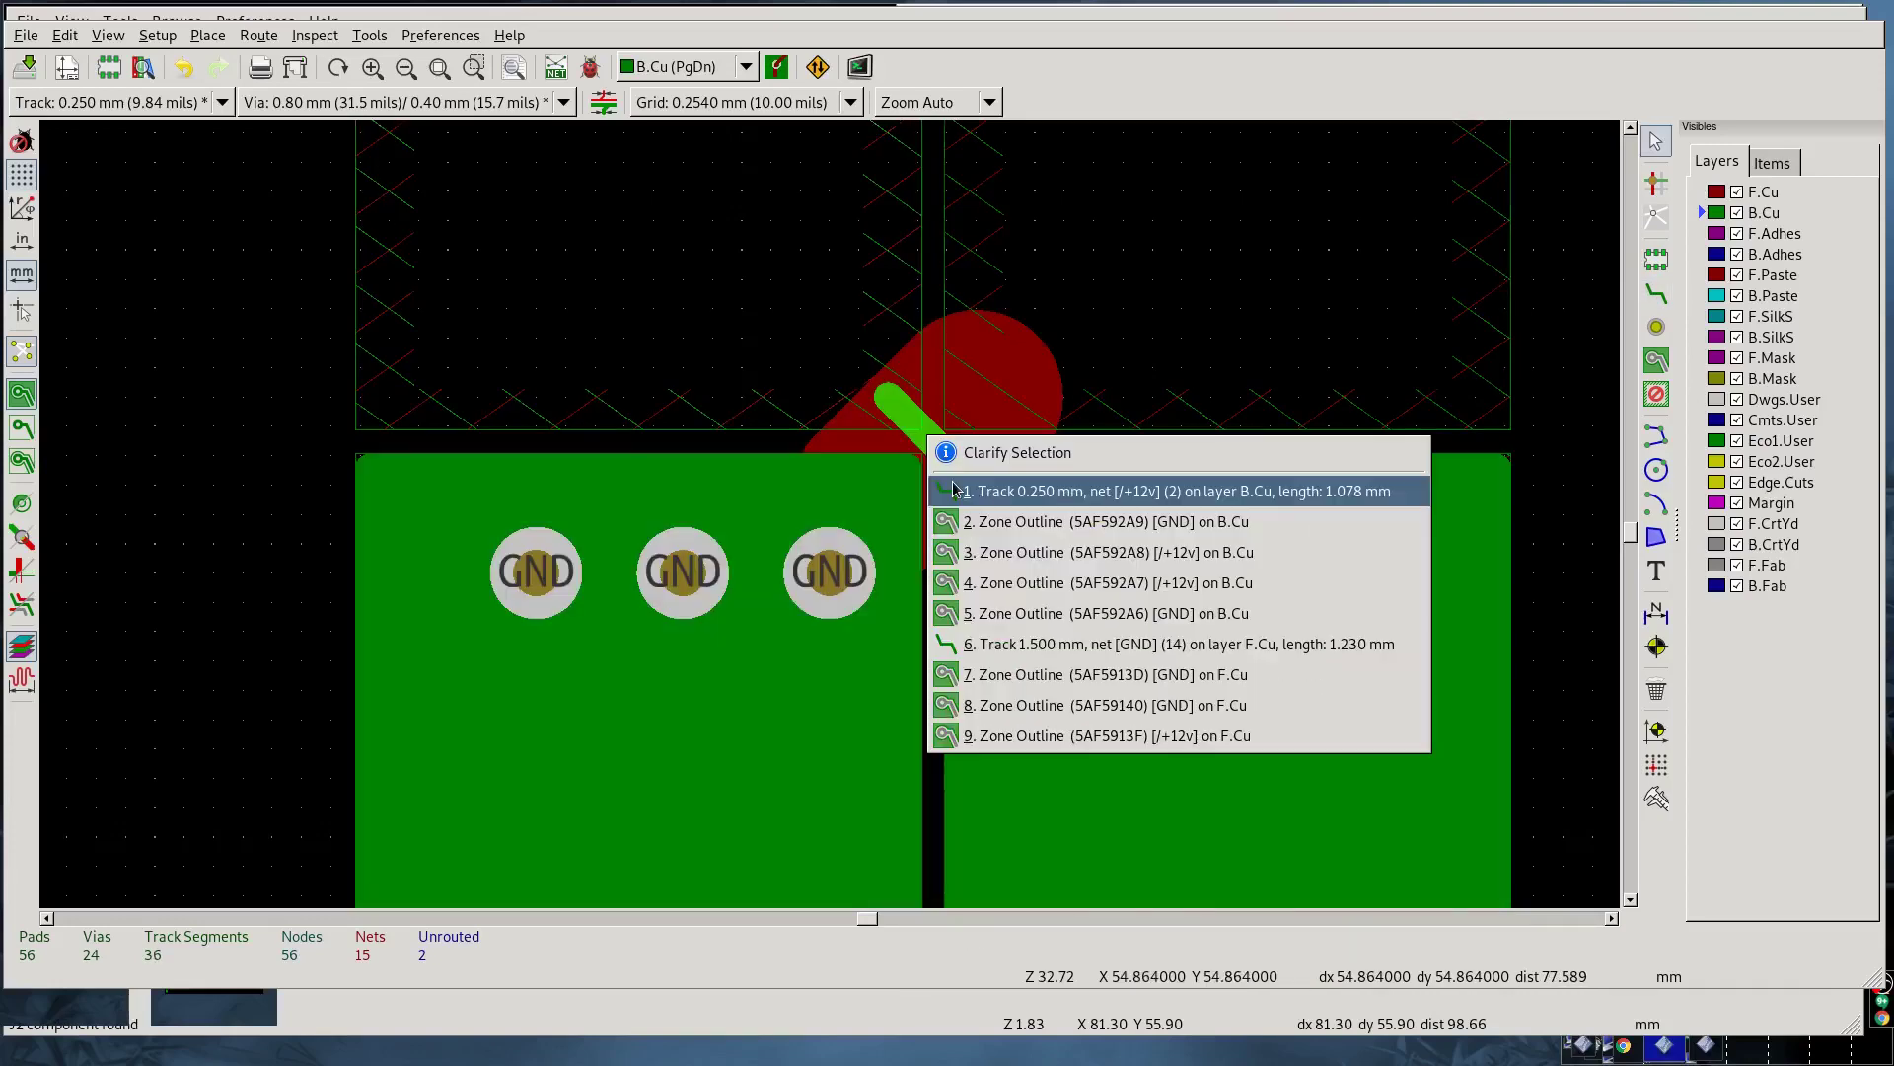
pyautogui.click(947, 491)
pyautogui.doubleClick(917, 431)
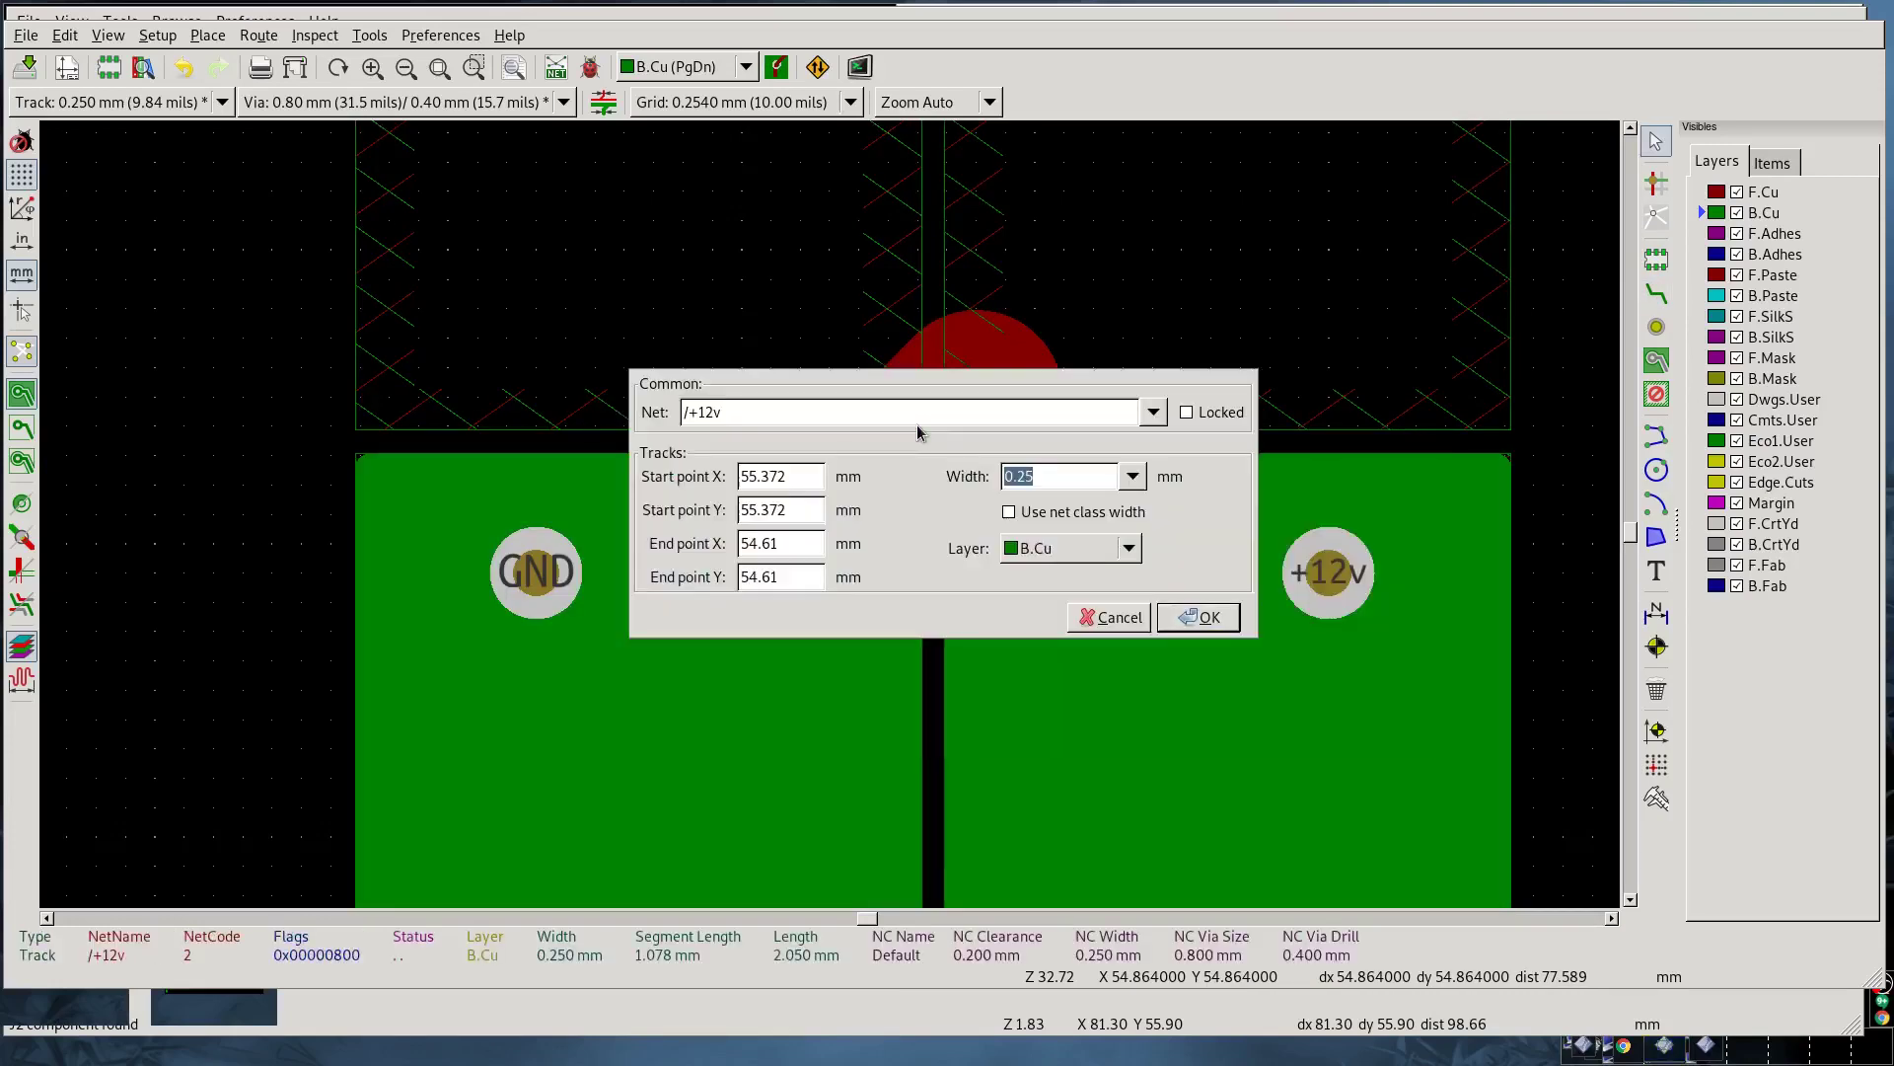
pyautogui.write('1.5')
pyautogui.press('Return')
# Step: Place six back-copper vias: three on the upper GND pad area, three on the +12v area
pyautogui.scroll(-3, 833, 516)
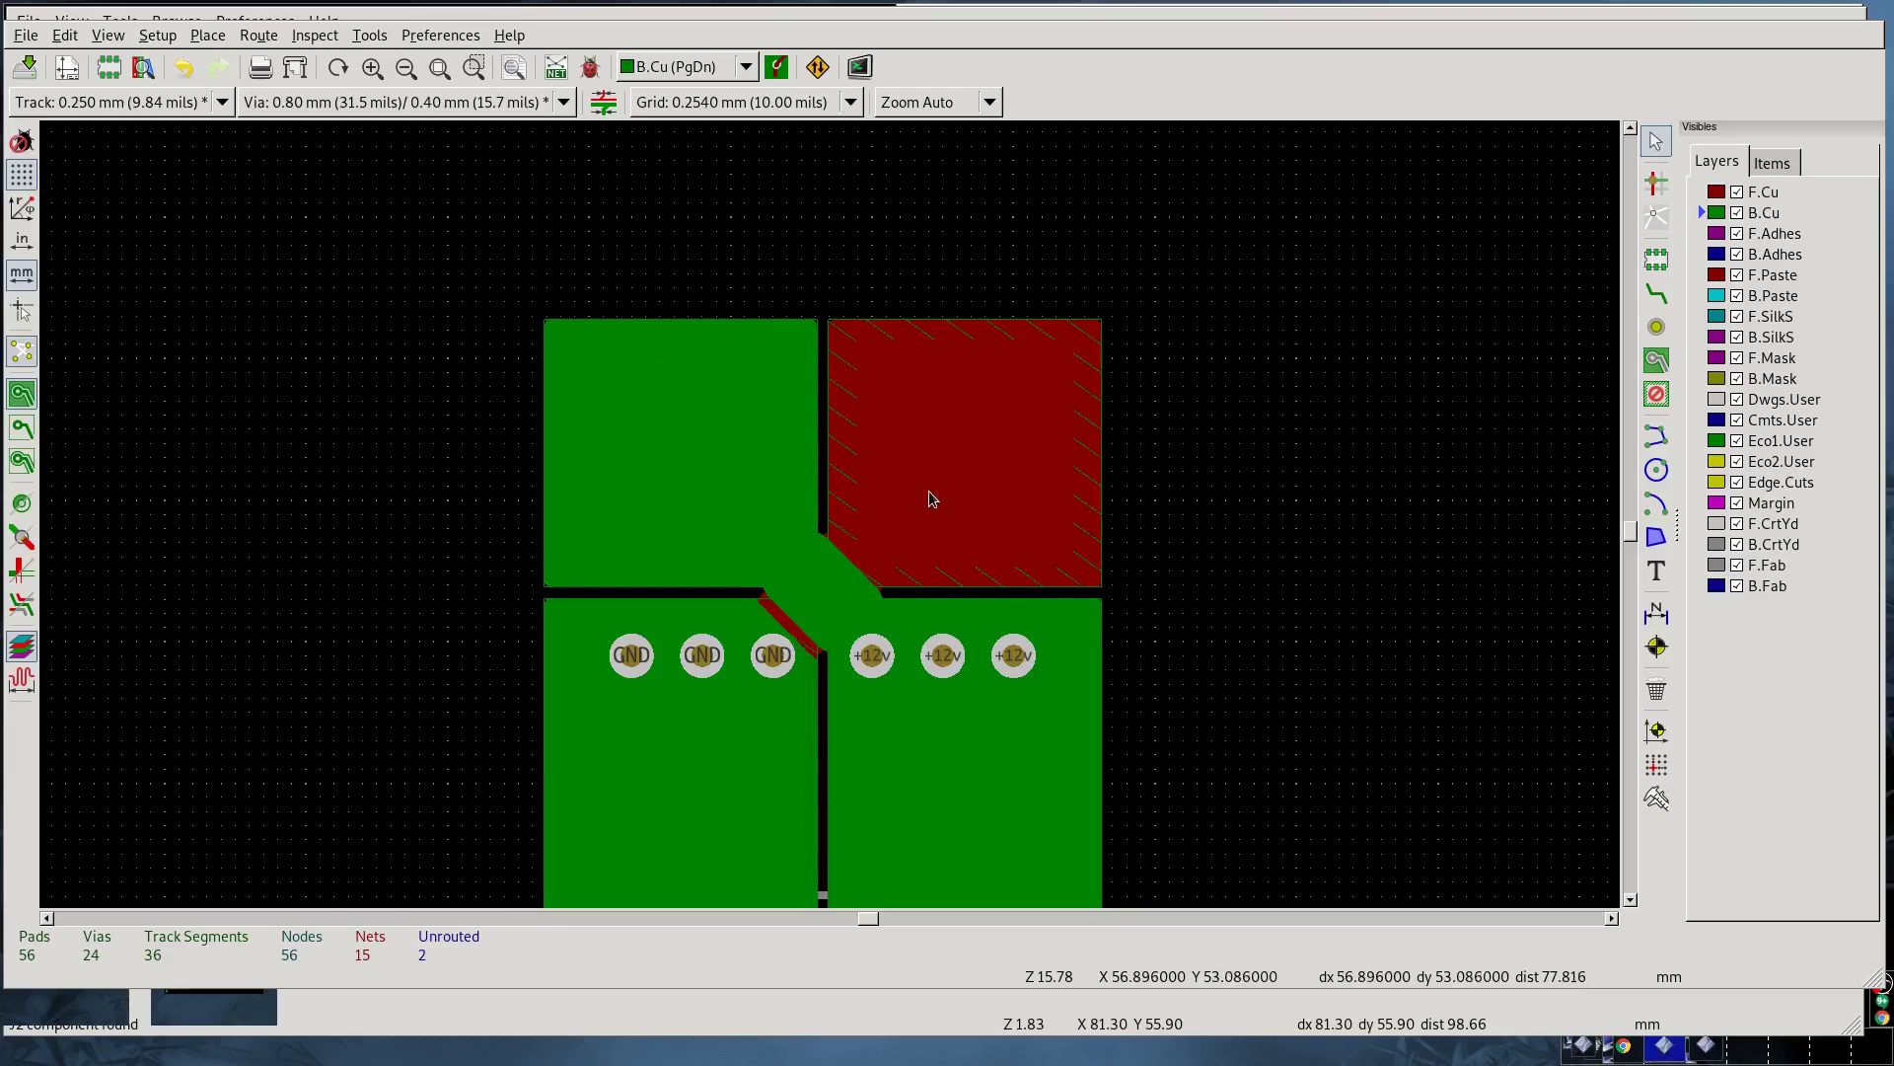
pyautogui.press('pageup')
pyautogui.press('pagedown')
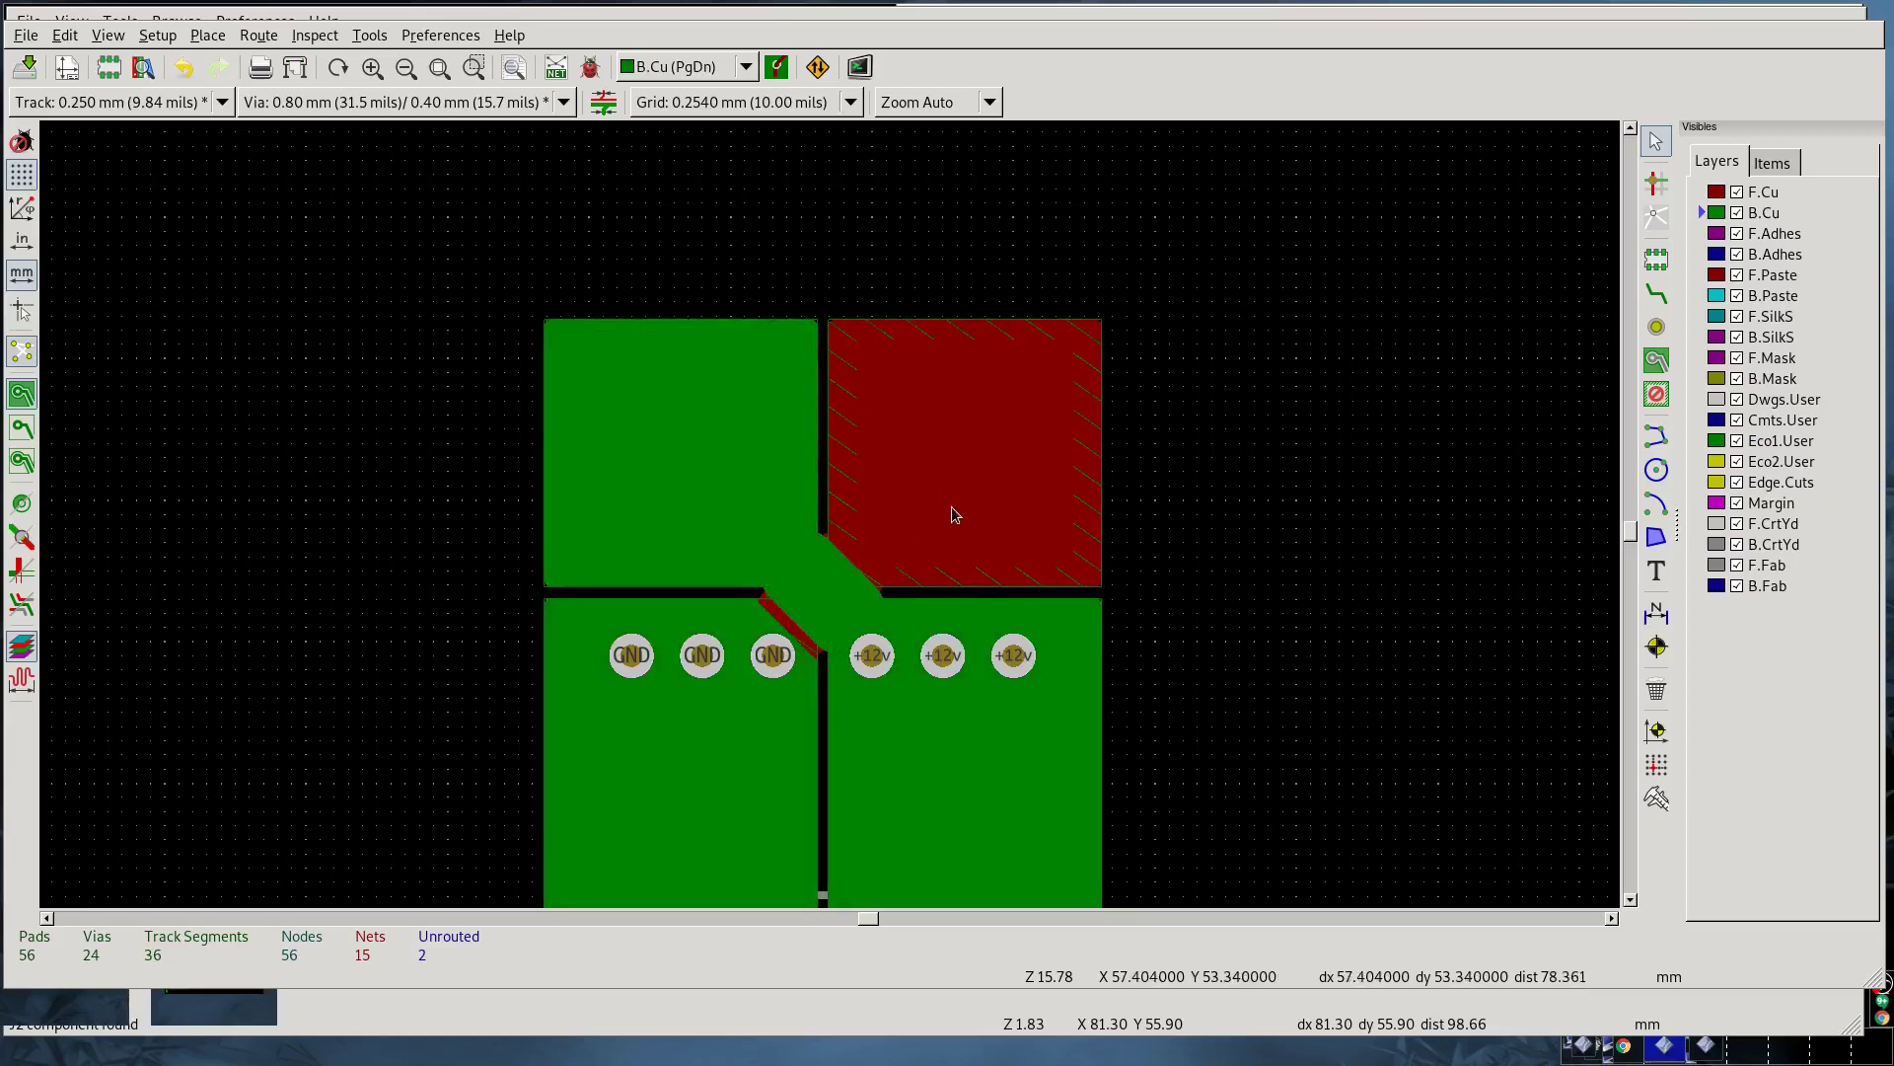
pyautogui.click(1657, 327)
pyautogui.click(886, 358)
pyautogui.click(957, 358)
pyautogui.click(1027, 357)
pyautogui.click(759, 358)
pyautogui.click(688, 357)
pyautogui.click(617, 357)
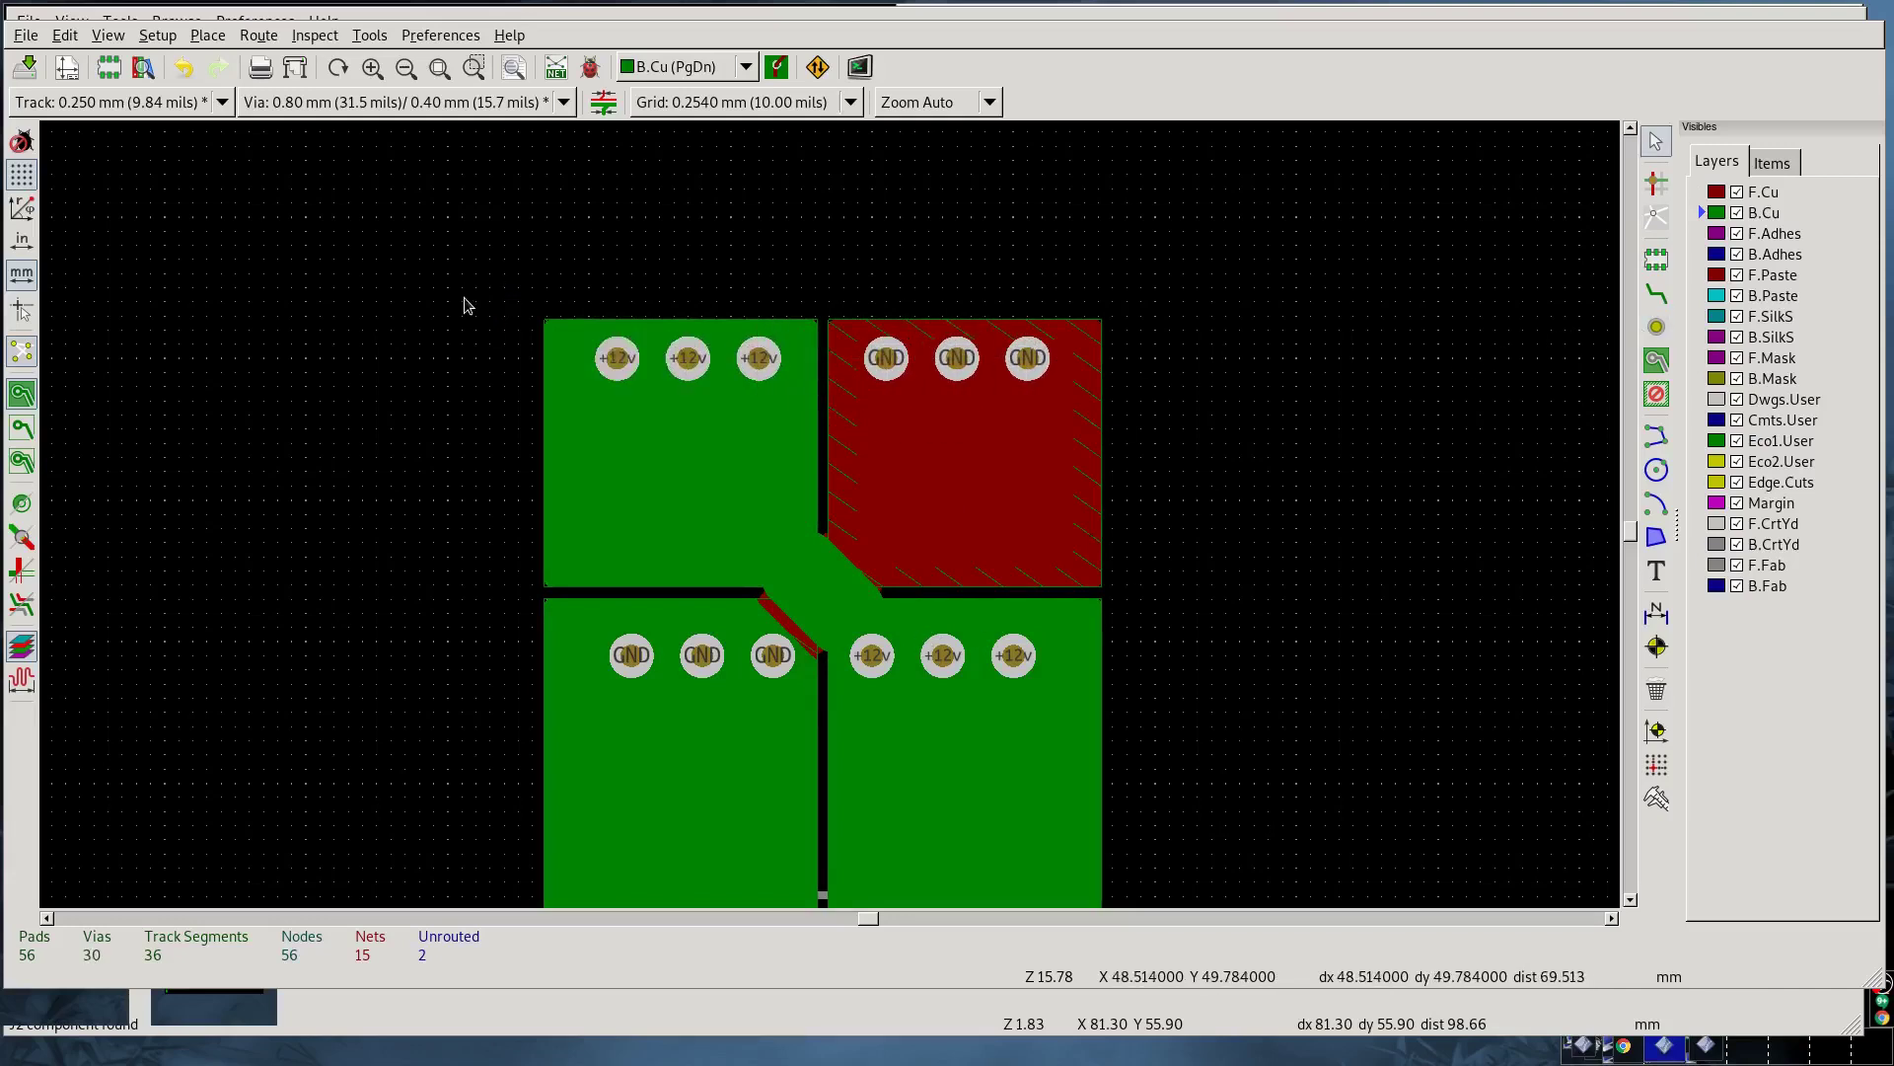
# Step: Refill the copper zones and save the board
pyautogui.press('b')
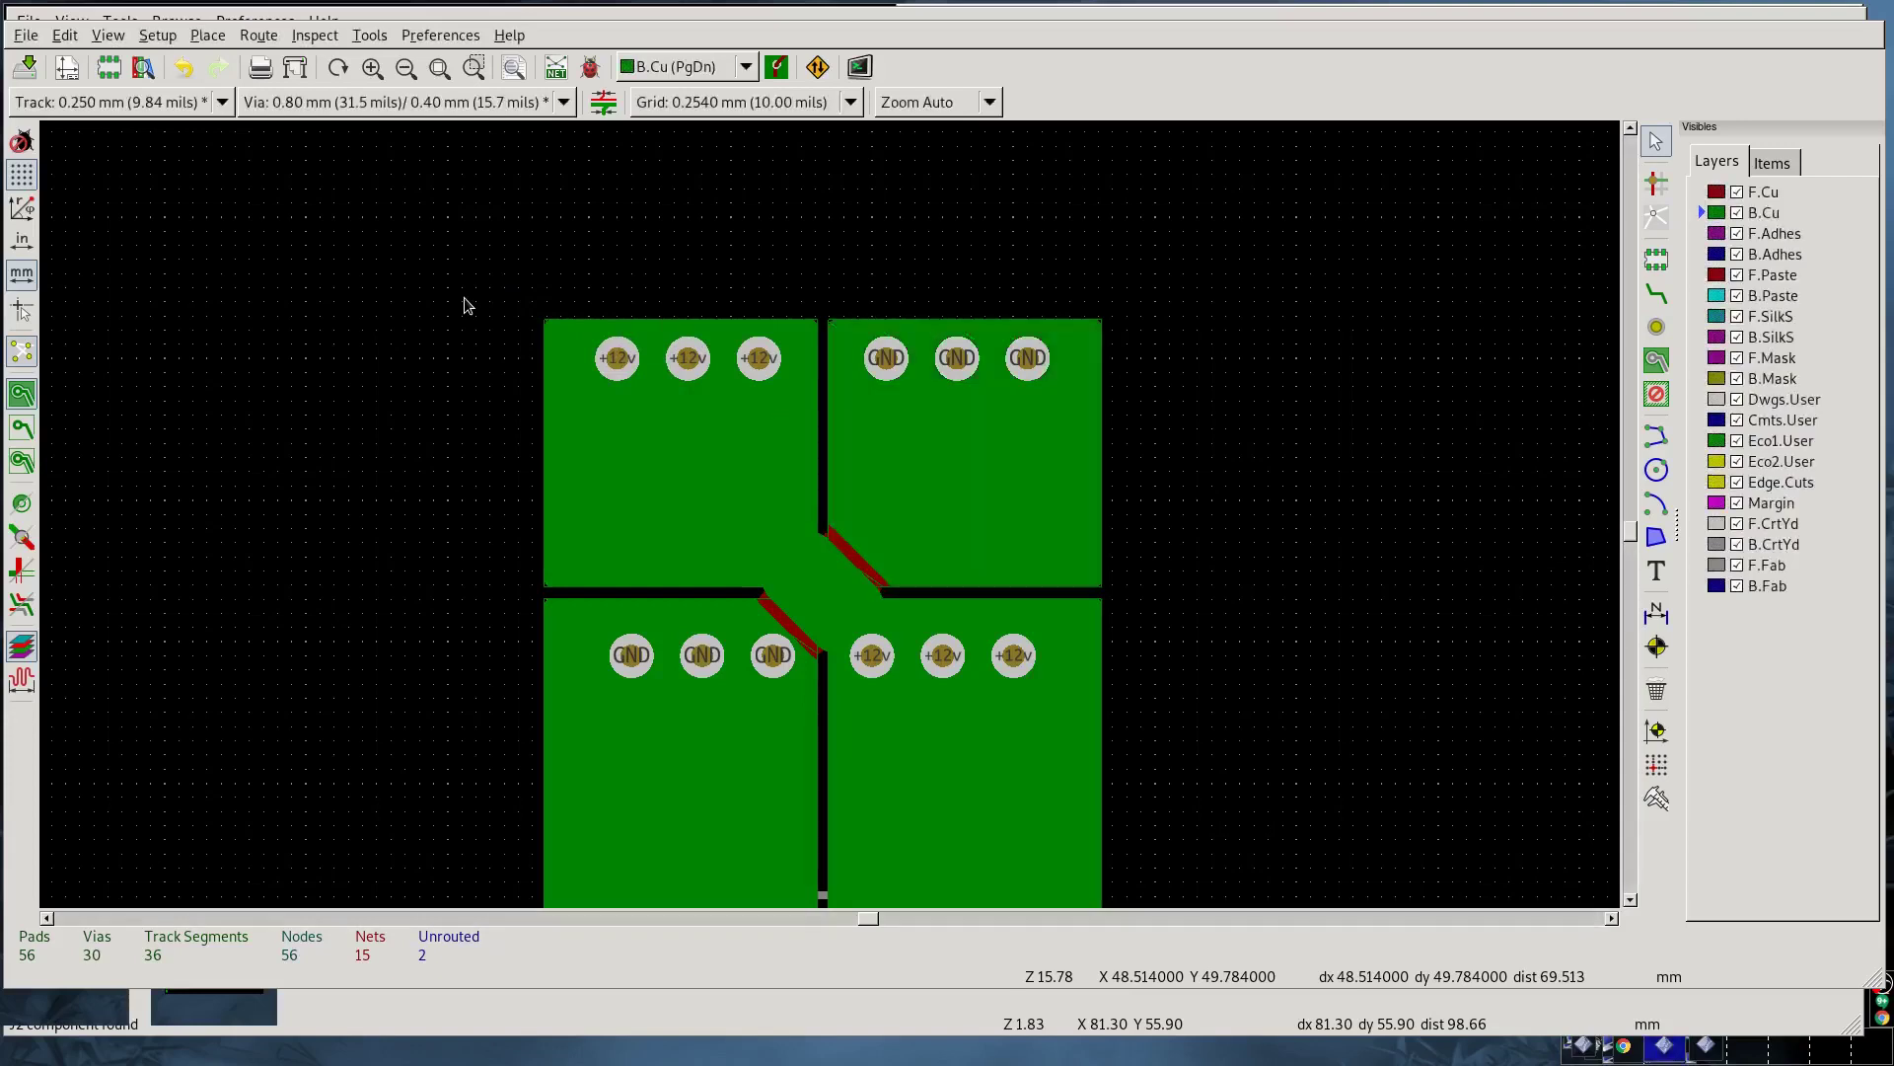
pyautogui.press('pageup')
pyautogui.hotkey('ctrl', 's')
pyautogui.scroll(-2, 748, 344)
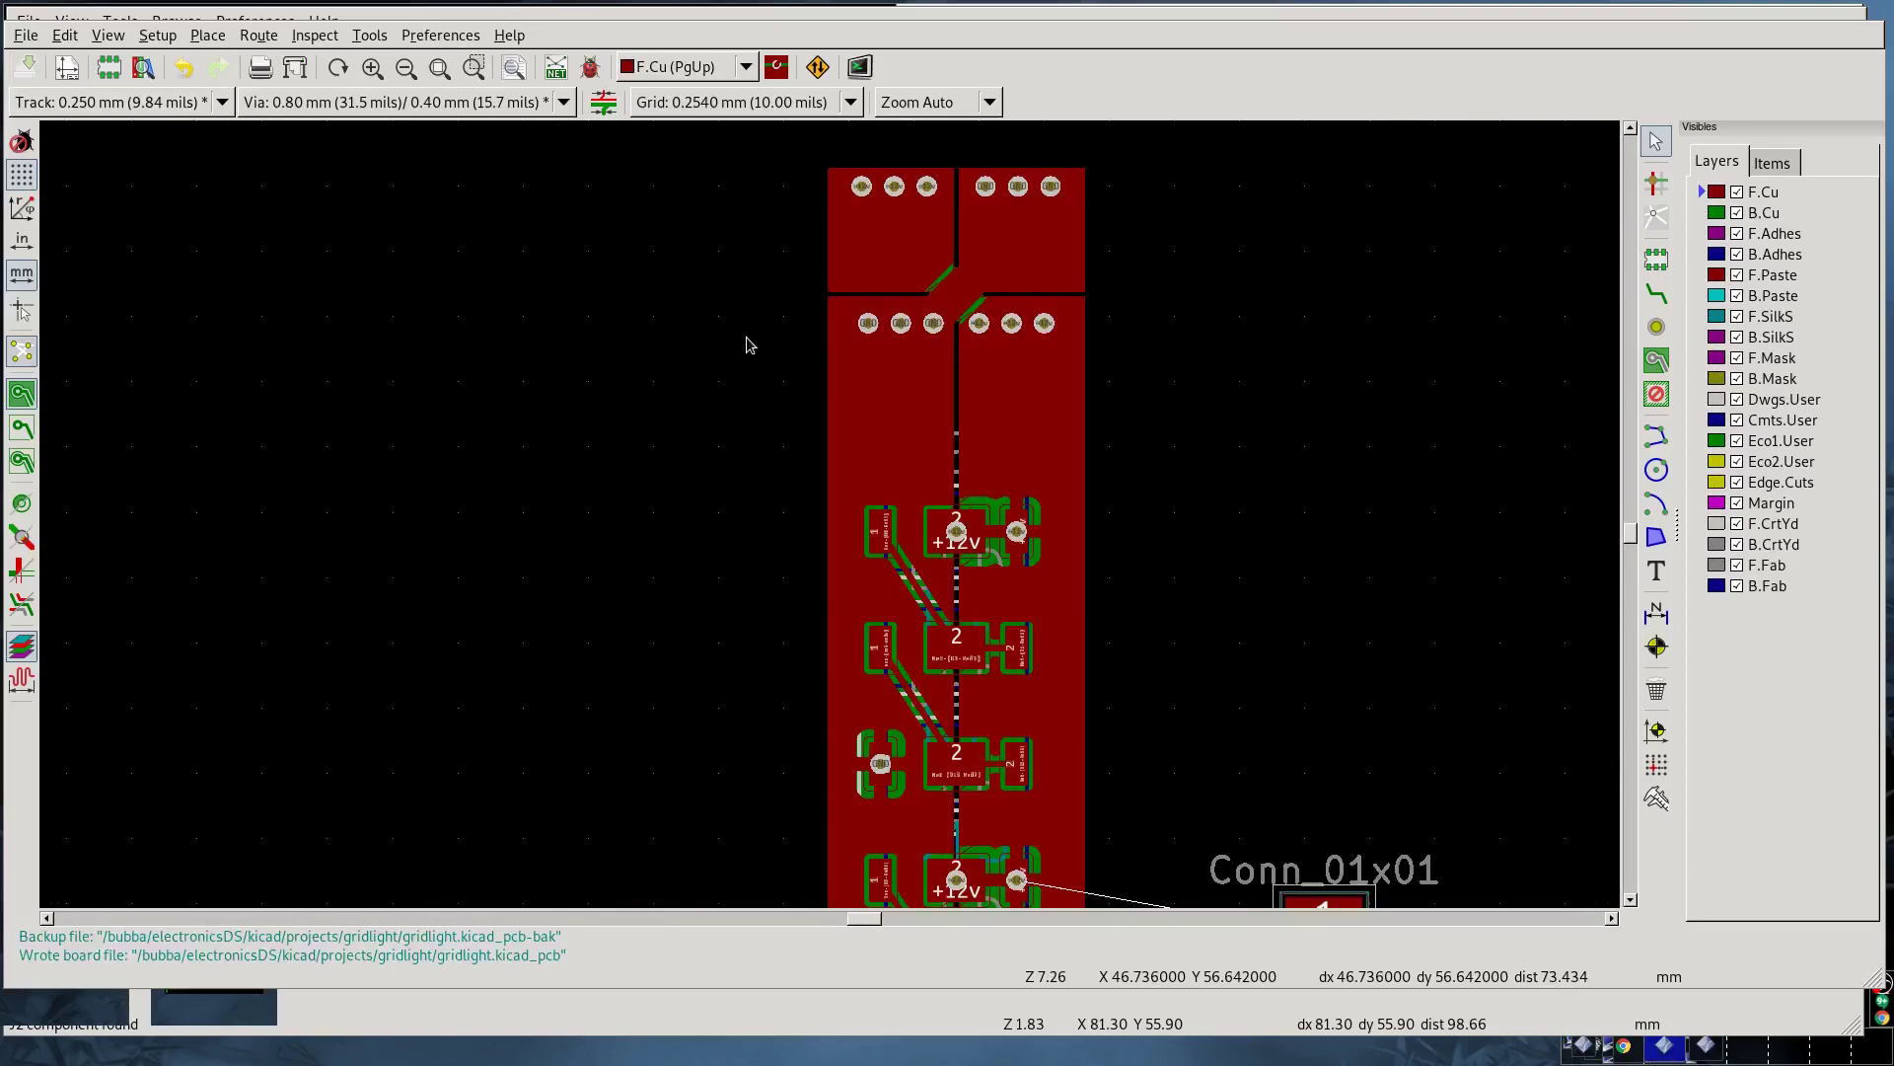
# Step: Browse the External Plugins list, then close it
pyautogui.click(370, 34)
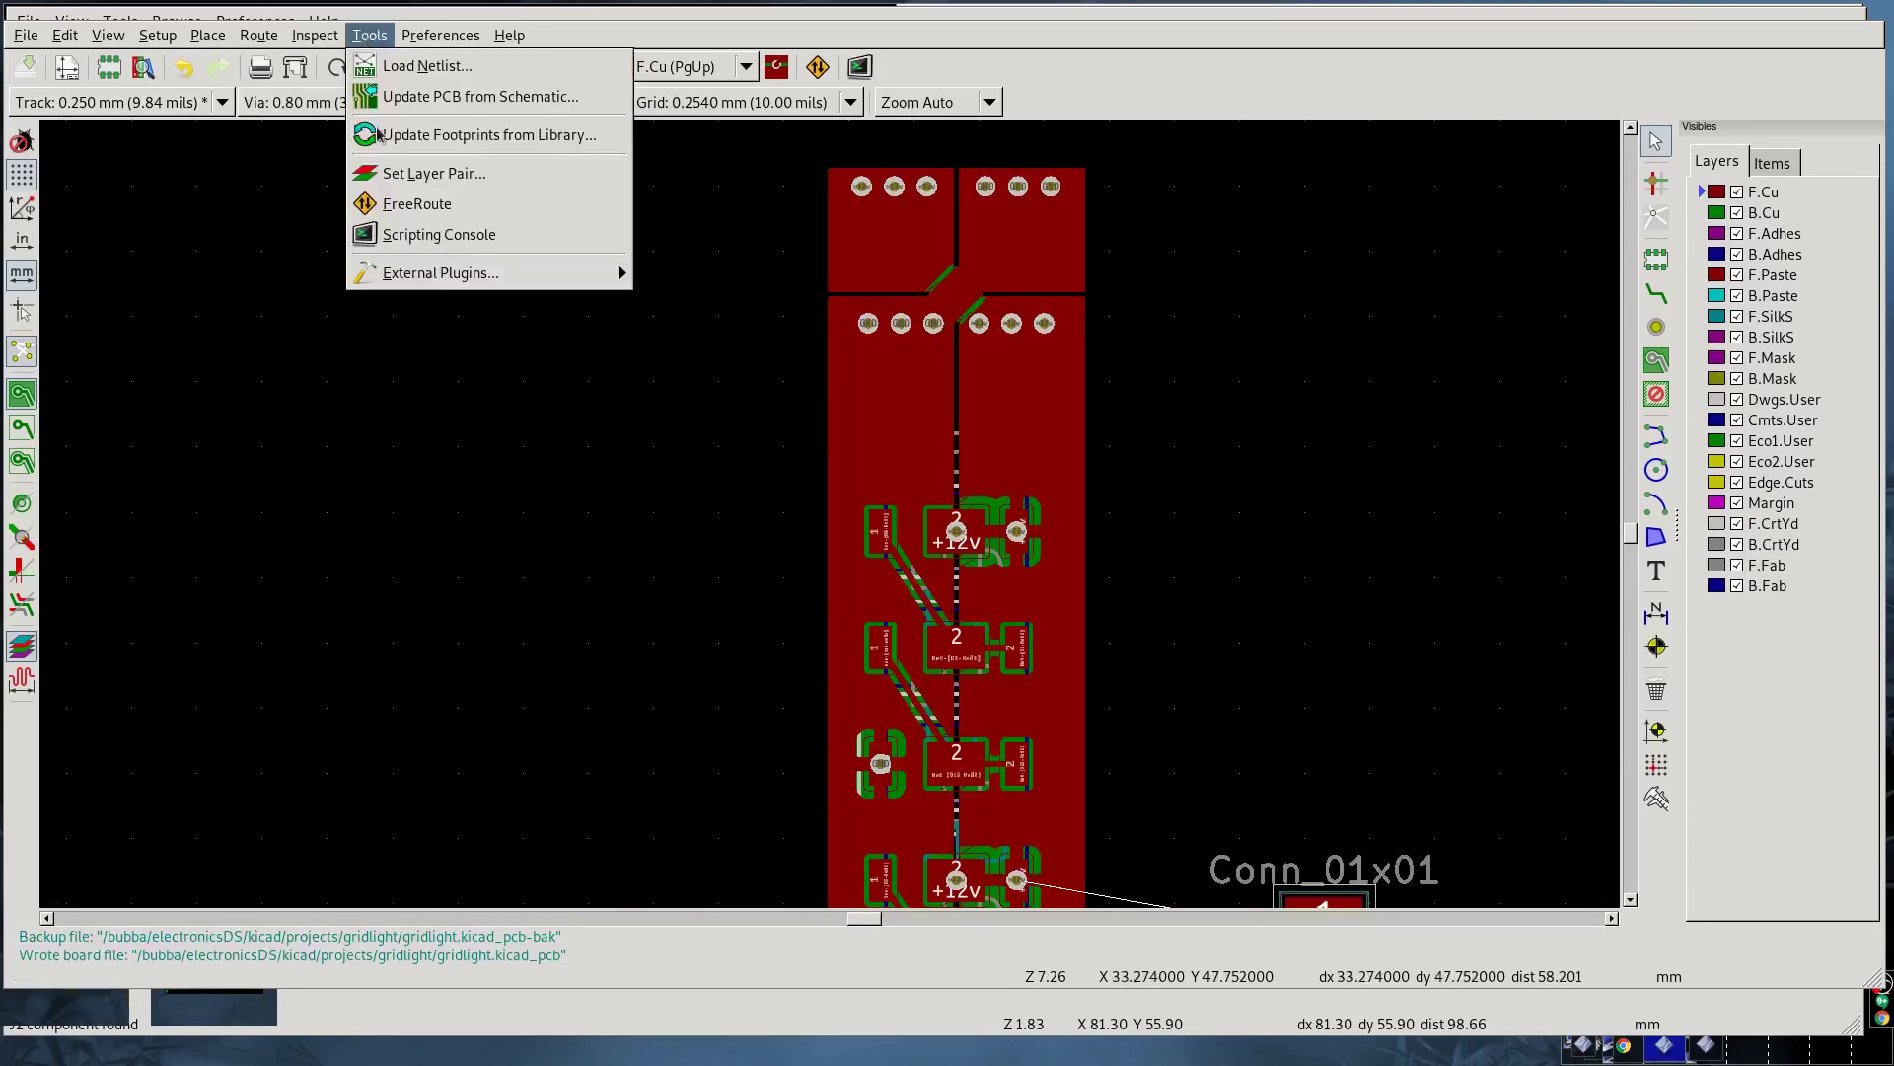
pyautogui.moveTo(423, 274)
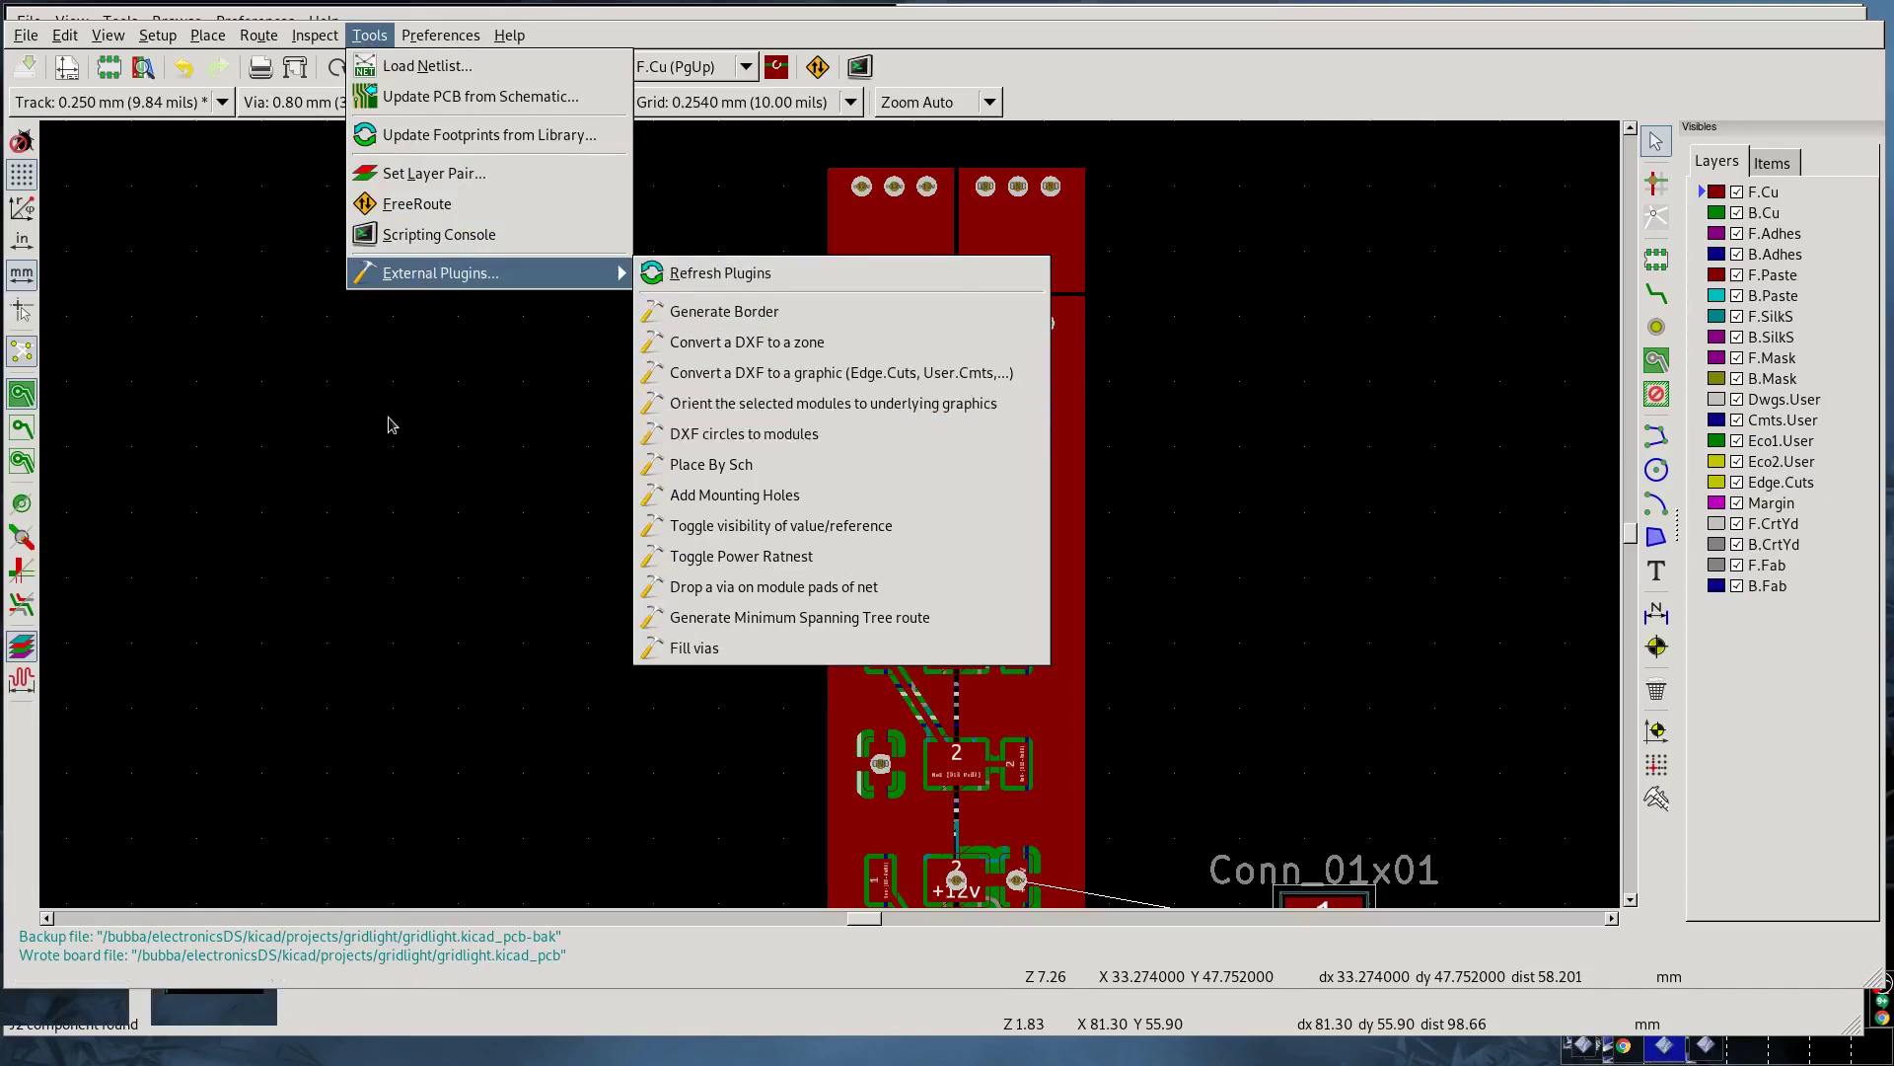
pyautogui.click(604, 427)
# Step: In Fusion 360, open the 'mounting holes' sketch for editing, then return to the host desktop
pyautogui.hotkey('ctrl', 'alt', 'Right')
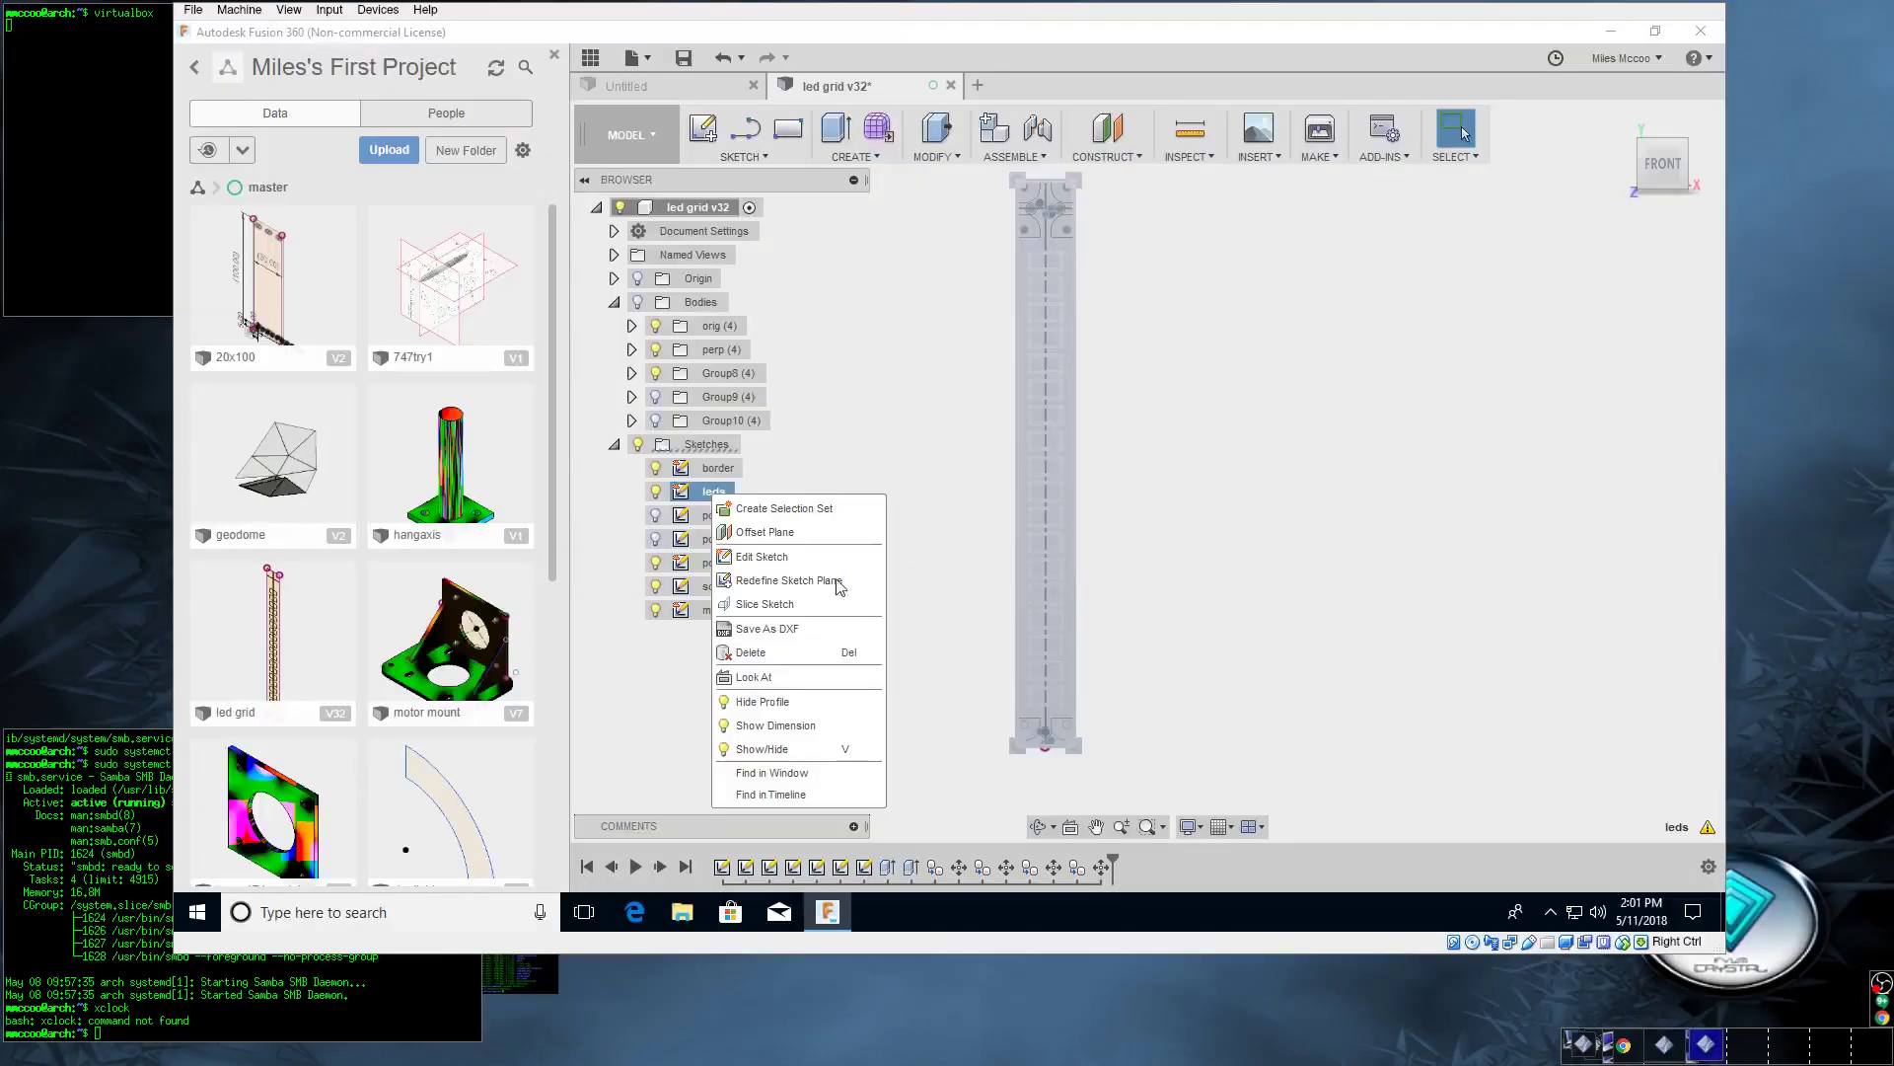
pyautogui.click(661, 621)
pyautogui.keyDown('ctrl'); pyautogui.click(662, 614); pyautogui.keyUp('ctrl')
pyautogui.doubleClick(708, 612)
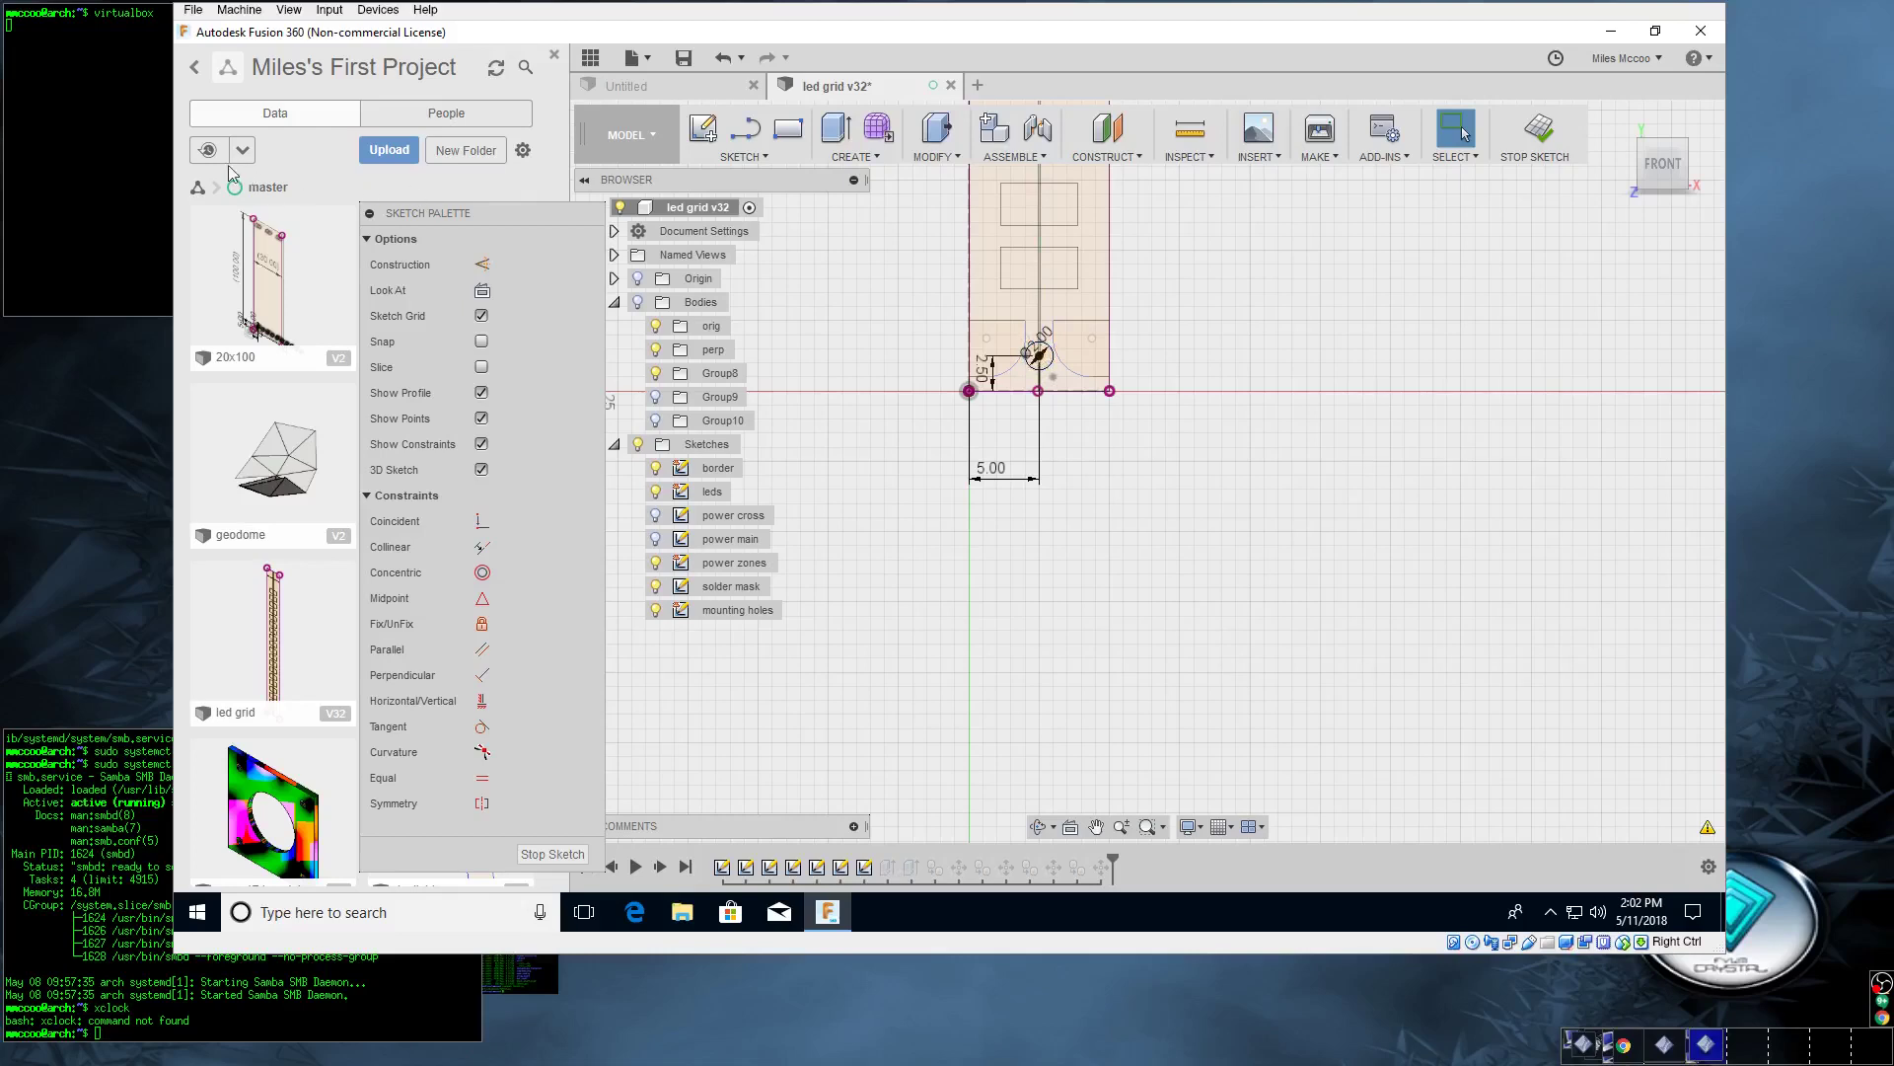
pyautogui.click(111, 141)
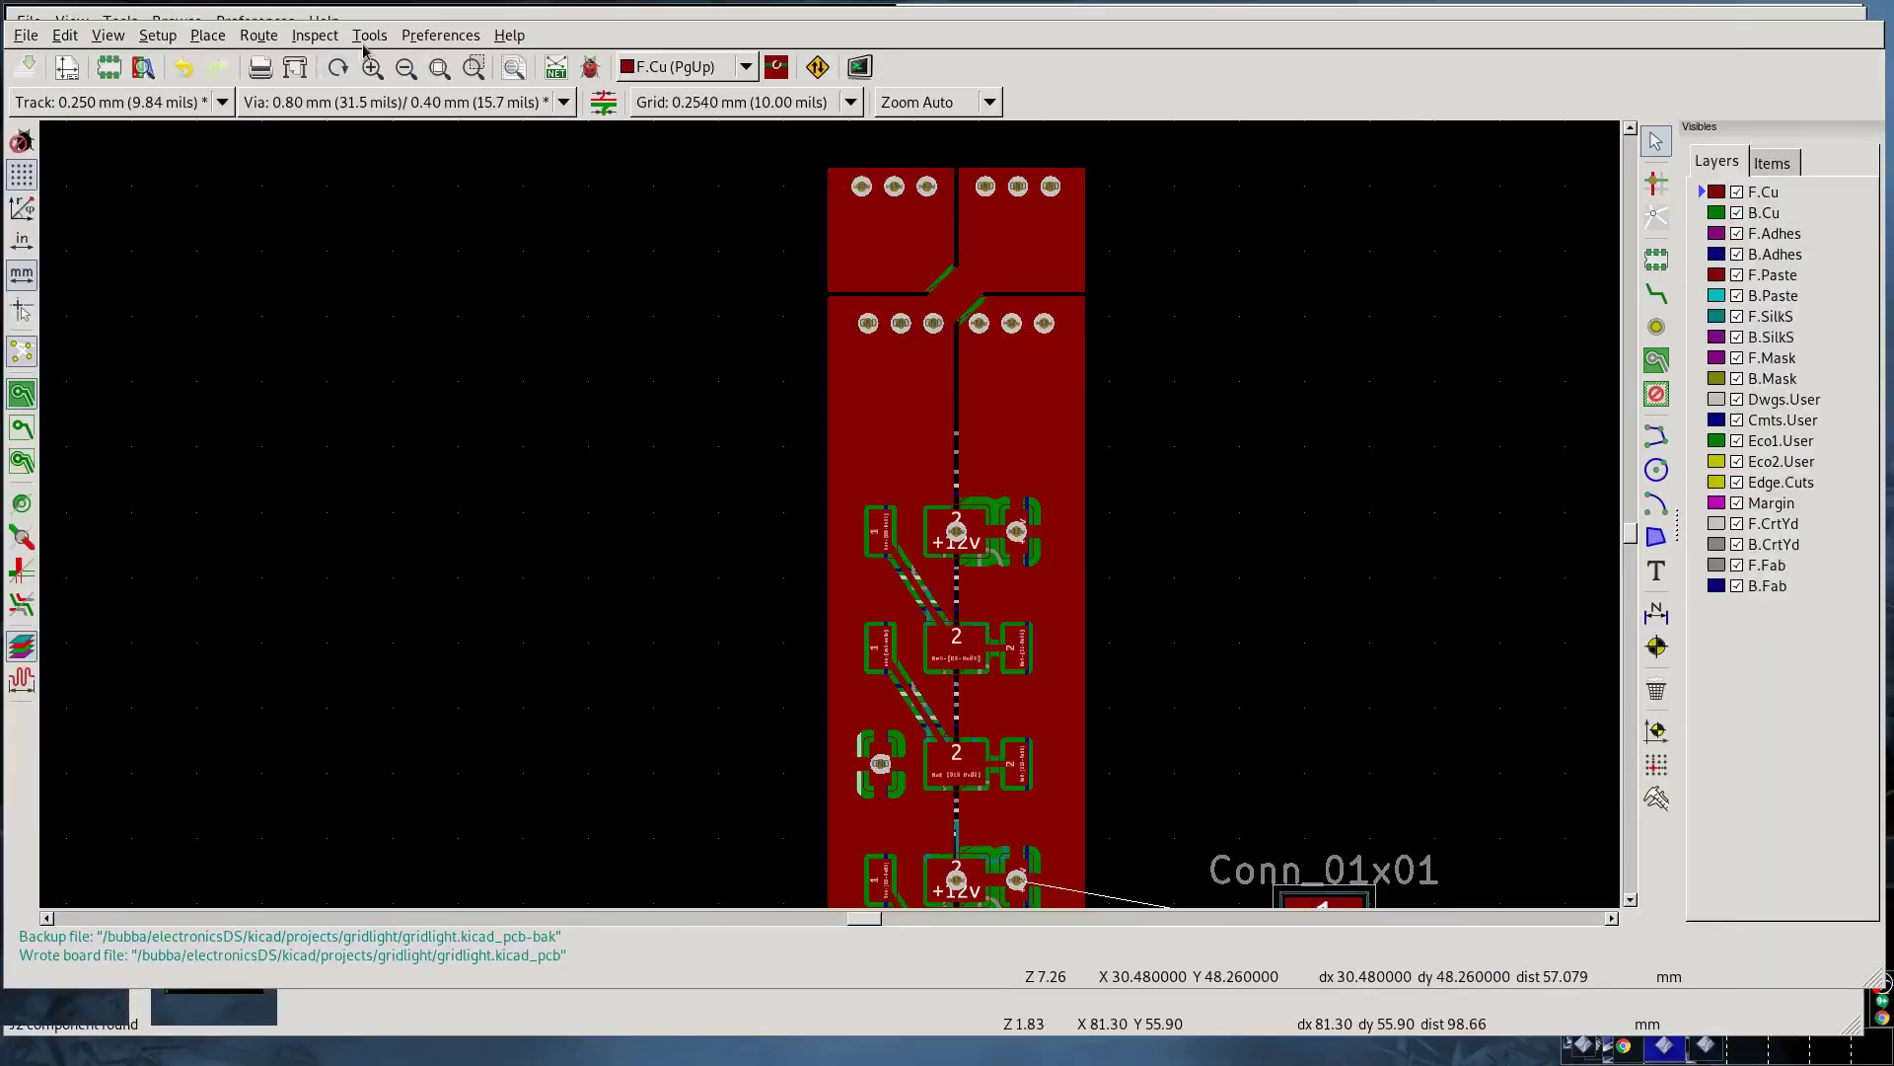
# Step: Open the DXF circles-to-footprints plugin and add a MountingHole_3.2mm_M3_DIN965 mapping row
pyautogui.click(370, 35)
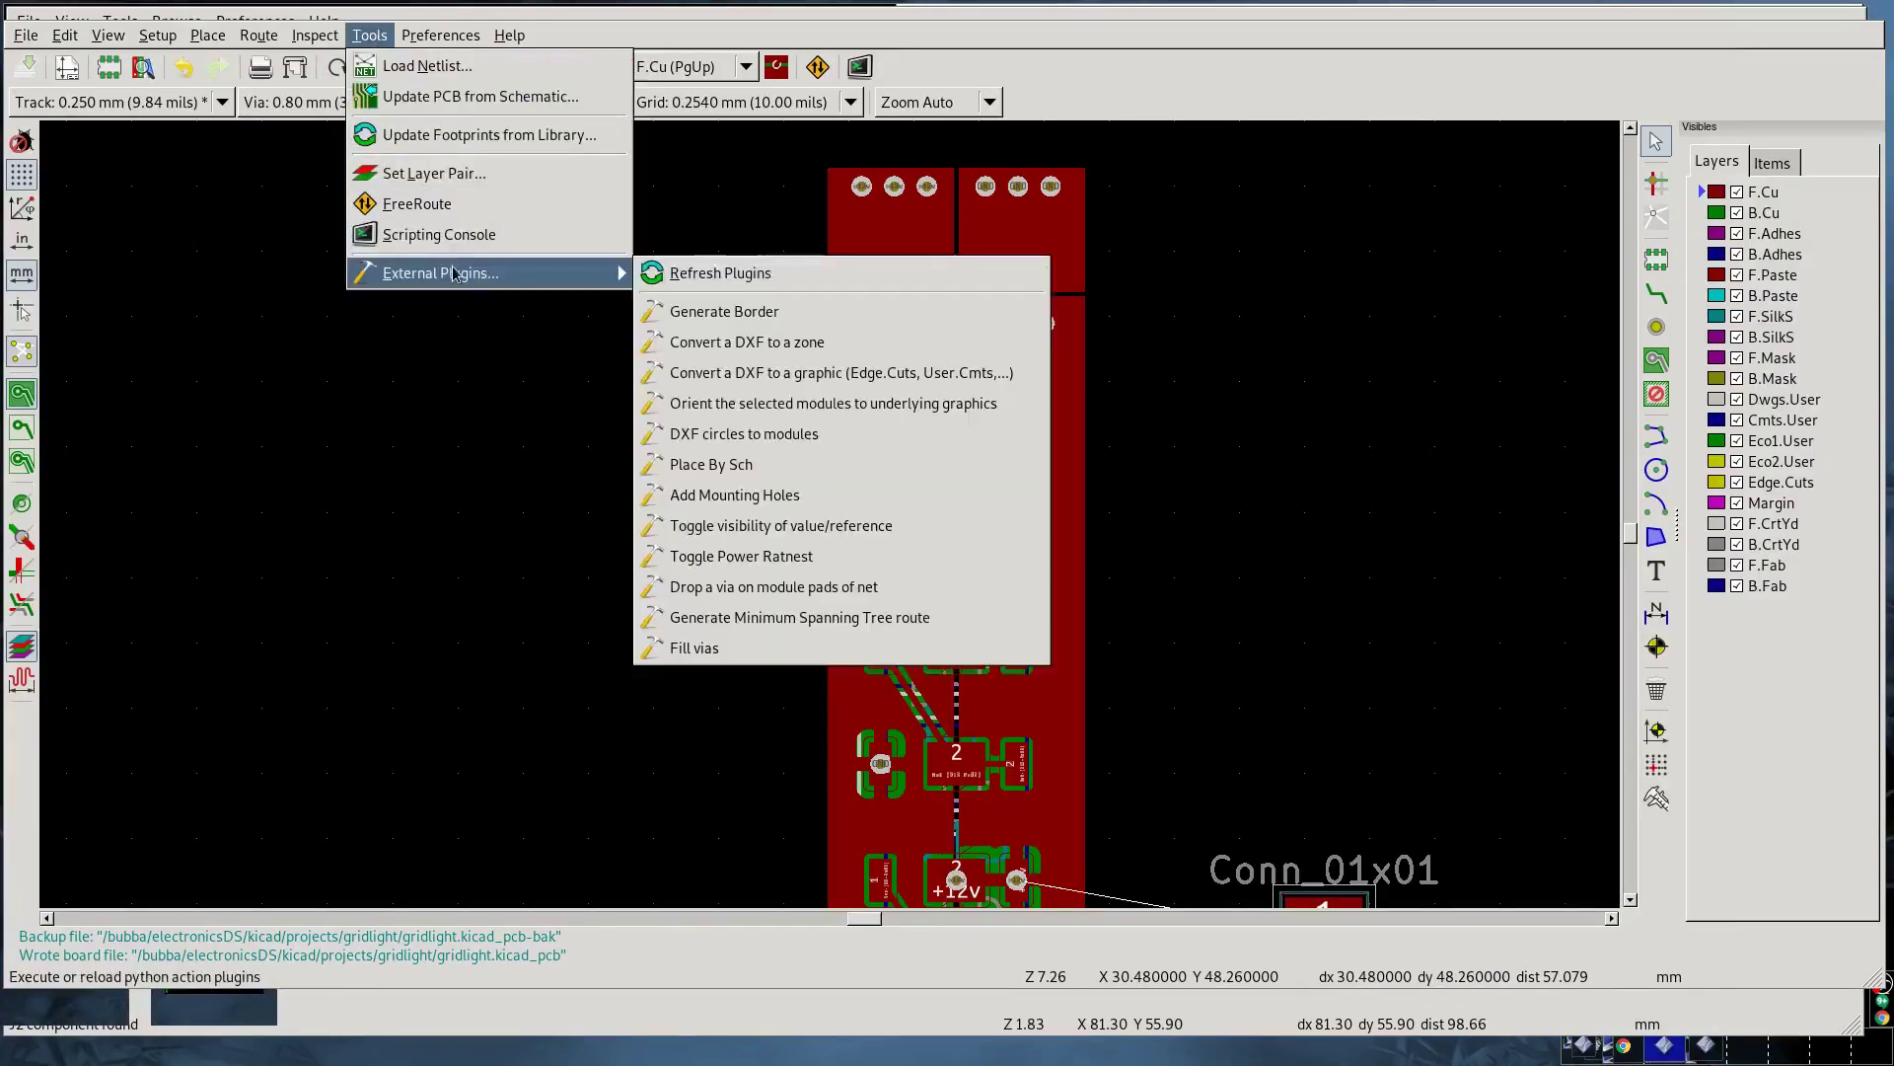
pyautogui.click(742, 436)
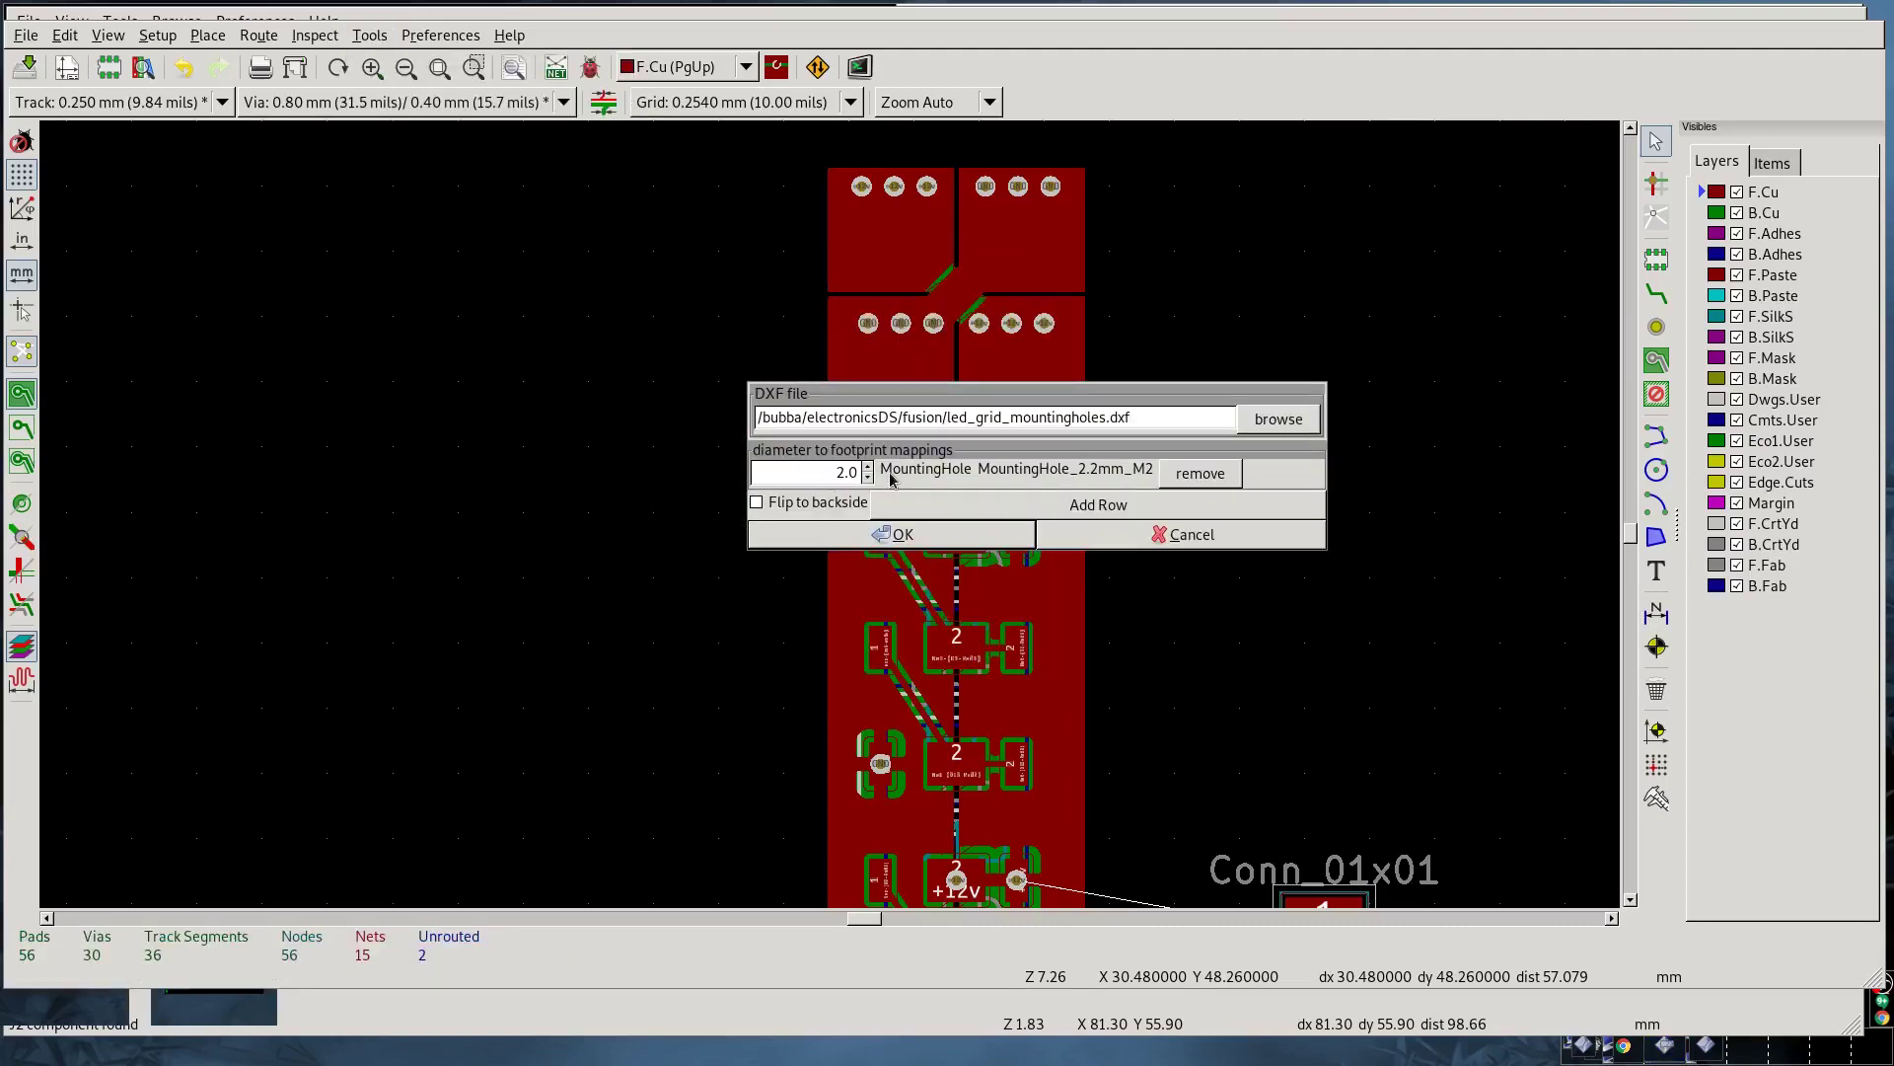
pyautogui.click(900, 504)
pyautogui.scroll(-2, 900, 505)
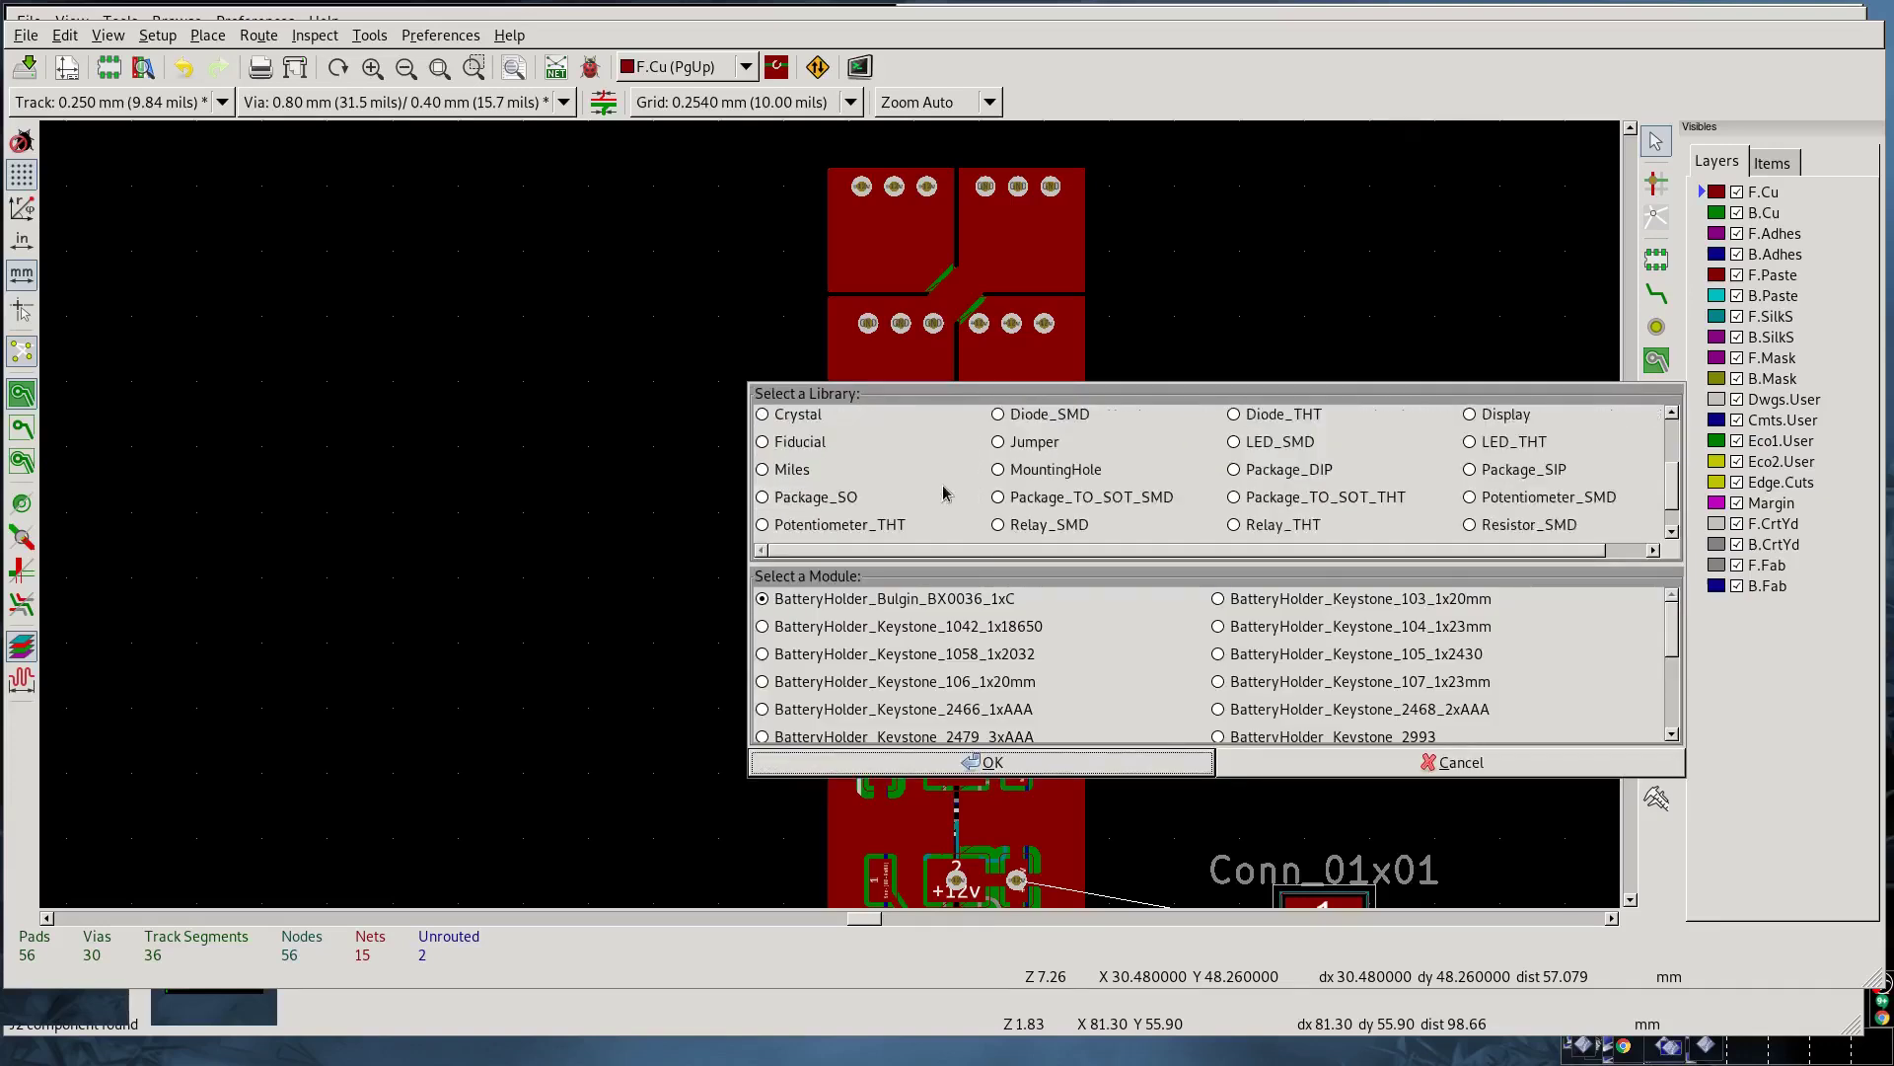
pyautogui.click(1051, 469)
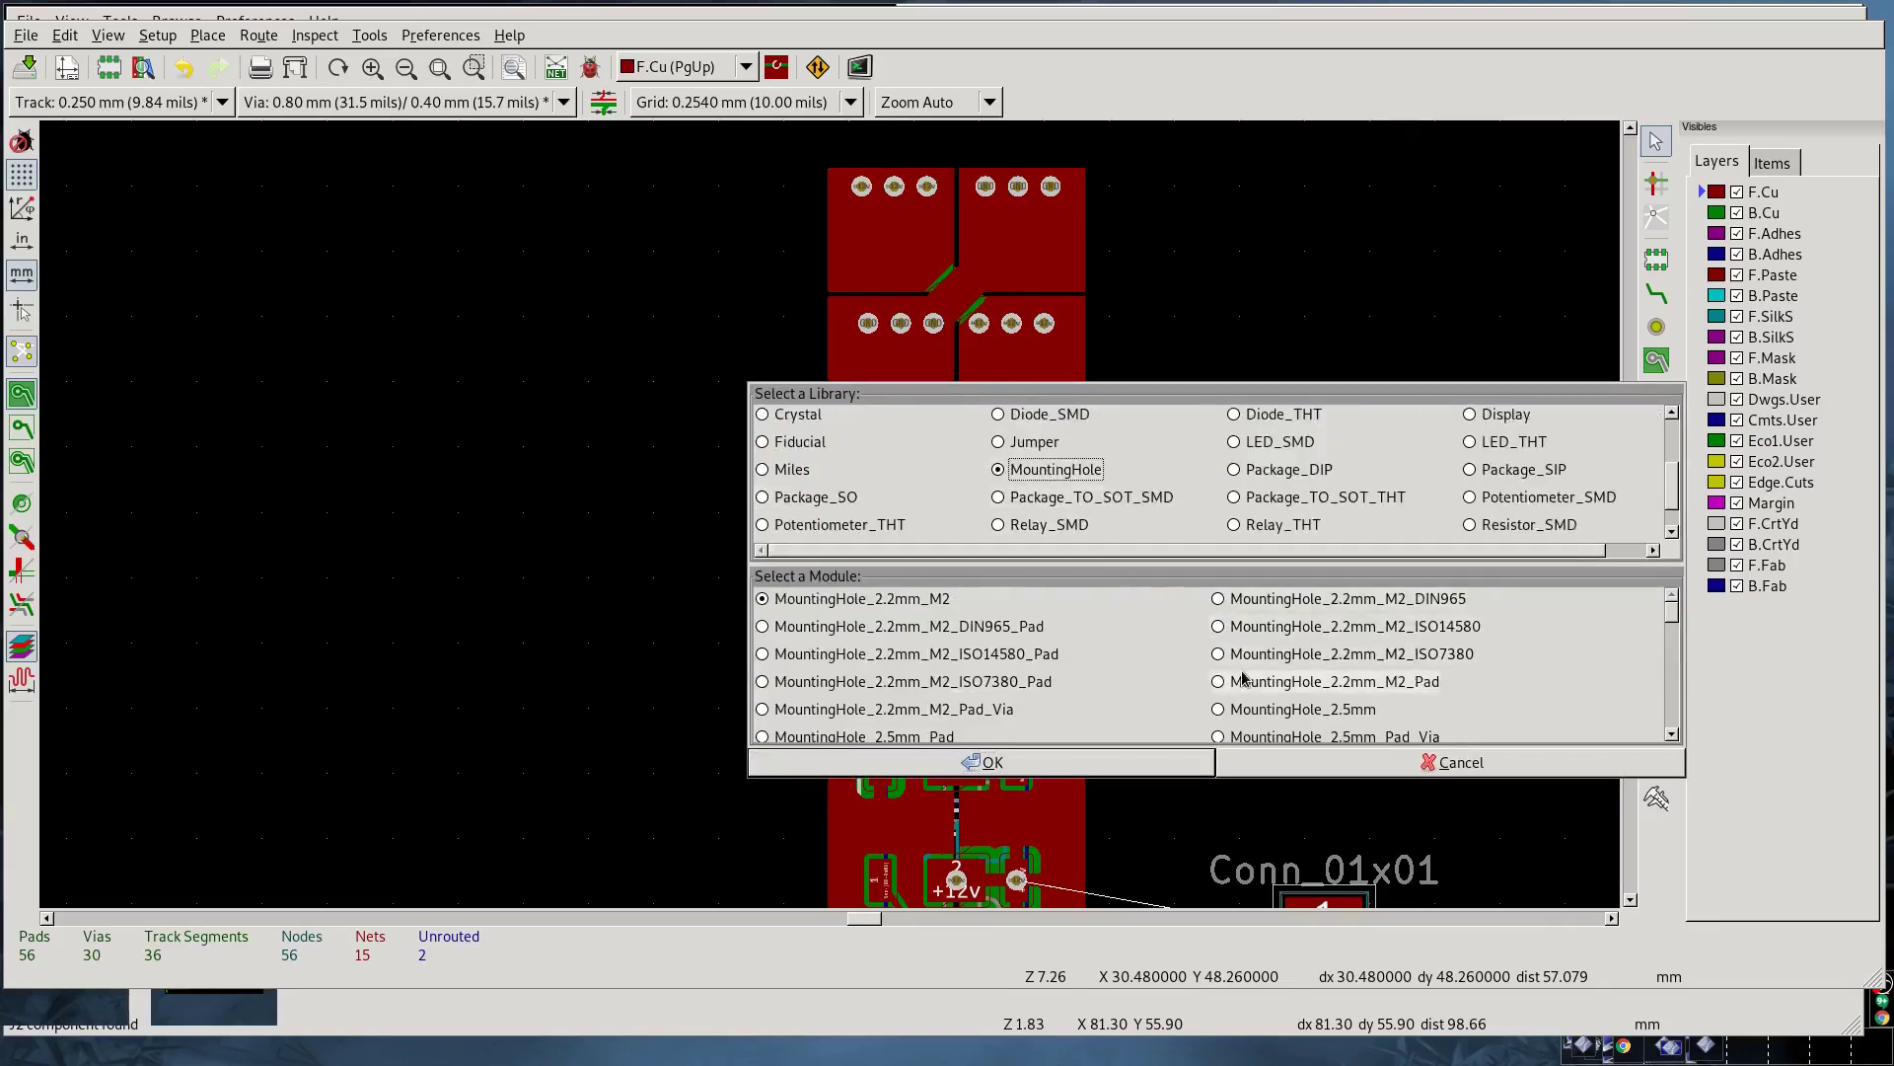
pyautogui.scroll(-5, 1217, 680)
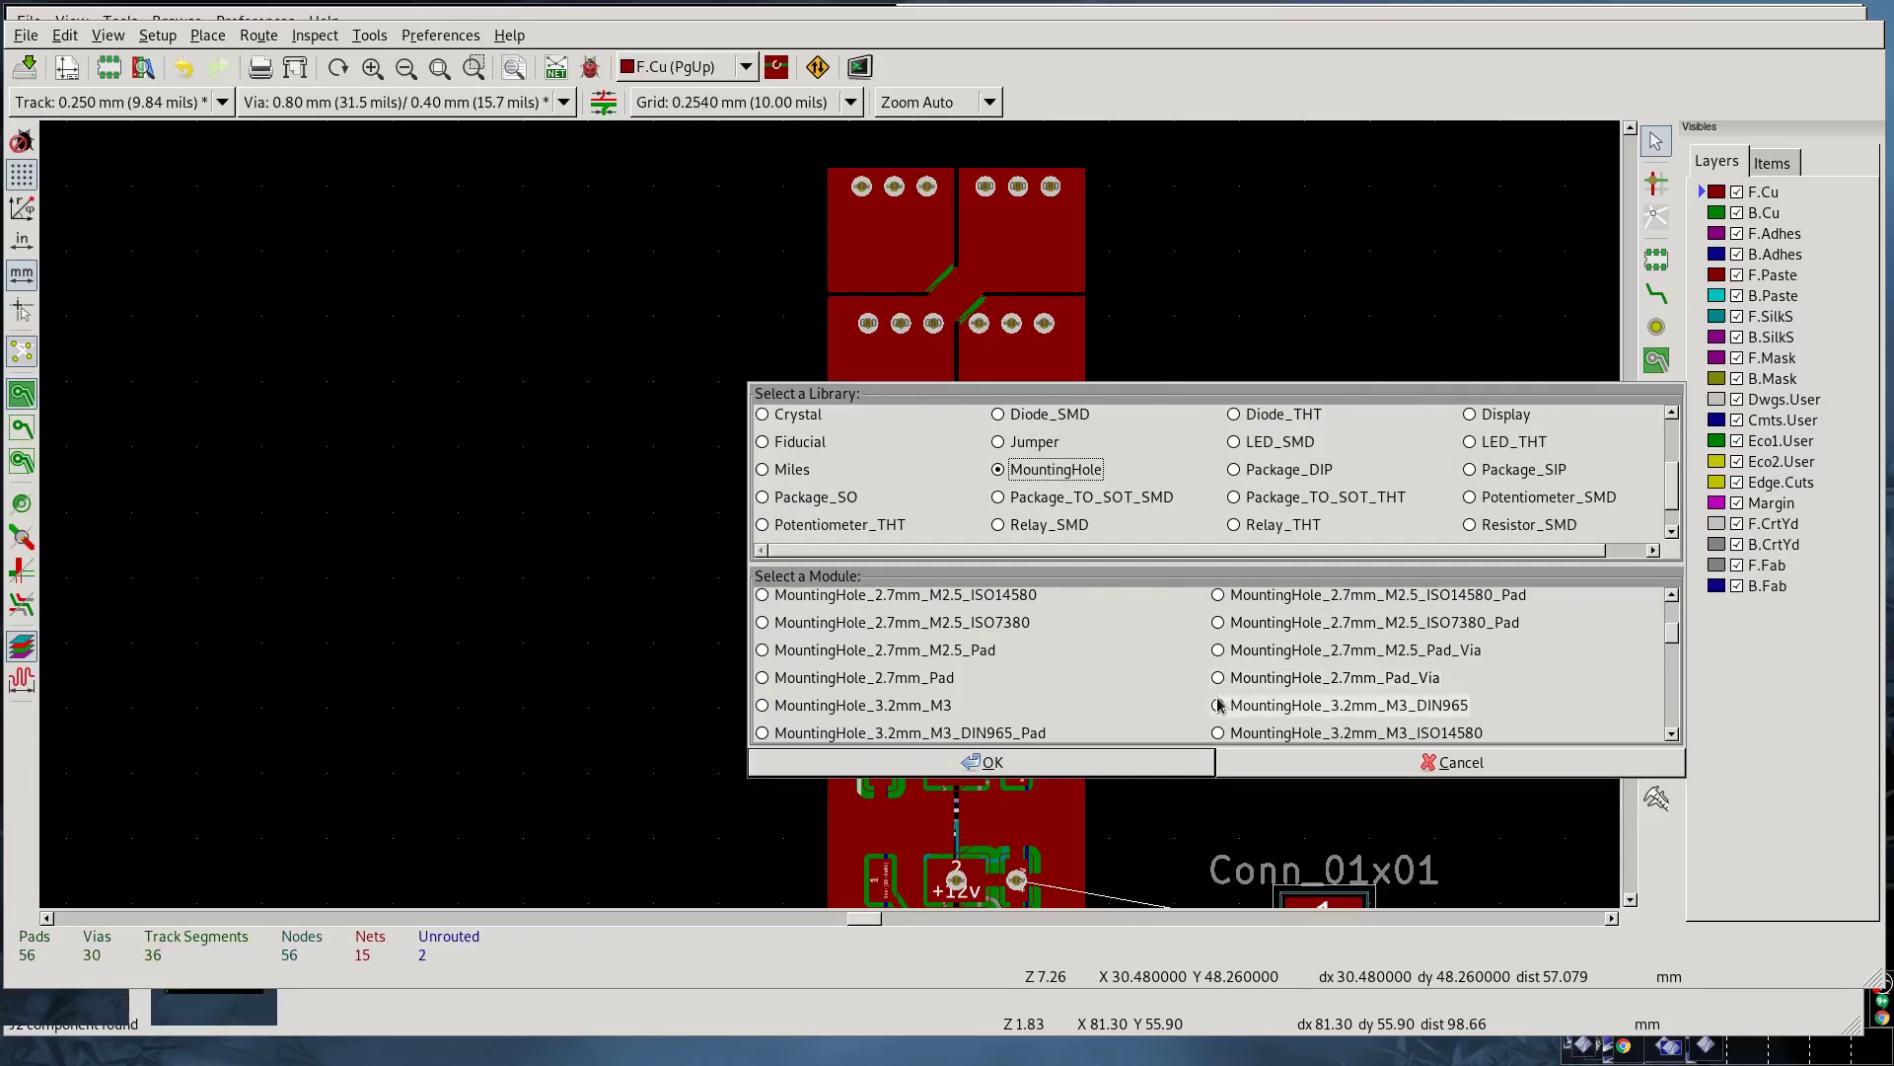
pyautogui.click(1219, 705)
# Step: Give the new row diameter 3, then remove it so only 2.0 → MountingHole_2.2mm_M2 remains
pyautogui.doubleClick(850, 503)
pyautogui.write('3')
pyautogui.press('Tab')
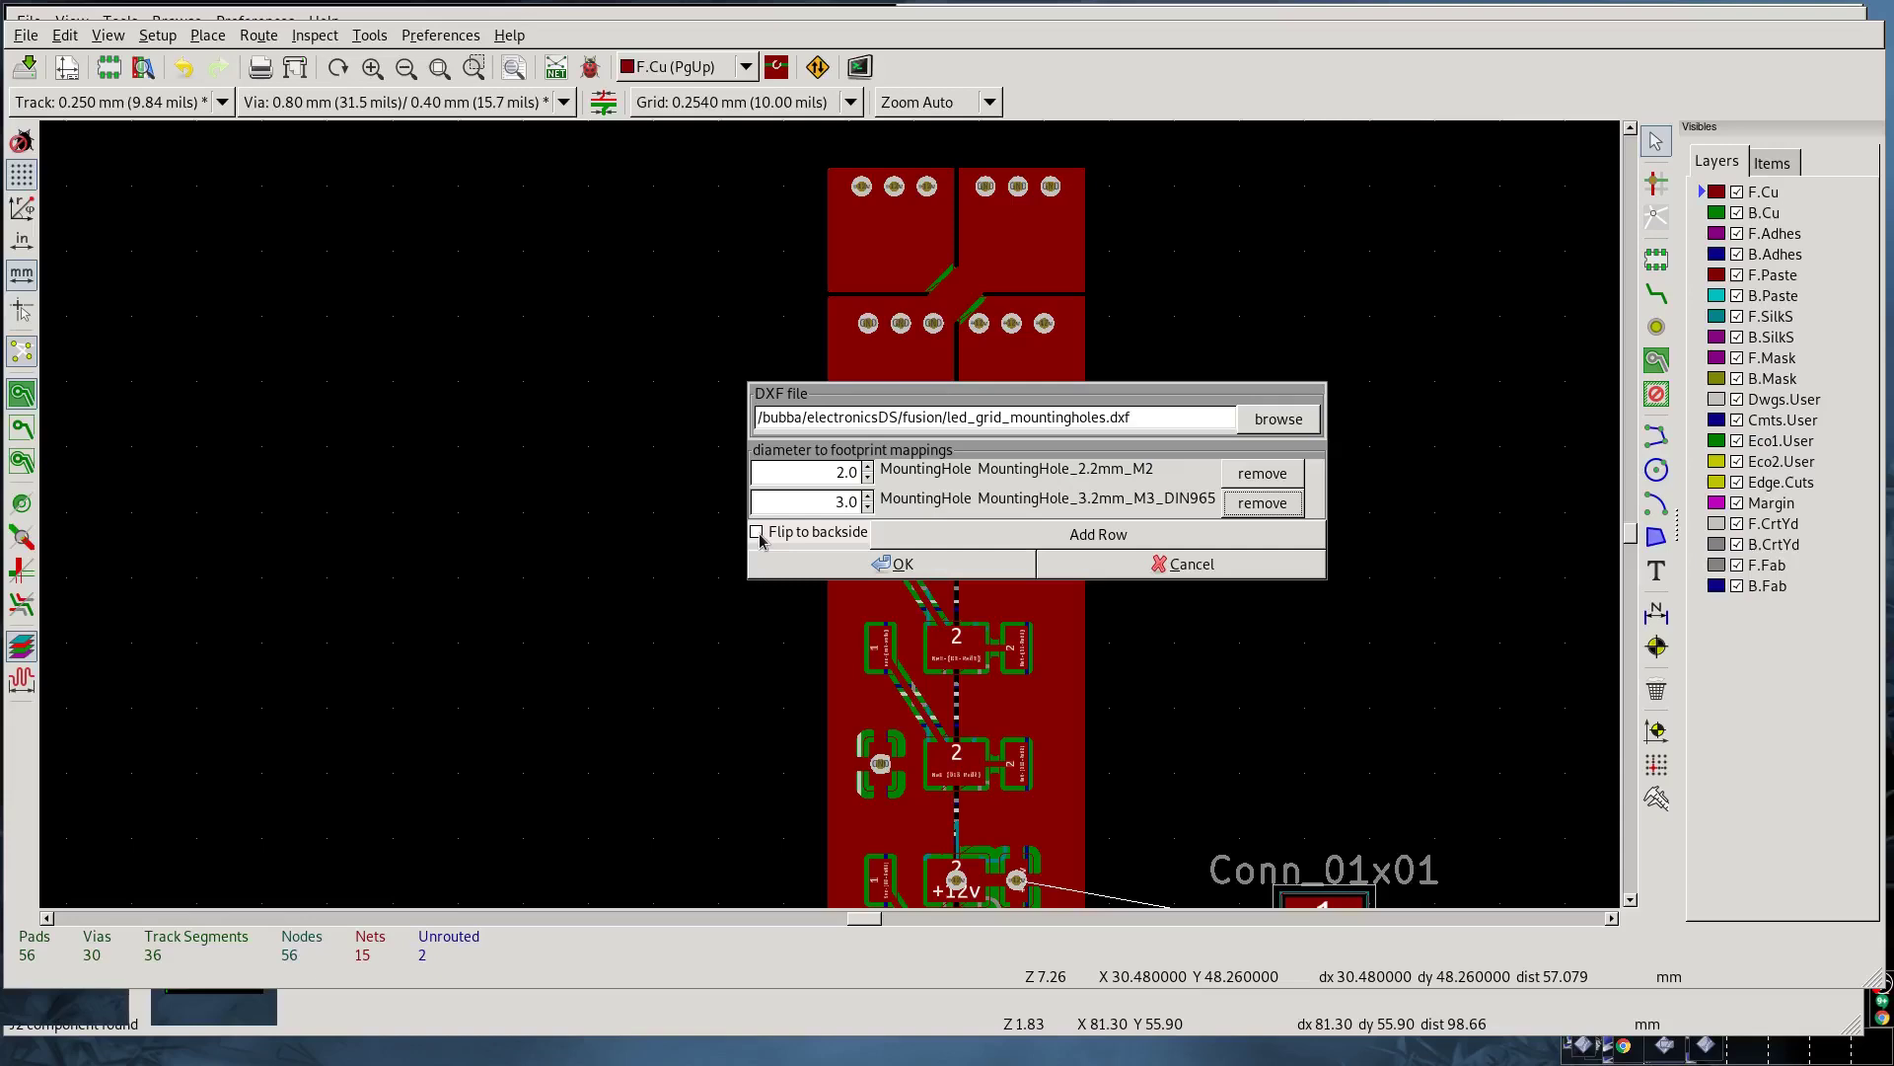
pyautogui.click(1263, 502)
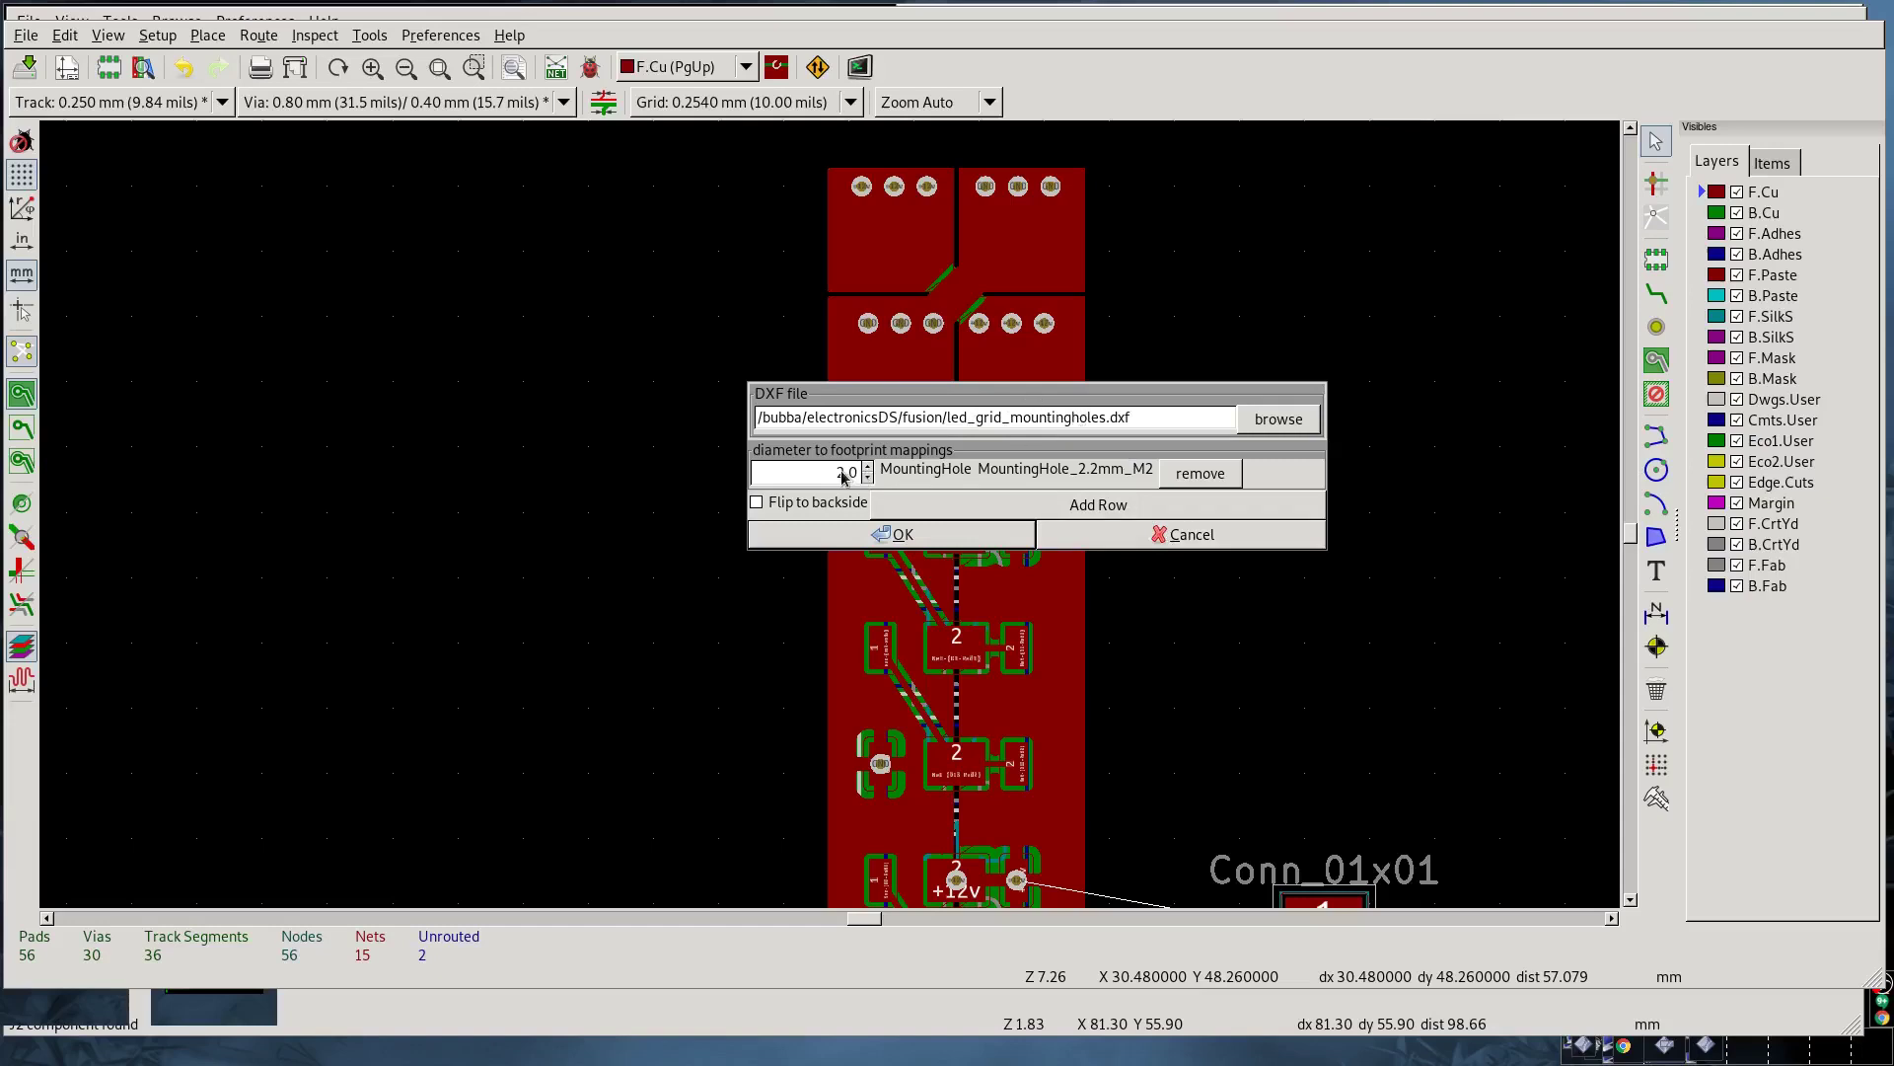
pyautogui.click(939, 539)
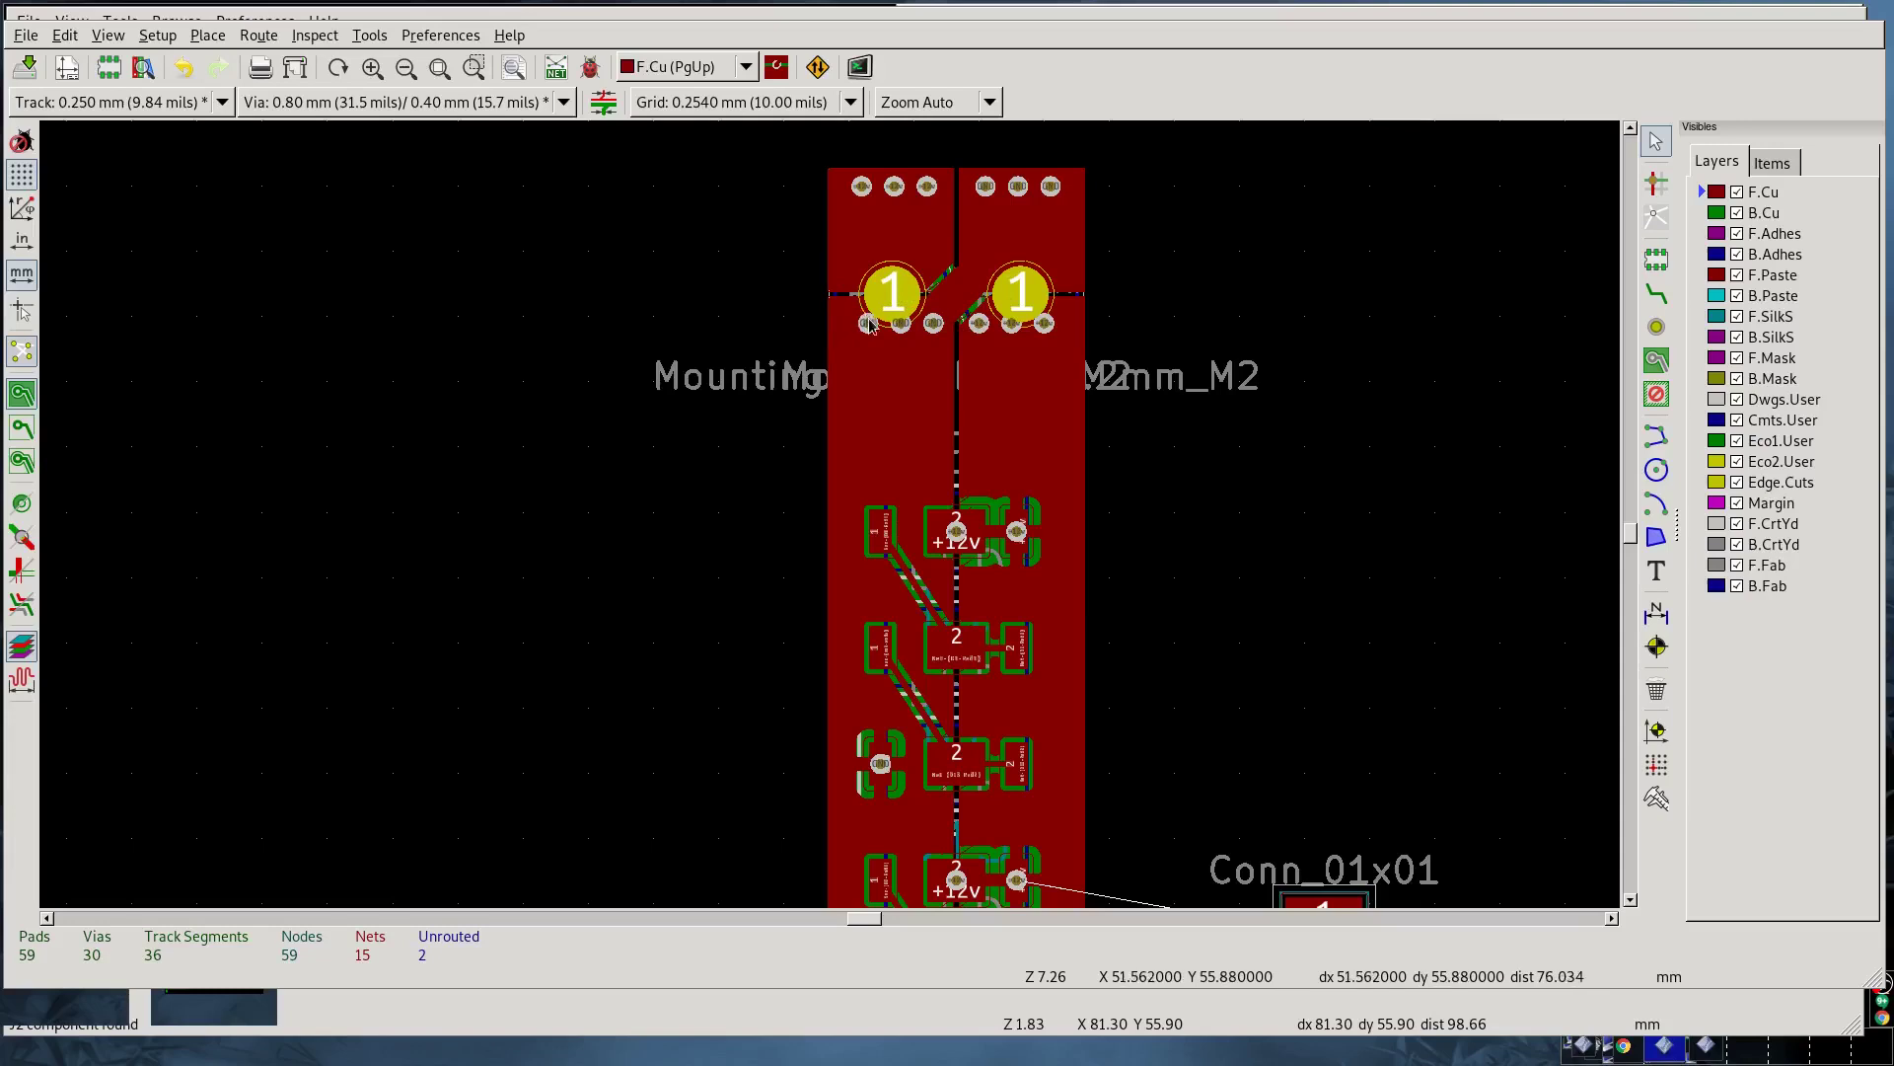
pyautogui.scroll(5, 903, 347)
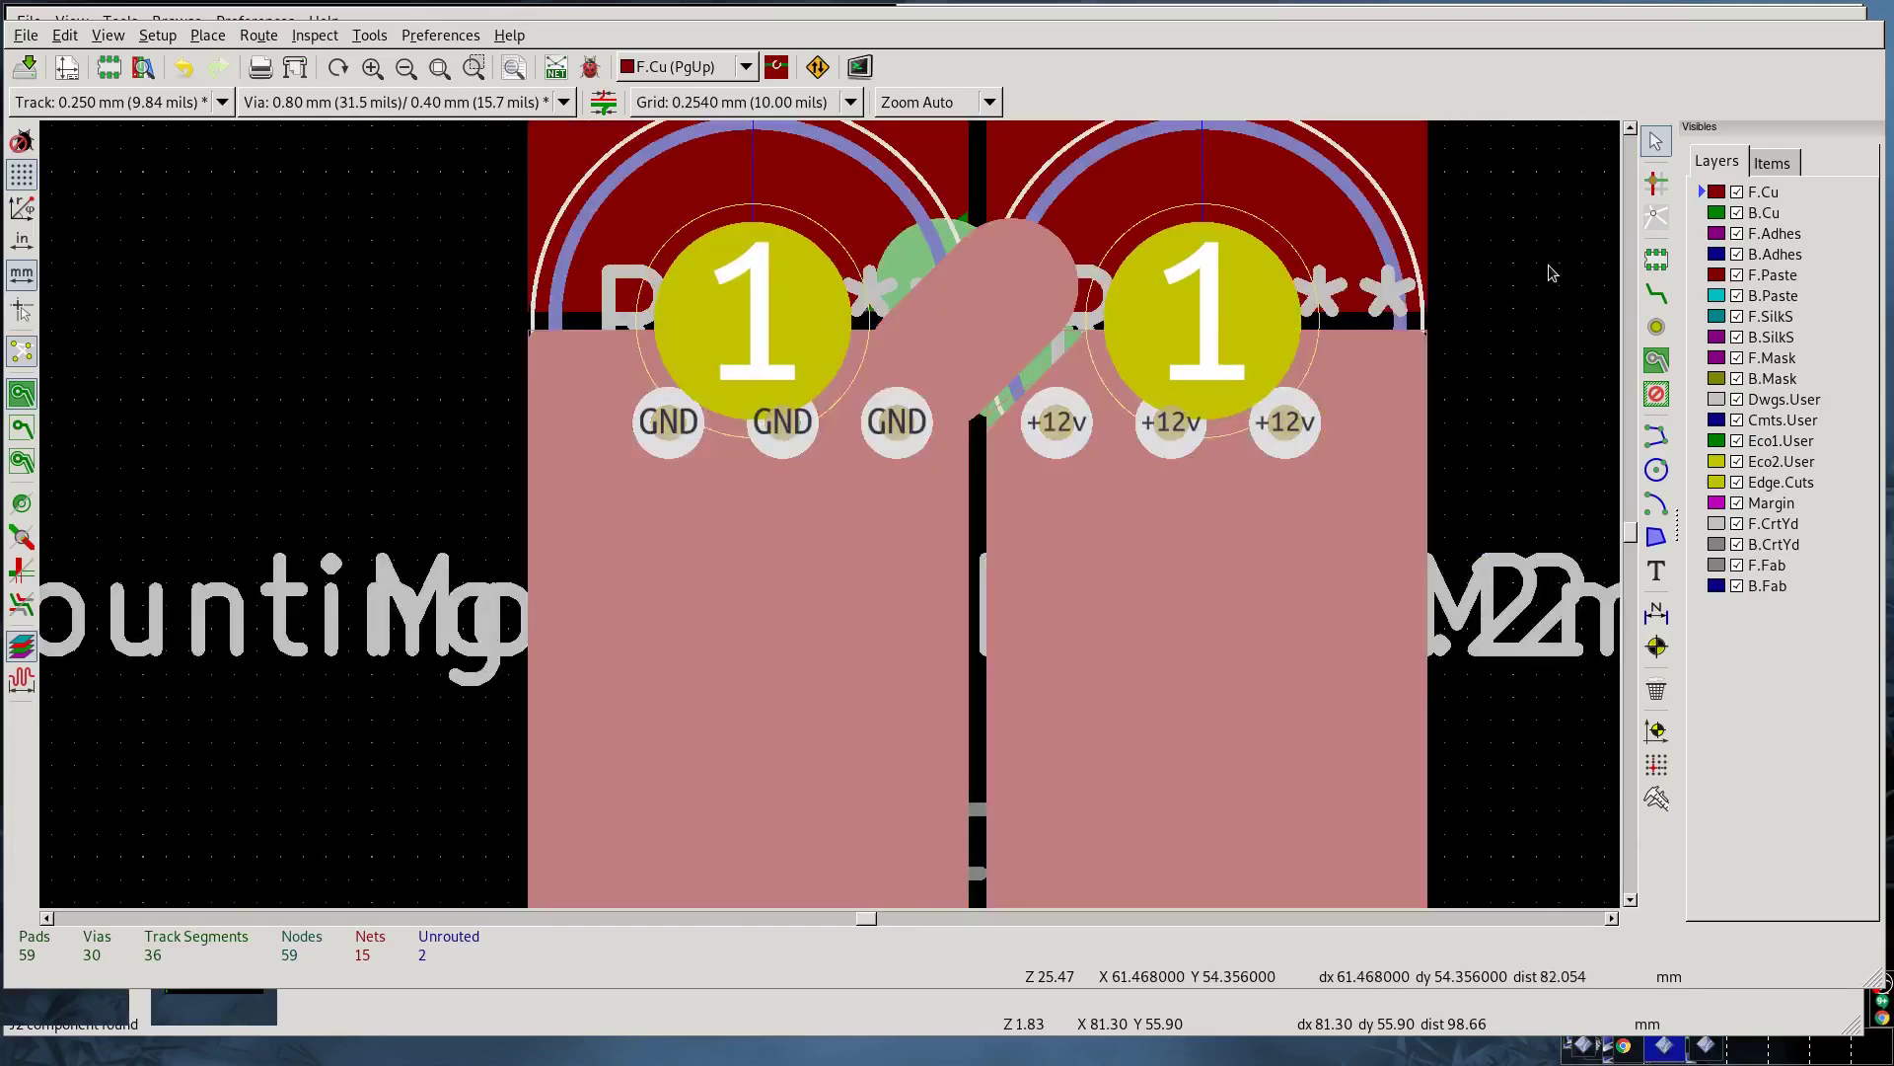
pyautogui.rightClick(1495, 232)
pyautogui.moveTo(1525, 247)
pyautogui.click(1273, 246)
pyautogui.click(1090, 575)
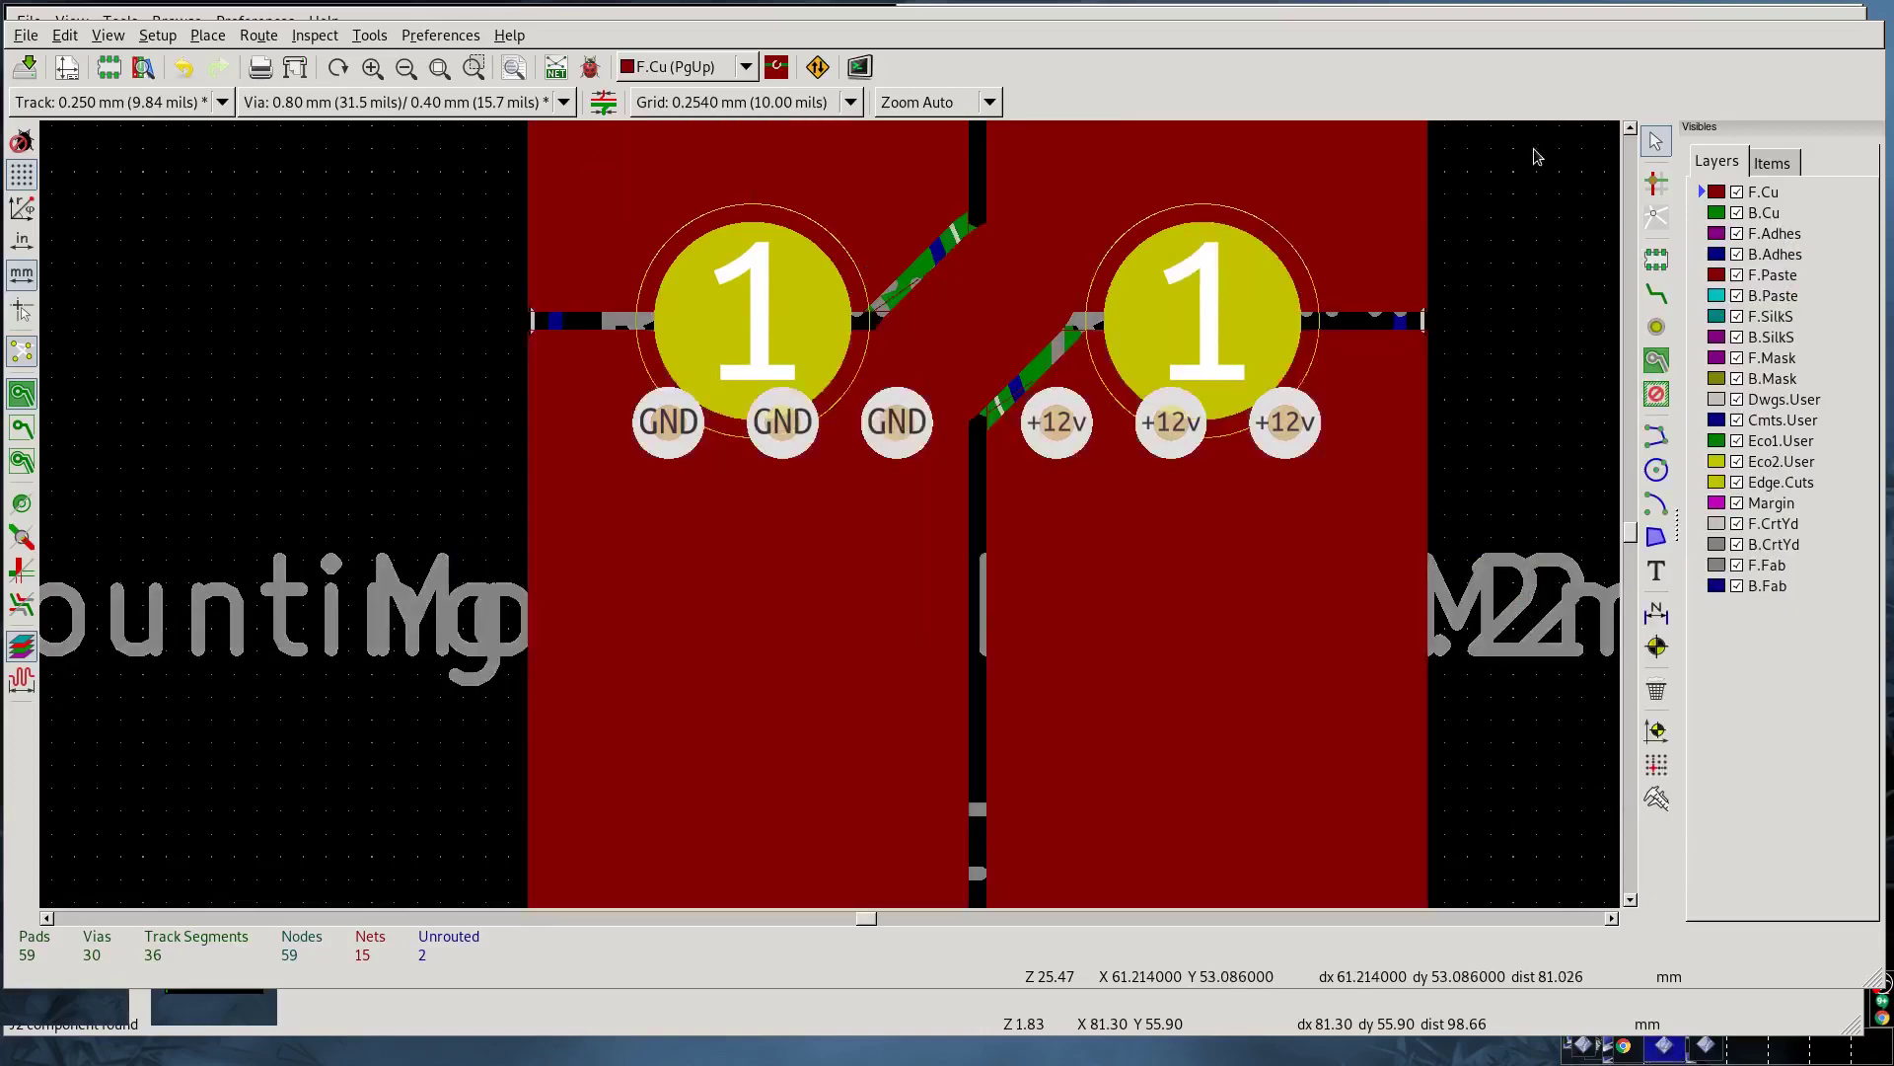
pyautogui.scroll(3, 1535, 158)
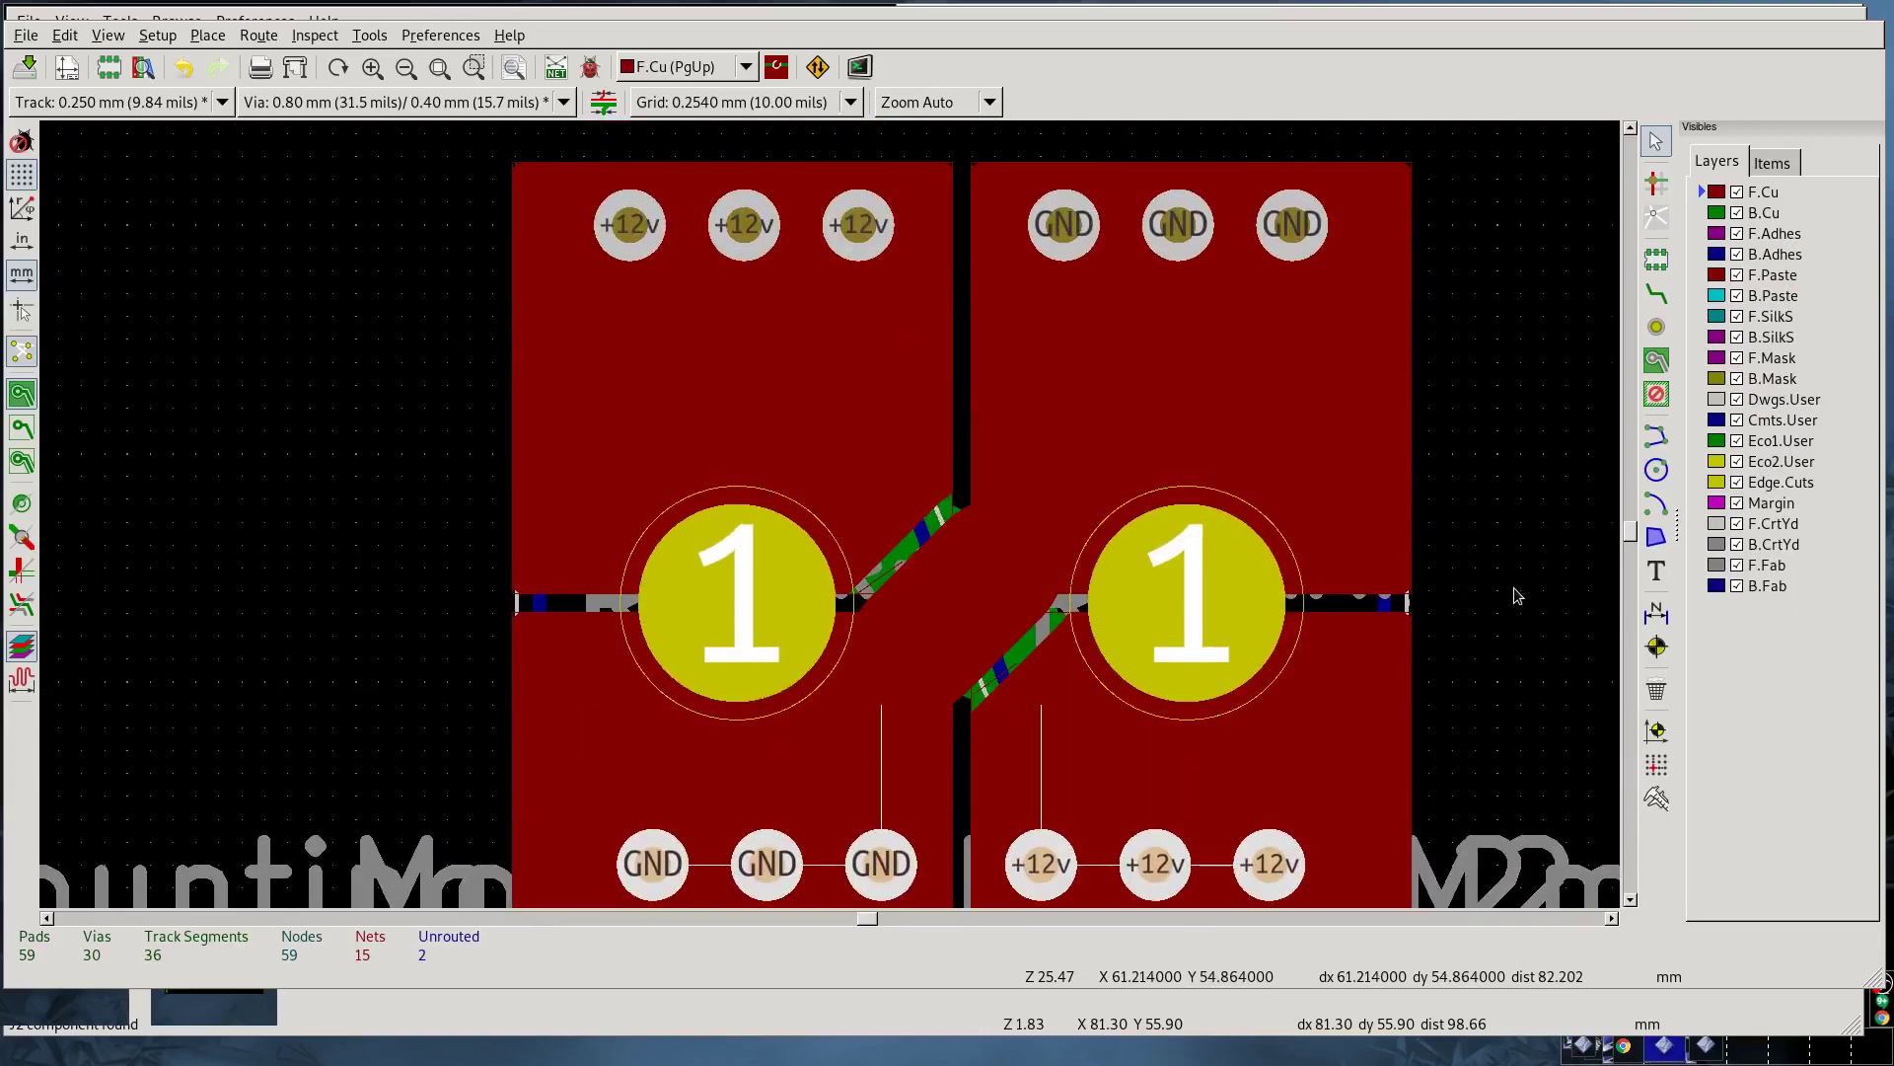
pyautogui.scroll(-3, 1531, 553)
pyautogui.scroll(-1, 1560, 211)
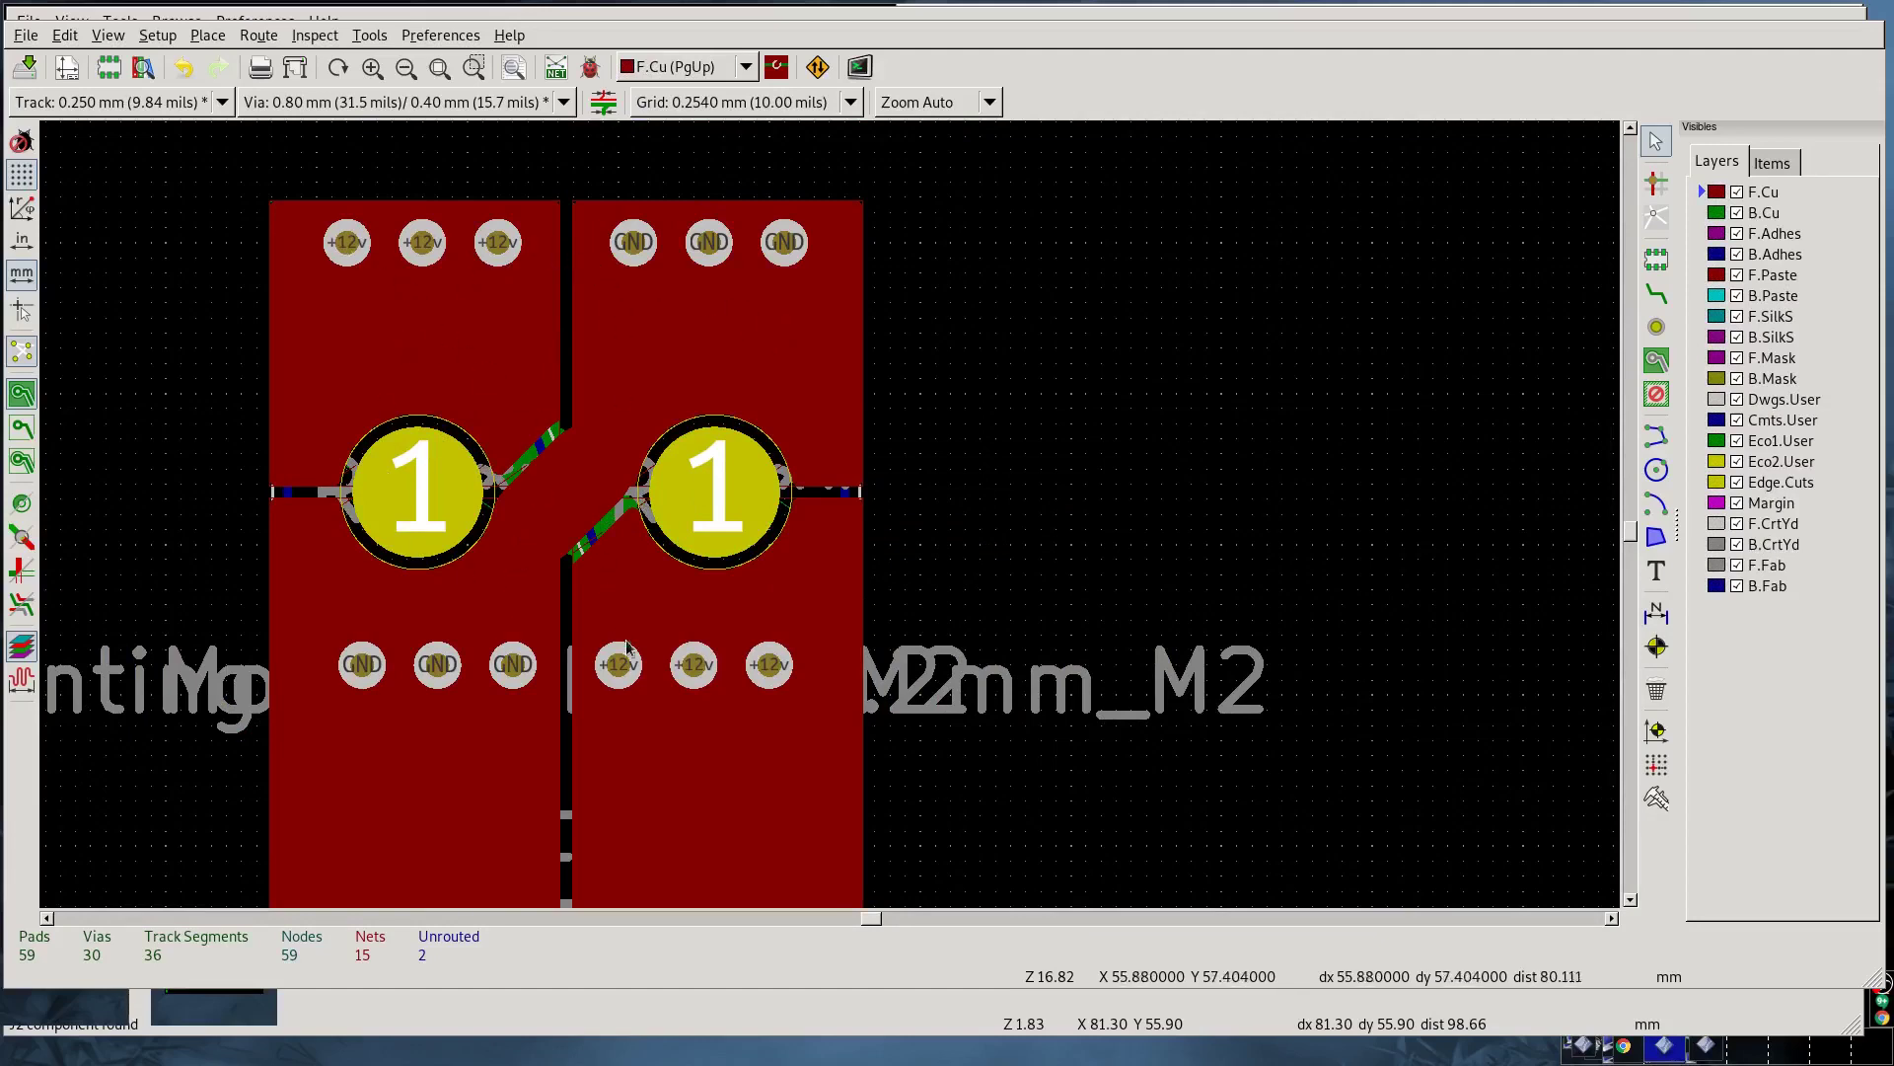
pyautogui.scroll(-1, 578, 263)
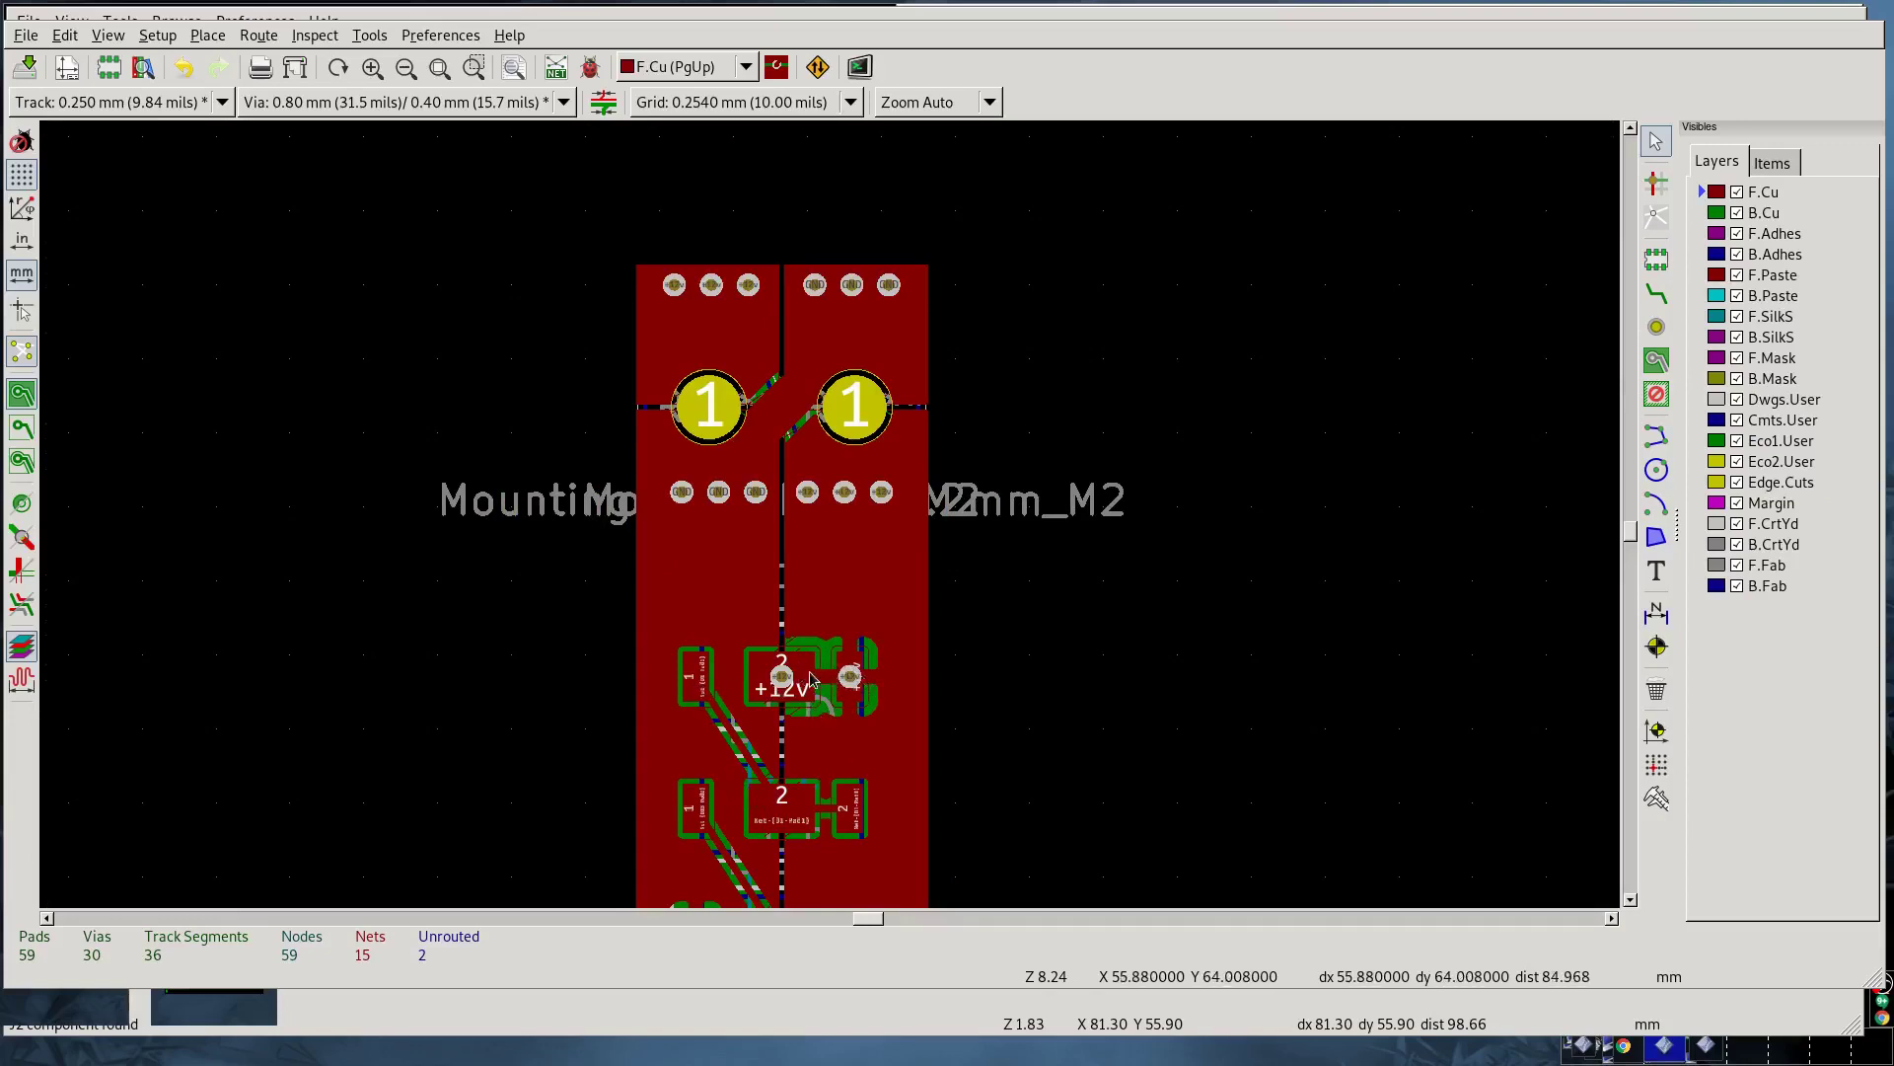
# Step: Convert led_grid_border.dxf into Edge.Cuts graphics with the DXF-to-graphic plugin
pyautogui.click(370, 36)
pyautogui.moveTo(443, 285)
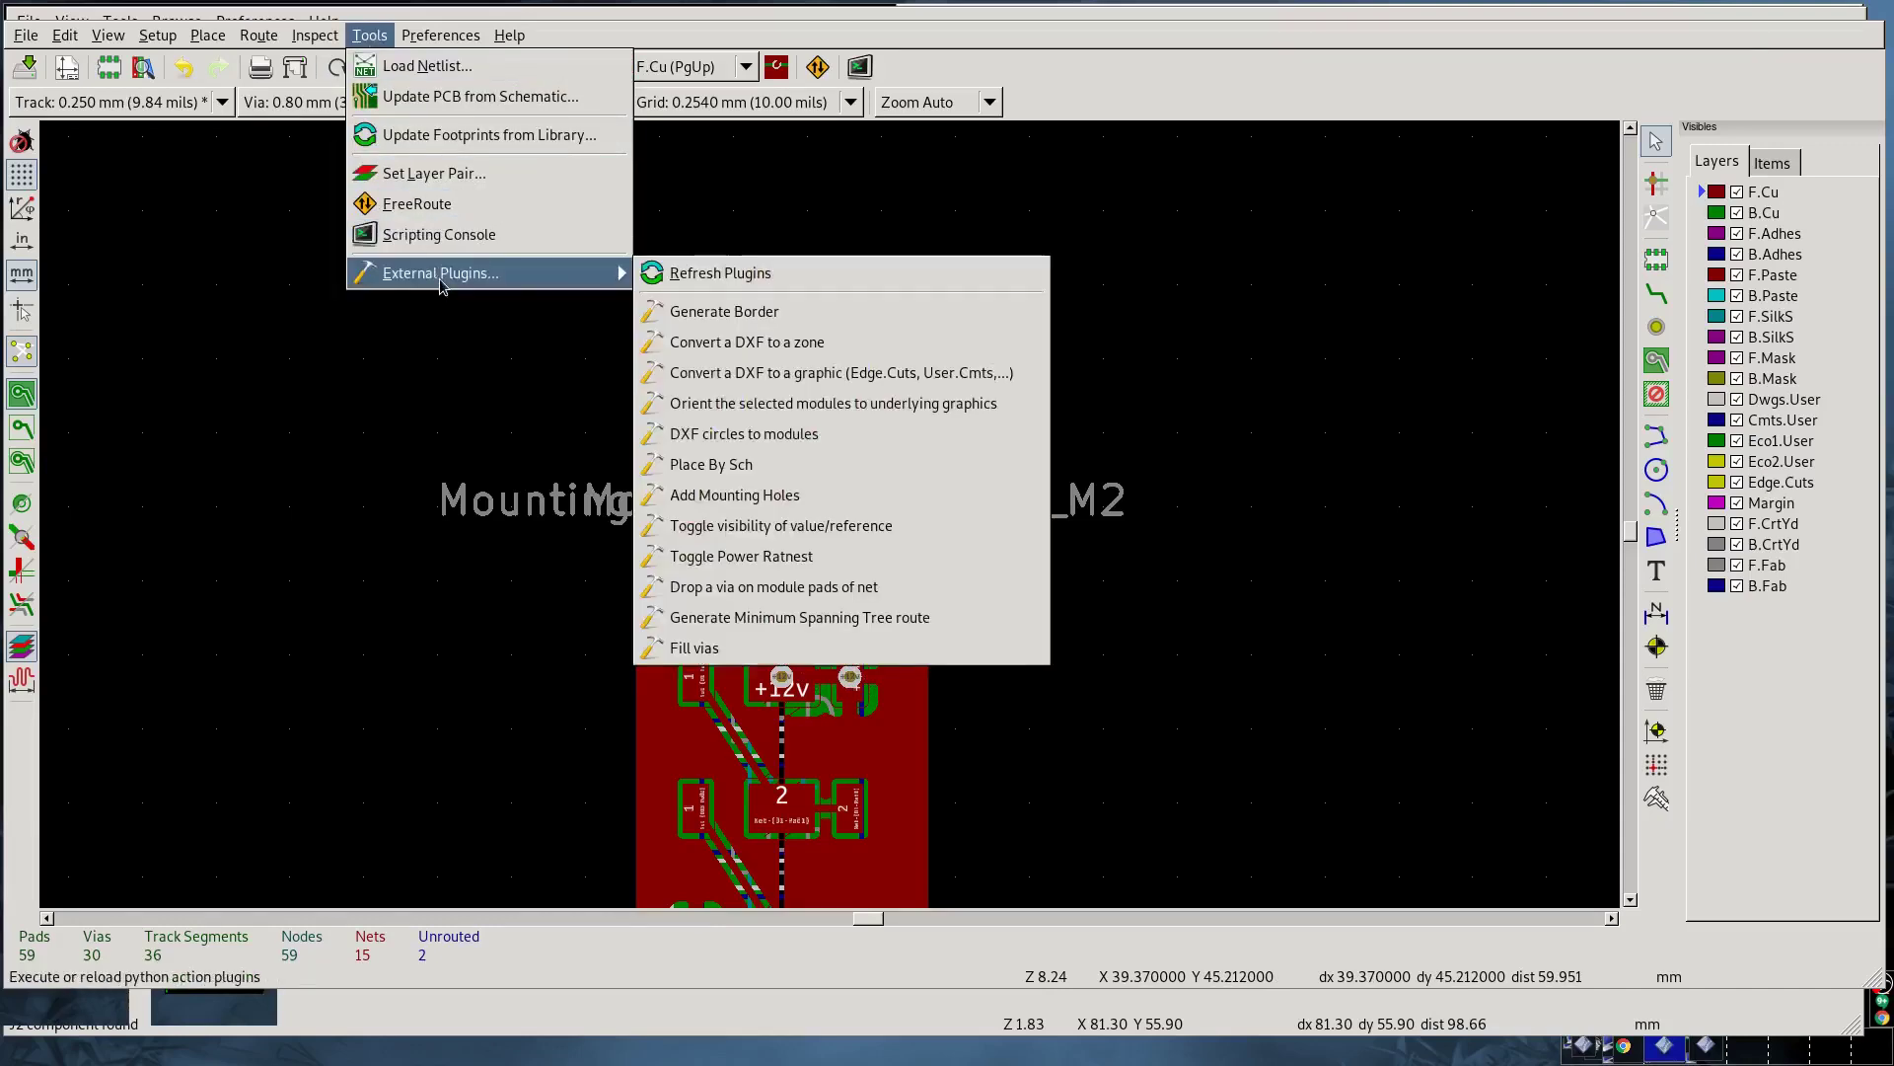
pyautogui.click(725, 373)
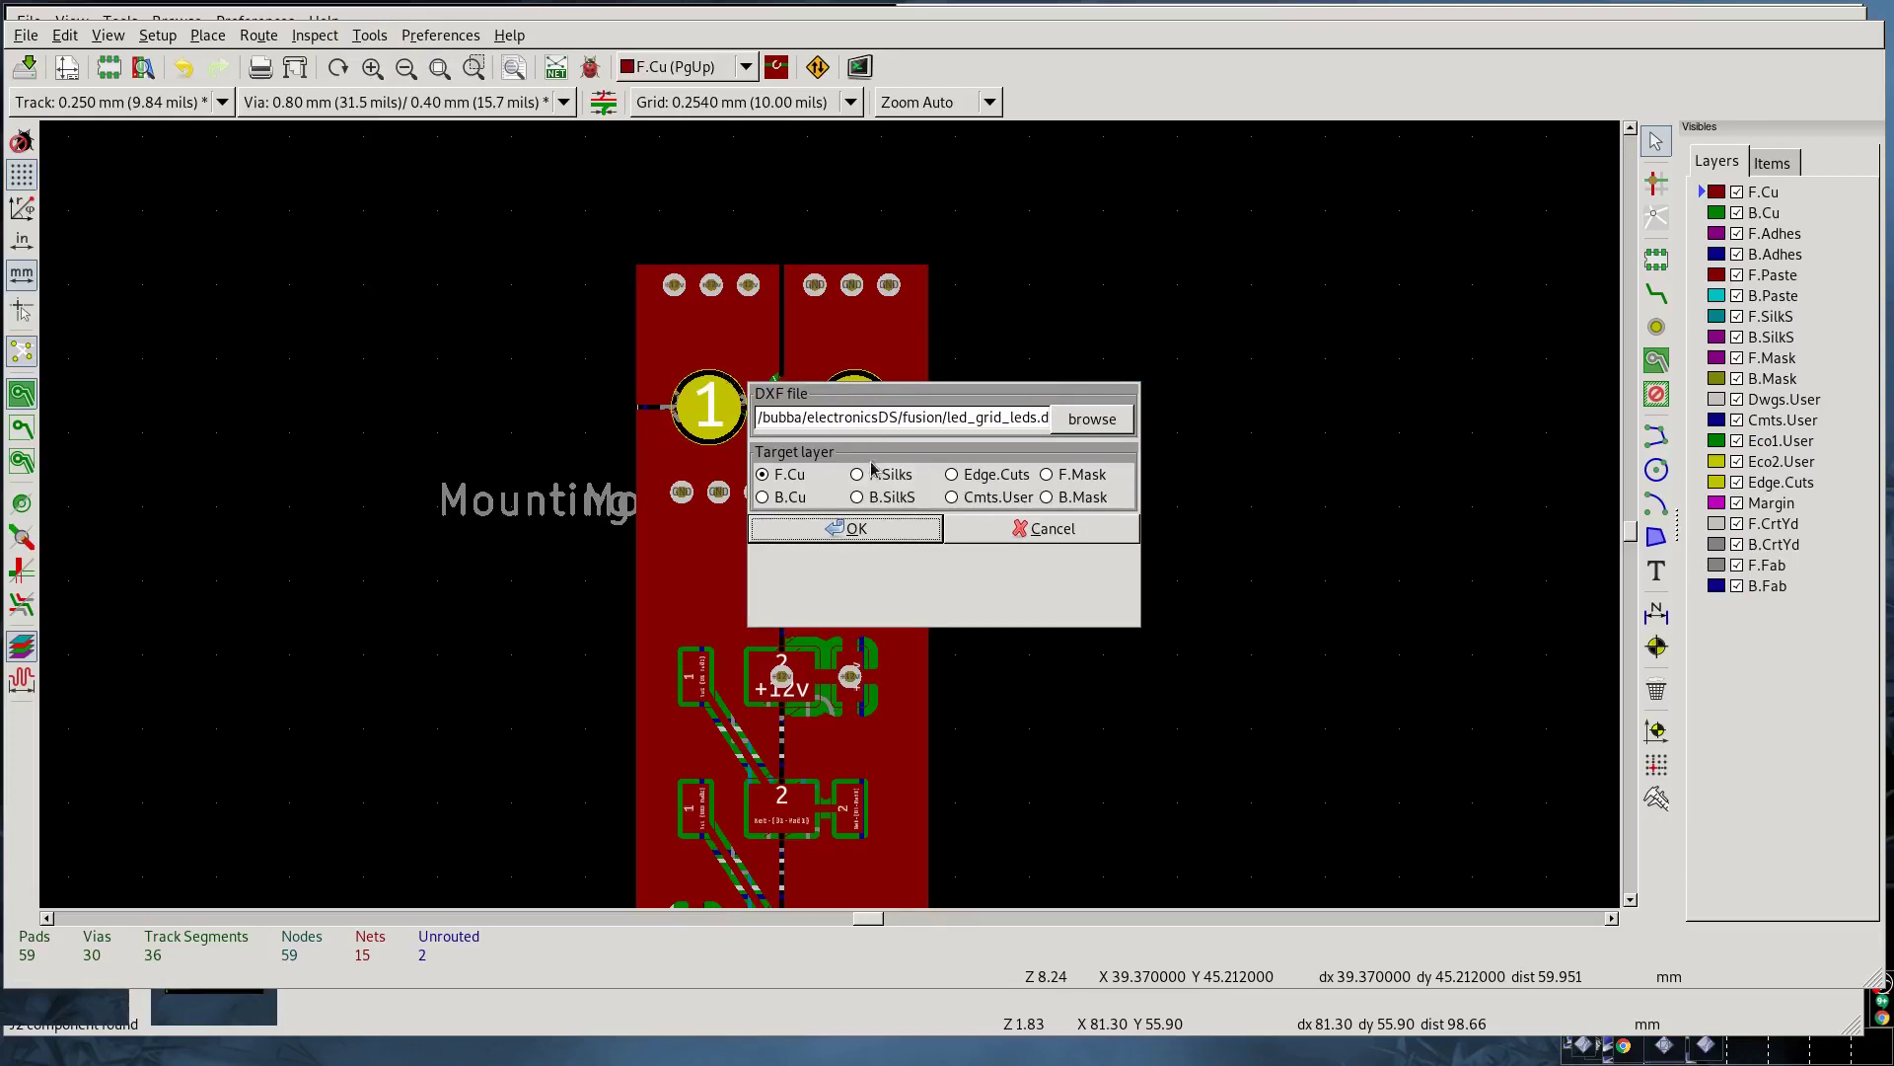
pyautogui.click(950, 475)
pyautogui.click(1092, 418)
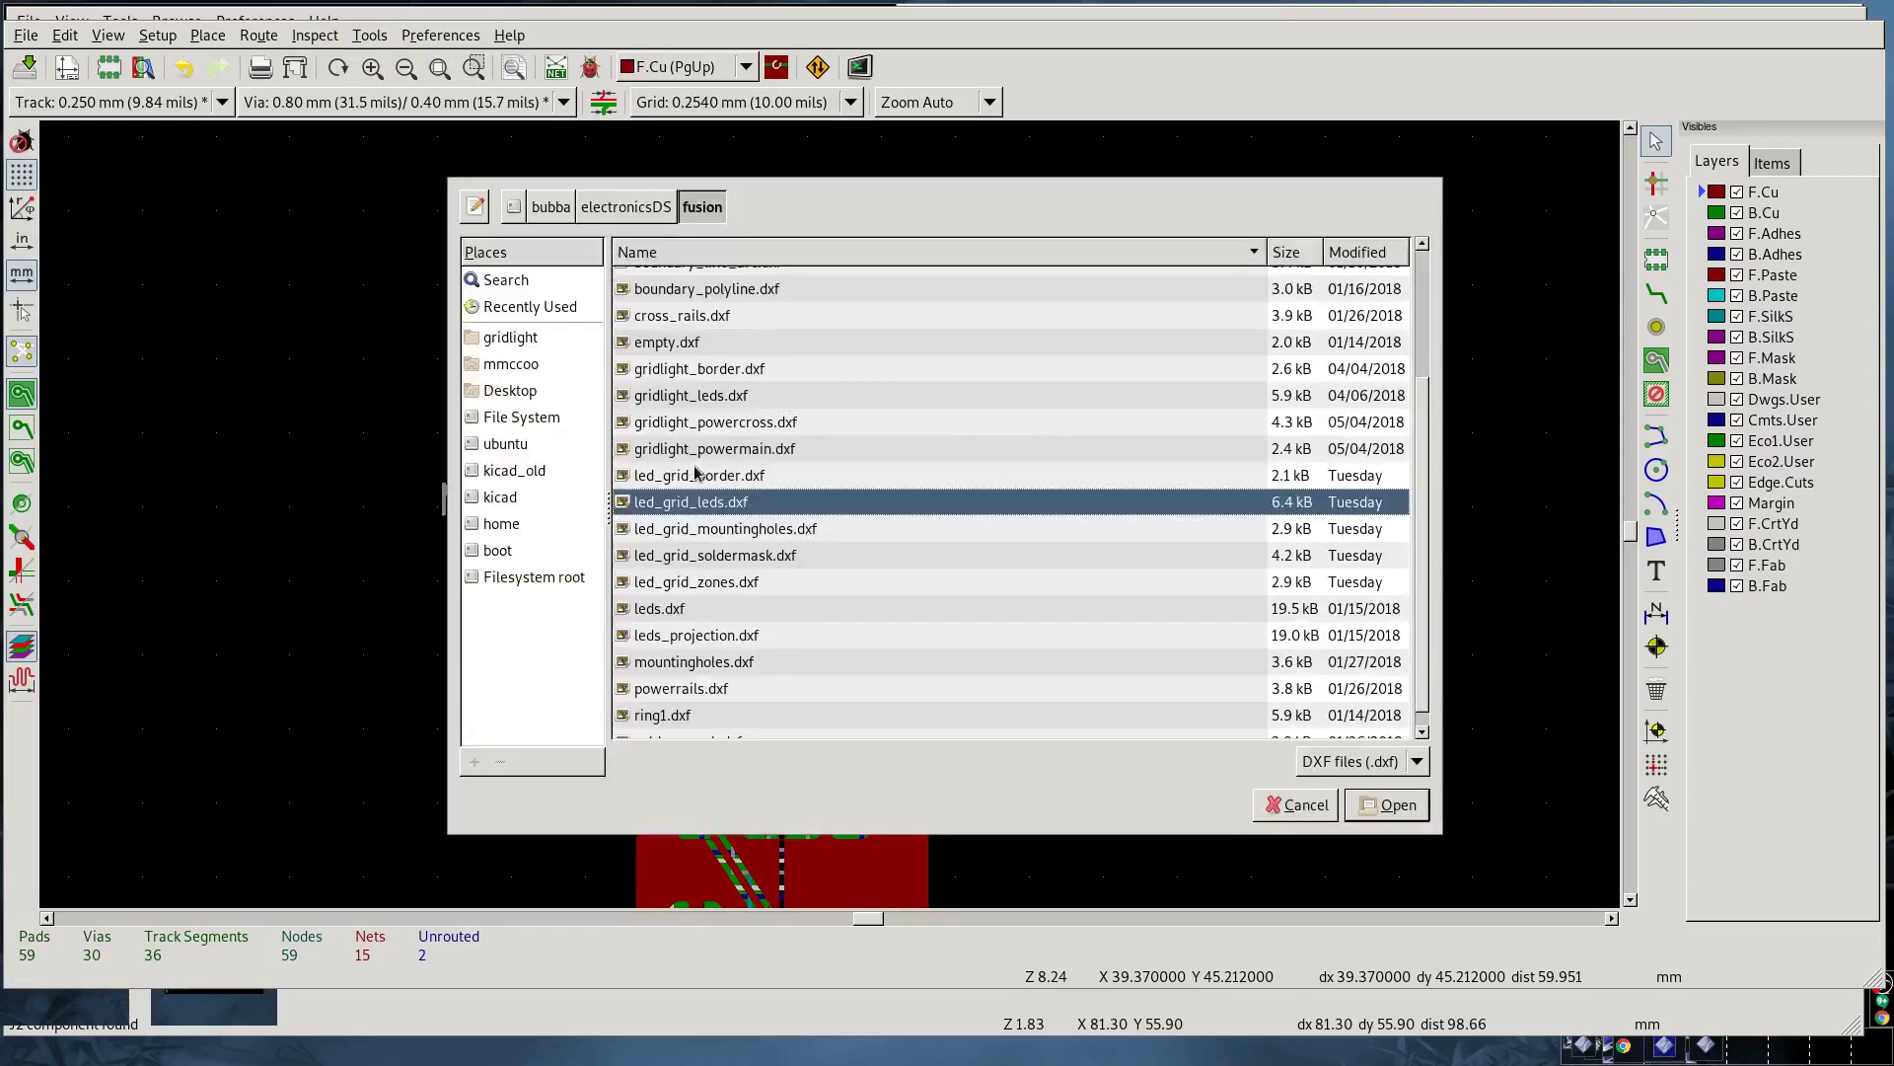
pyautogui.doubleClick(702, 477)
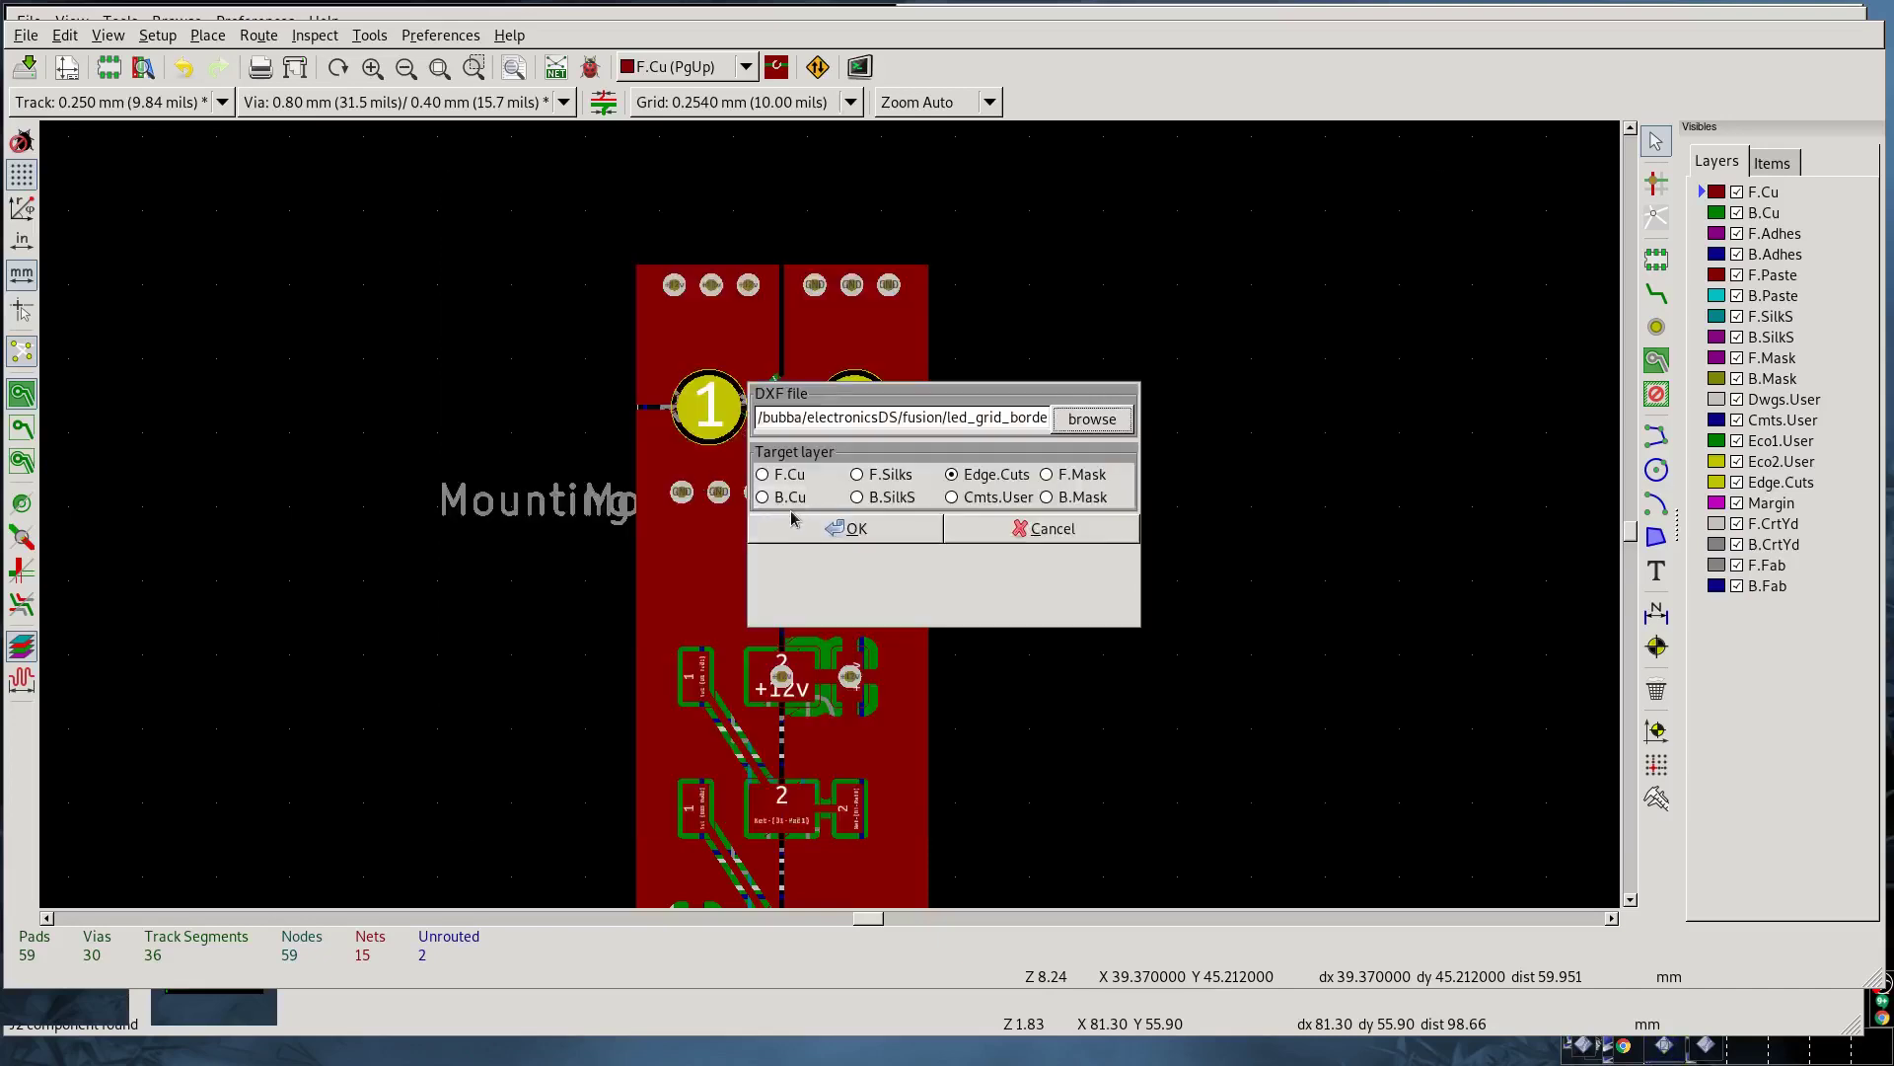
pyautogui.click(855, 533)
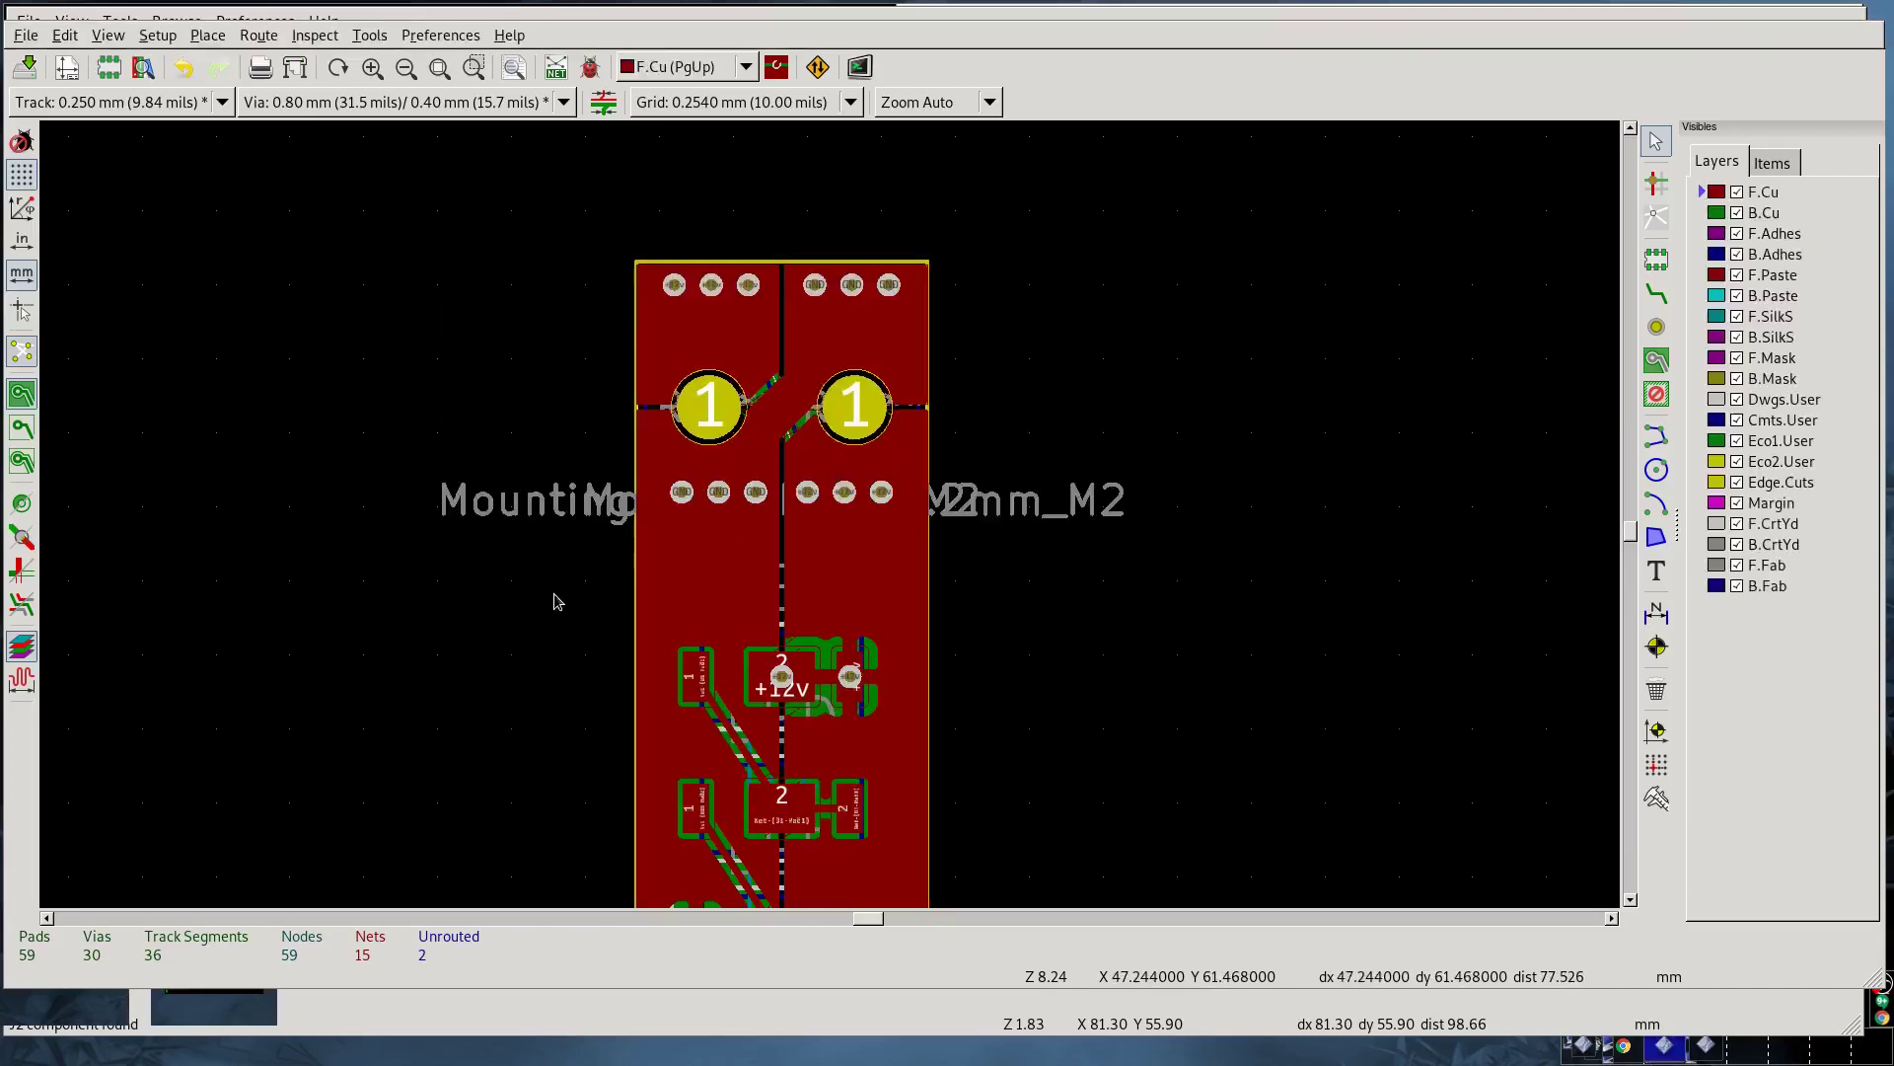
# Step: Move the +12v connector J1 onto the strip, flipped to the back side
pyautogui.scroll(-3, 557, 604)
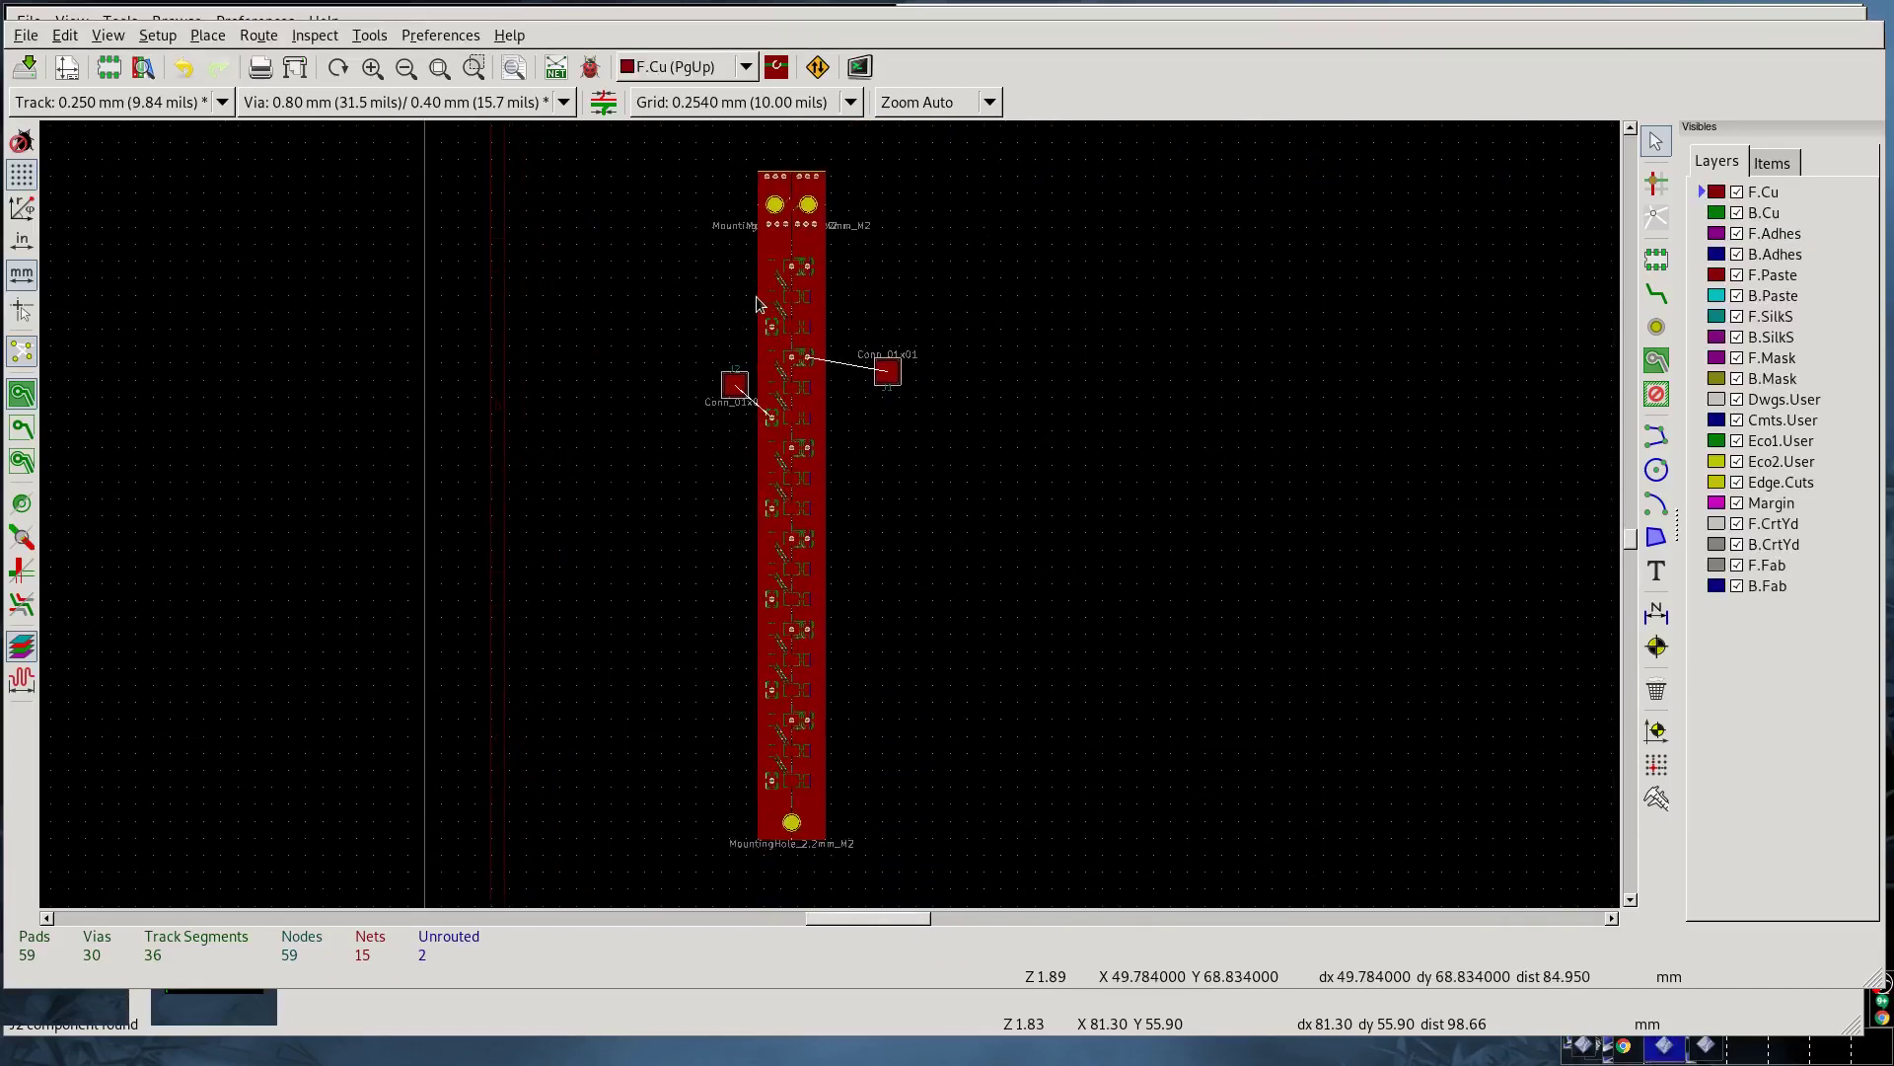
pyautogui.scroll(2, 761, 338)
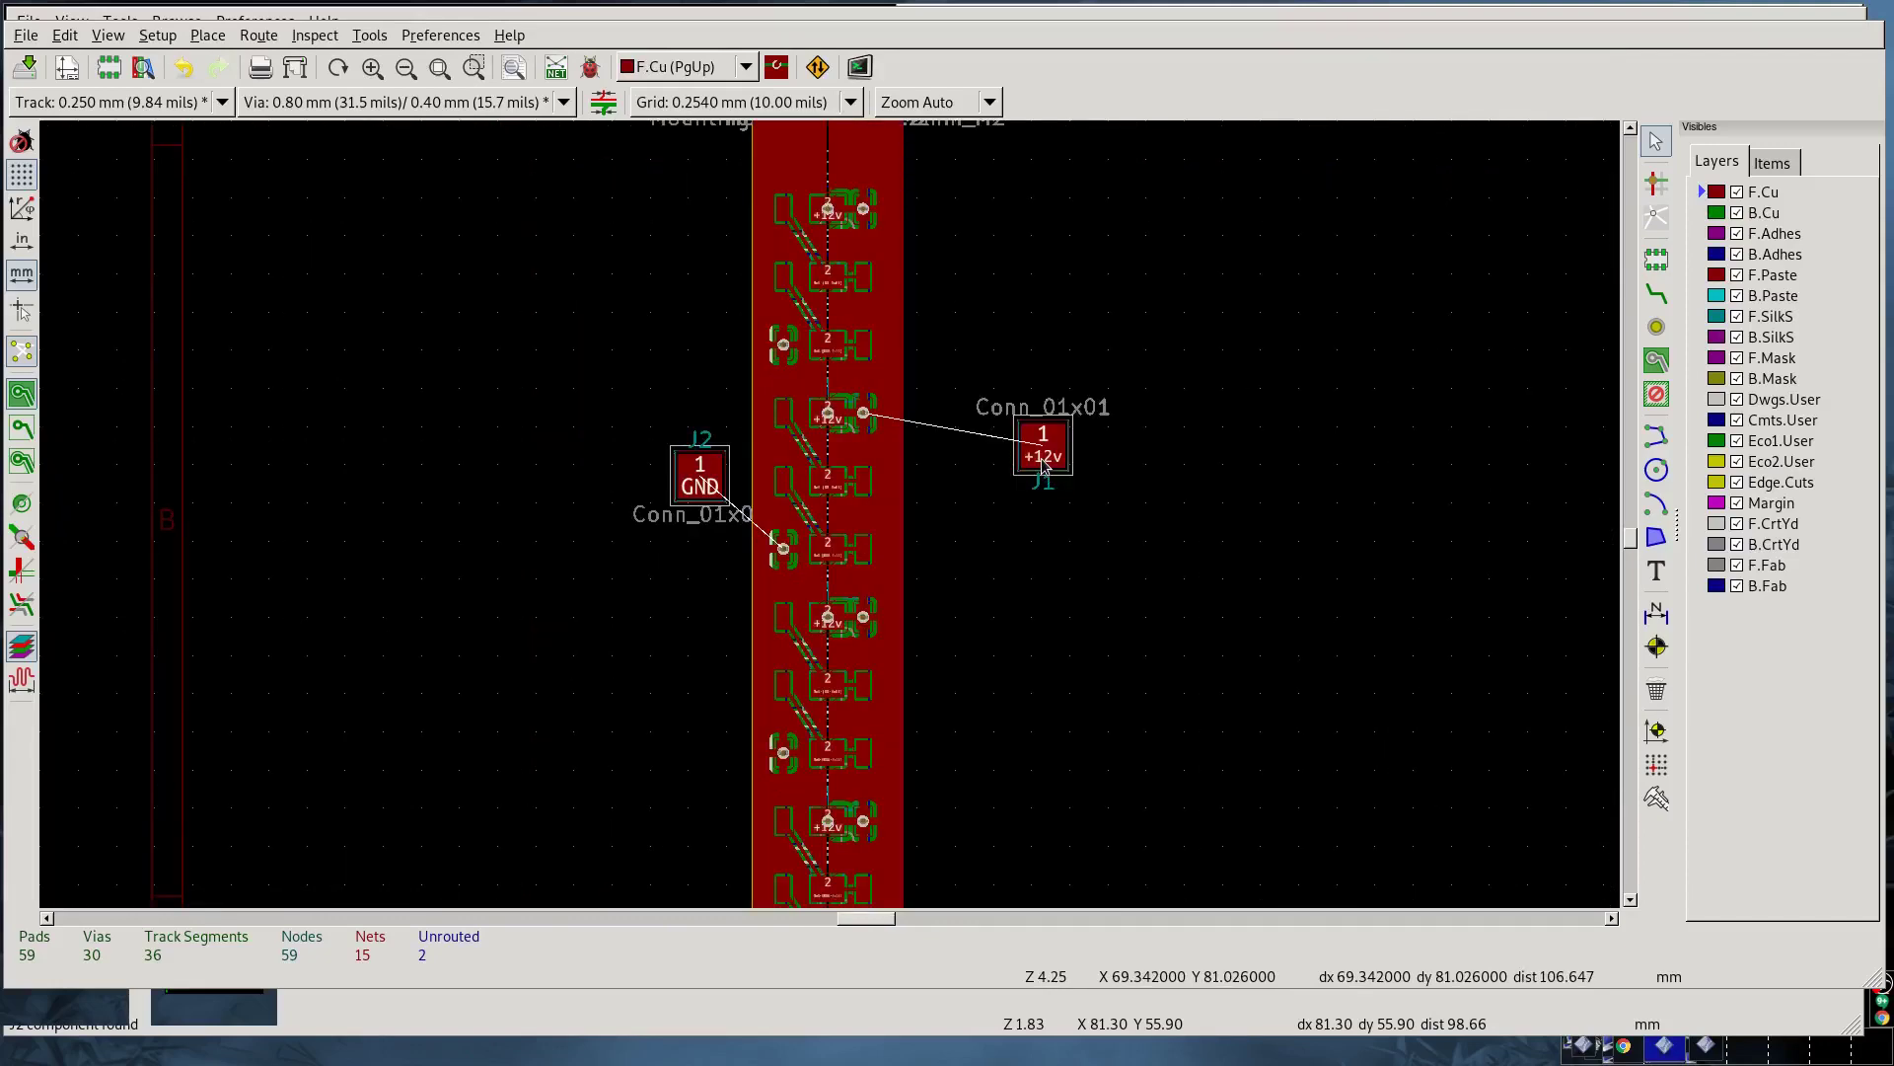
pyautogui.moveTo(1044, 466); pyautogui.dragTo(996, 477)
pyautogui.press('f')
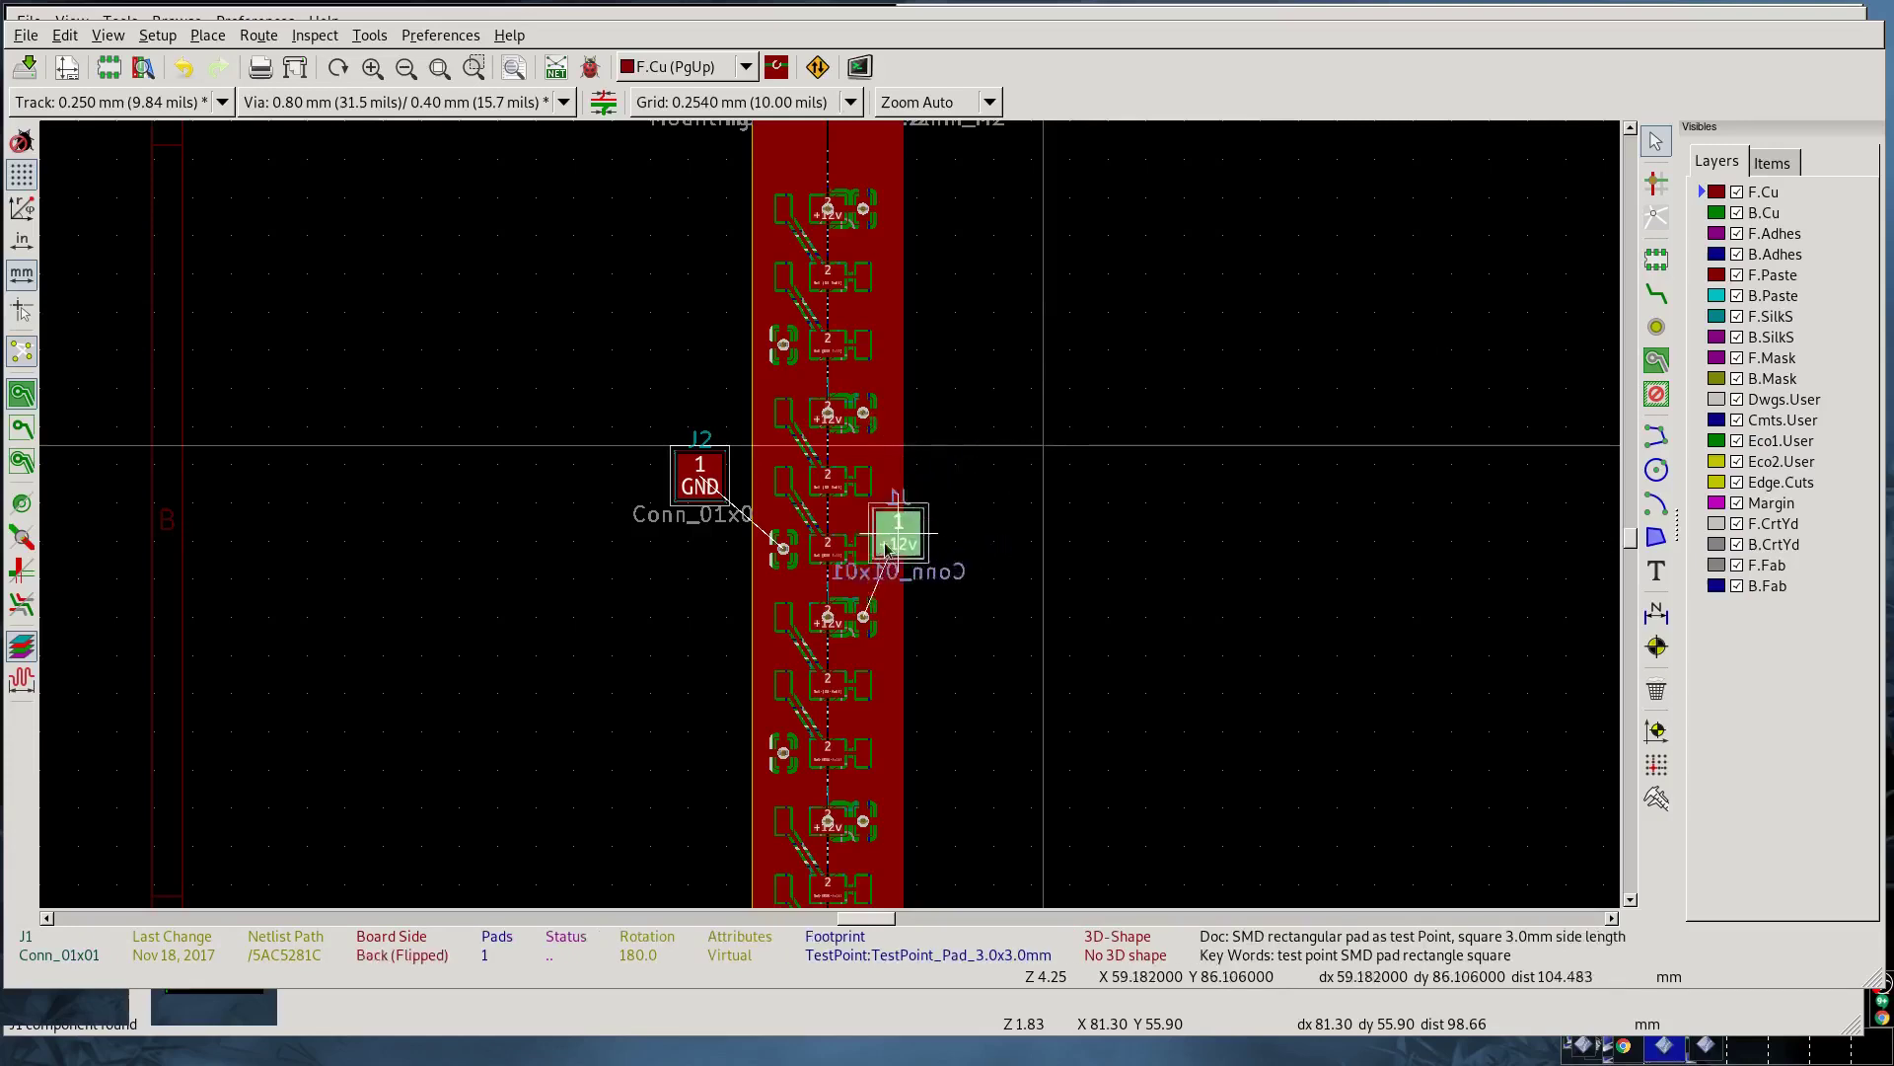
pyautogui.scroll(3, 846, 503)
pyautogui.click(849, 510)
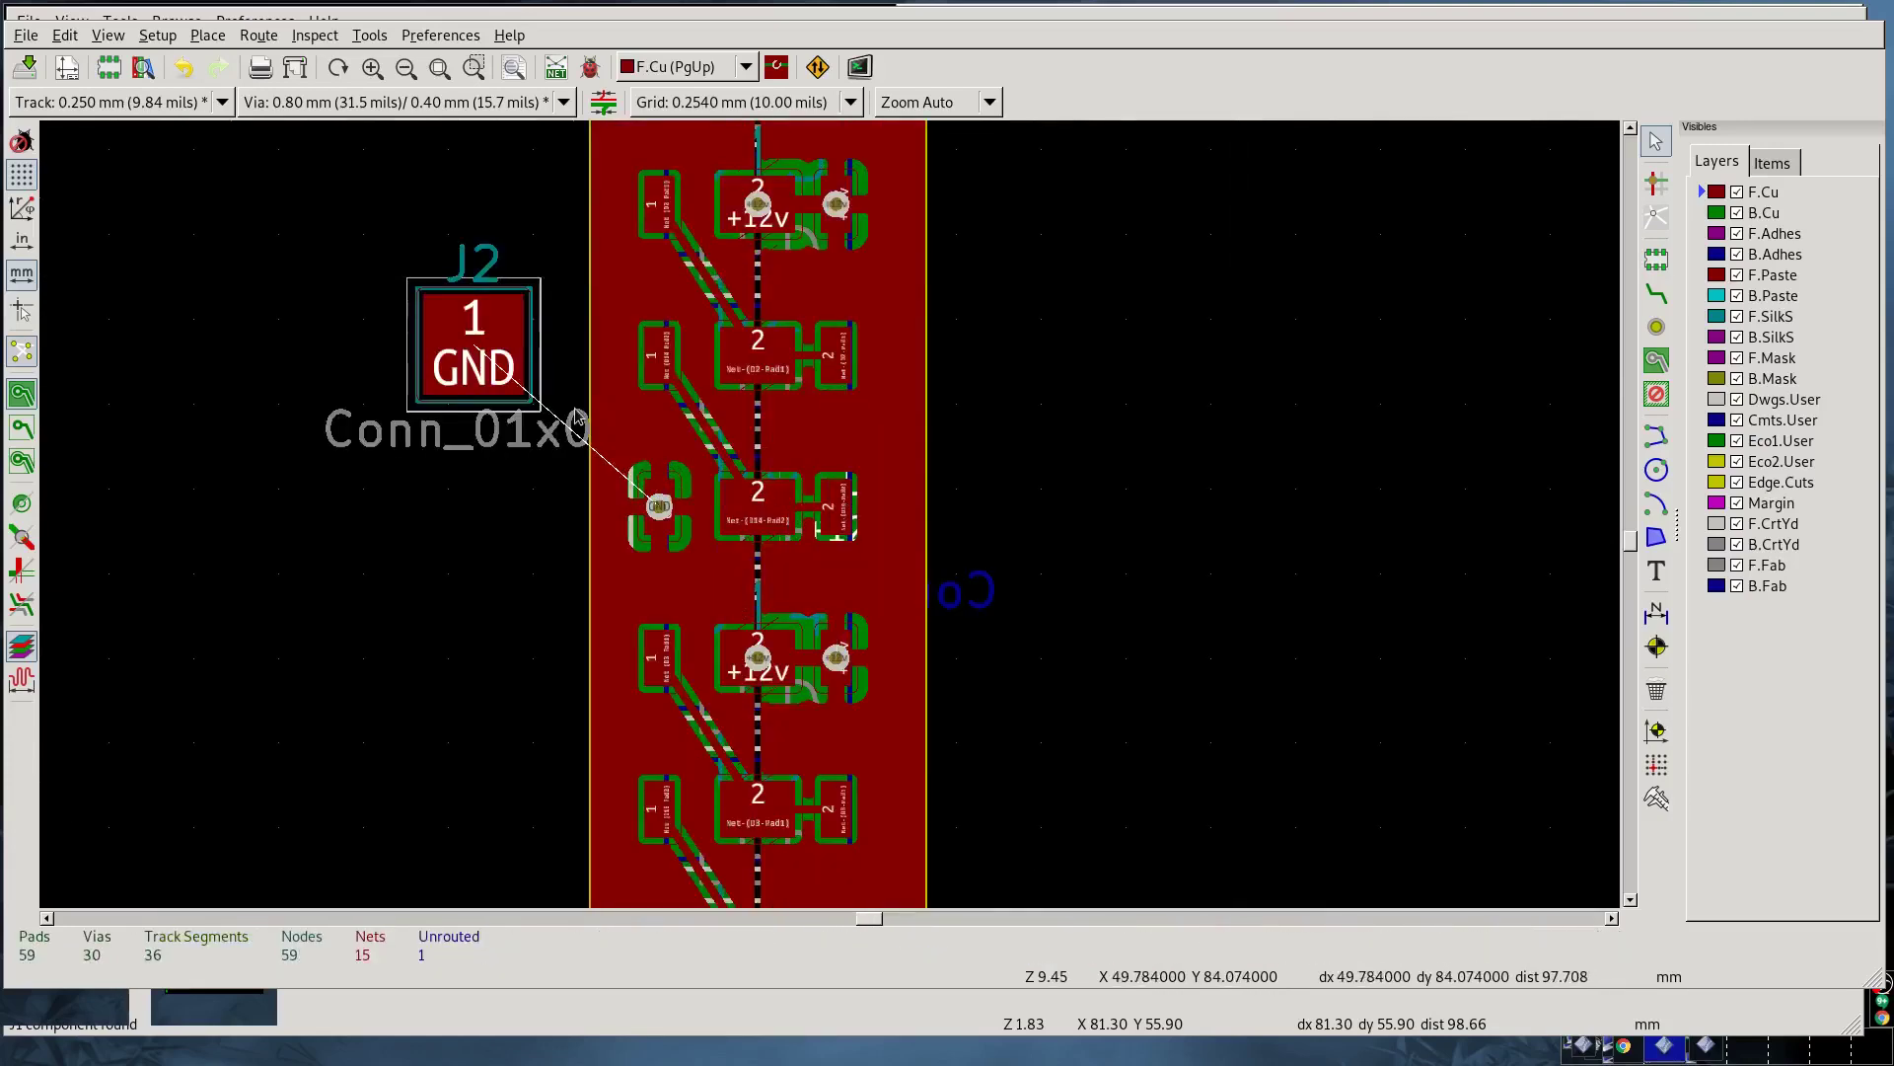
# Step: On B.Cu, move the GND connector J2 onto the strip, flipped to the back
pyautogui.press('pagedown')
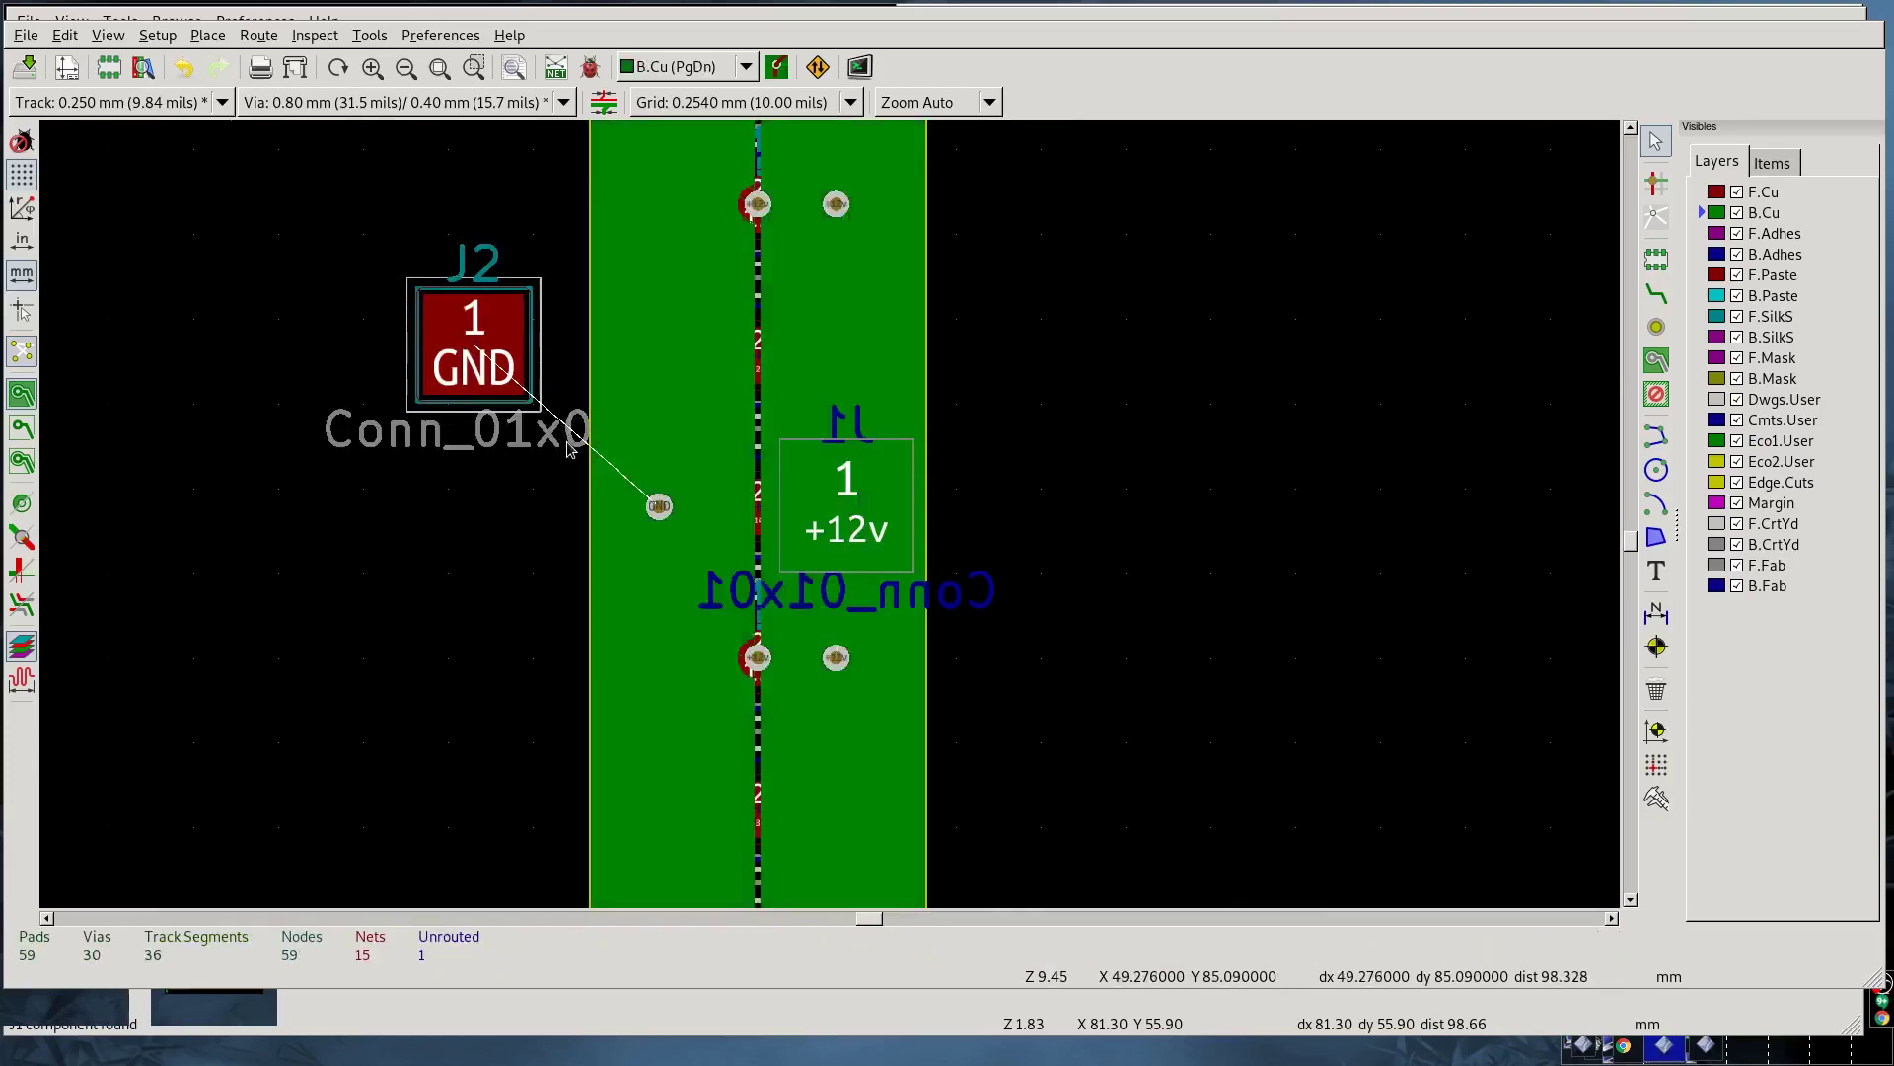
pyautogui.click(464, 333)
pyautogui.press('m')
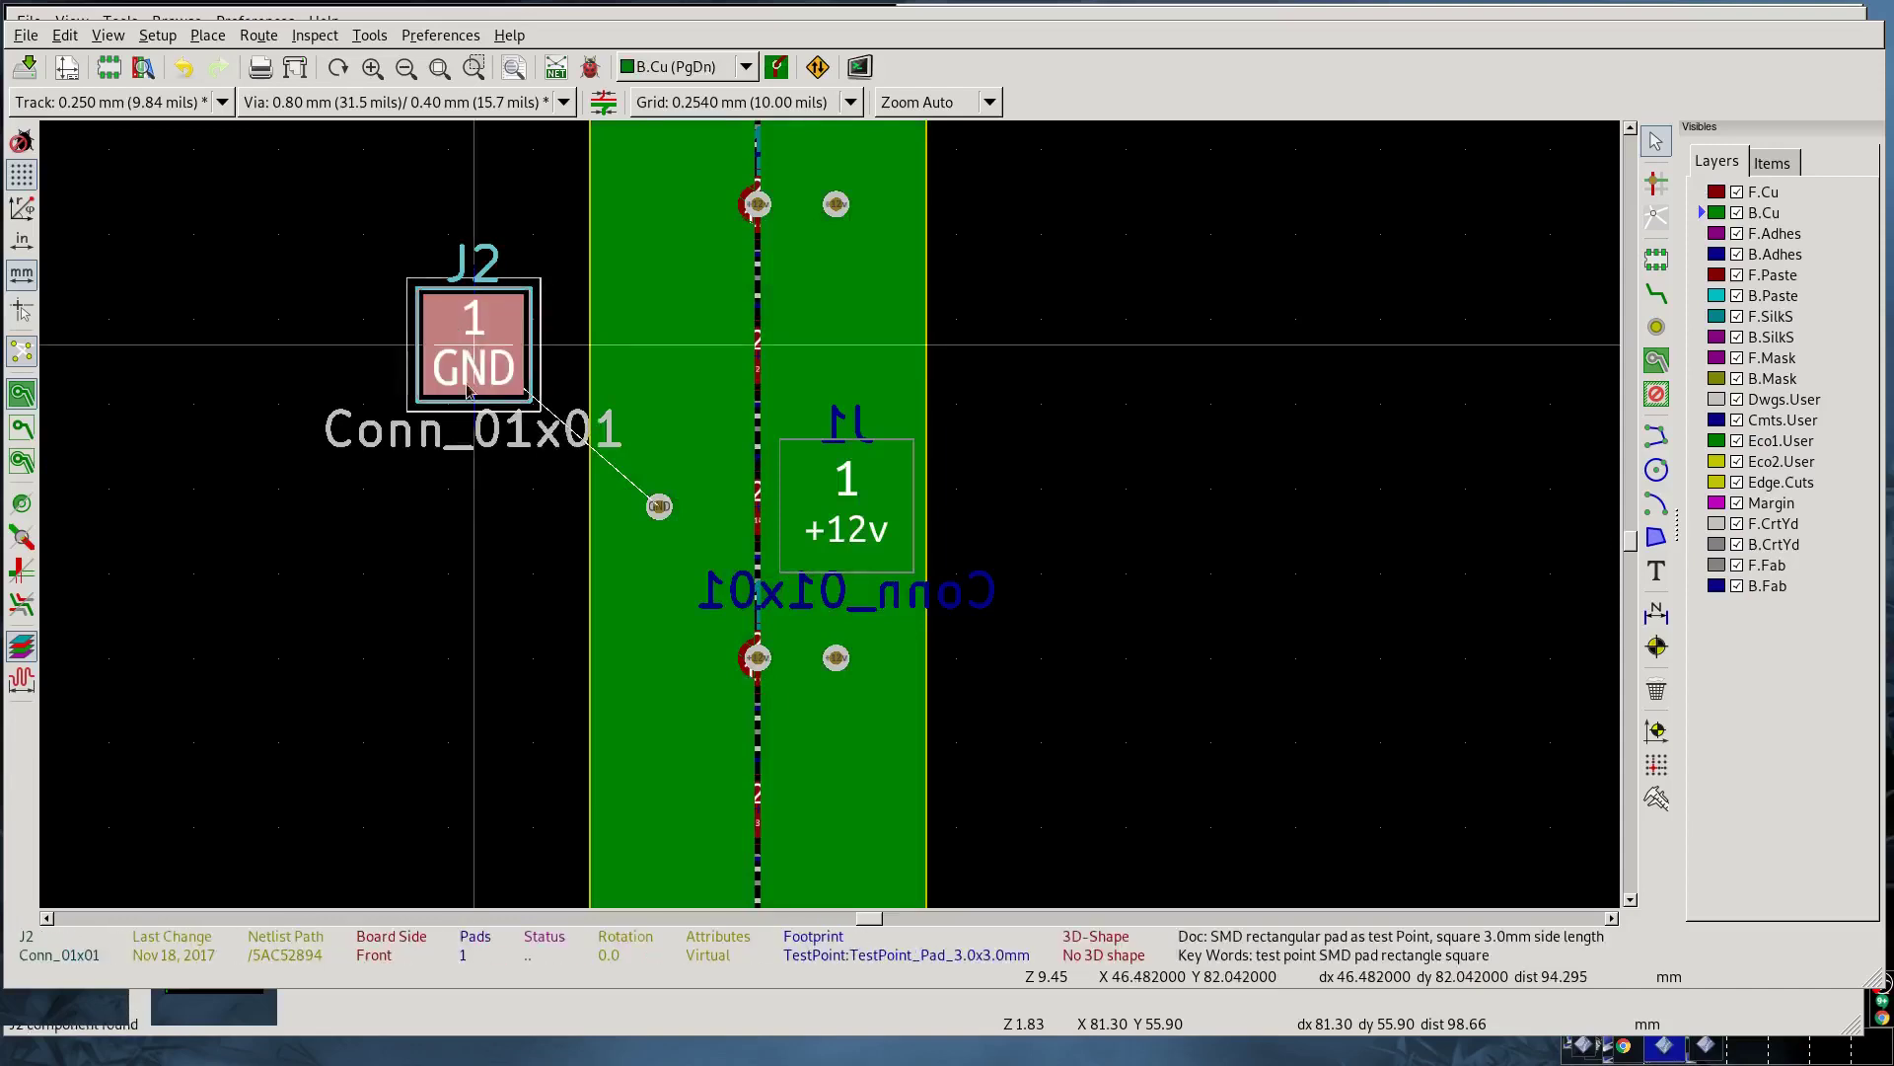
pyautogui.press('f')
pyautogui.scroll(1, 657, 756)
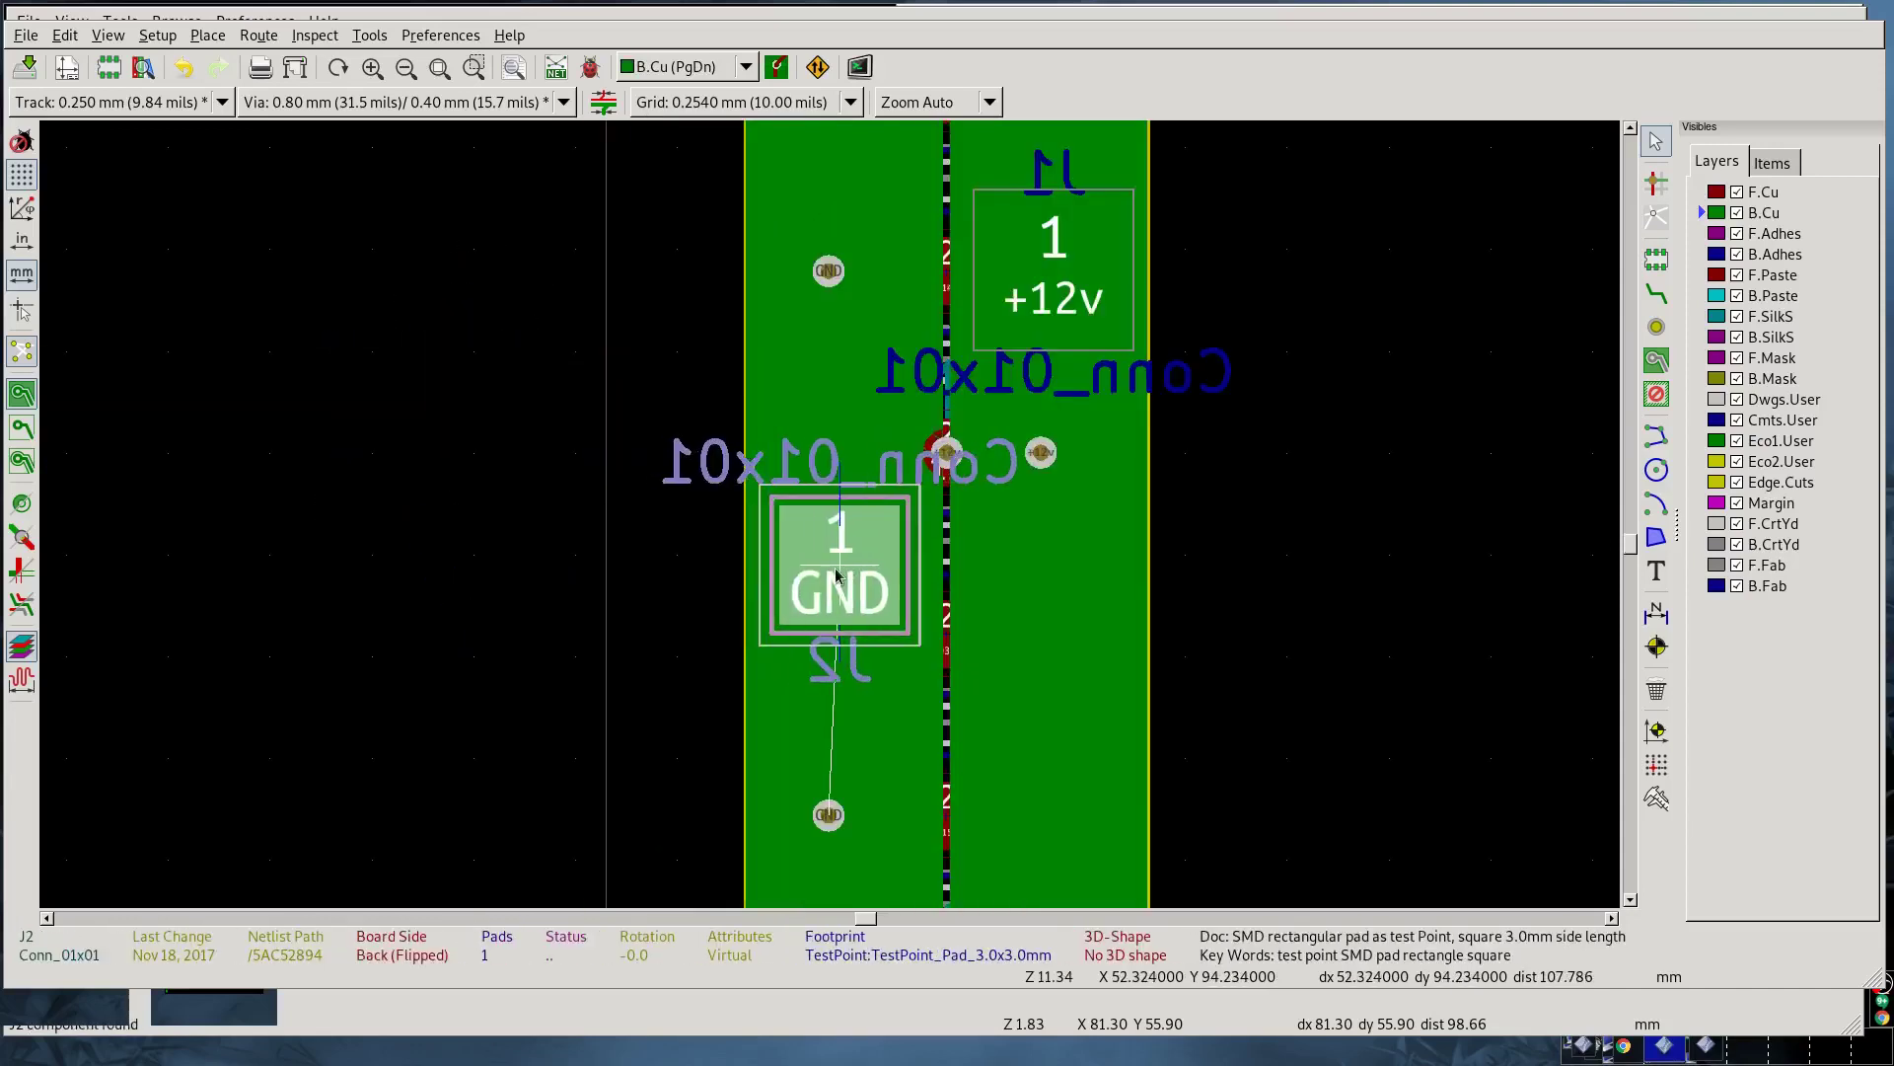
pyautogui.click(836, 575)
# Step: Run the Fill vias plugin targeting /+12v and GND, growing the board from 30 to 208 vias
pyautogui.press('pageup')
pyautogui.scroll(-4, 832, 516)
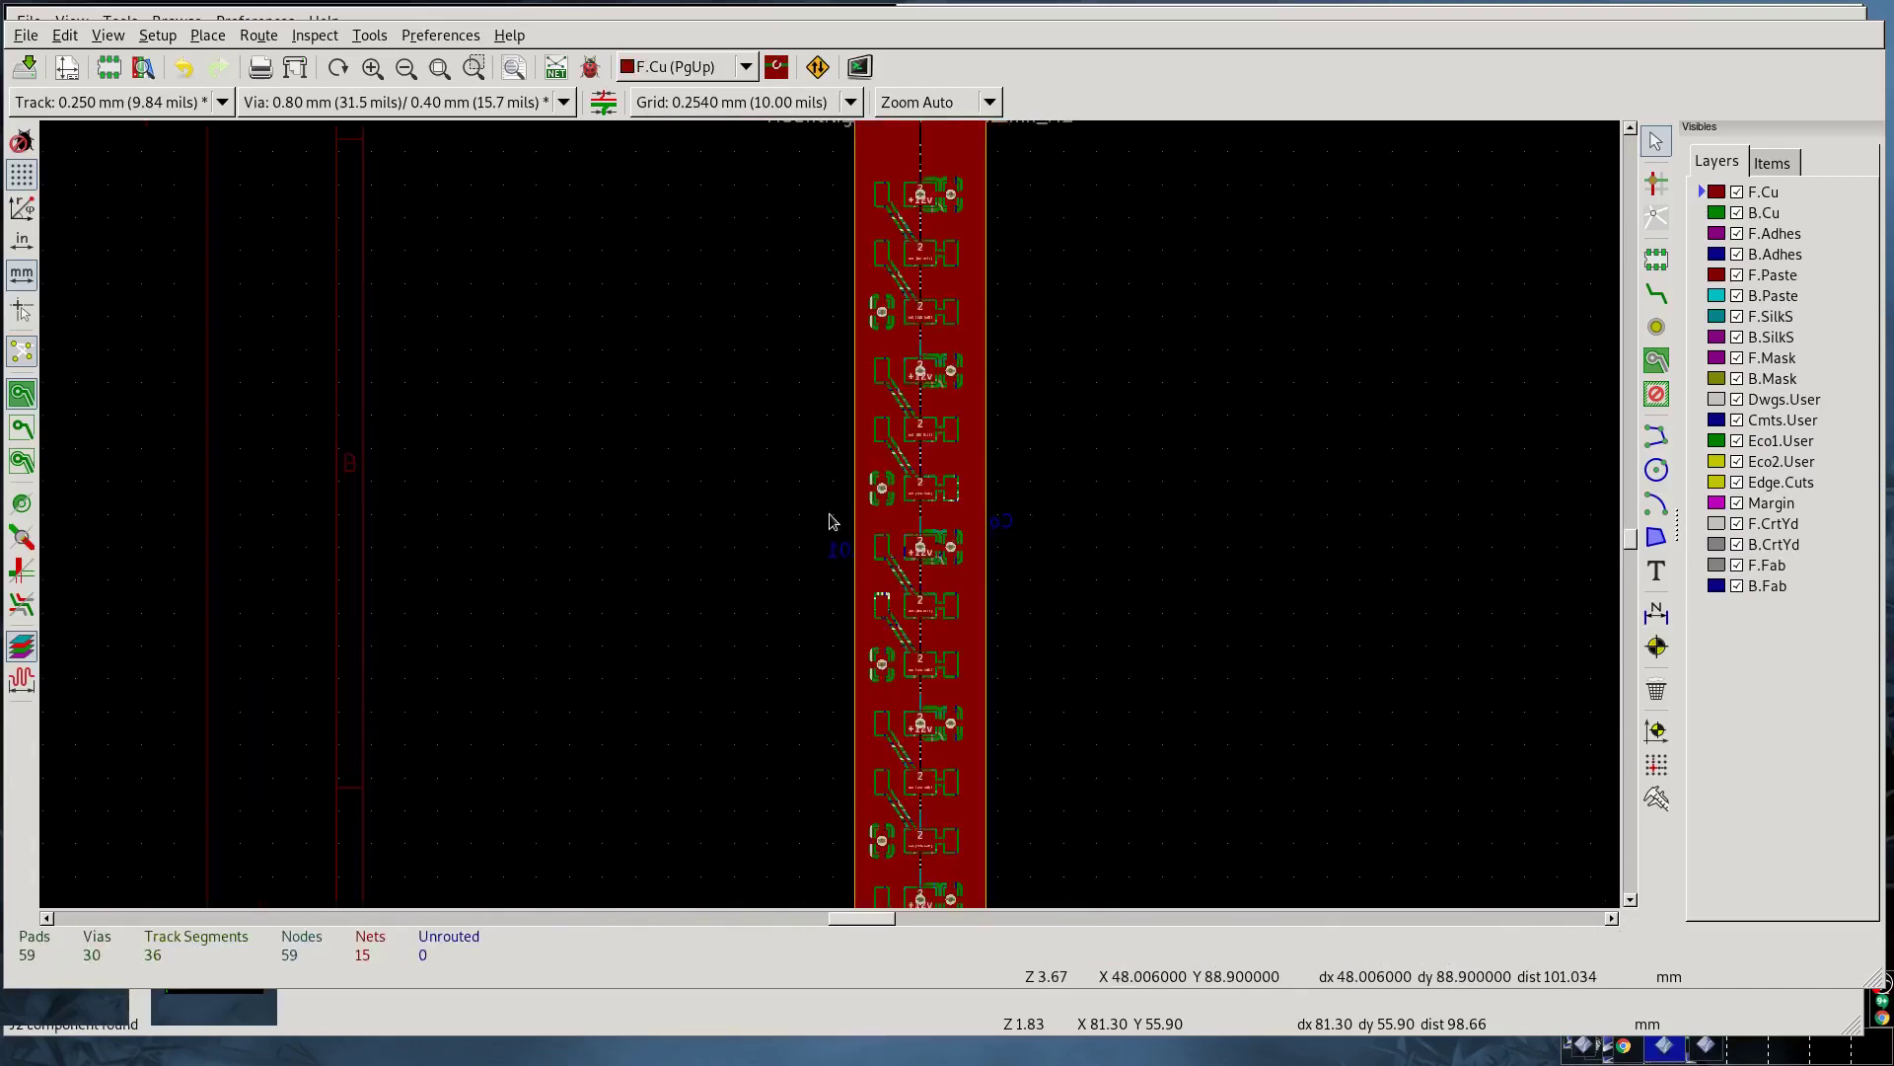
pyautogui.scroll(1, 790, 491)
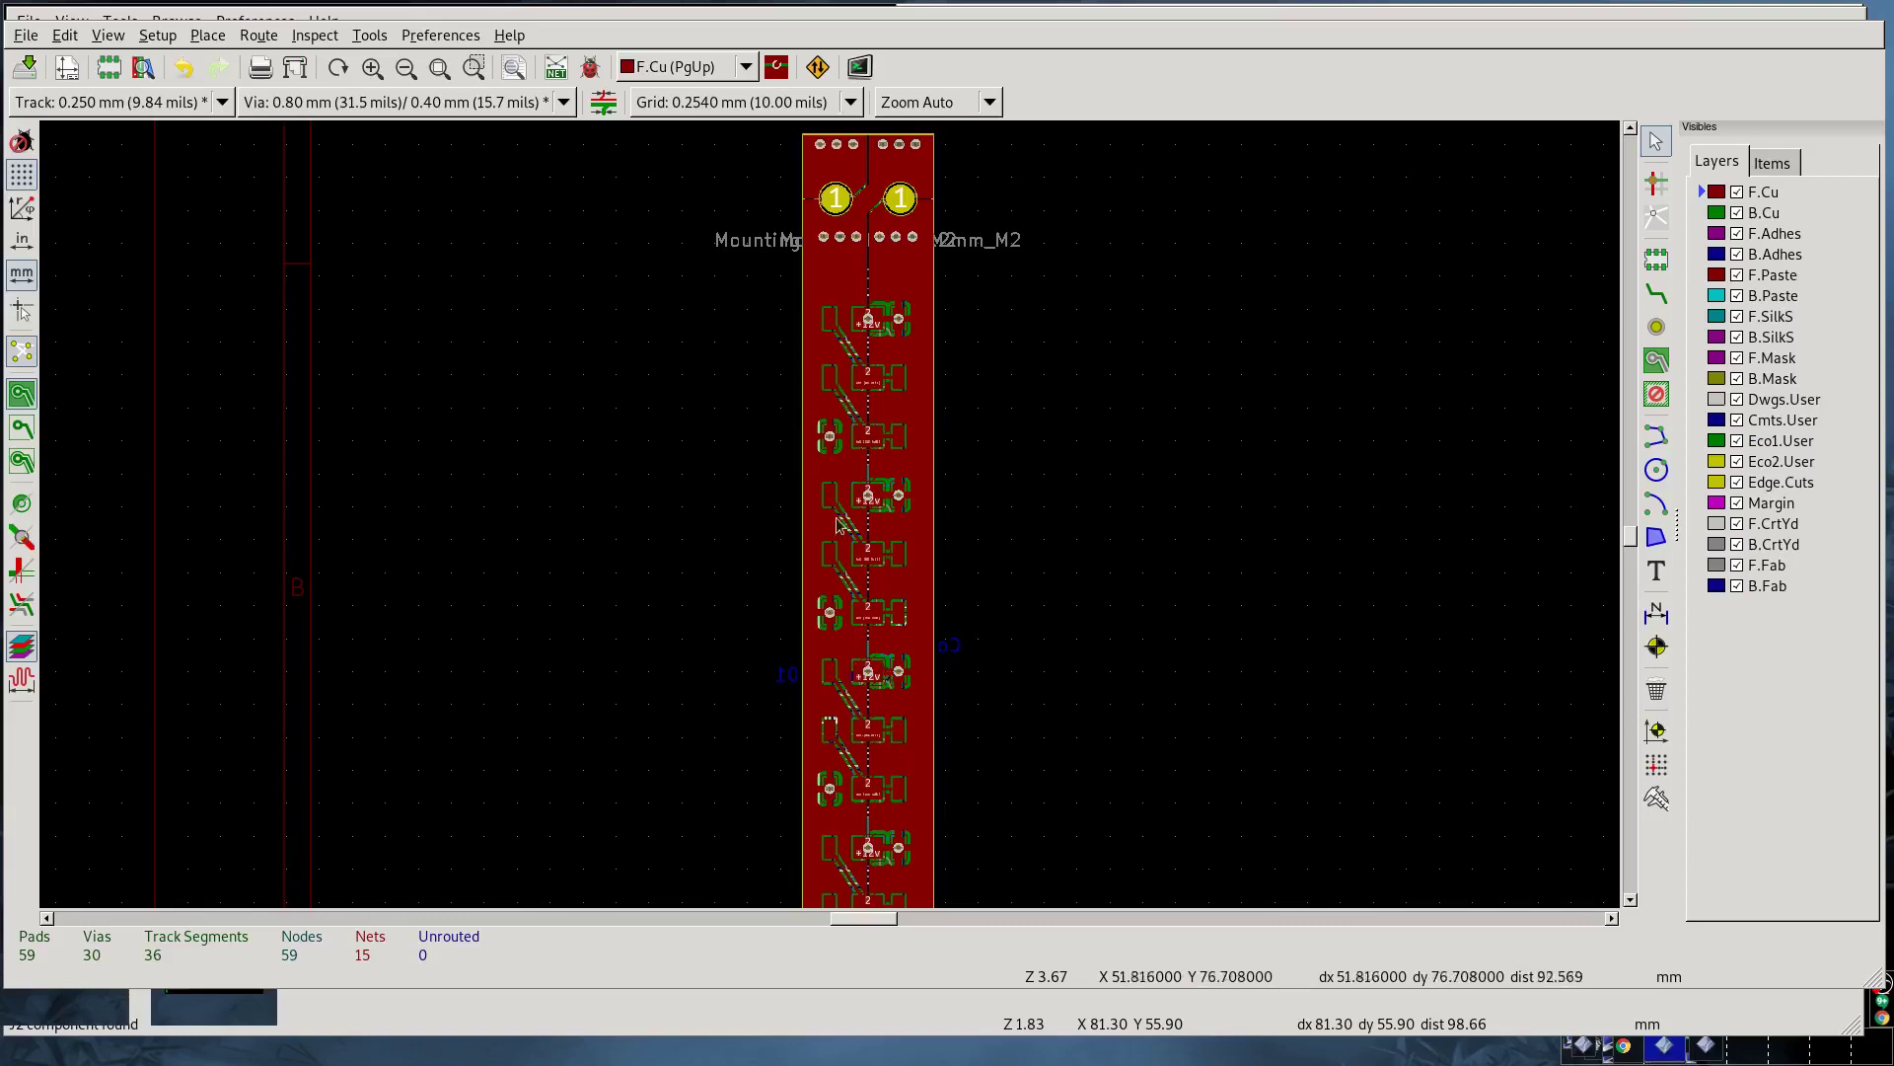
pyautogui.moveTo(873, 700); pyautogui.dragTo(819, 628, button='middle')
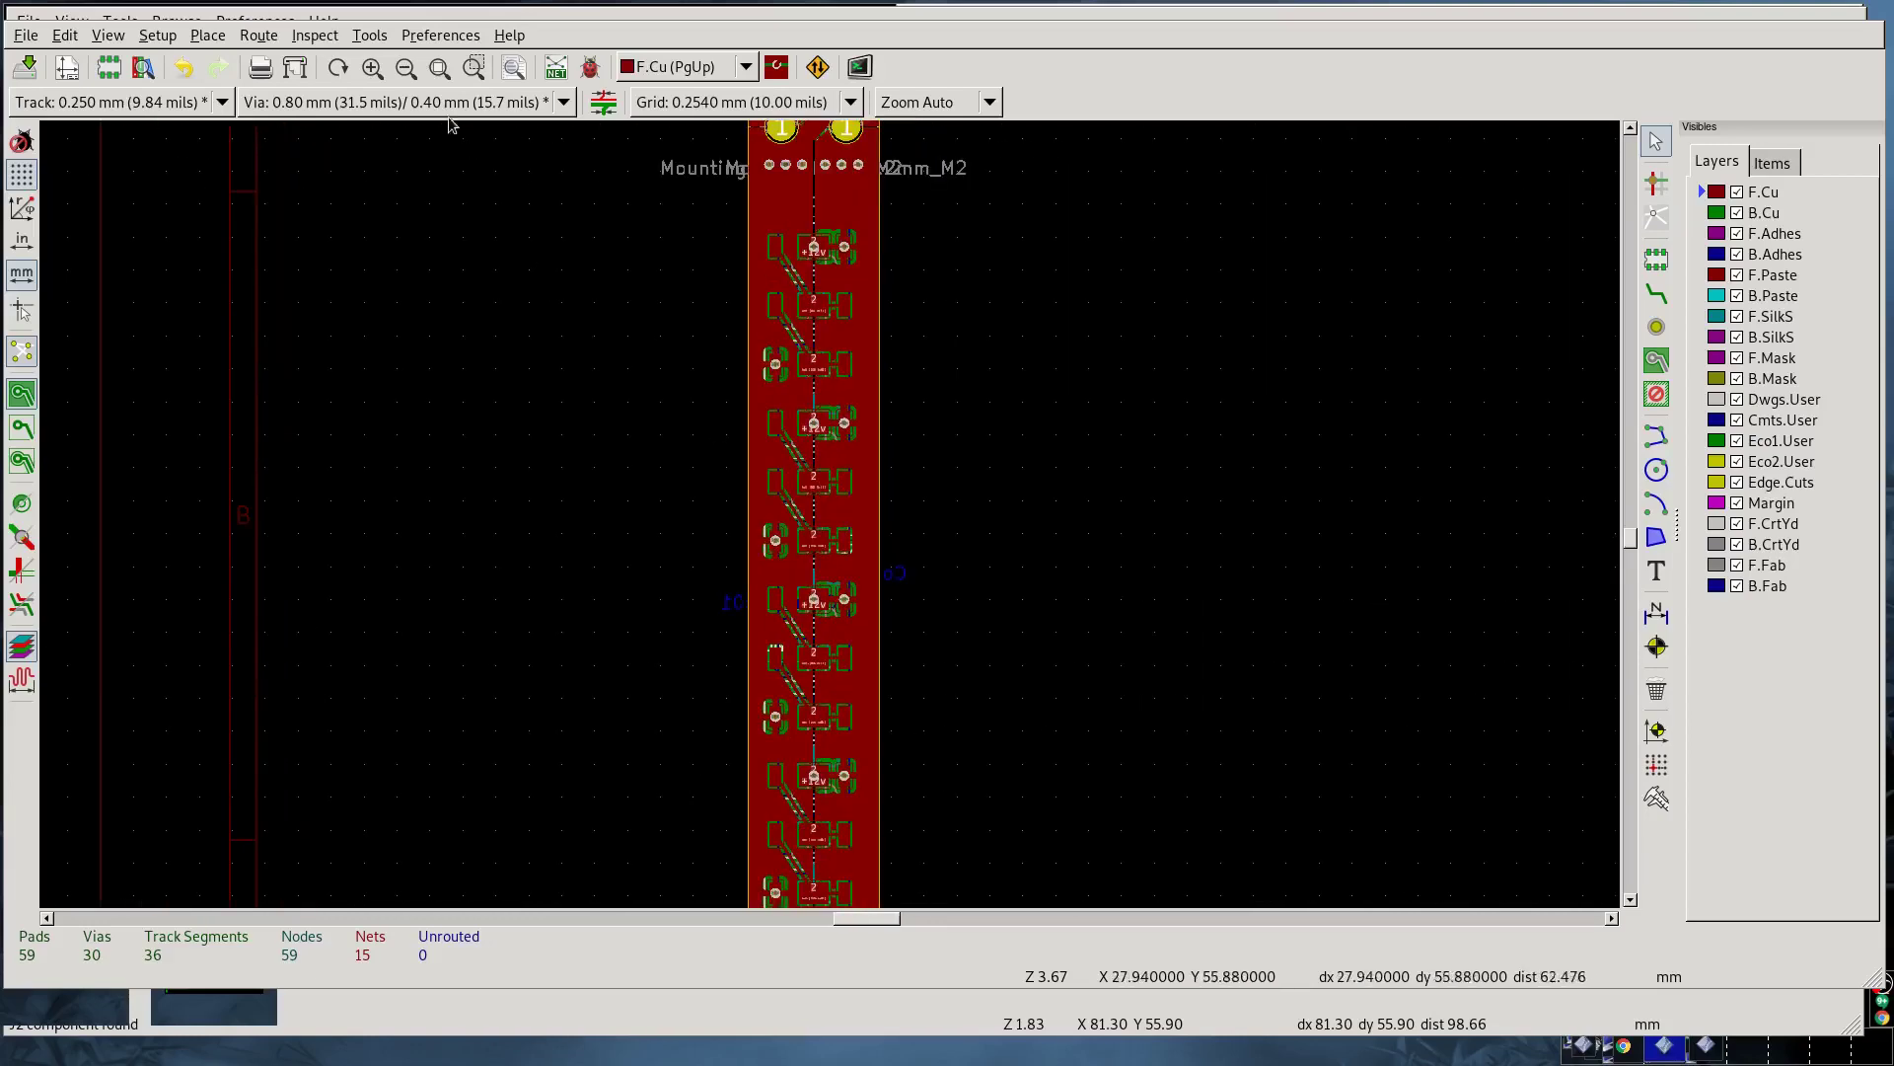
pyautogui.click(369, 36)
pyautogui.moveTo(444, 270)
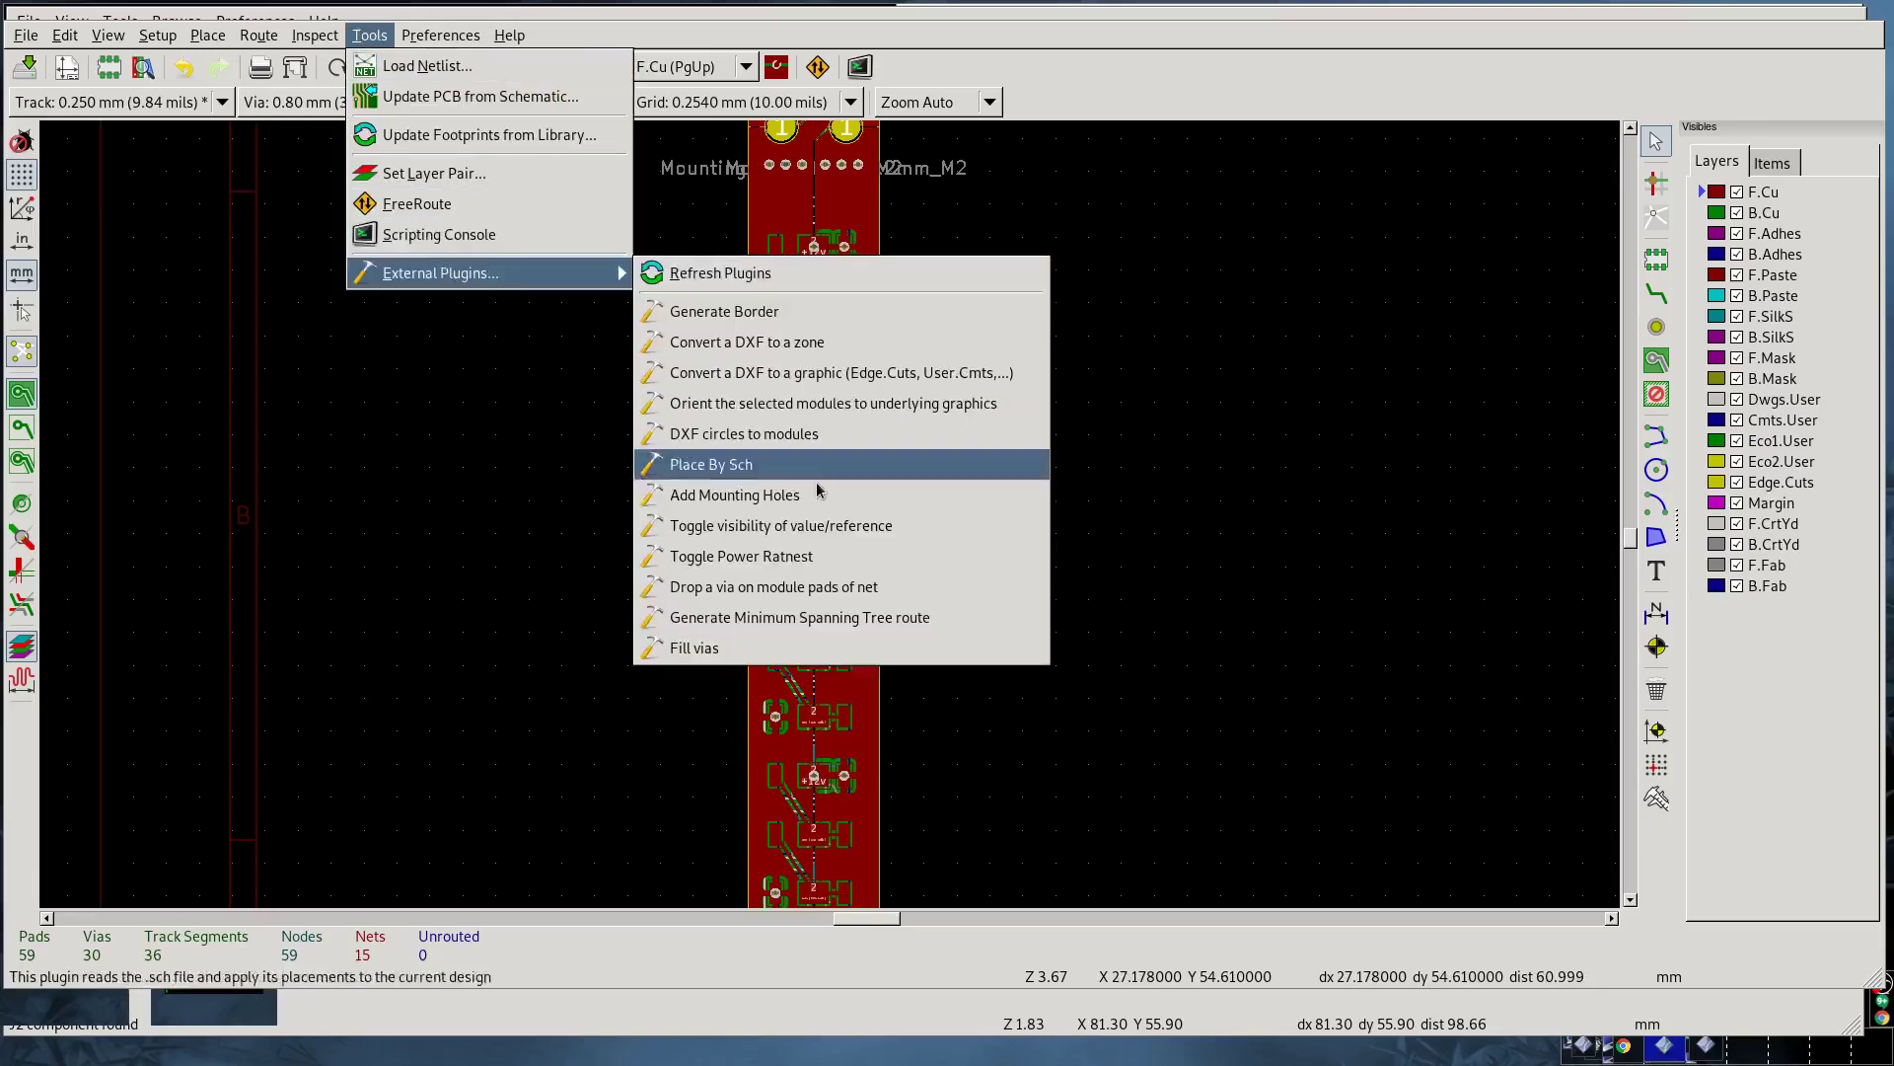
pyautogui.click(702, 648)
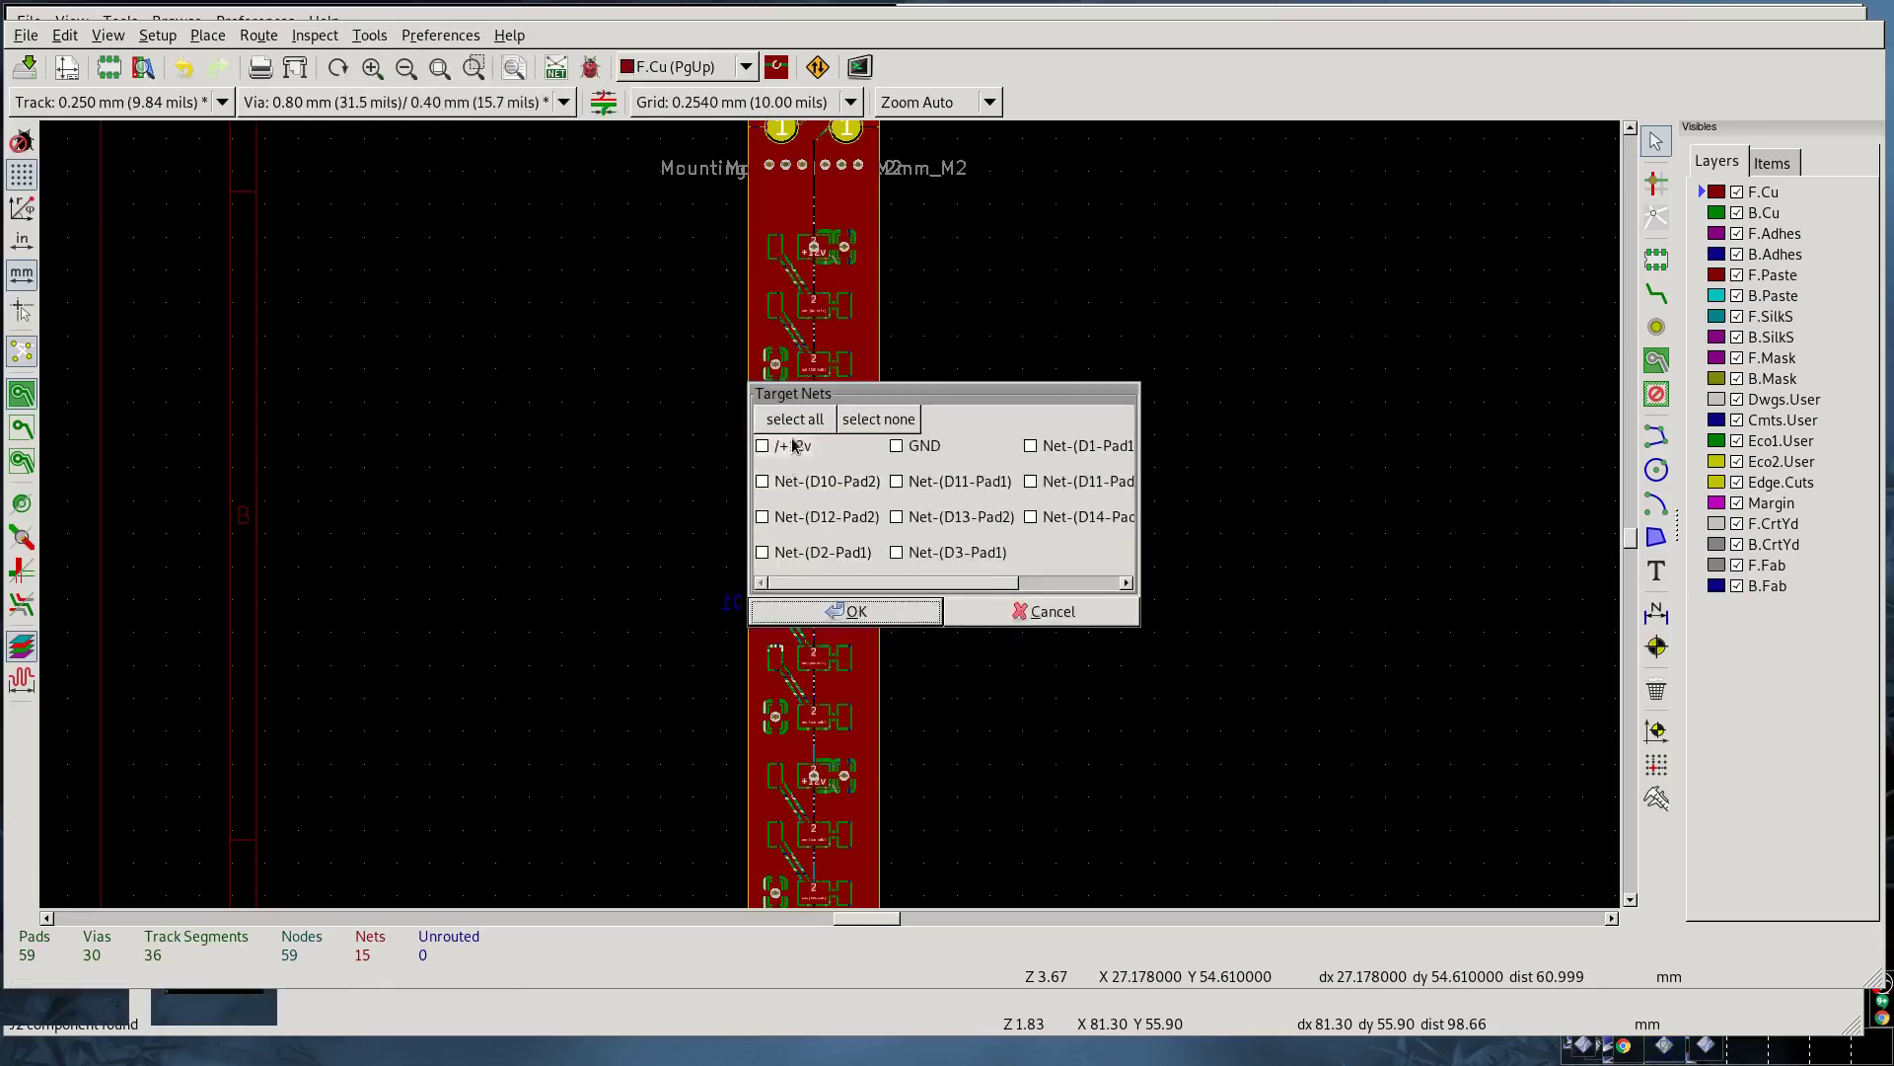
pyautogui.click(763, 446)
pyautogui.click(898, 448)
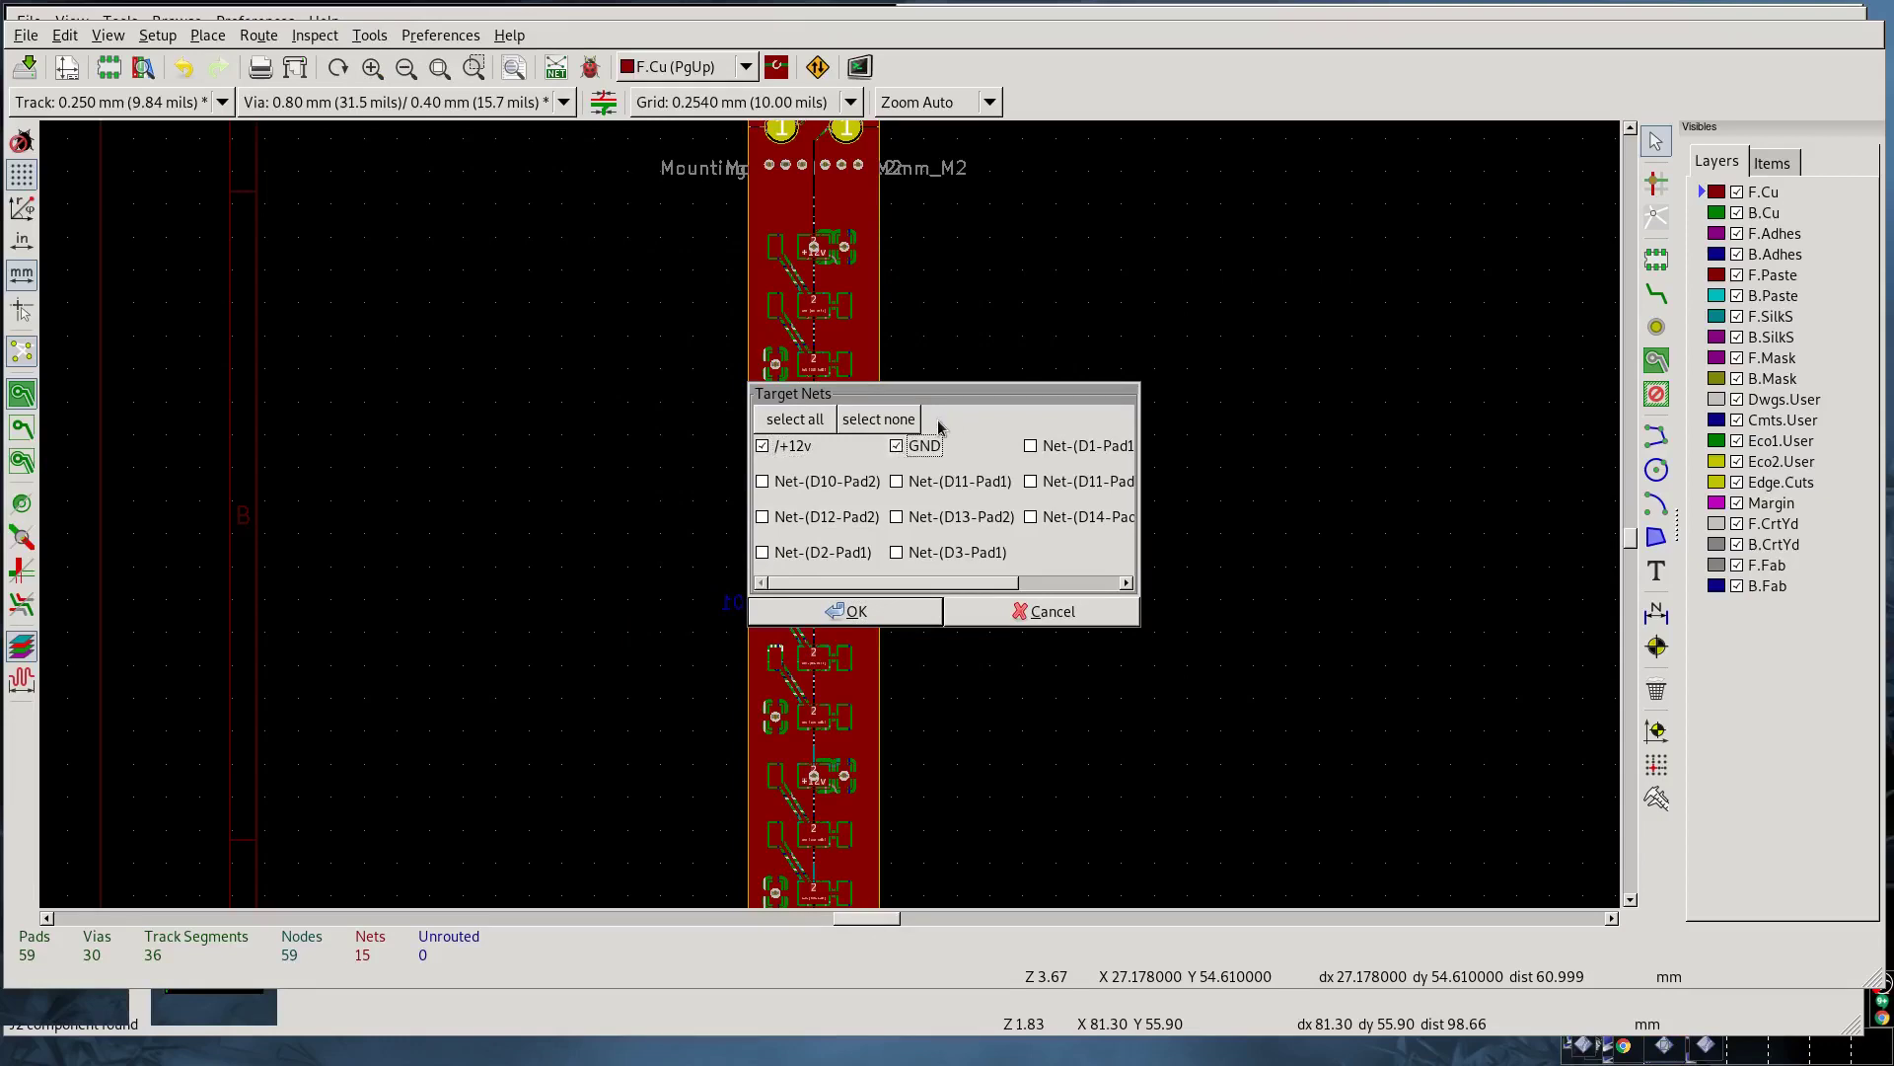
pyautogui.keyDown('alt'); pyautogui.moveTo(939, 427); pyautogui.dragTo(1146, 265); pyautogui.keyUp('alt')
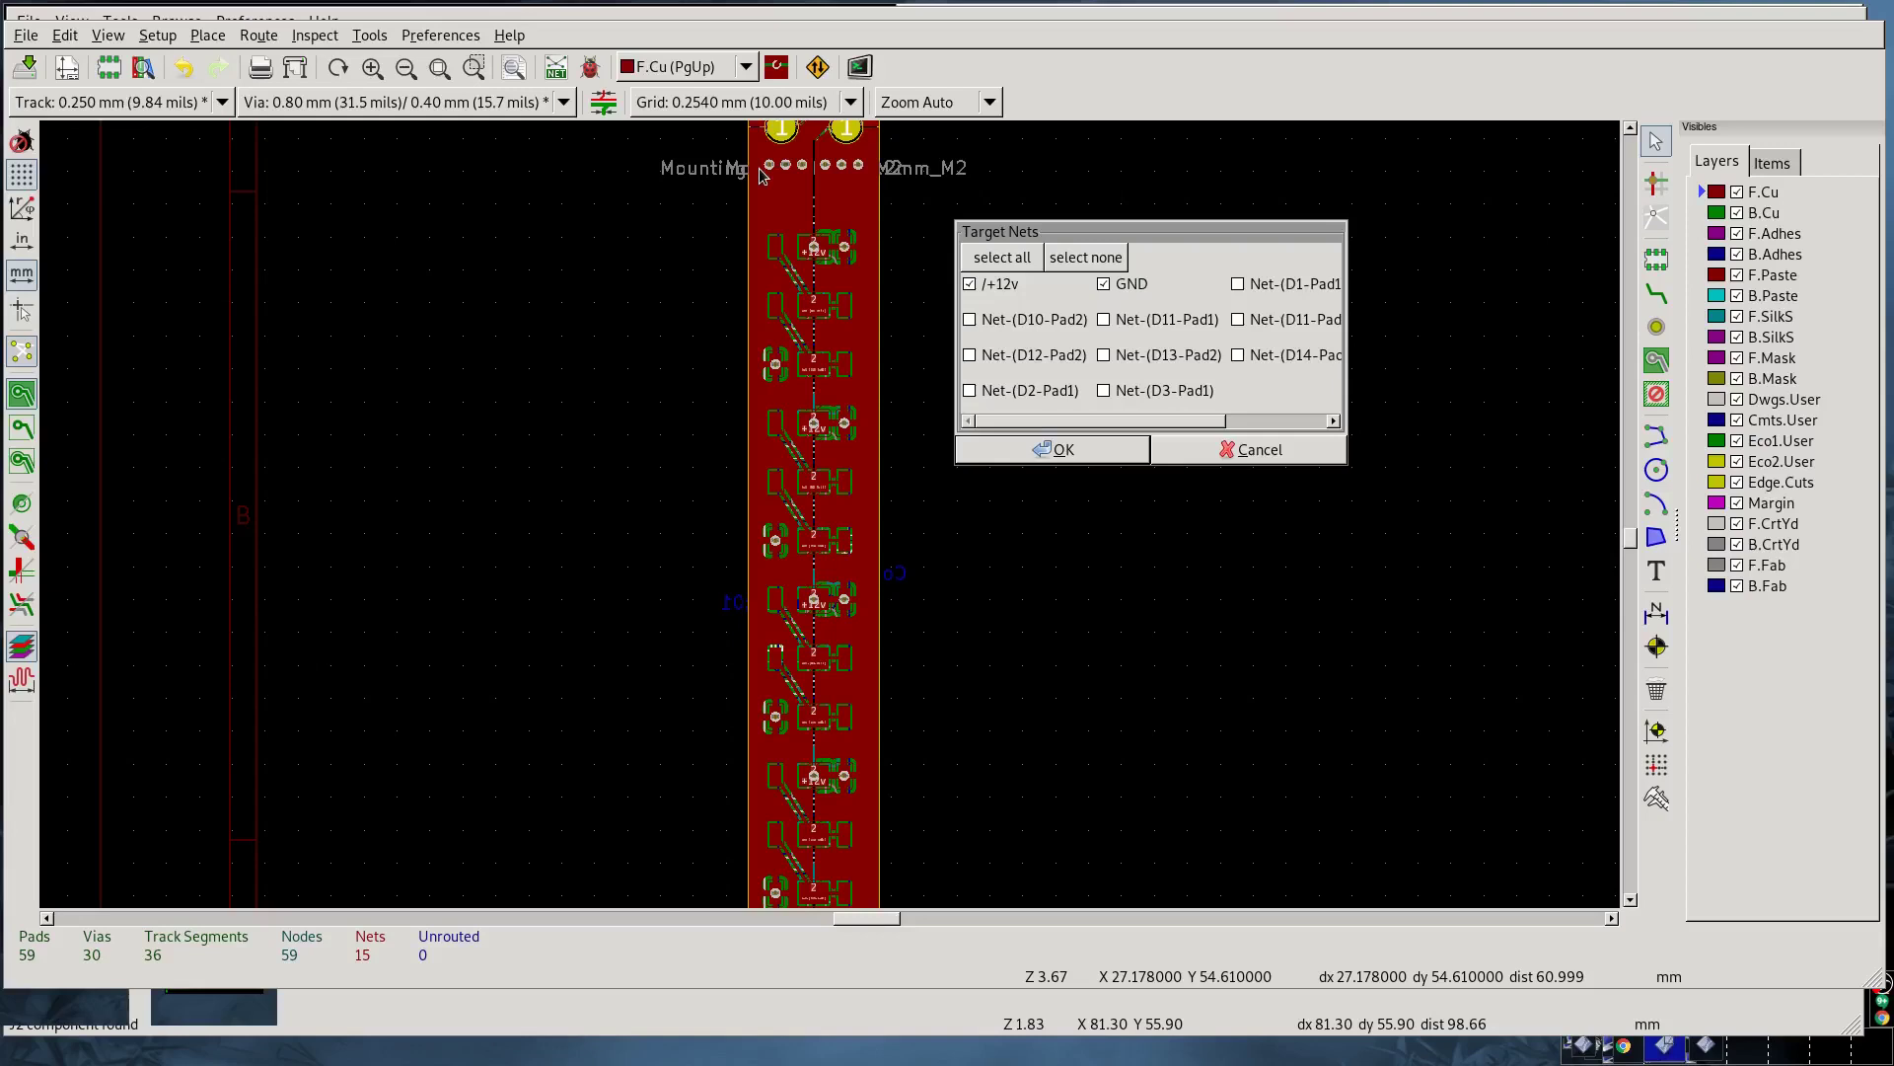
pyautogui.click(1053, 449)
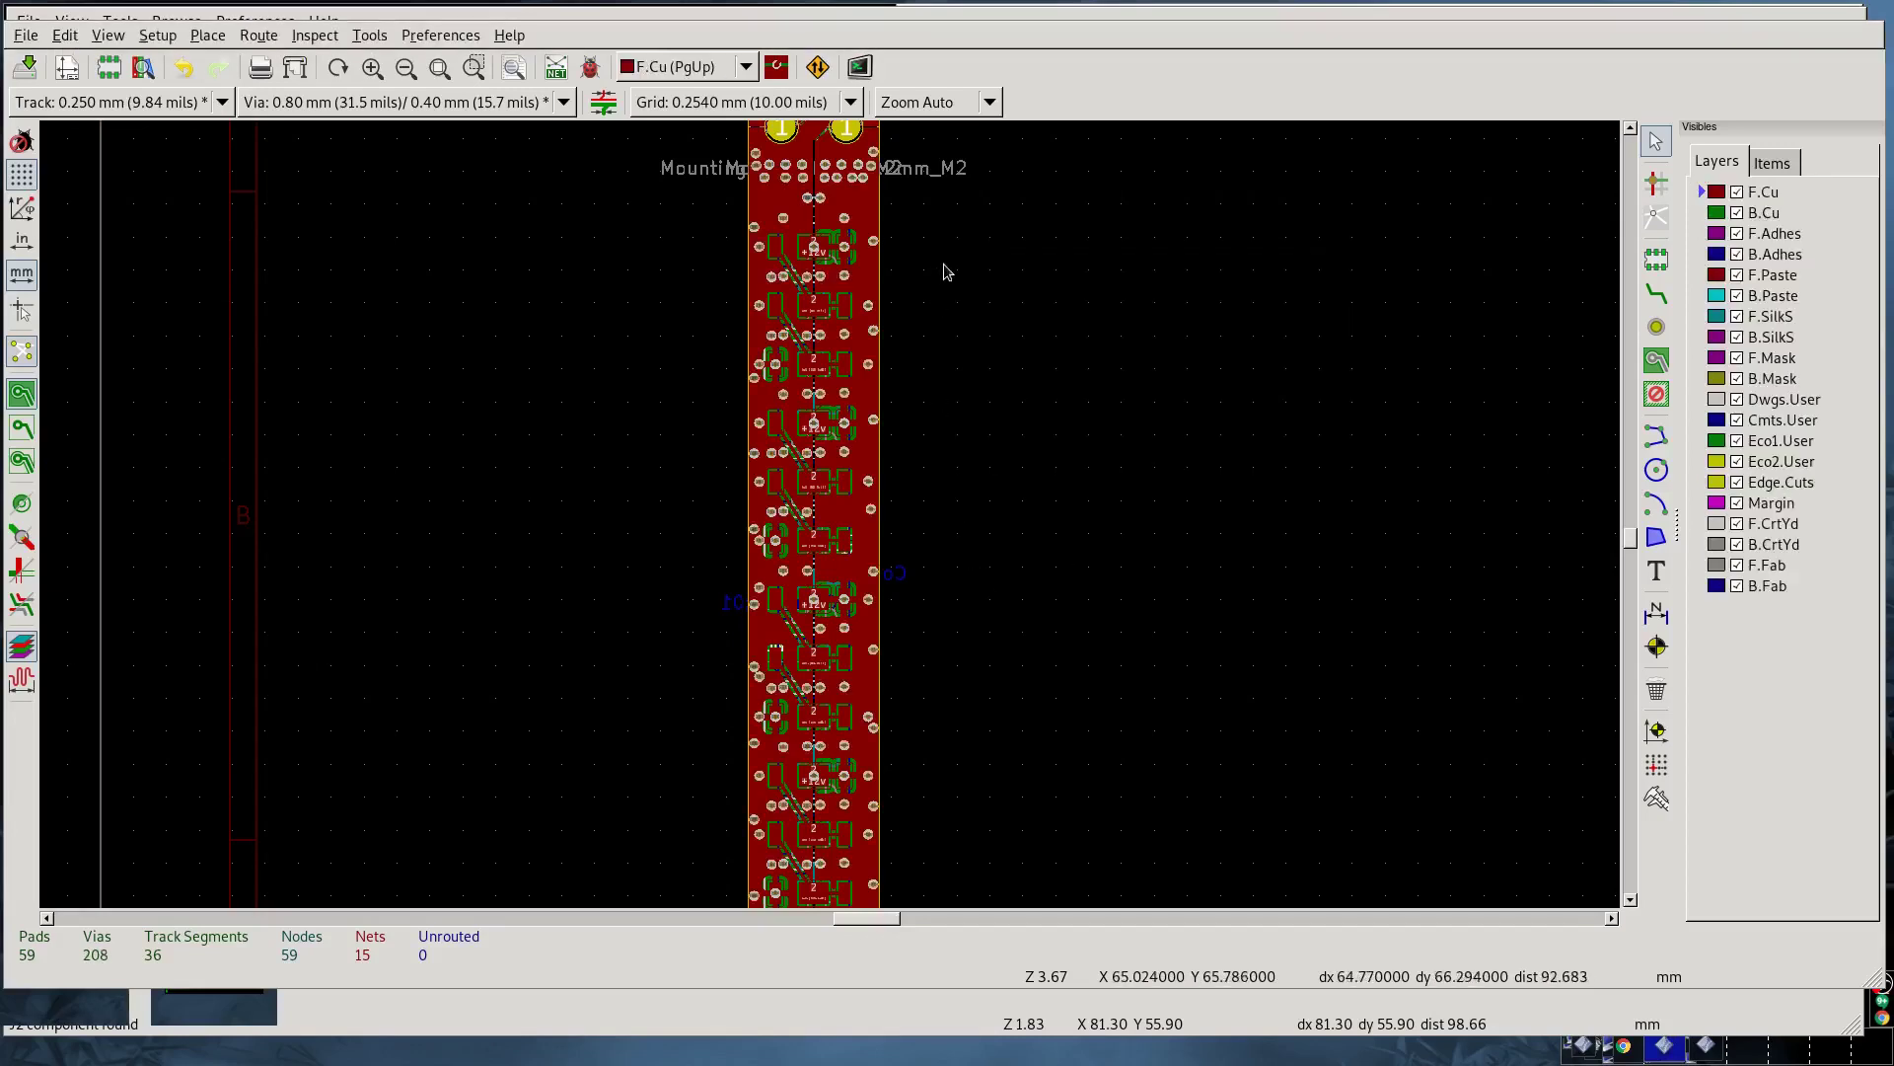
# Step: Zoom into the board's top end to inspect the stitching vias and re-enable B.Cu
pyautogui.scroll(3, 939, 368)
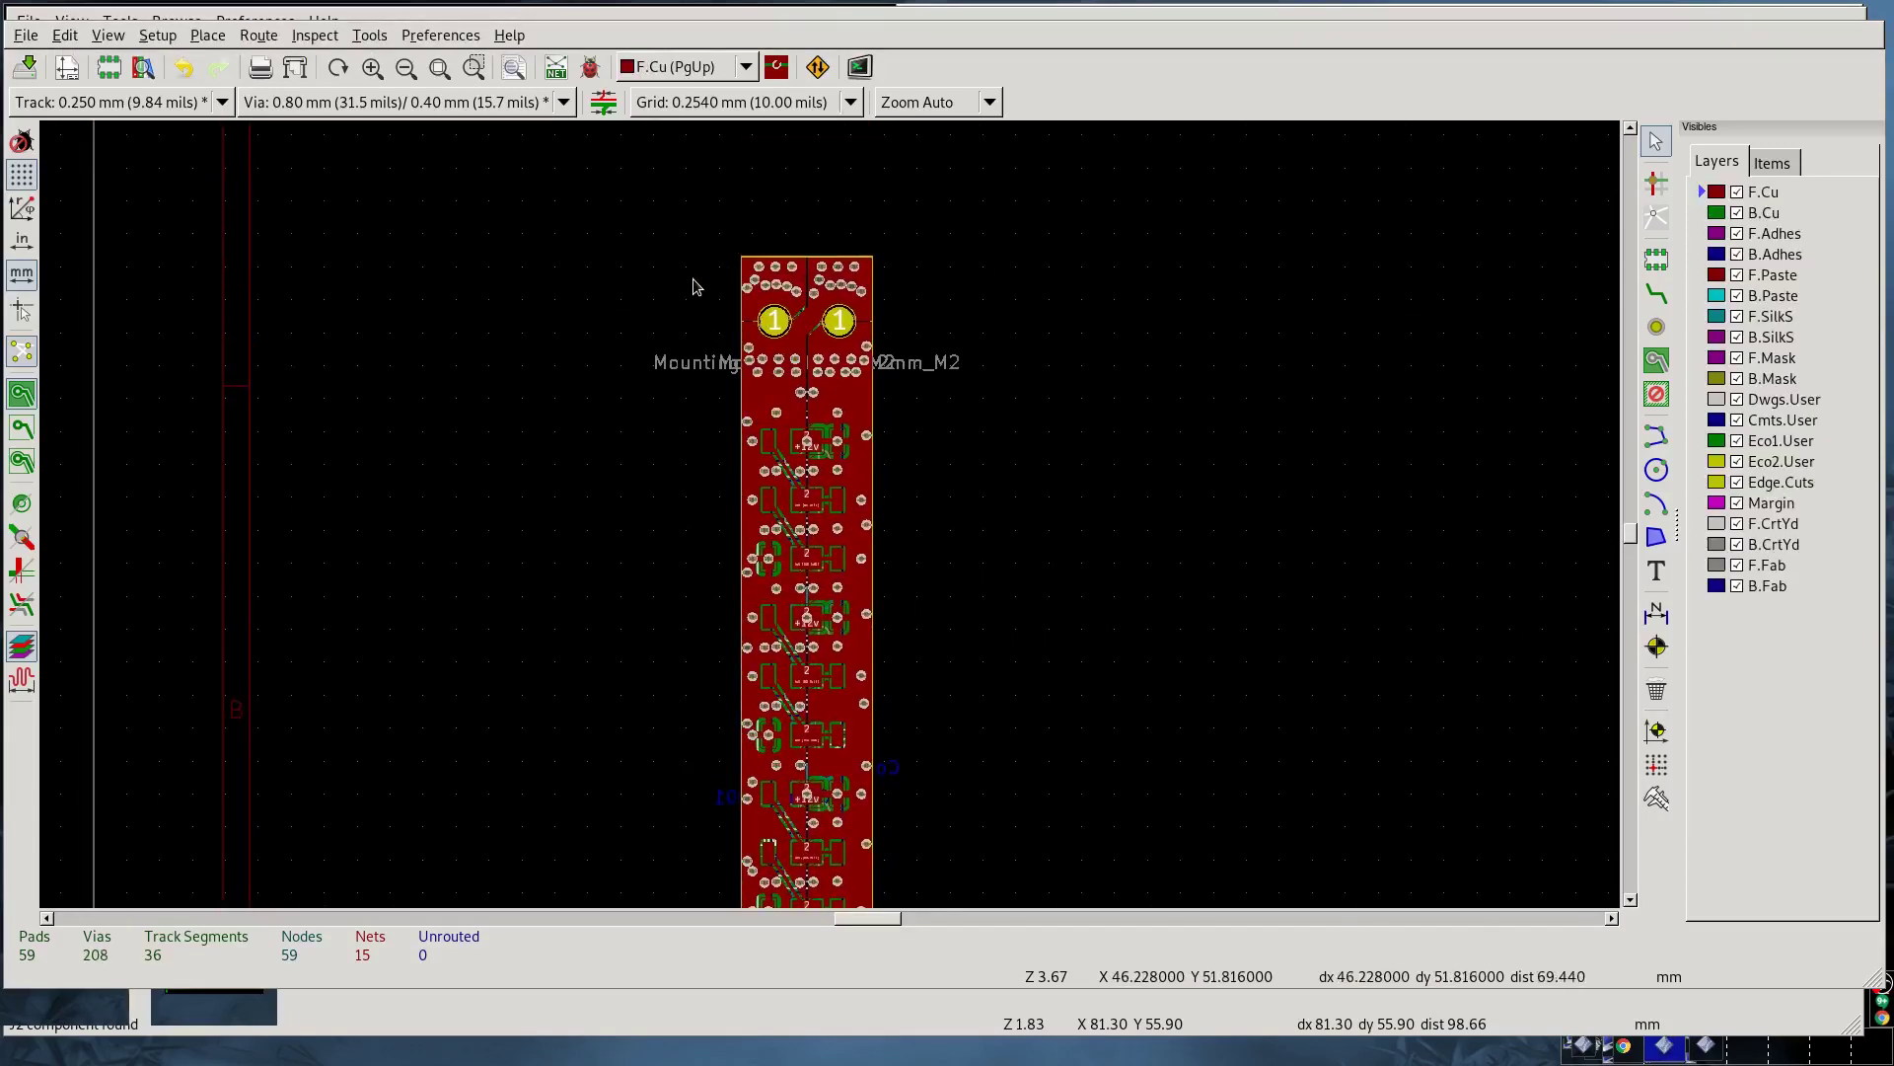
pyautogui.scroll(3, 696, 286)
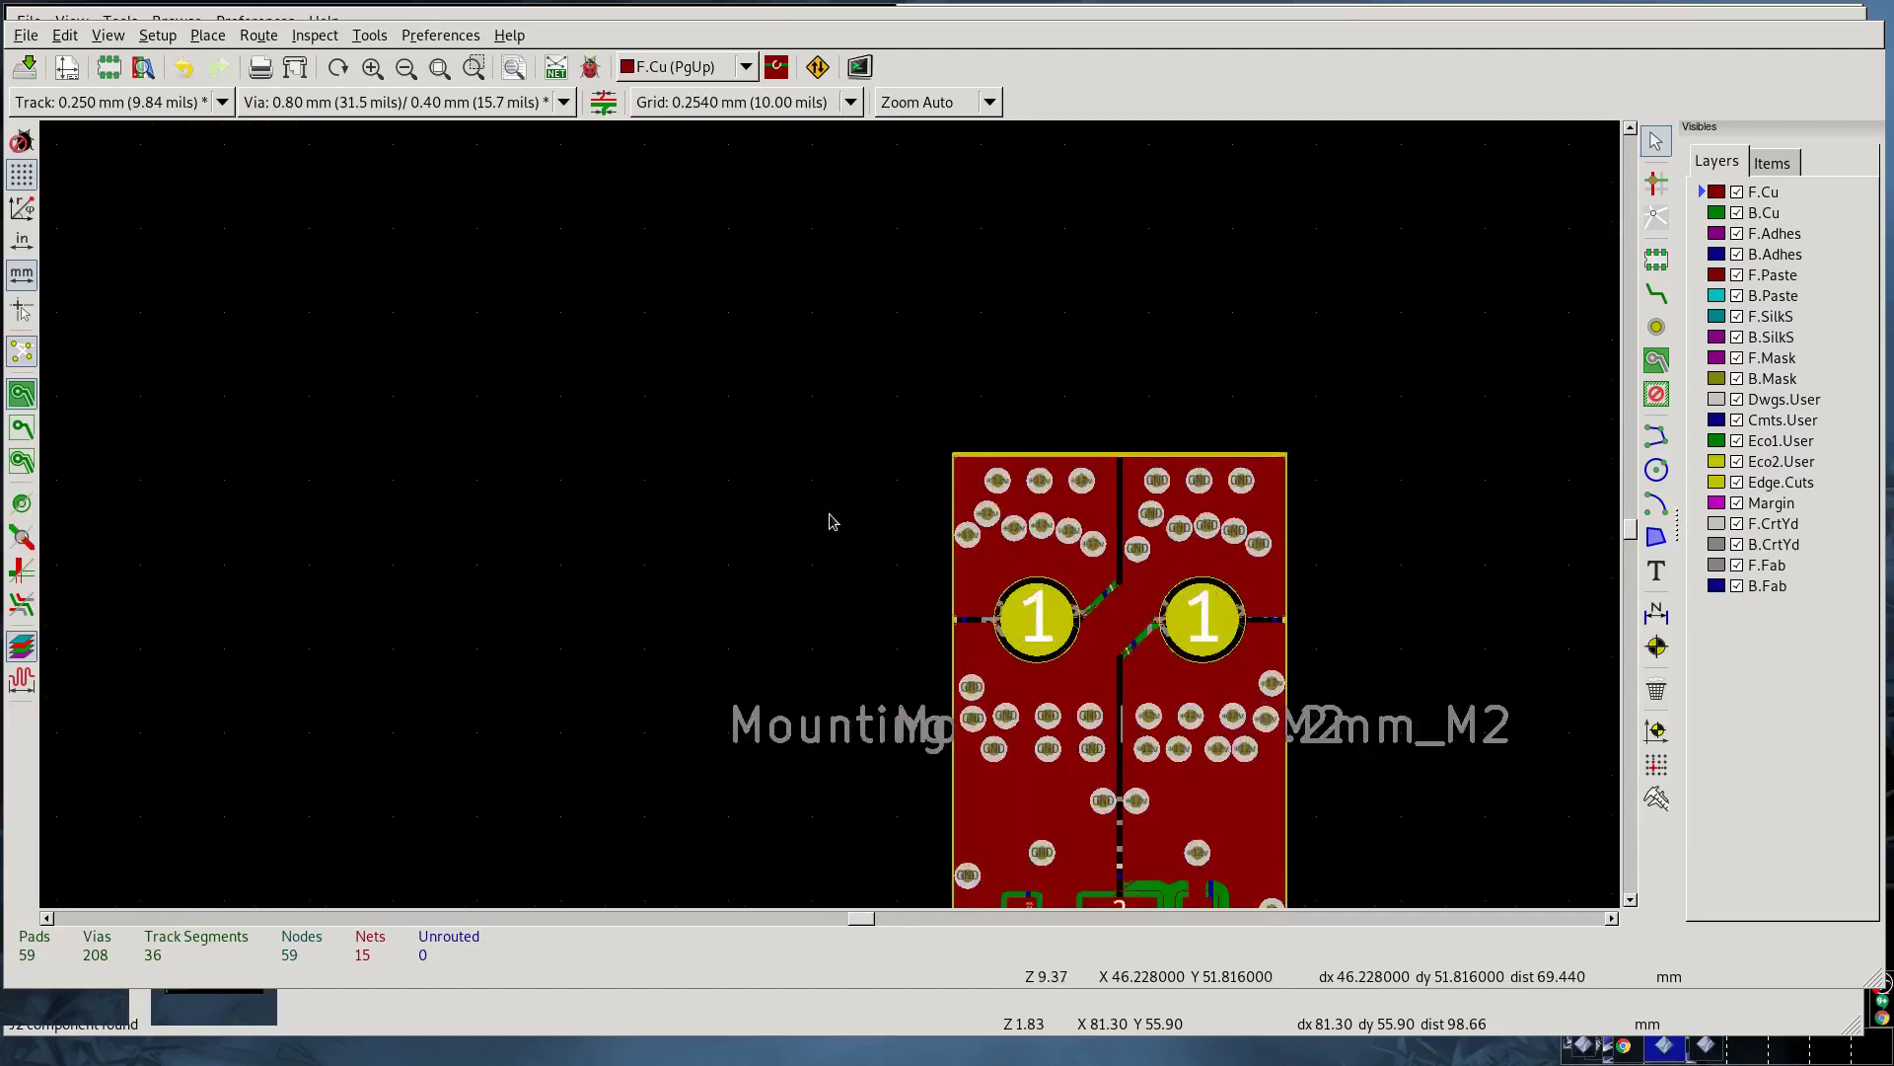
pyautogui.moveTo(831, 521); pyautogui.dragTo(466, 382, button='middle')
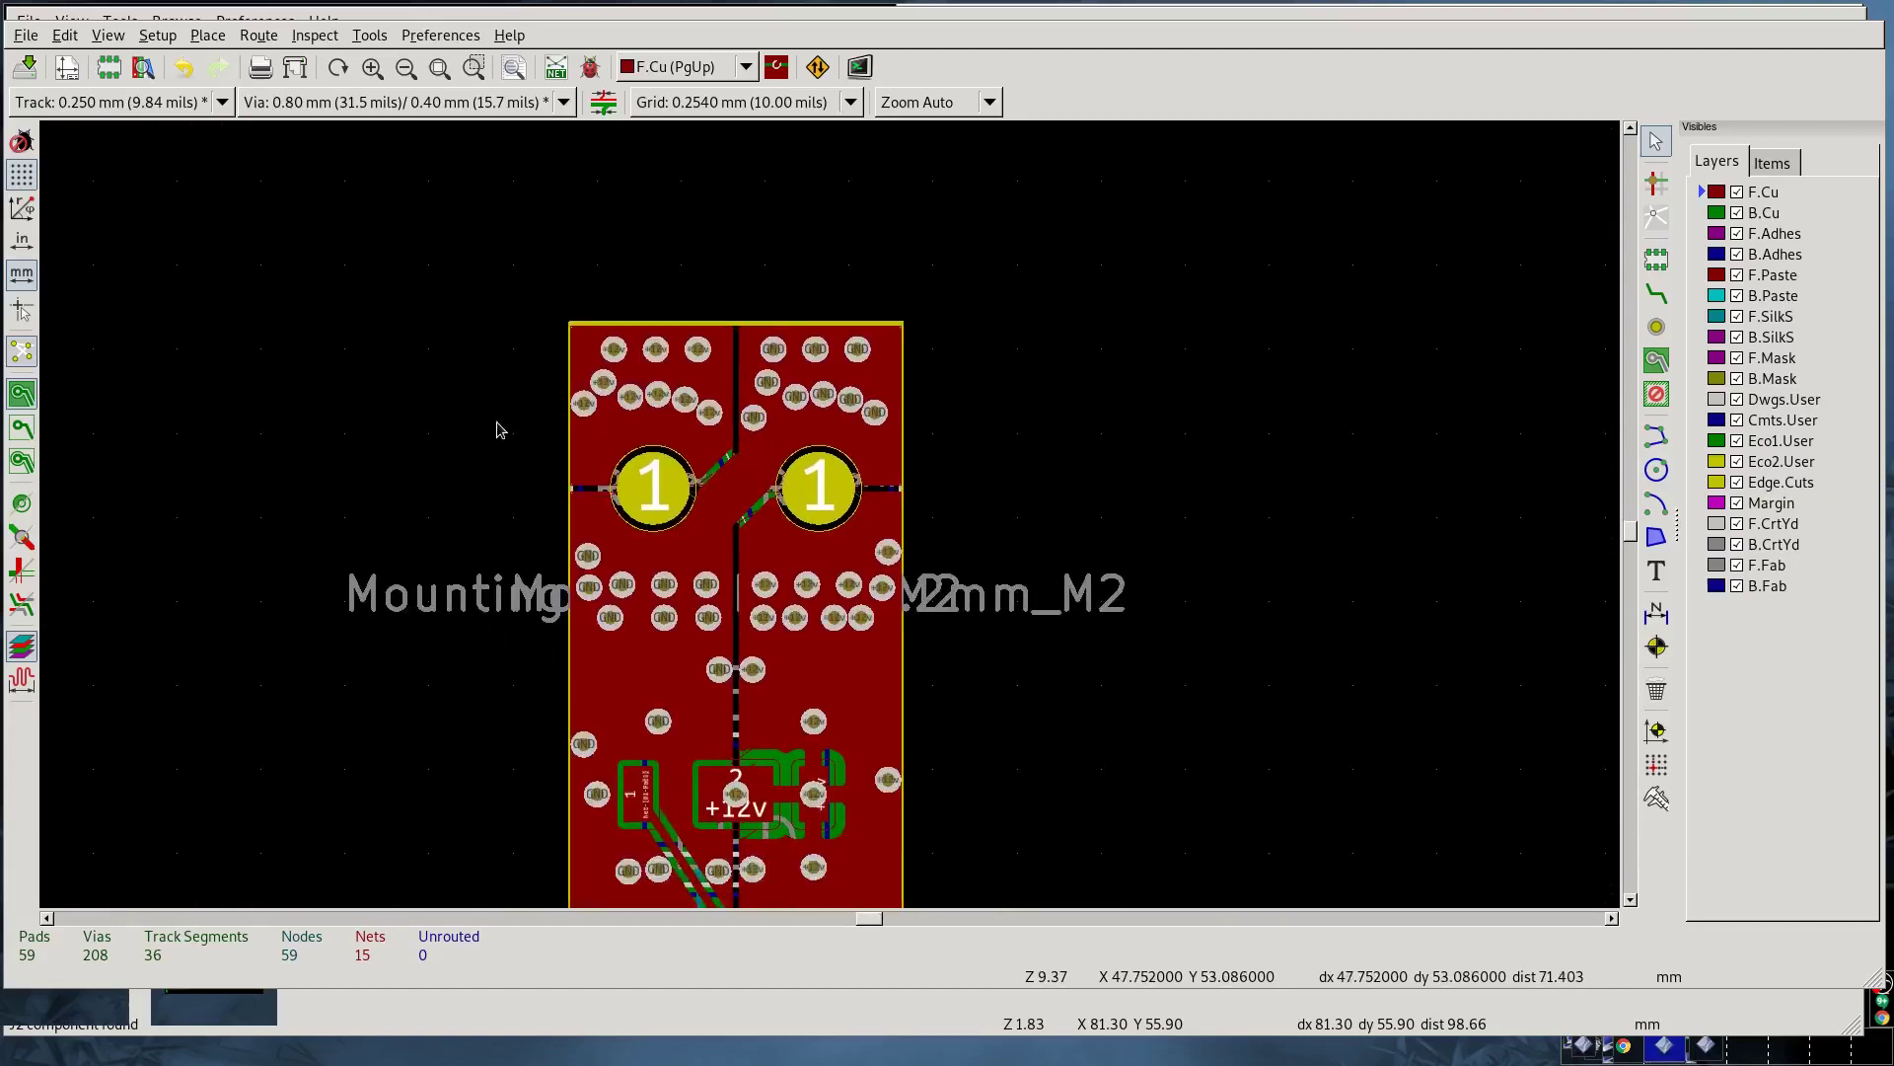
pyautogui.scroll(3, 494, 422)
pyautogui.moveTo(829, 513); pyautogui.dragTo(559, 462, button='middle')
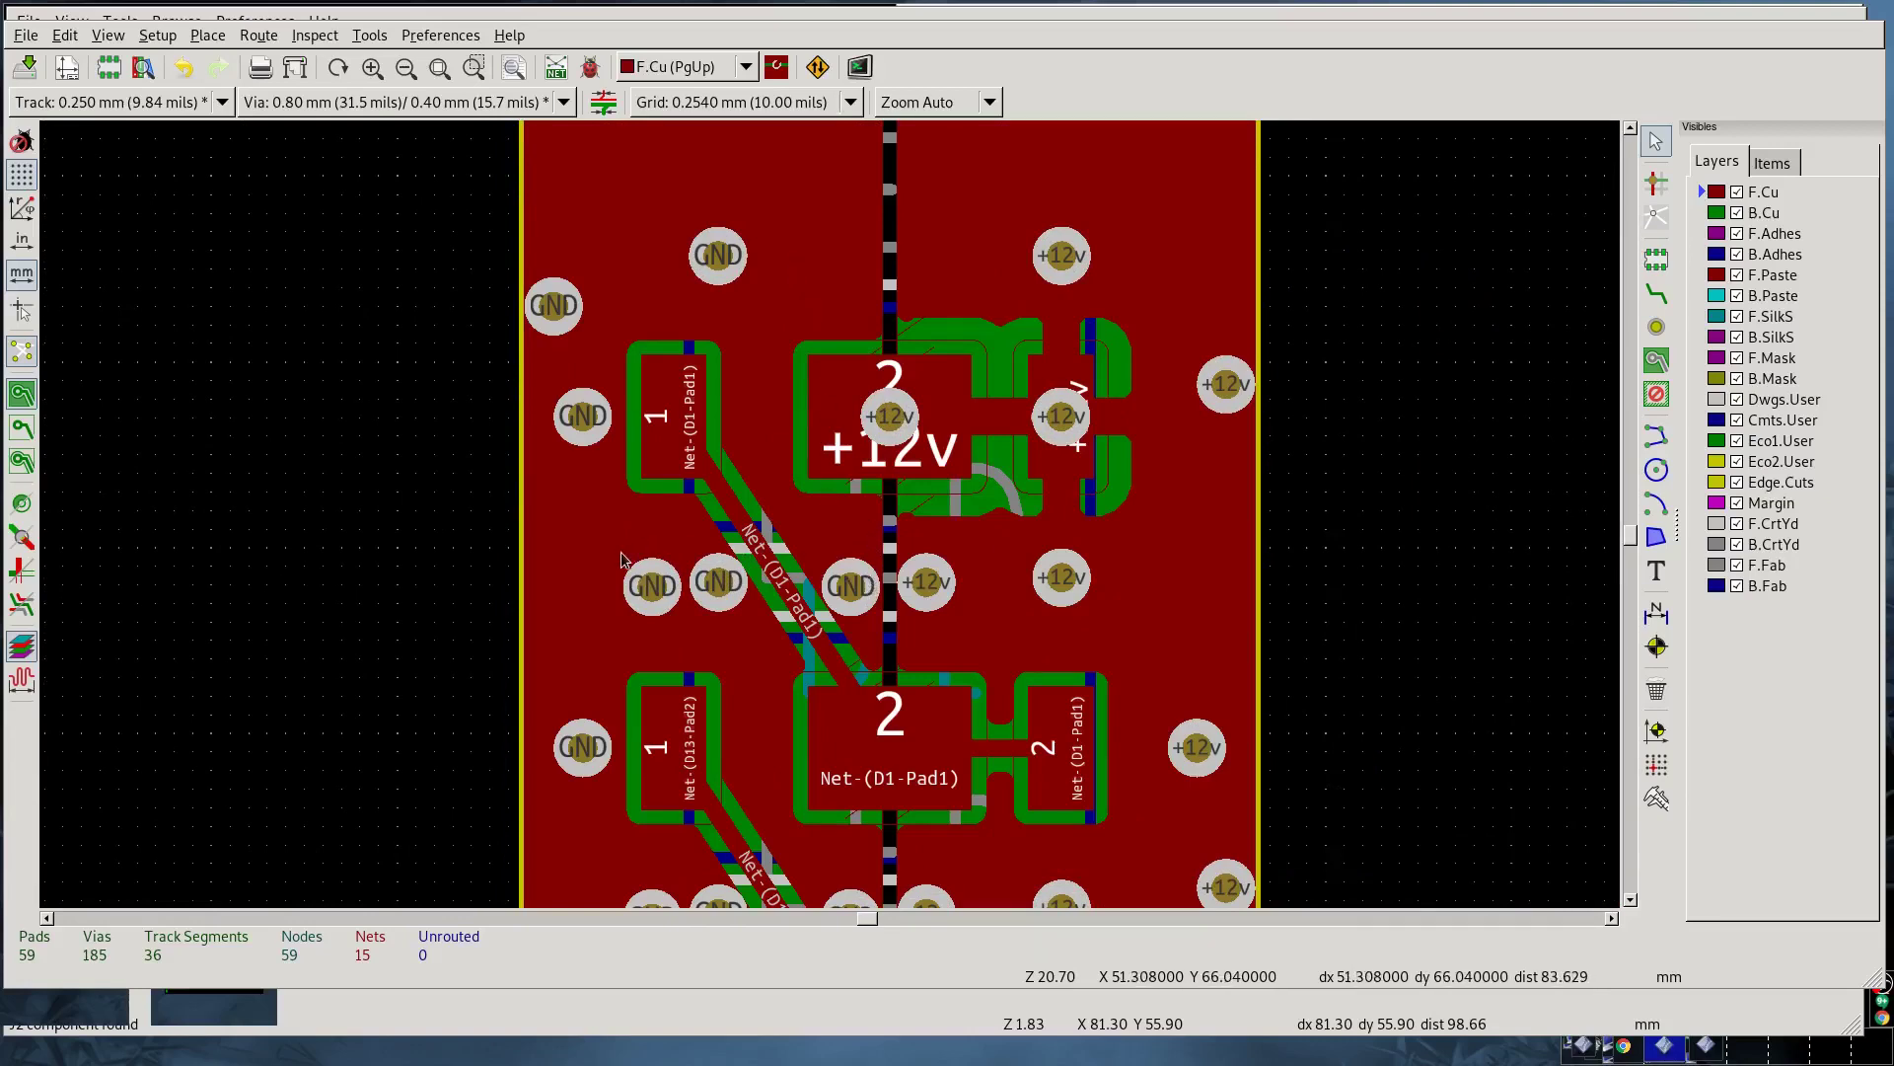
pyautogui.click(1737, 213)
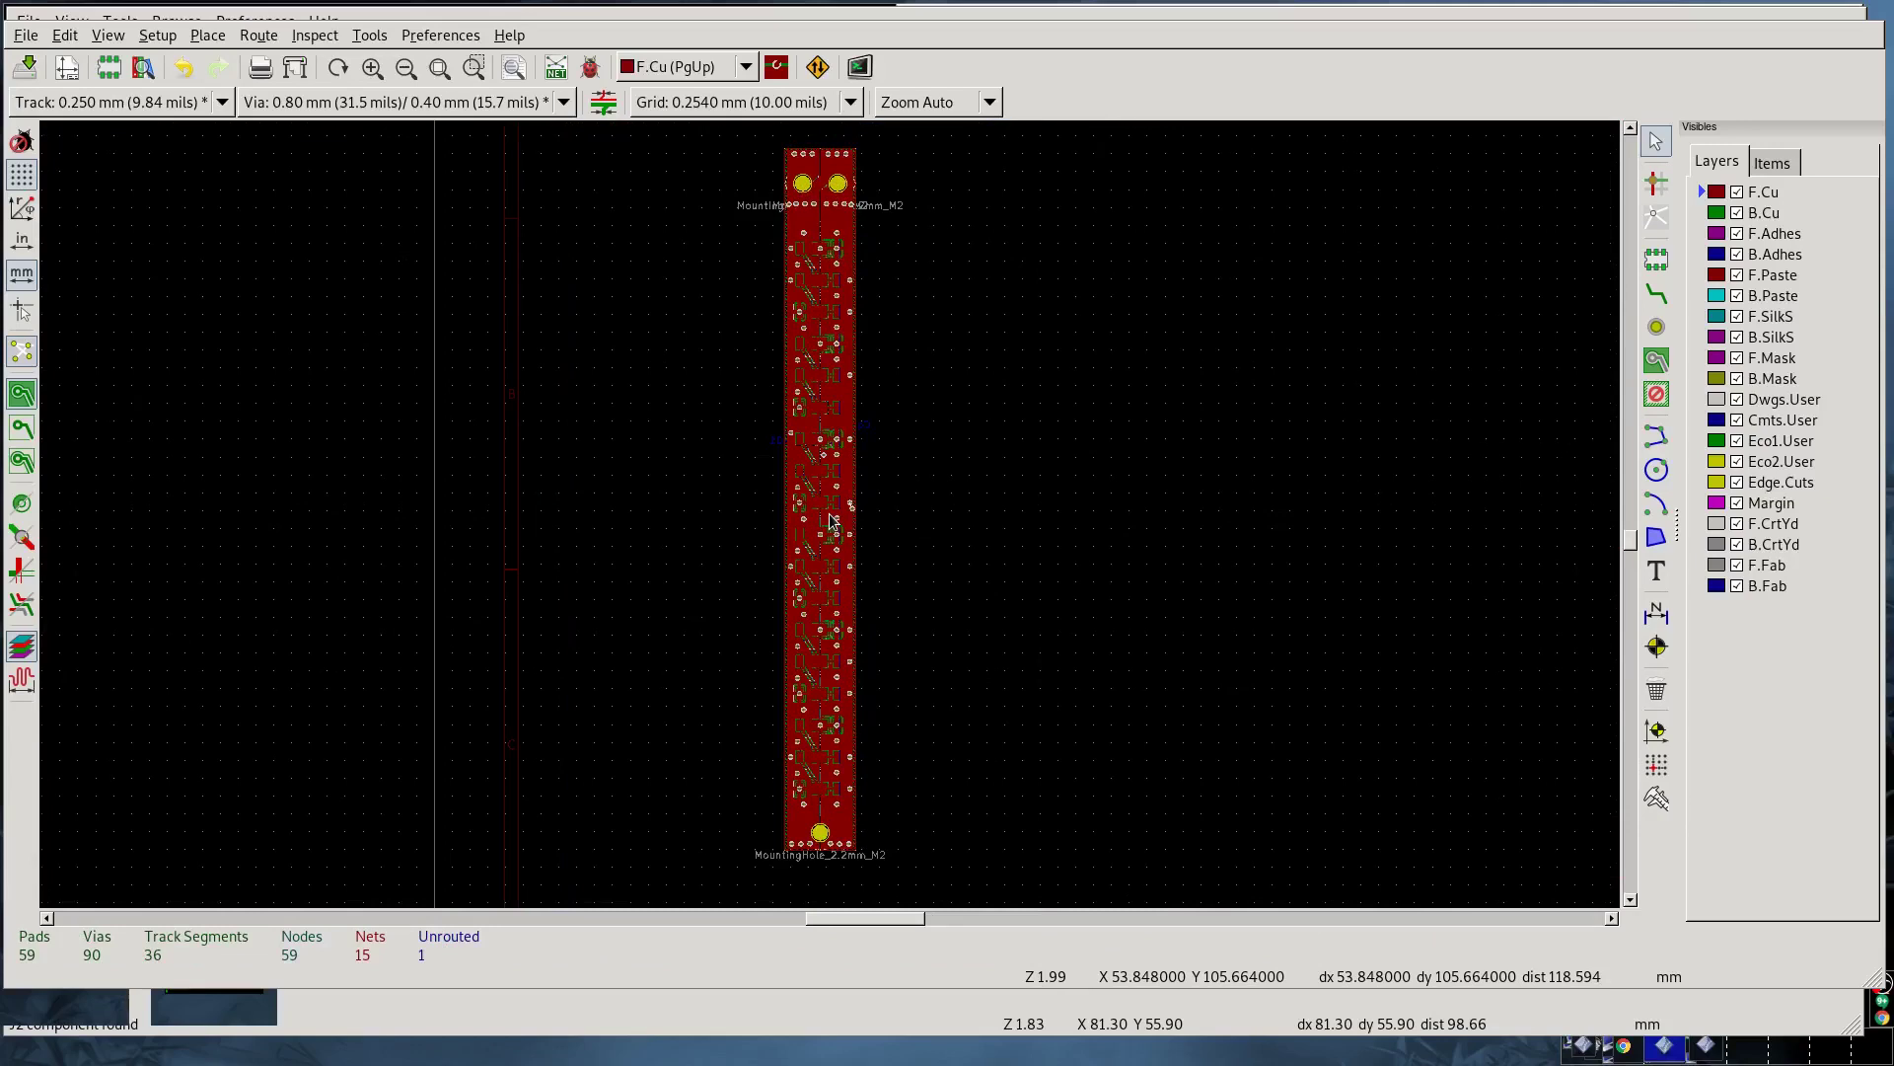
# Step: Run the Design Rules Checker and close its results
pyautogui.click(313, 36)
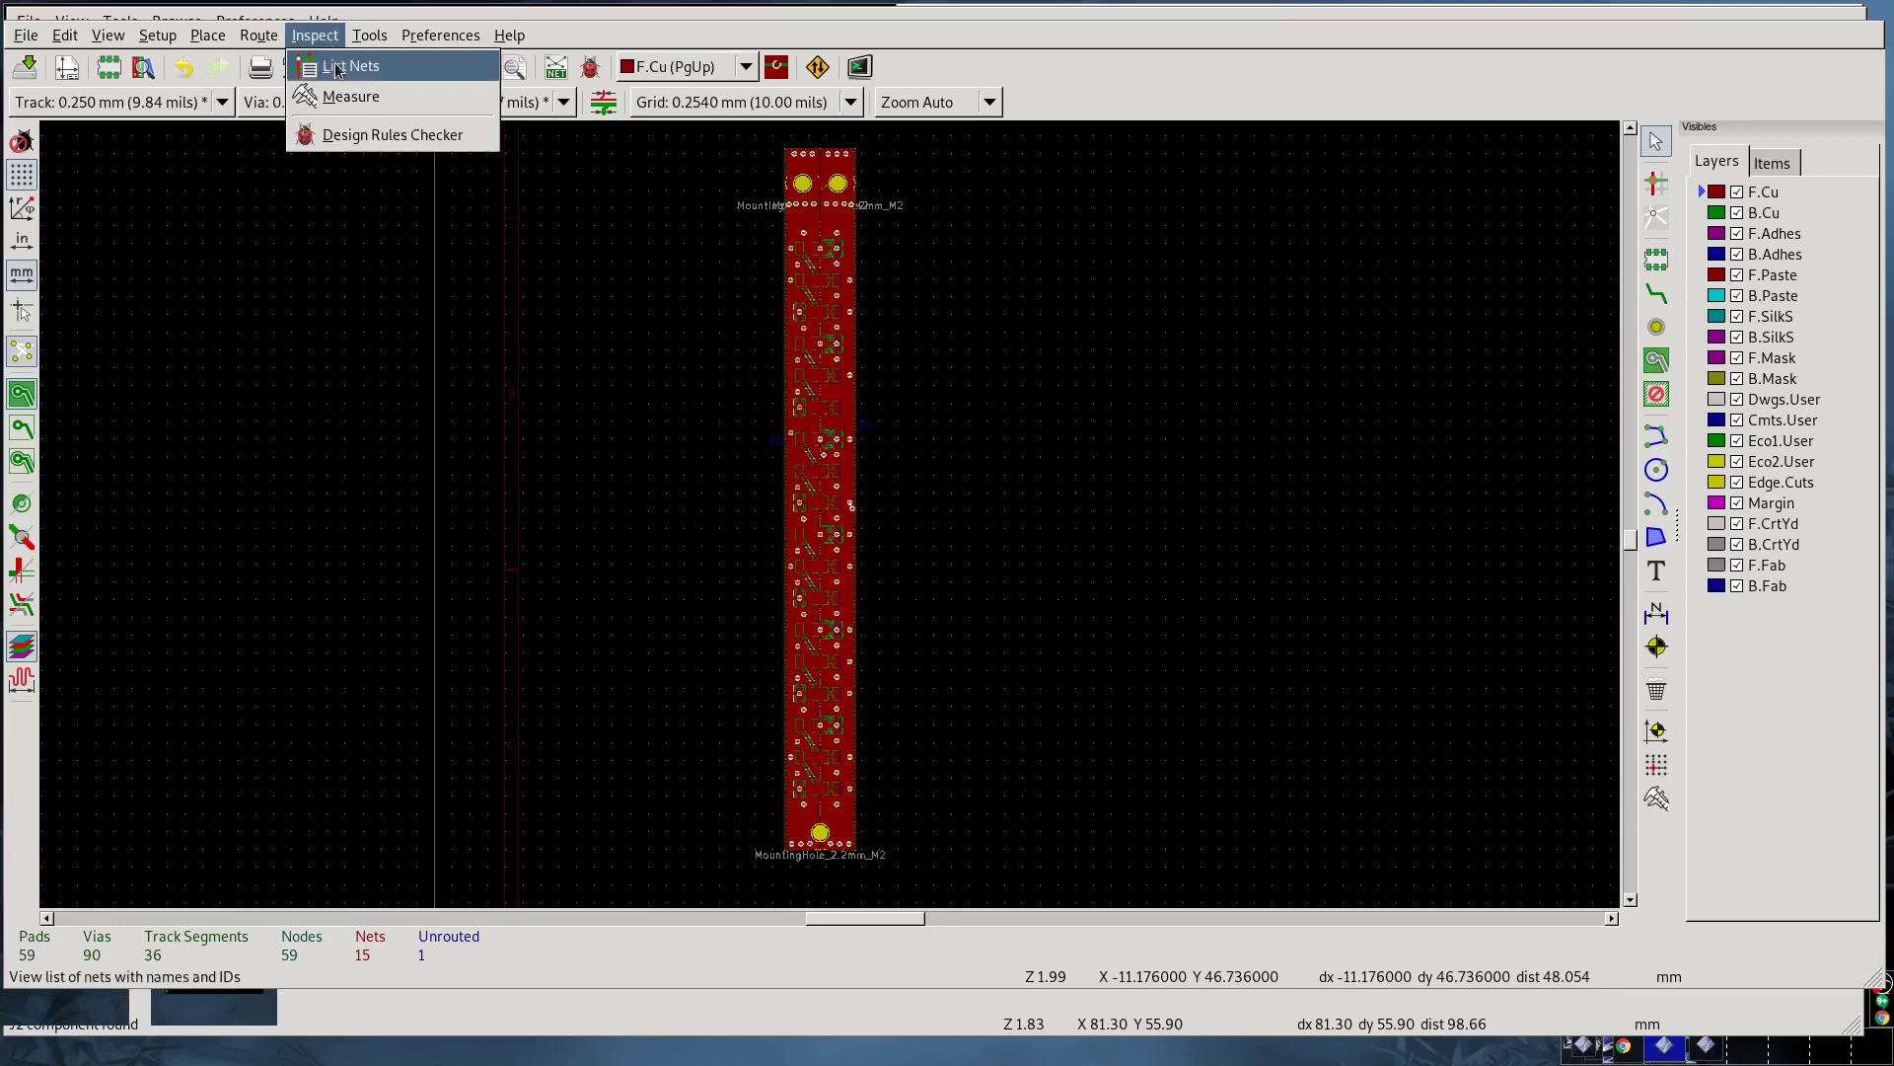
pyautogui.click(370, 135)
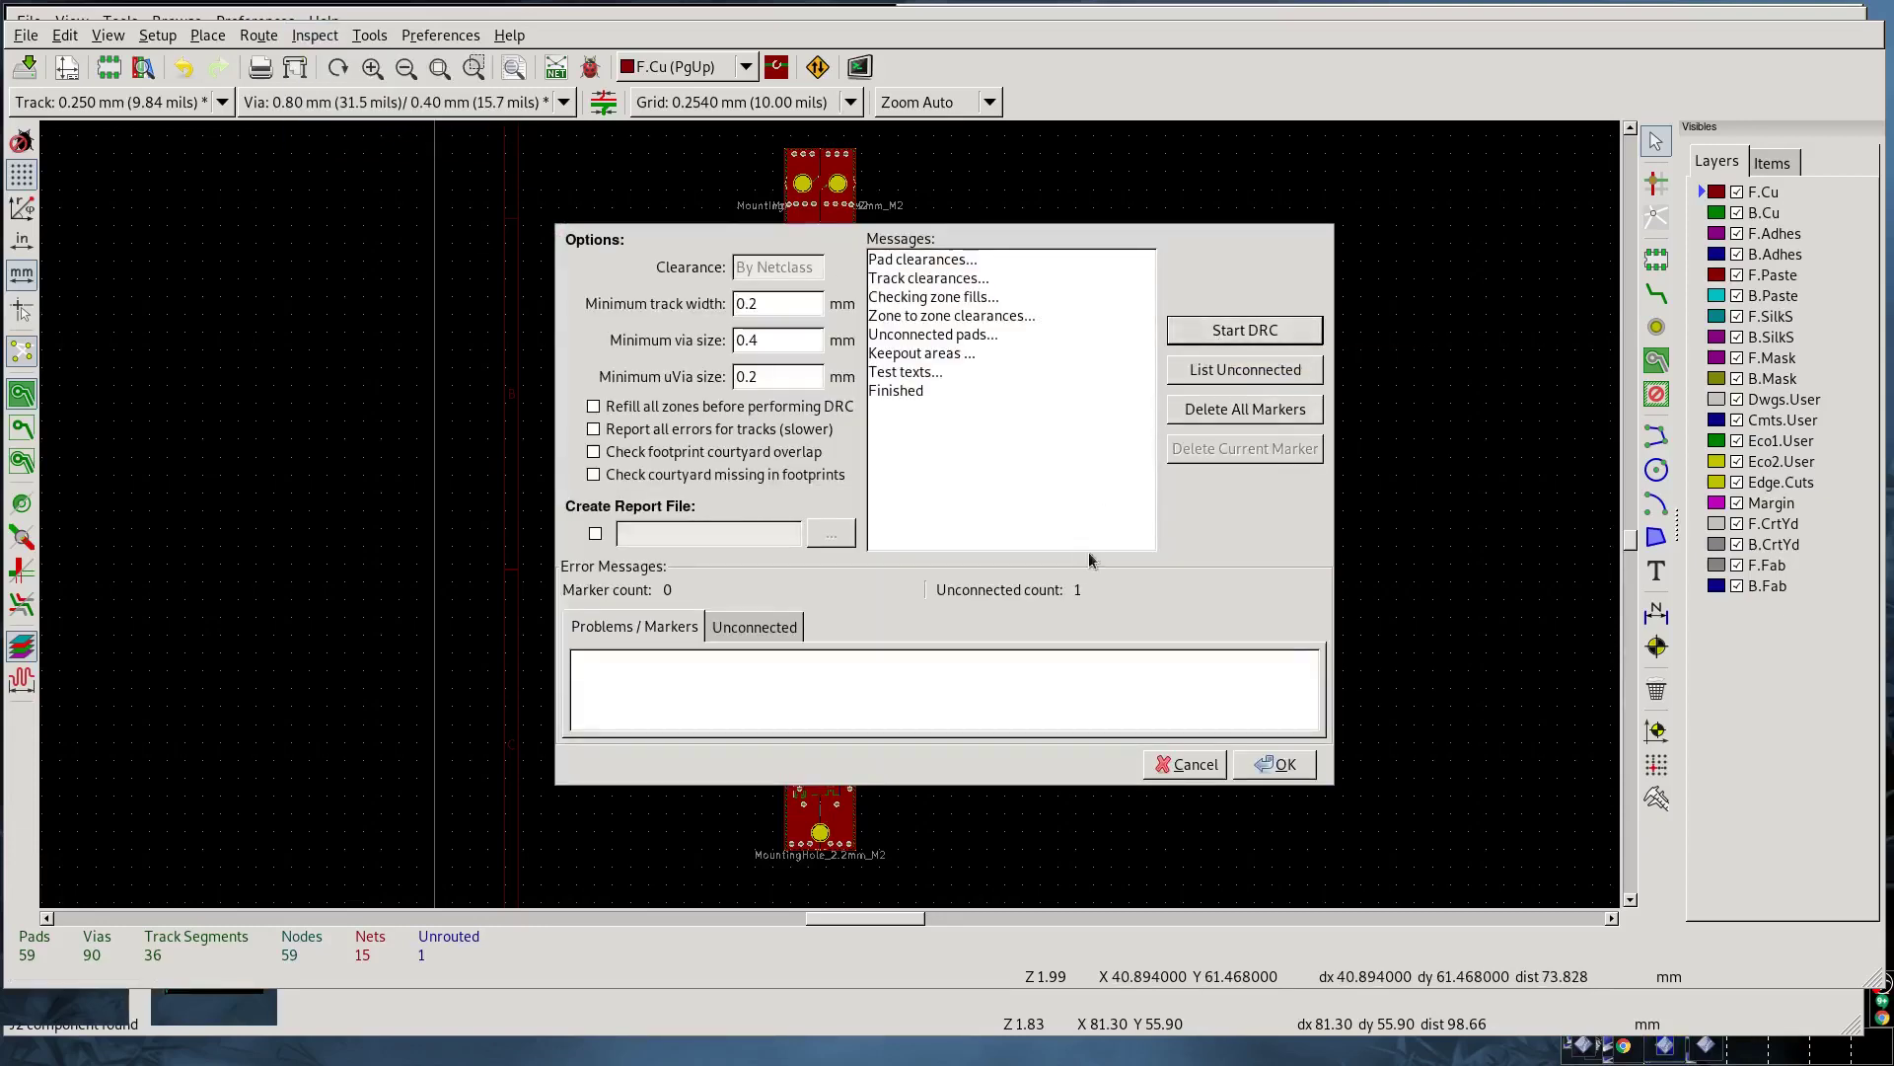
pyautogui.click(1265, 763)
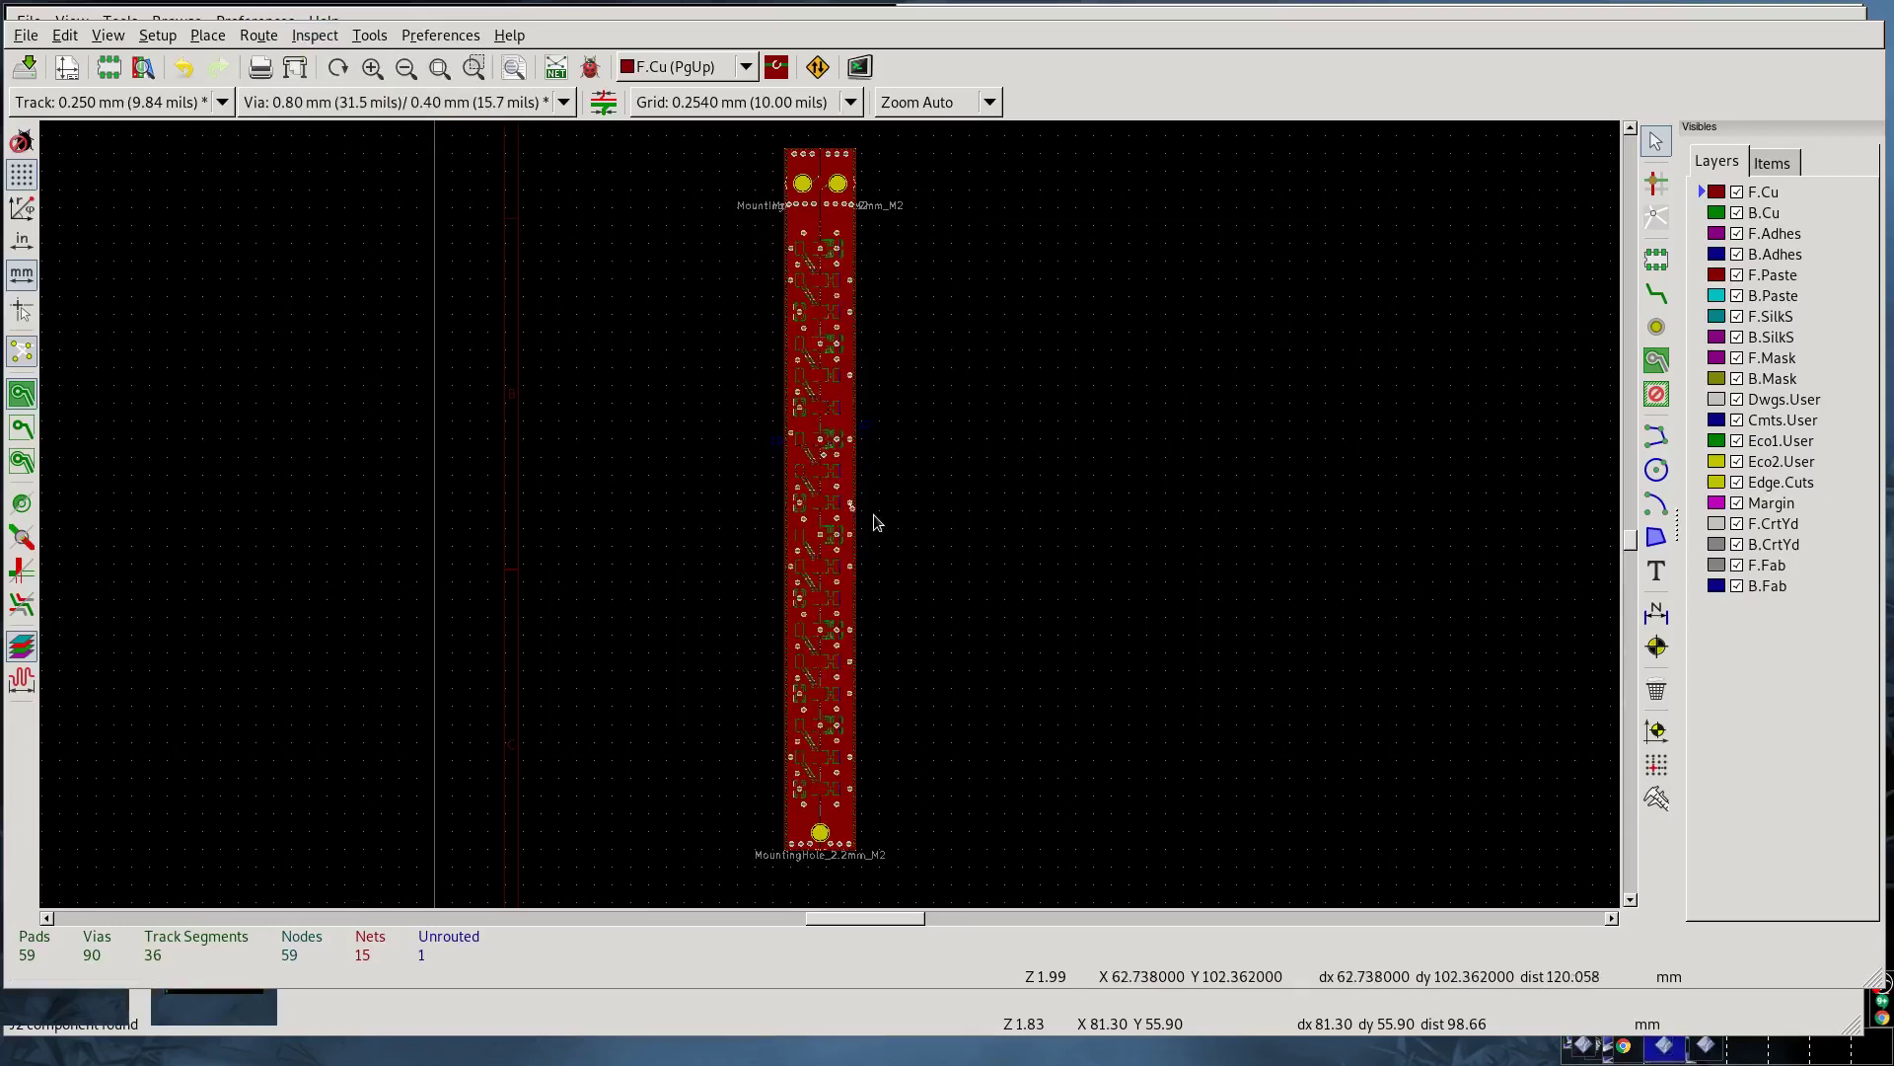
# Step: Zoom to the stray +12v via at the board edge and delete it
pyautogui.scroll(5, 867, 516)
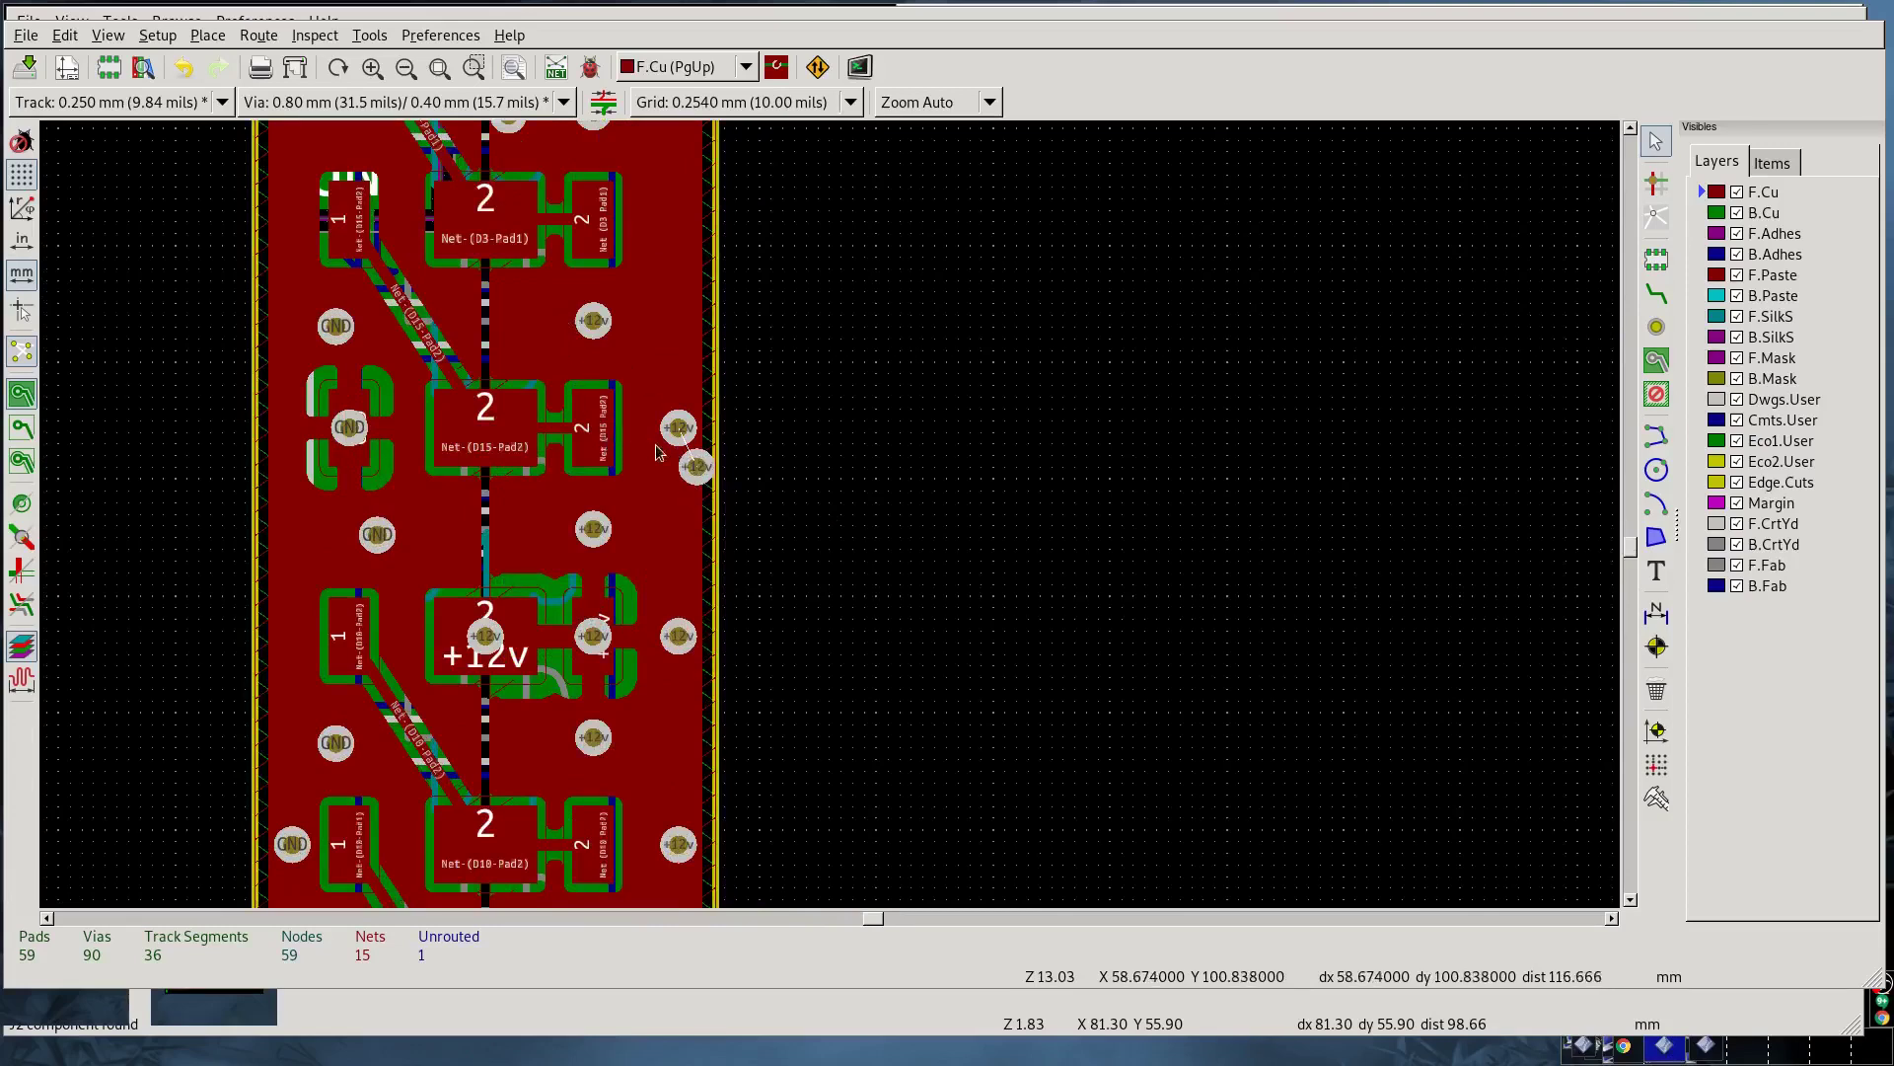
pyautogui.scroll(2, 659, 453)
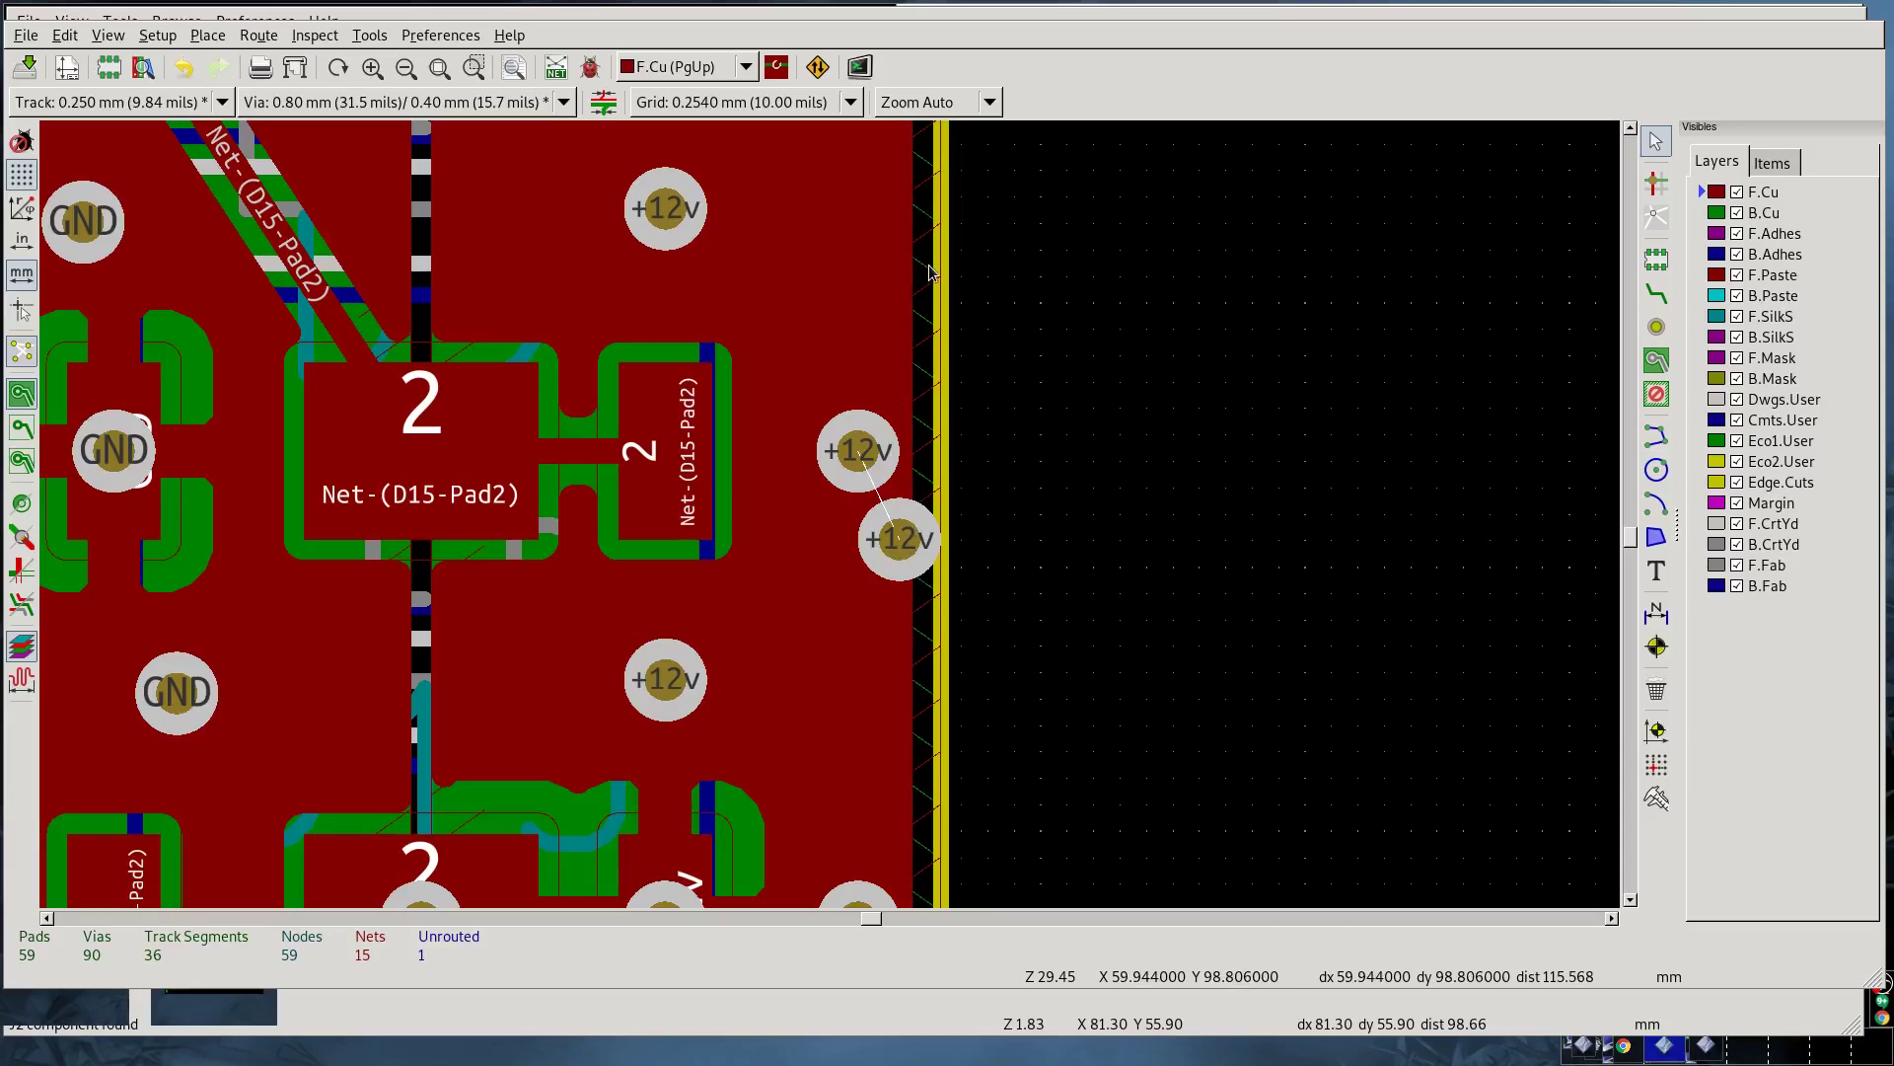
pyautogui.click(895, 542)
pyautogui.press('Delete')
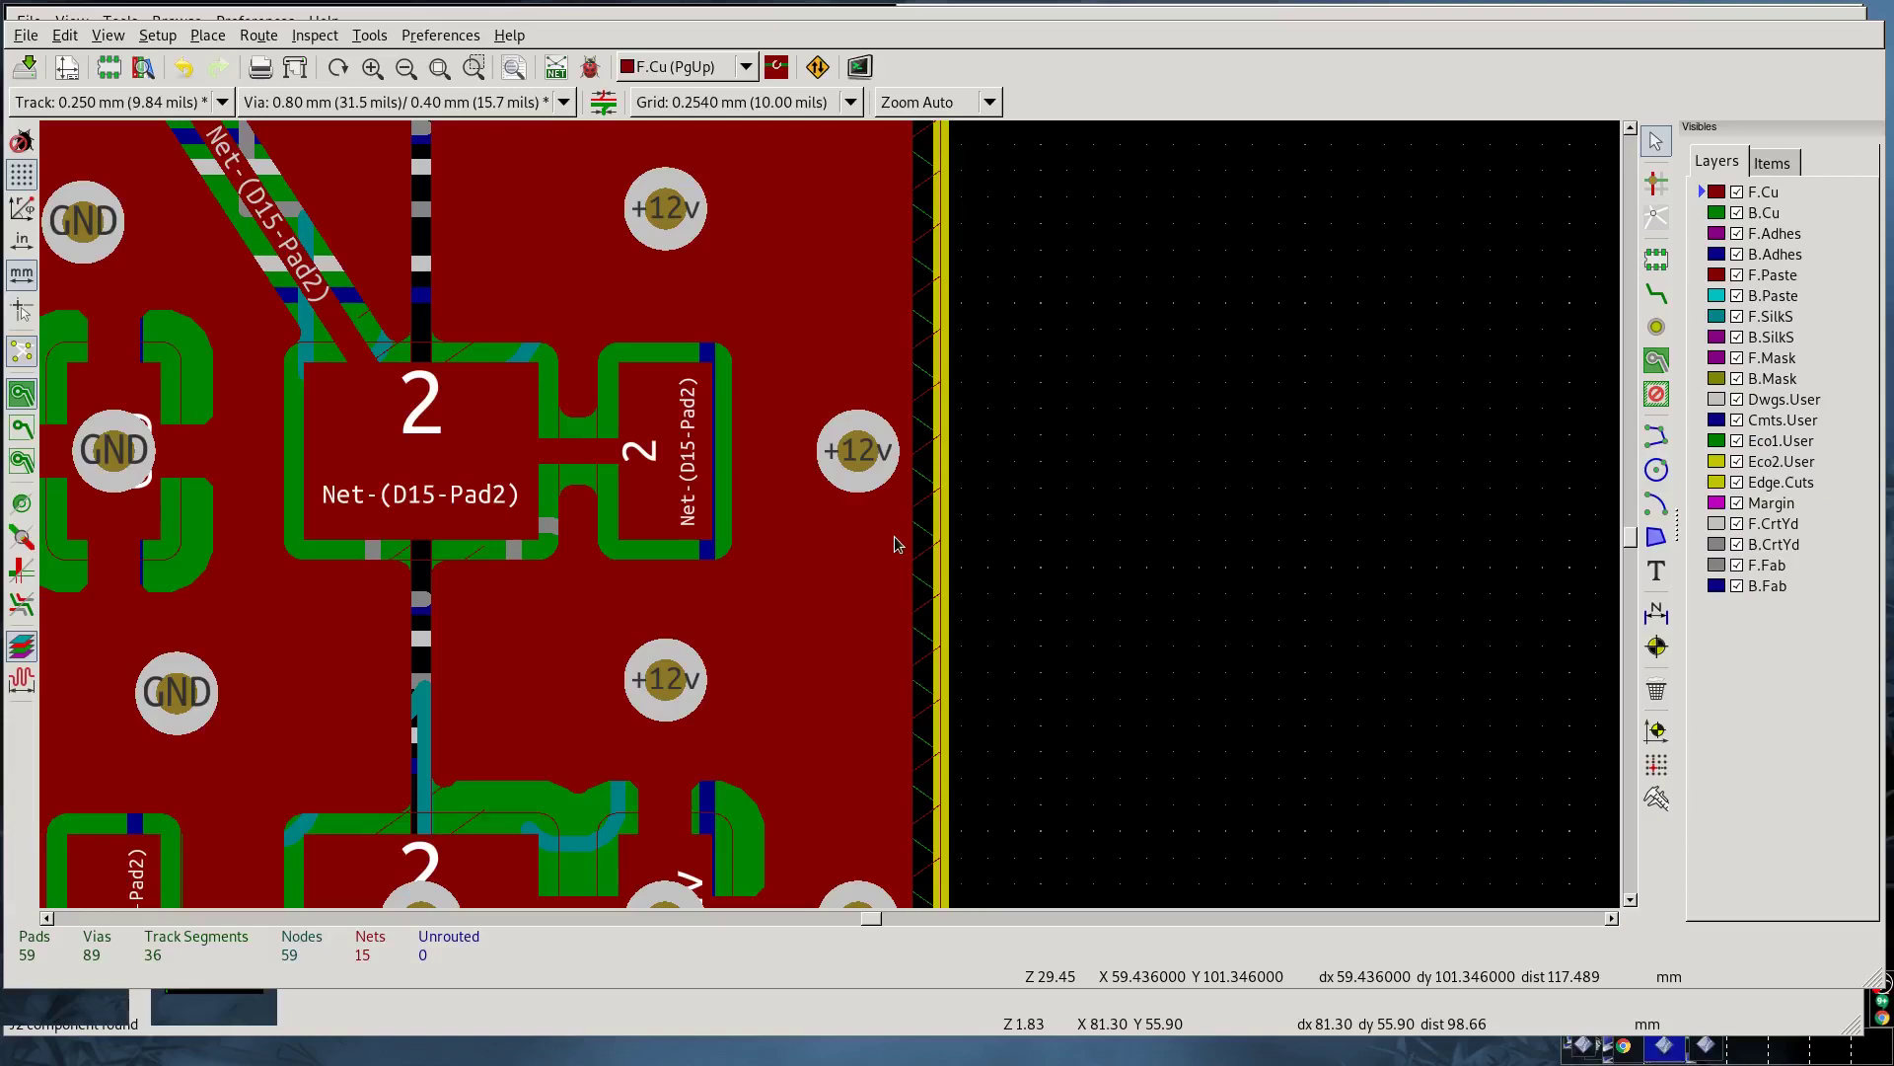
# Step: Fit the board in view and run DRC, confirming 0 markers and 0 unconnected items
pyautogui.press('Home')
pyautogui.click(315, 34)
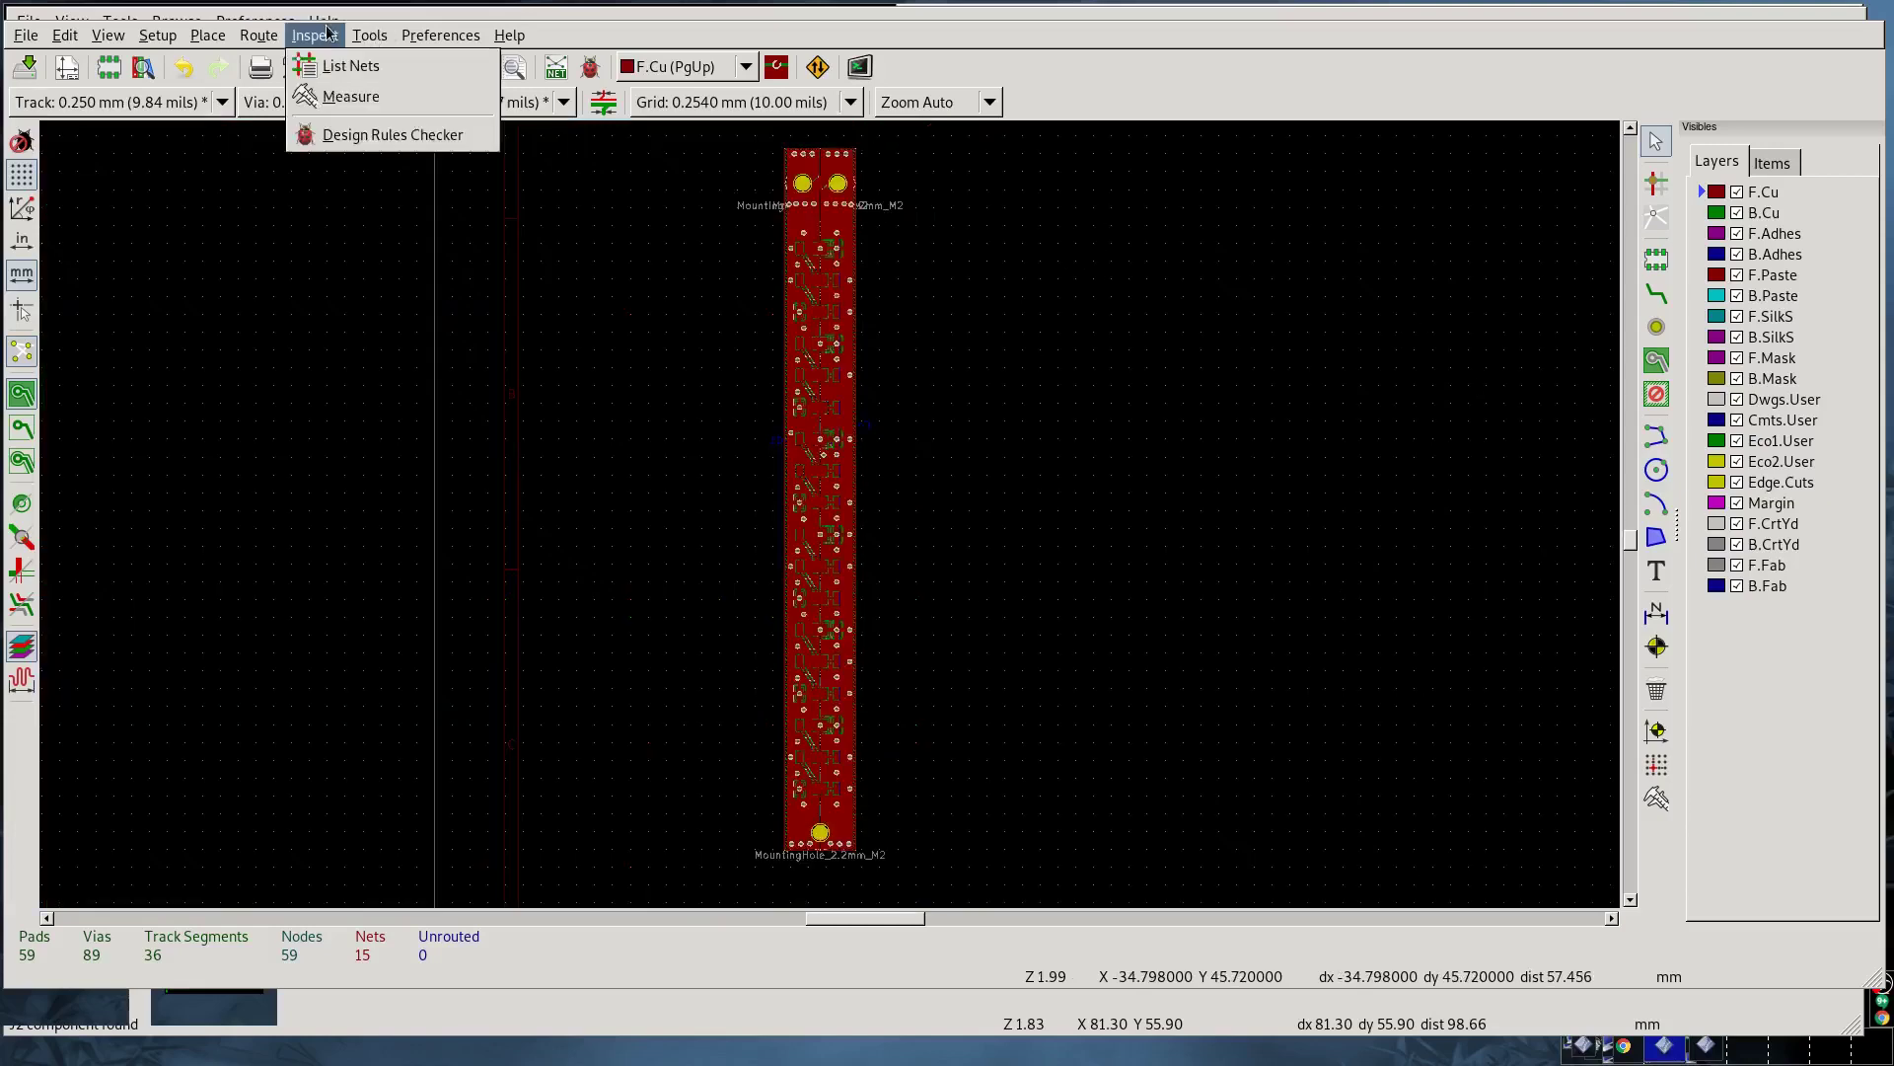
pyautogui.click(363, 136)
pyautogui.click(1238, 333)
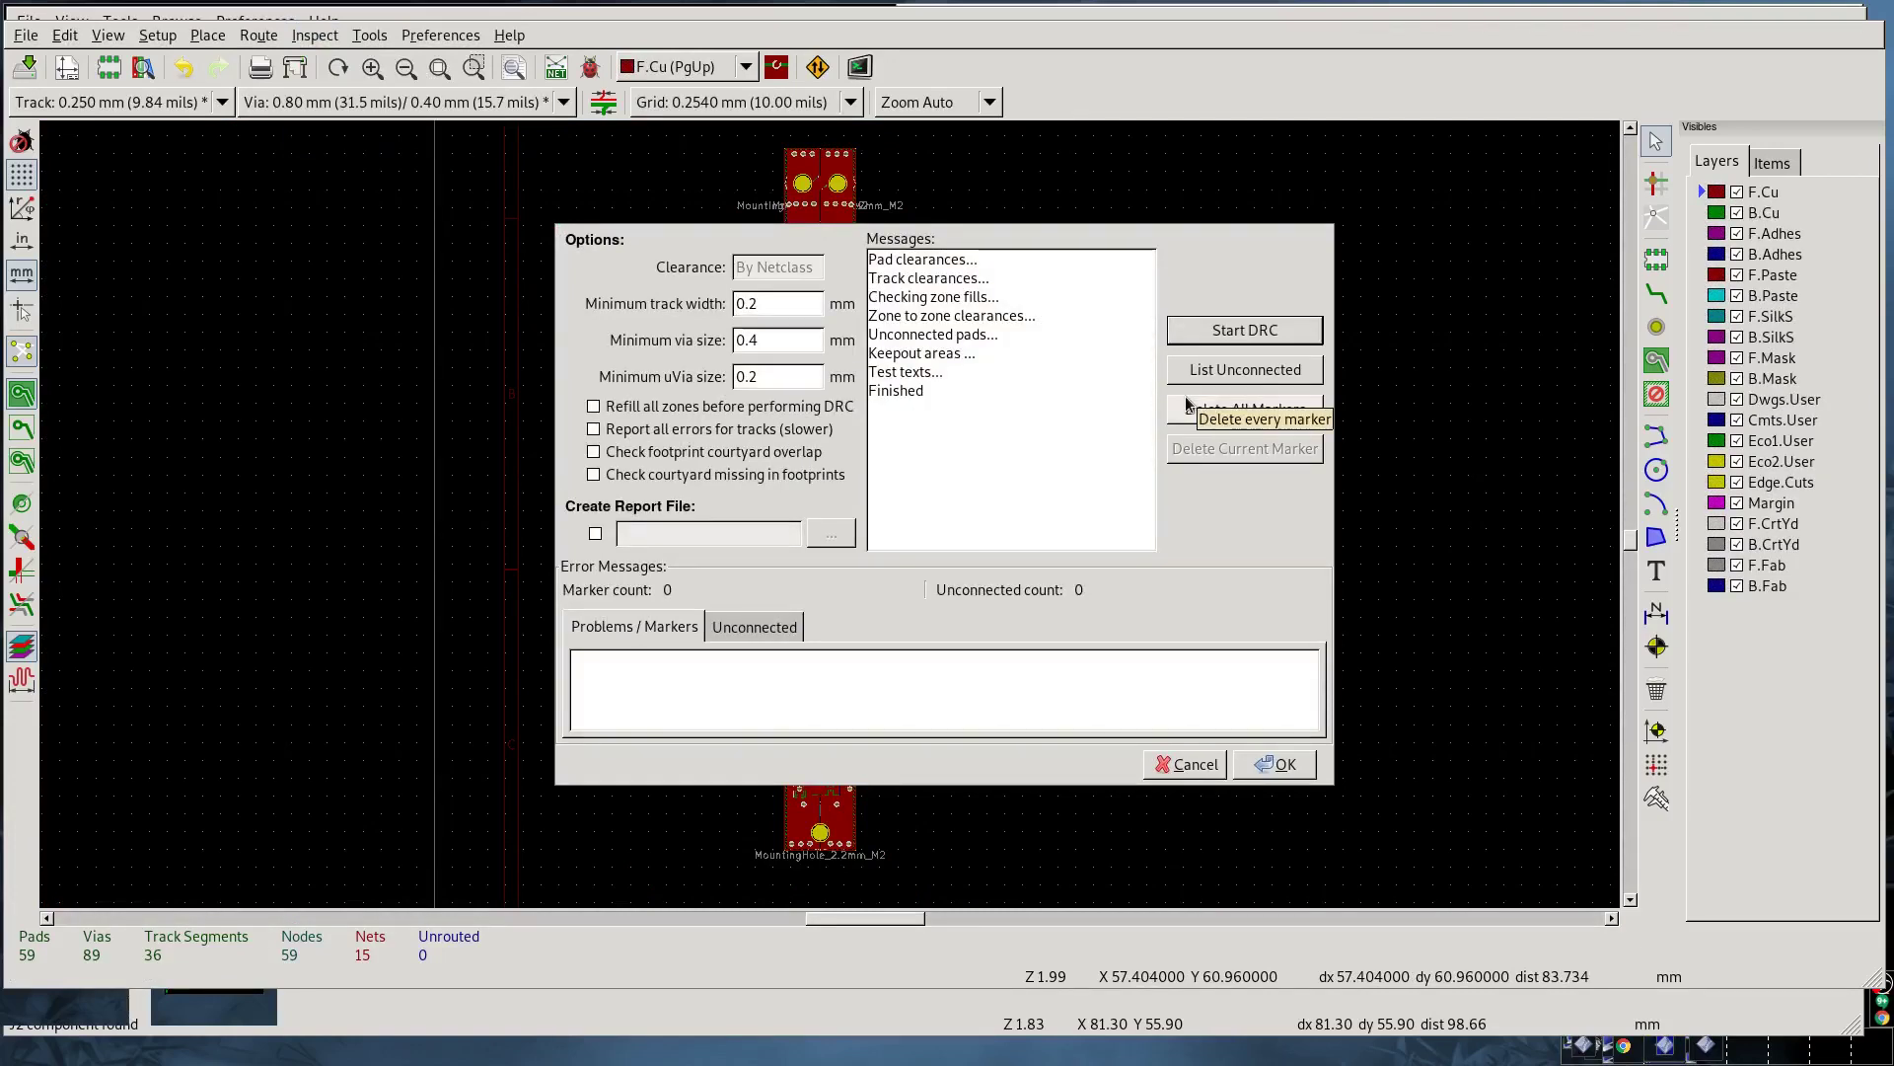
pyautogui.click(1213, 766)
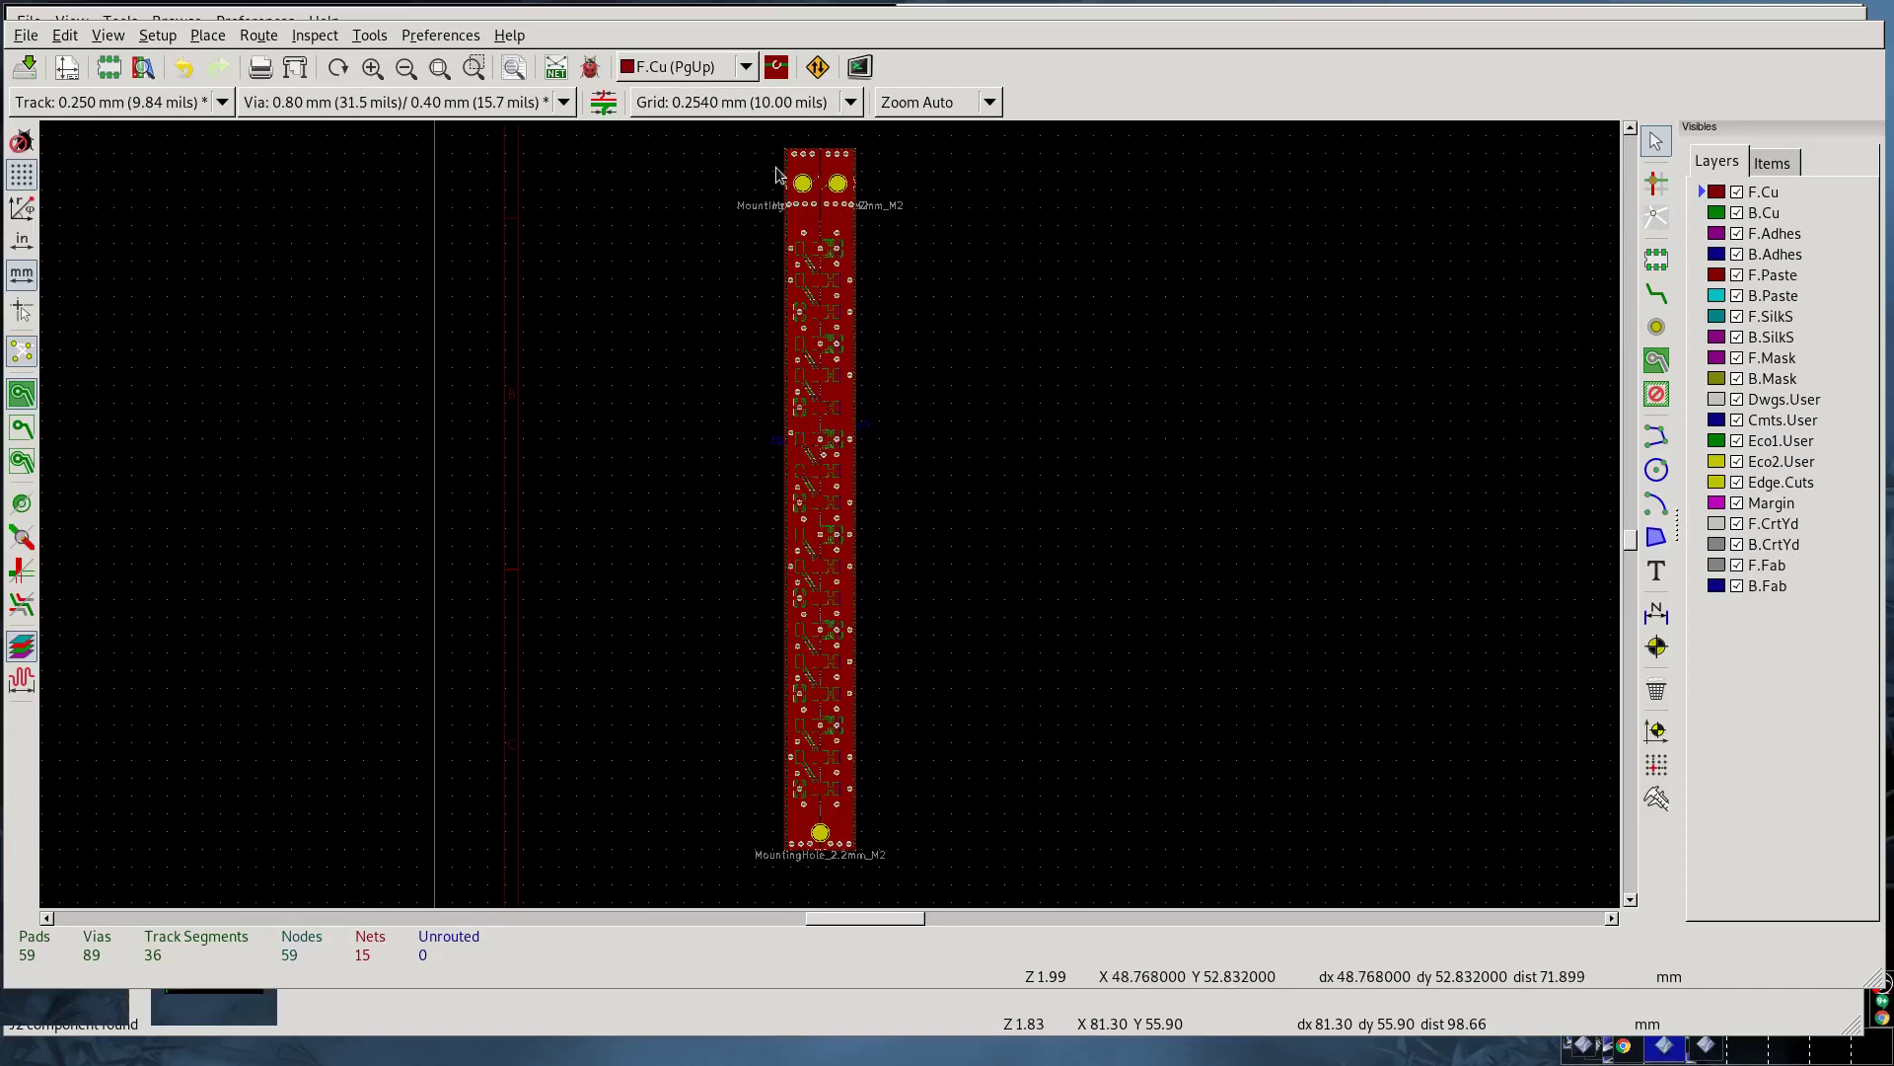
# Step: Import led_grid_soldermask.dxf as graphics on the F.Mask layer
pyautogui.click(370, 35)
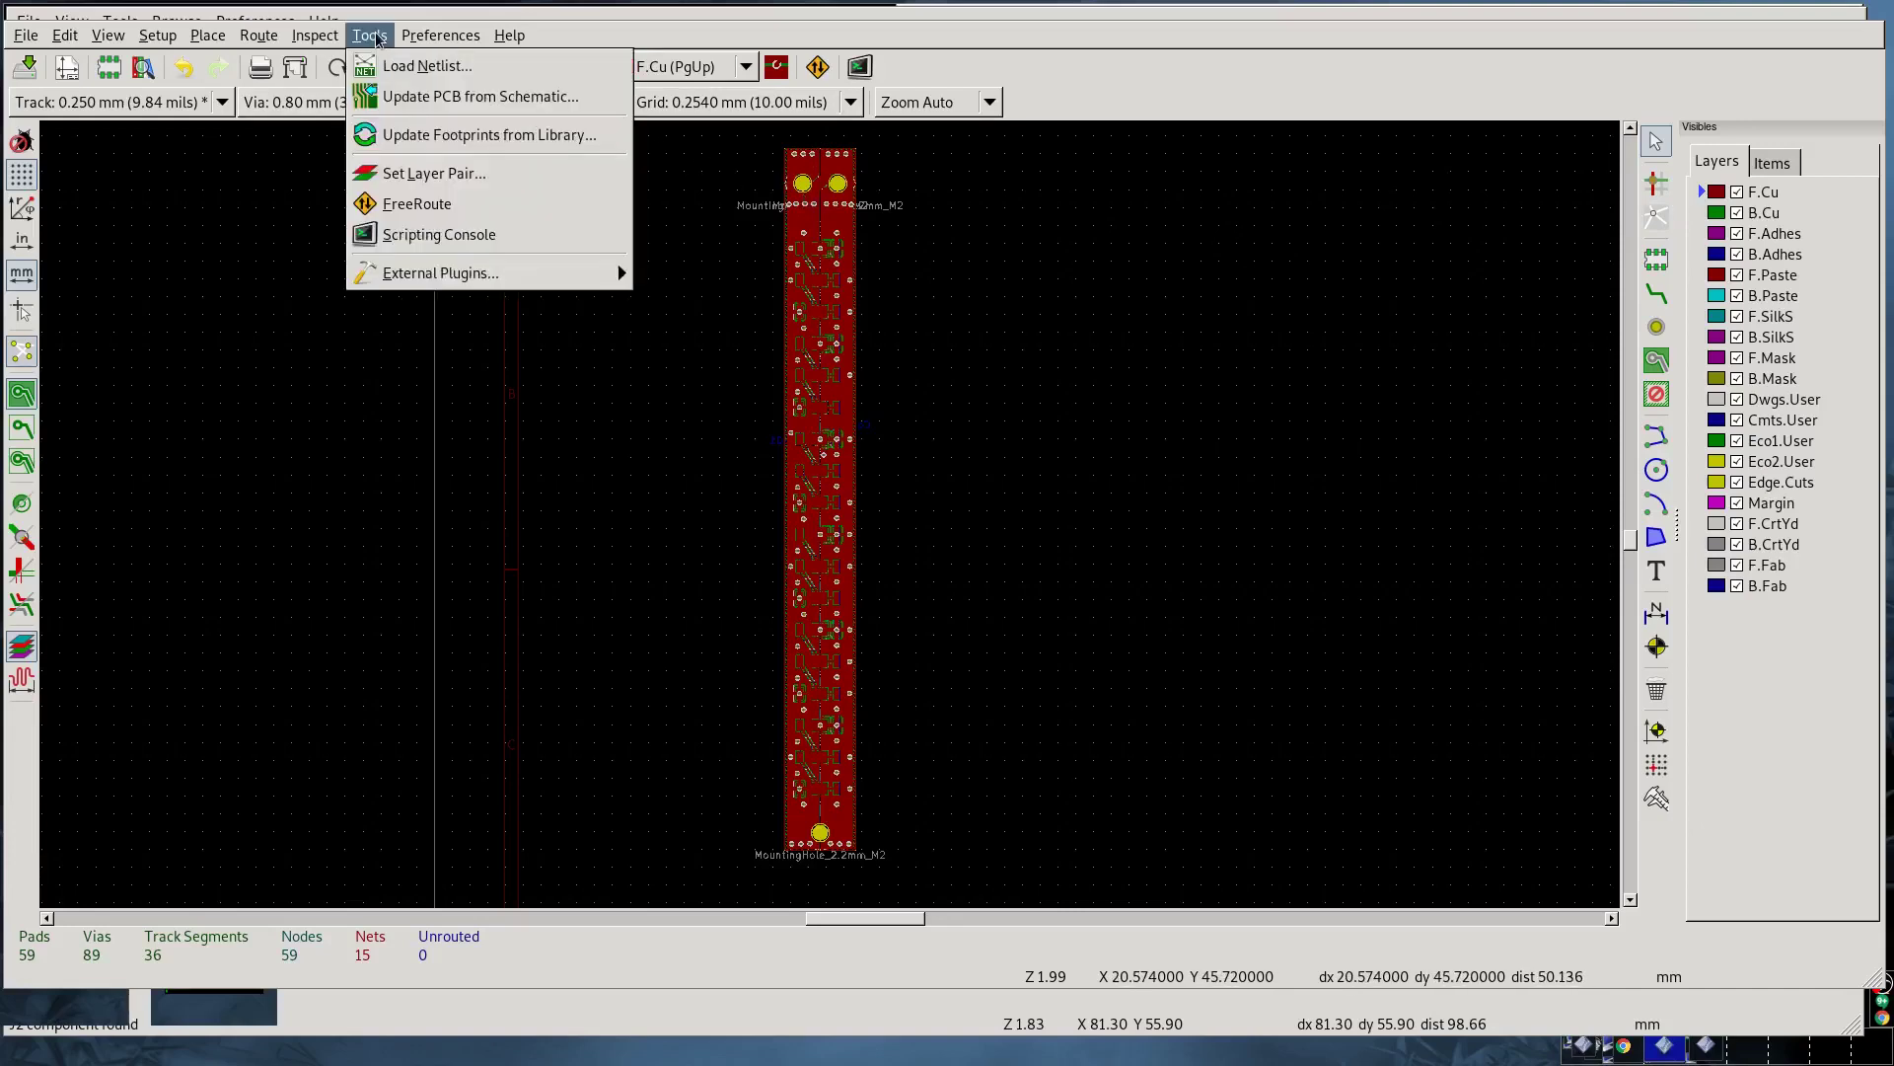
pyautogui.moveTo(556, 273)
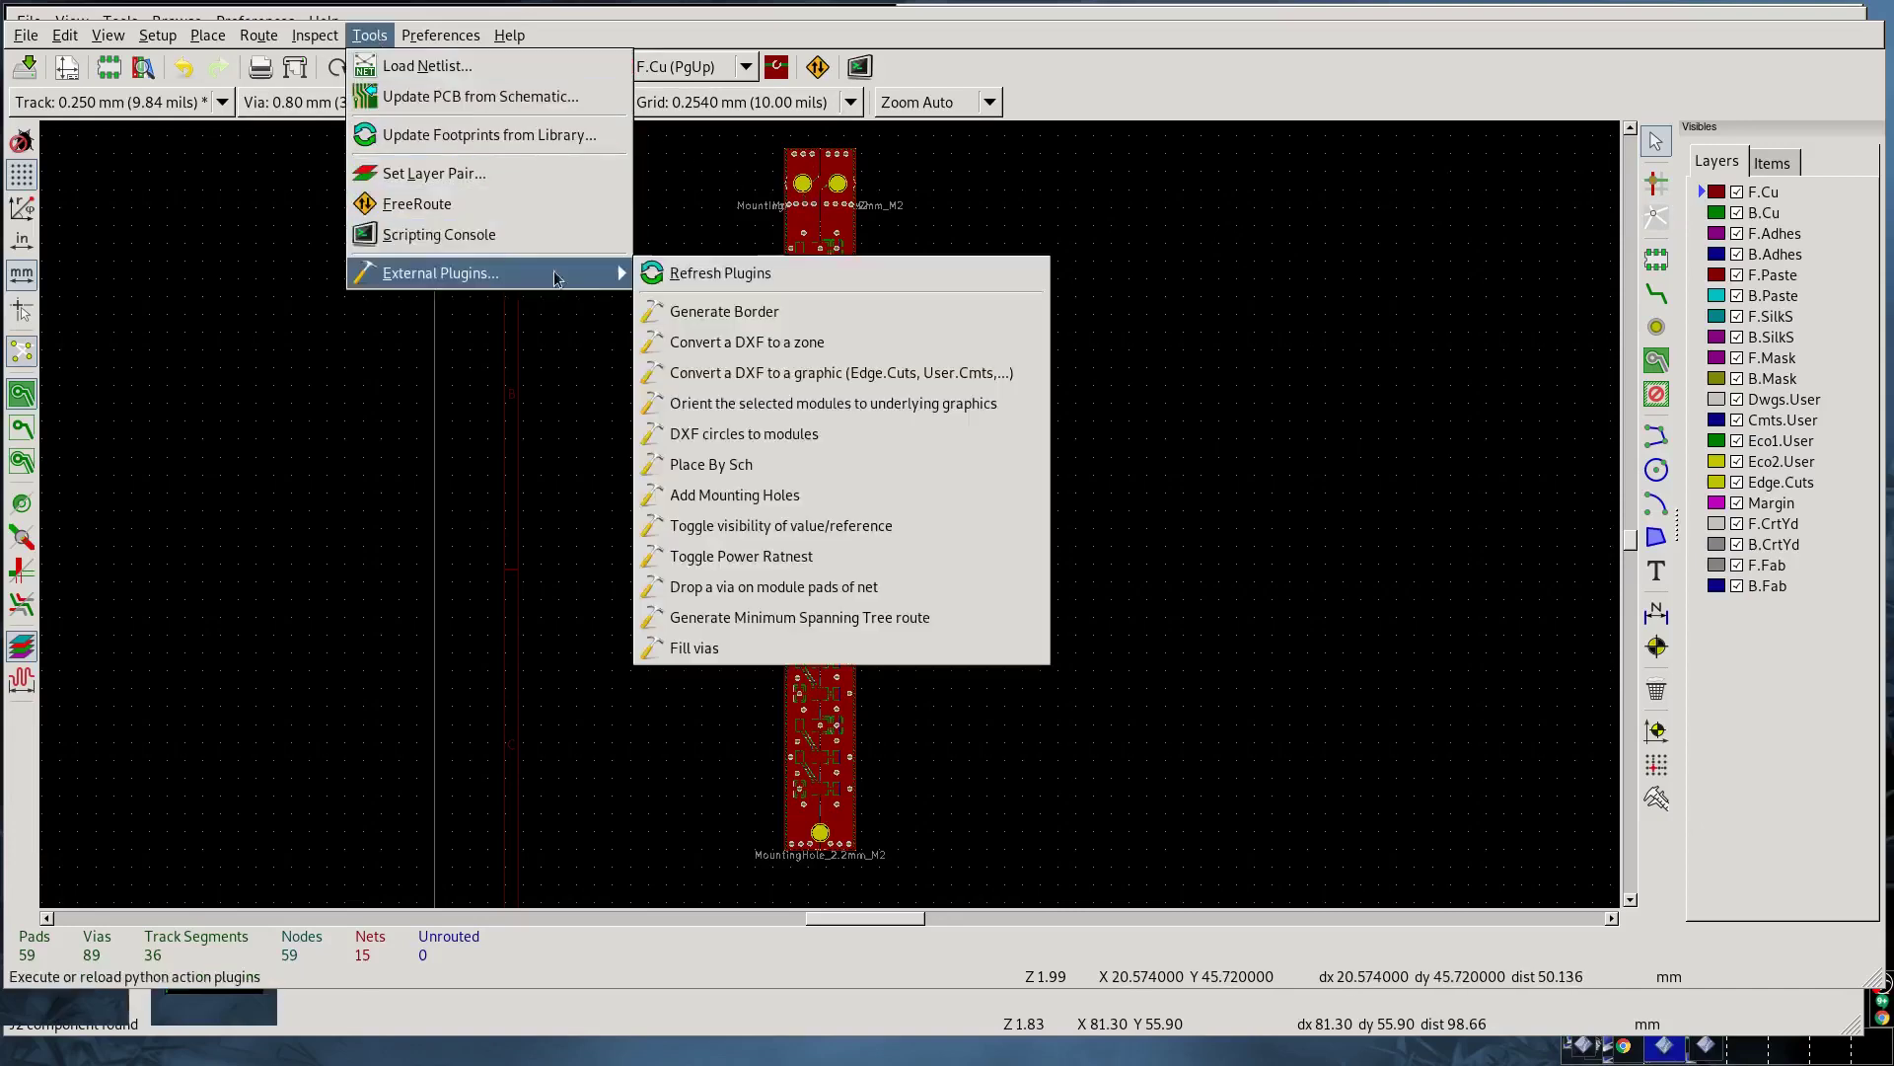
pyautogui.click(703, 380)
pyautogui.click(1084, 426)
pyautogui.doubleClick(753, 587)
pyautogui.click(1048, 476)
pyautogui.click(854, 528)
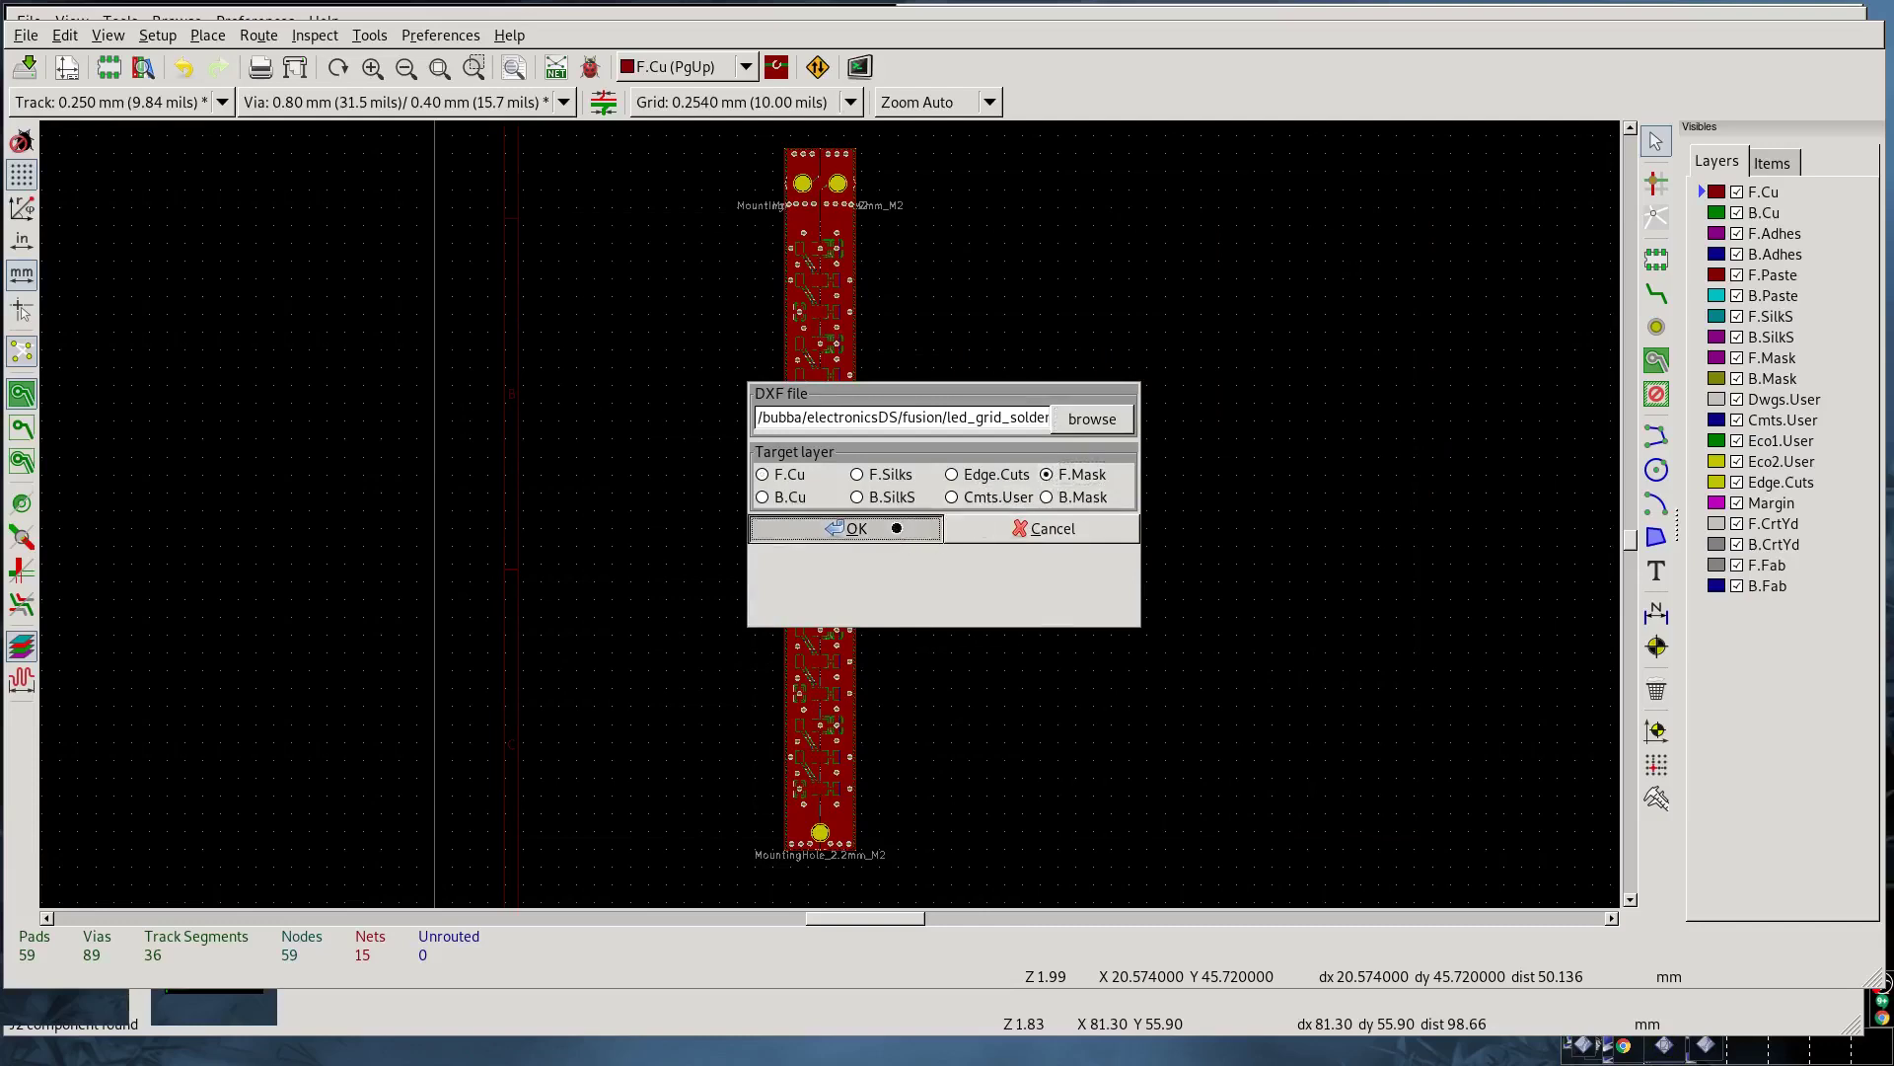
# Step: Hide the F.Cu and B.Cu layers and zoom in on the mask openings
pyautogui.click(1738, 192)
pyautogui.click(1737, 213)
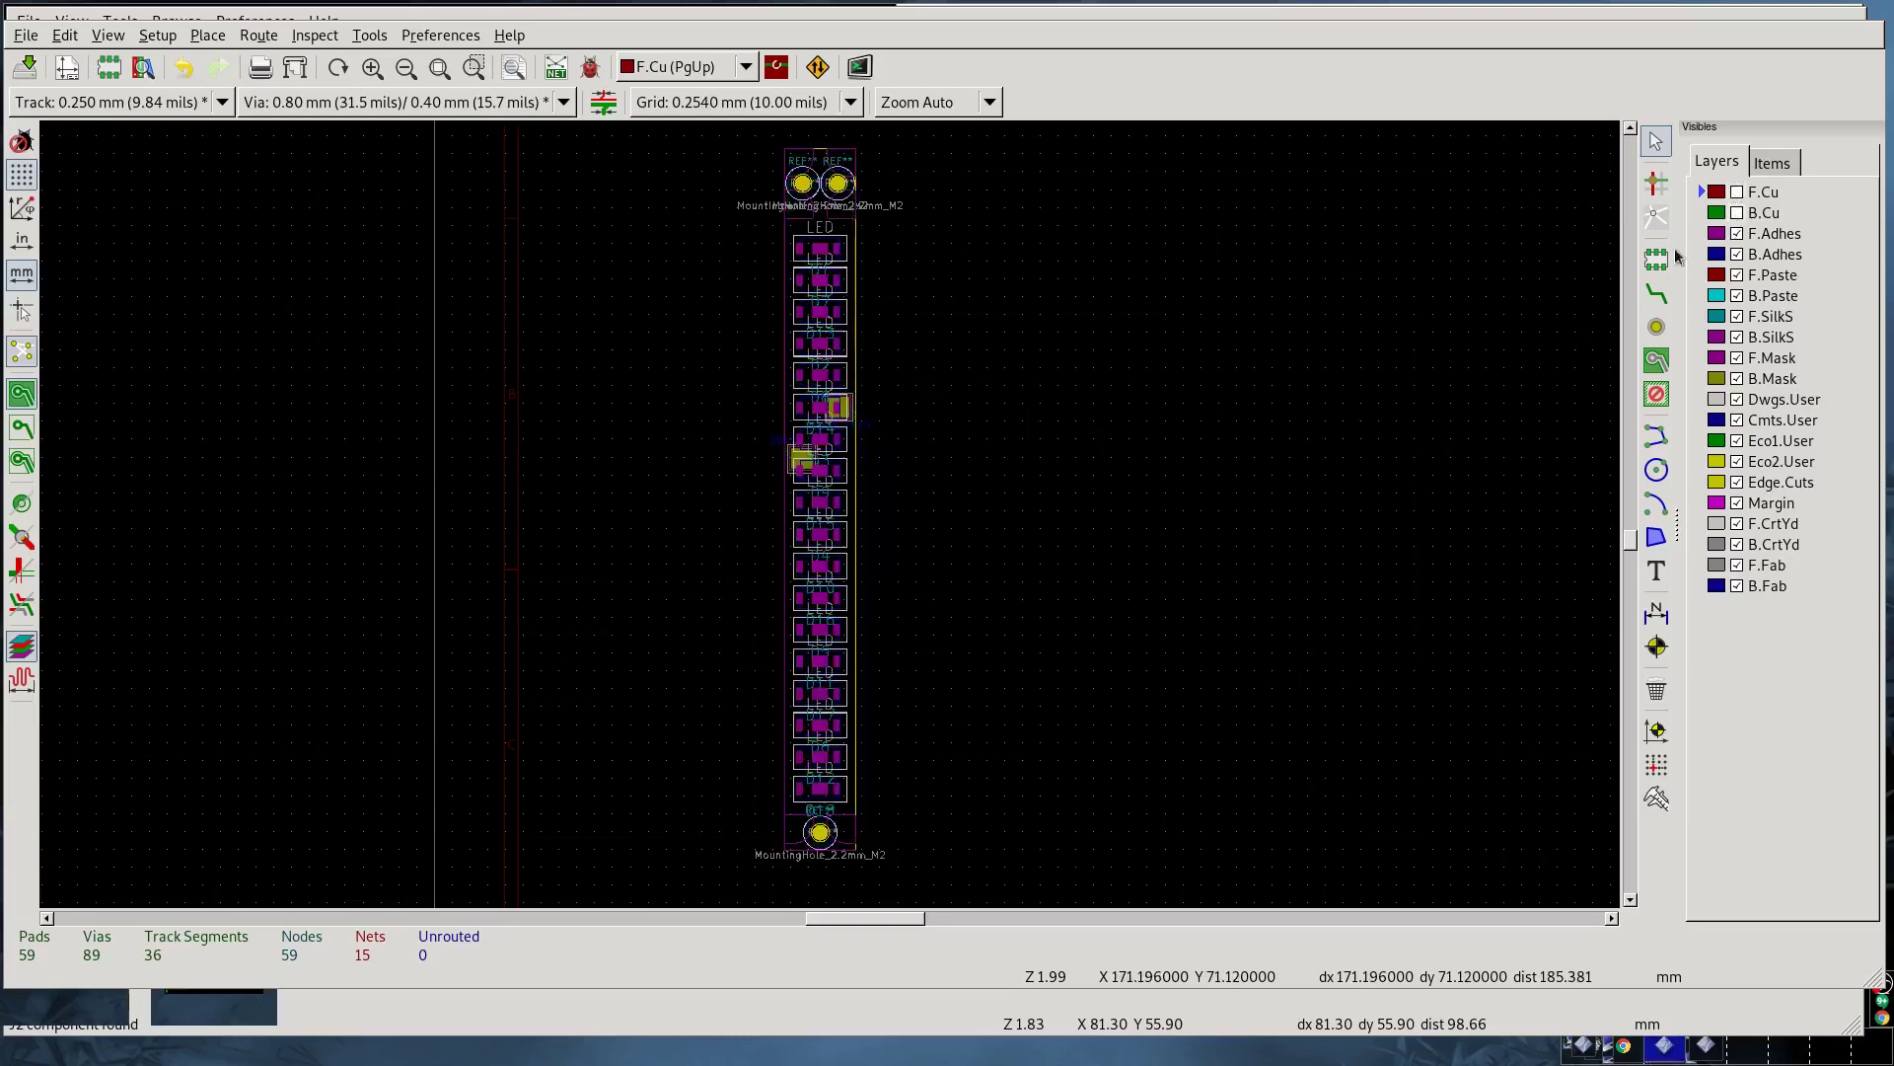
pyautogui.scroll(5, 849, 207)
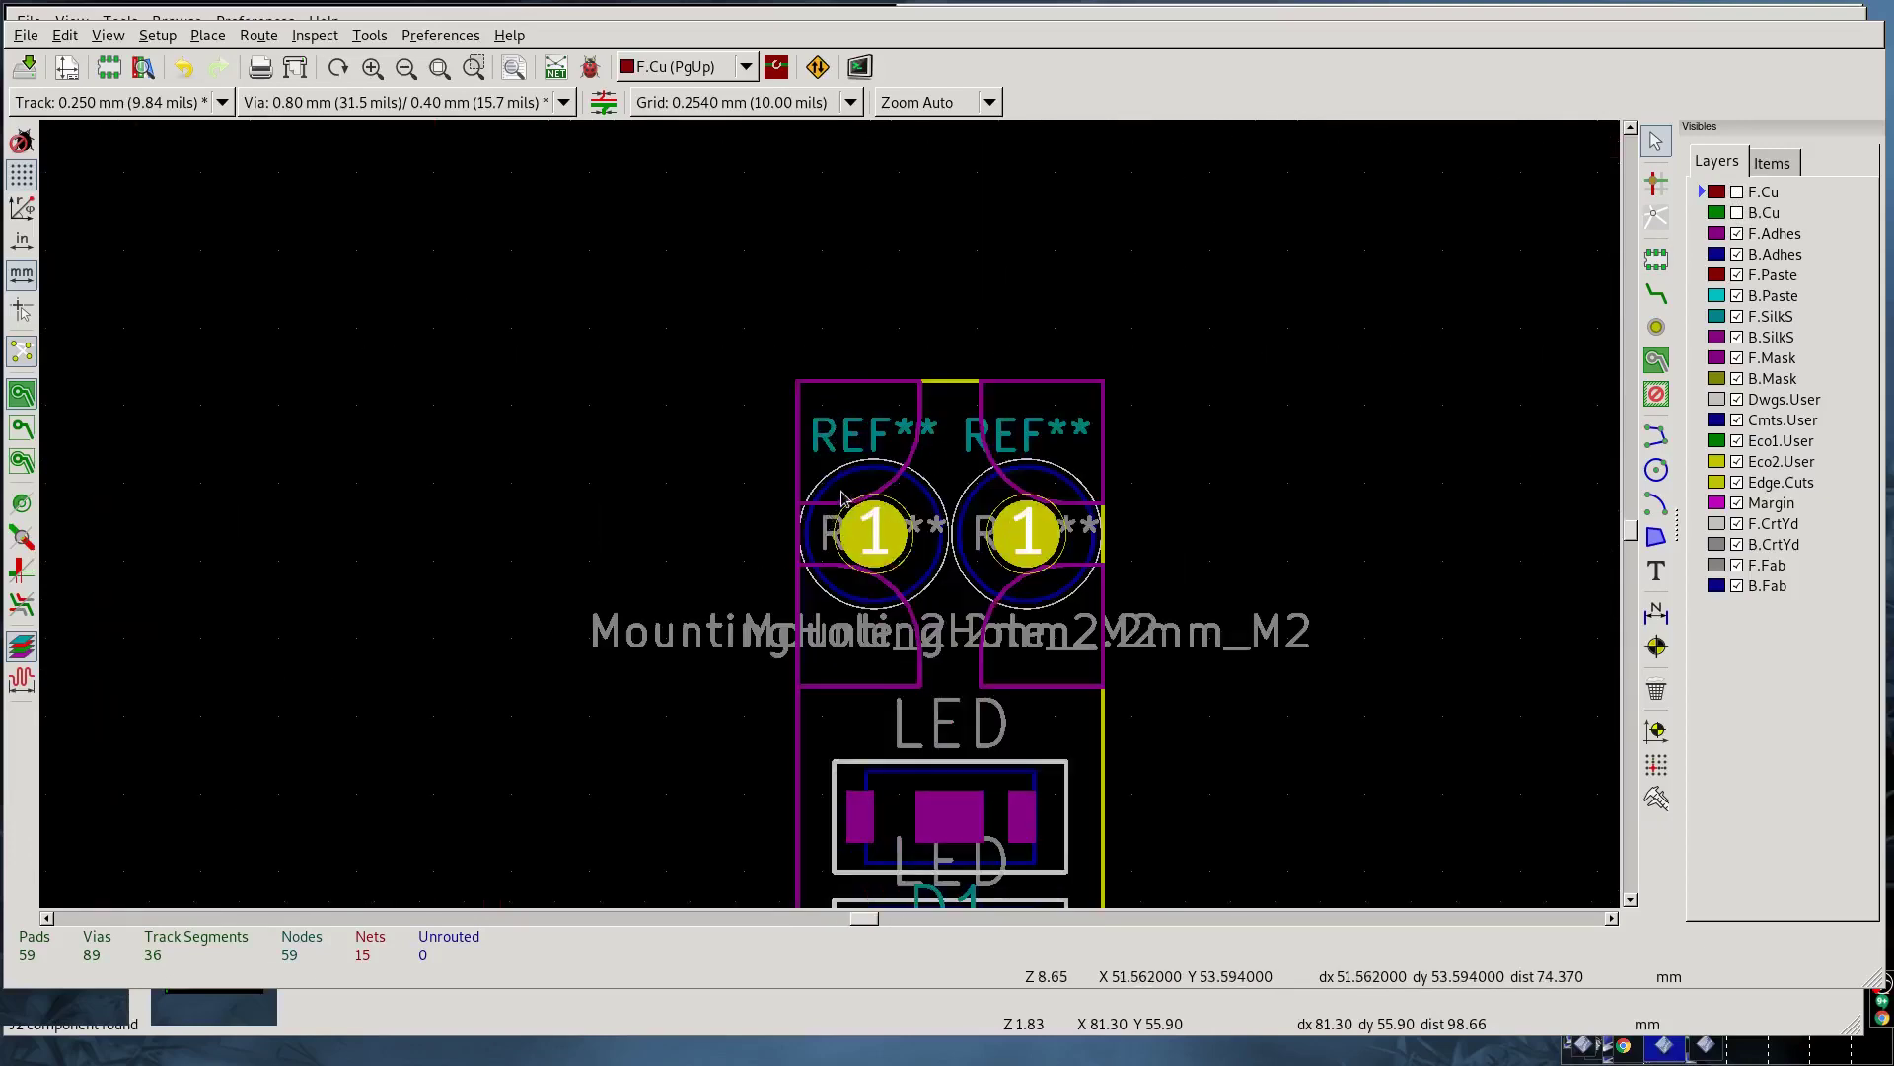
# Step: Import led_grid_soldermask.dxf again onto B.Mask, then hide F.Mask to view the back openings
pyautogui.click(370, 36)
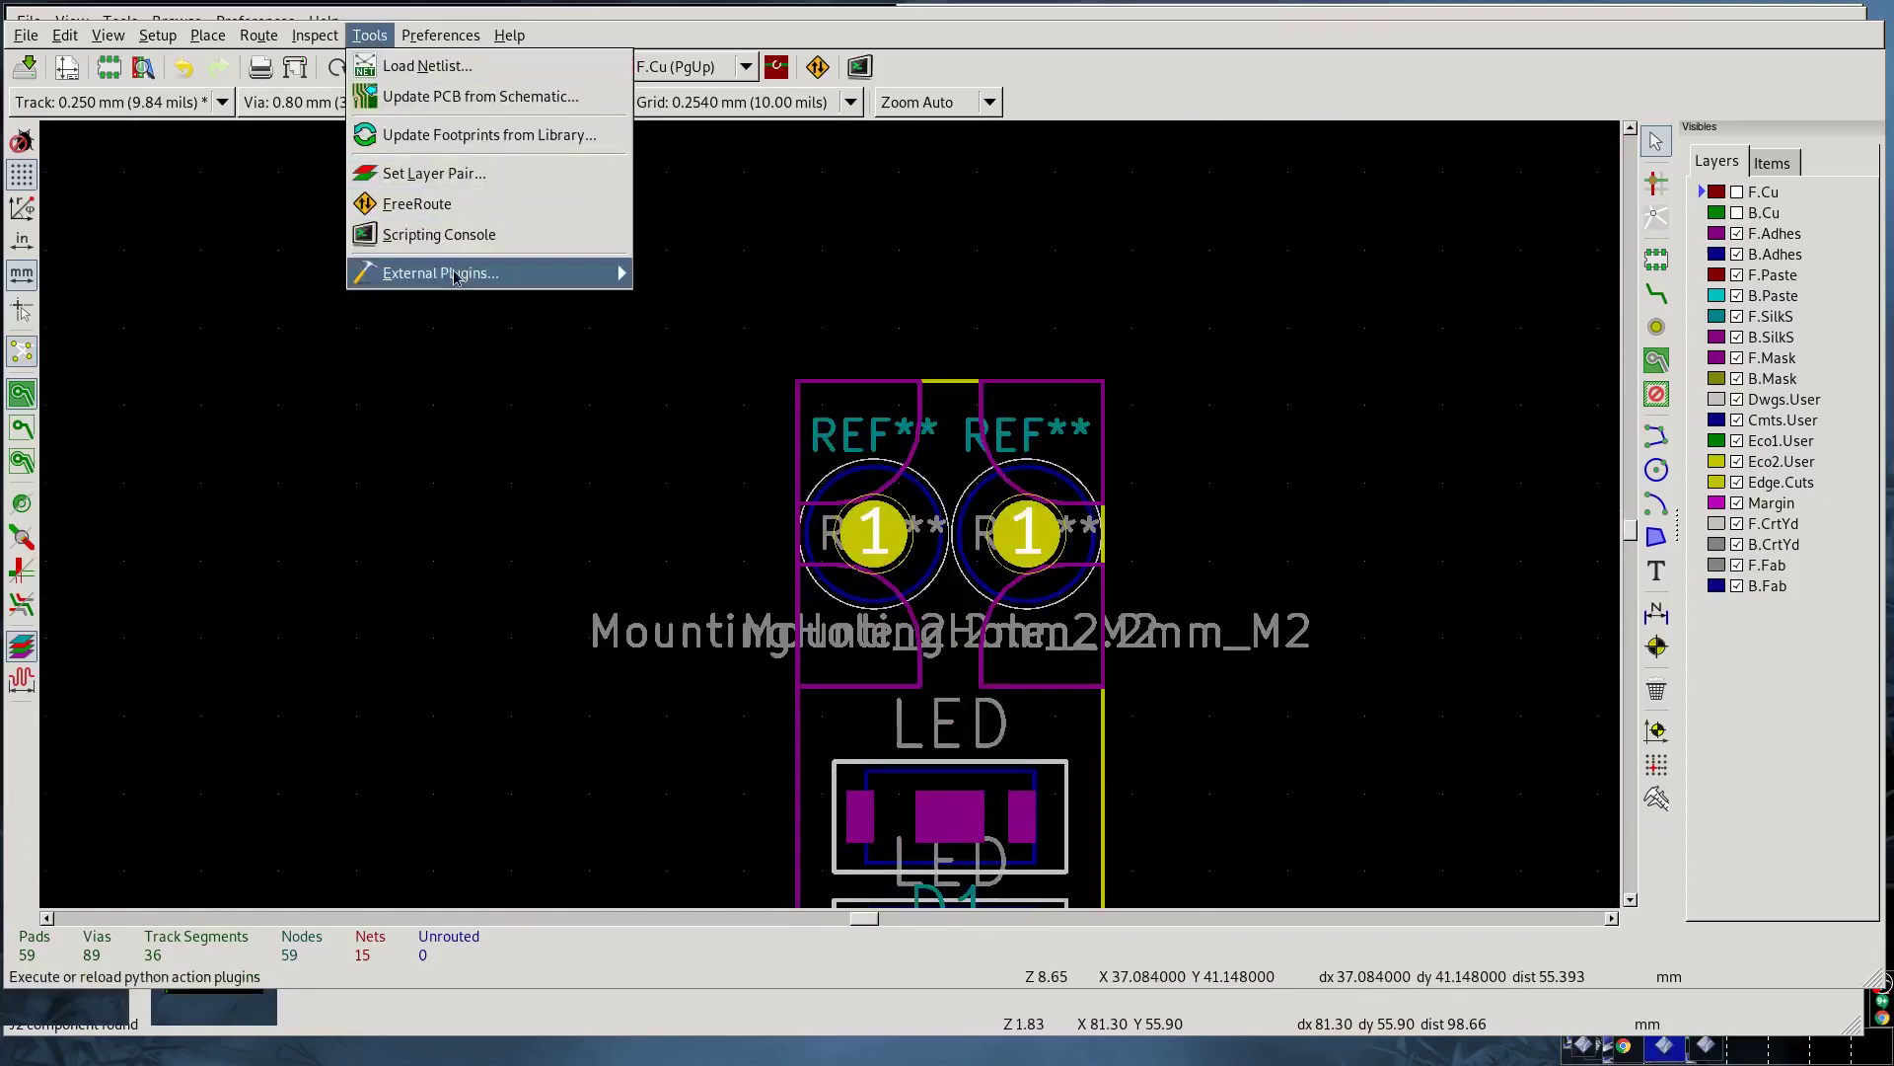
pyautogui.moveTo(510, 283)
pyautogui.click(747, 342)
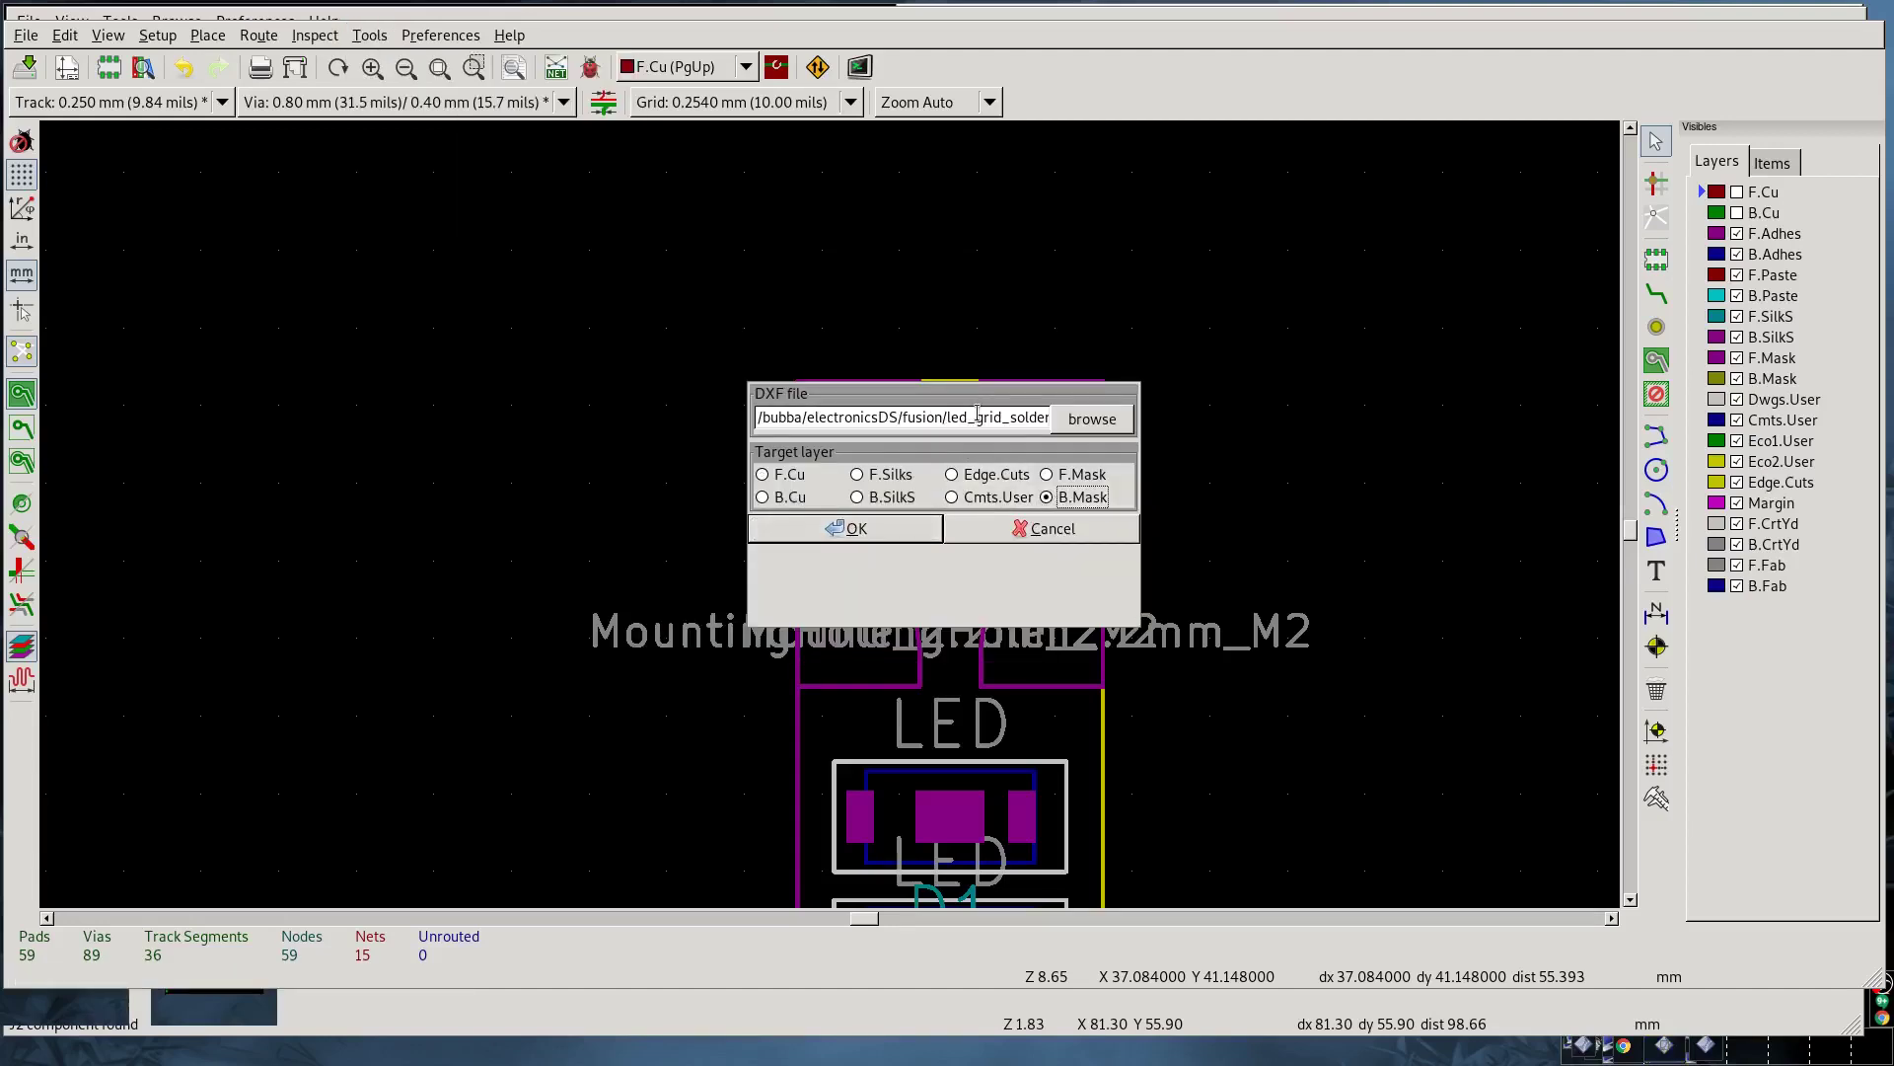
pyautogui.click(911, 528)
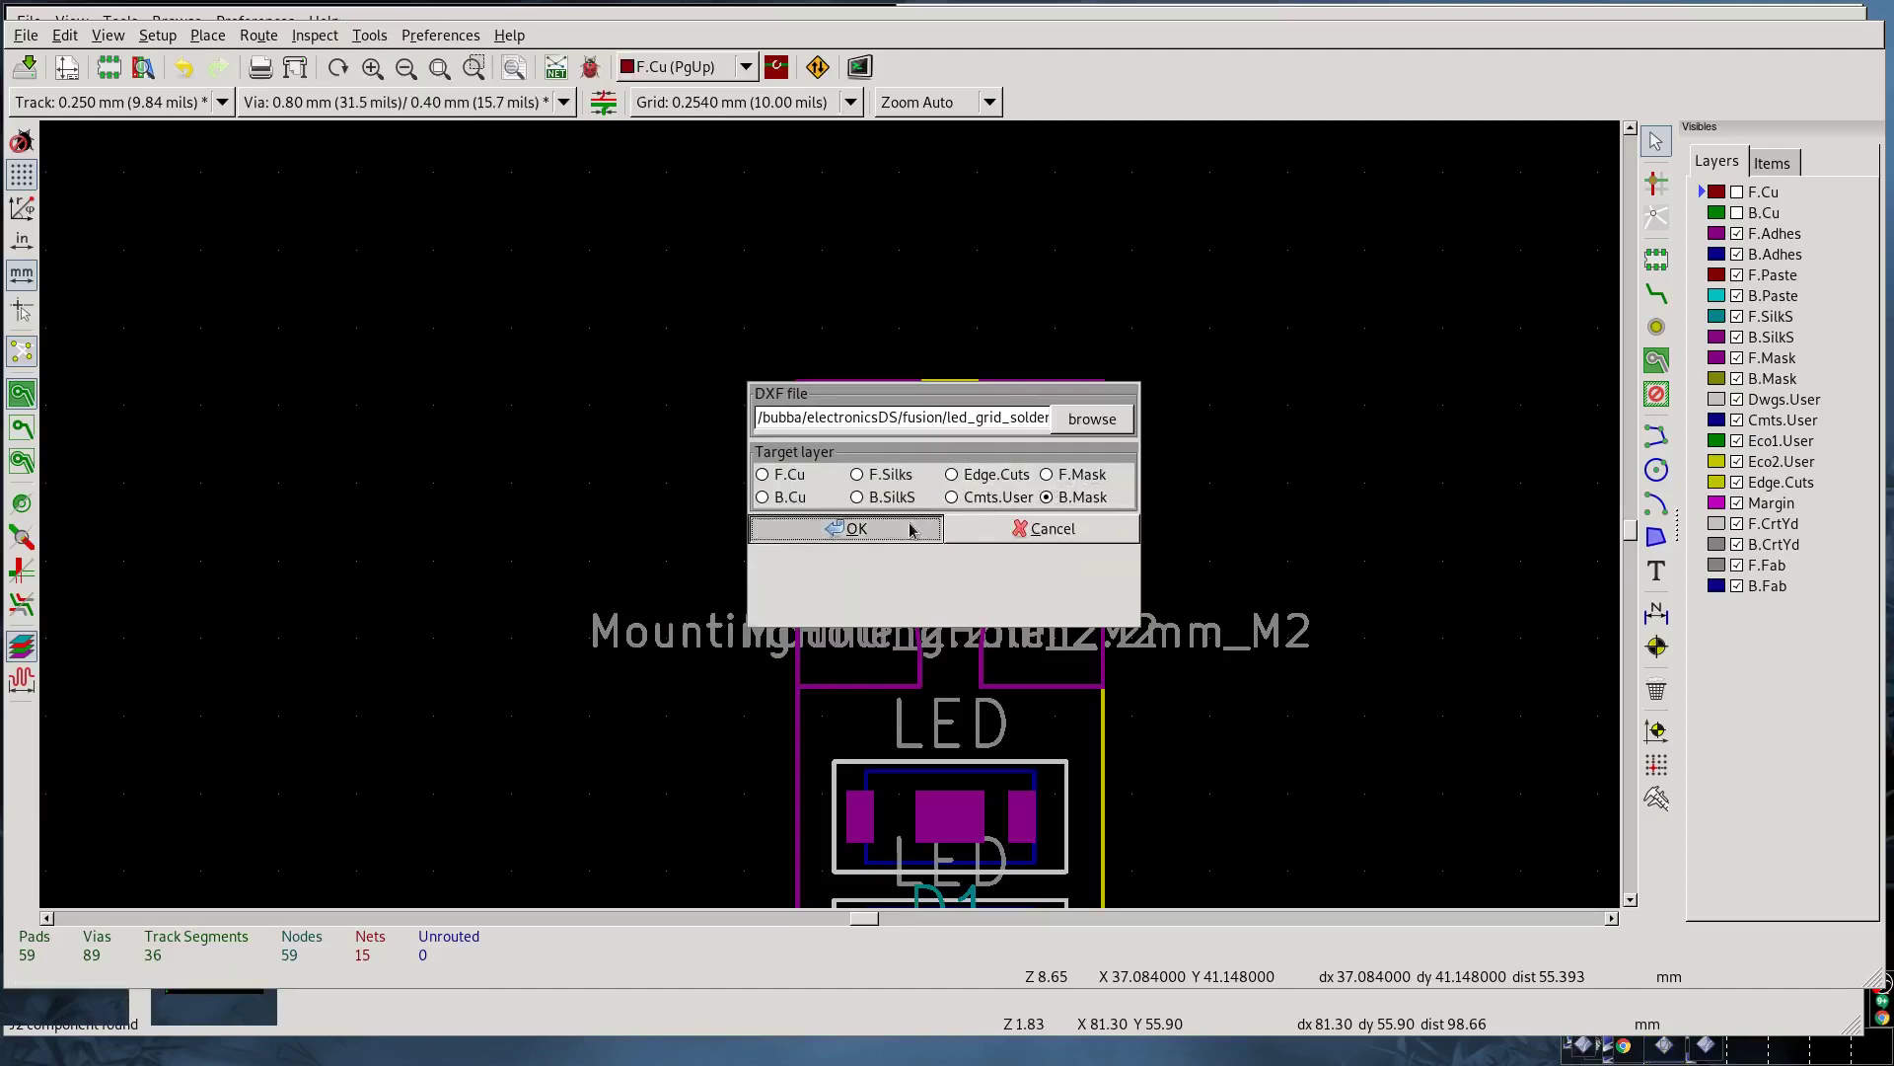
pyautogui.click(1738, 359)
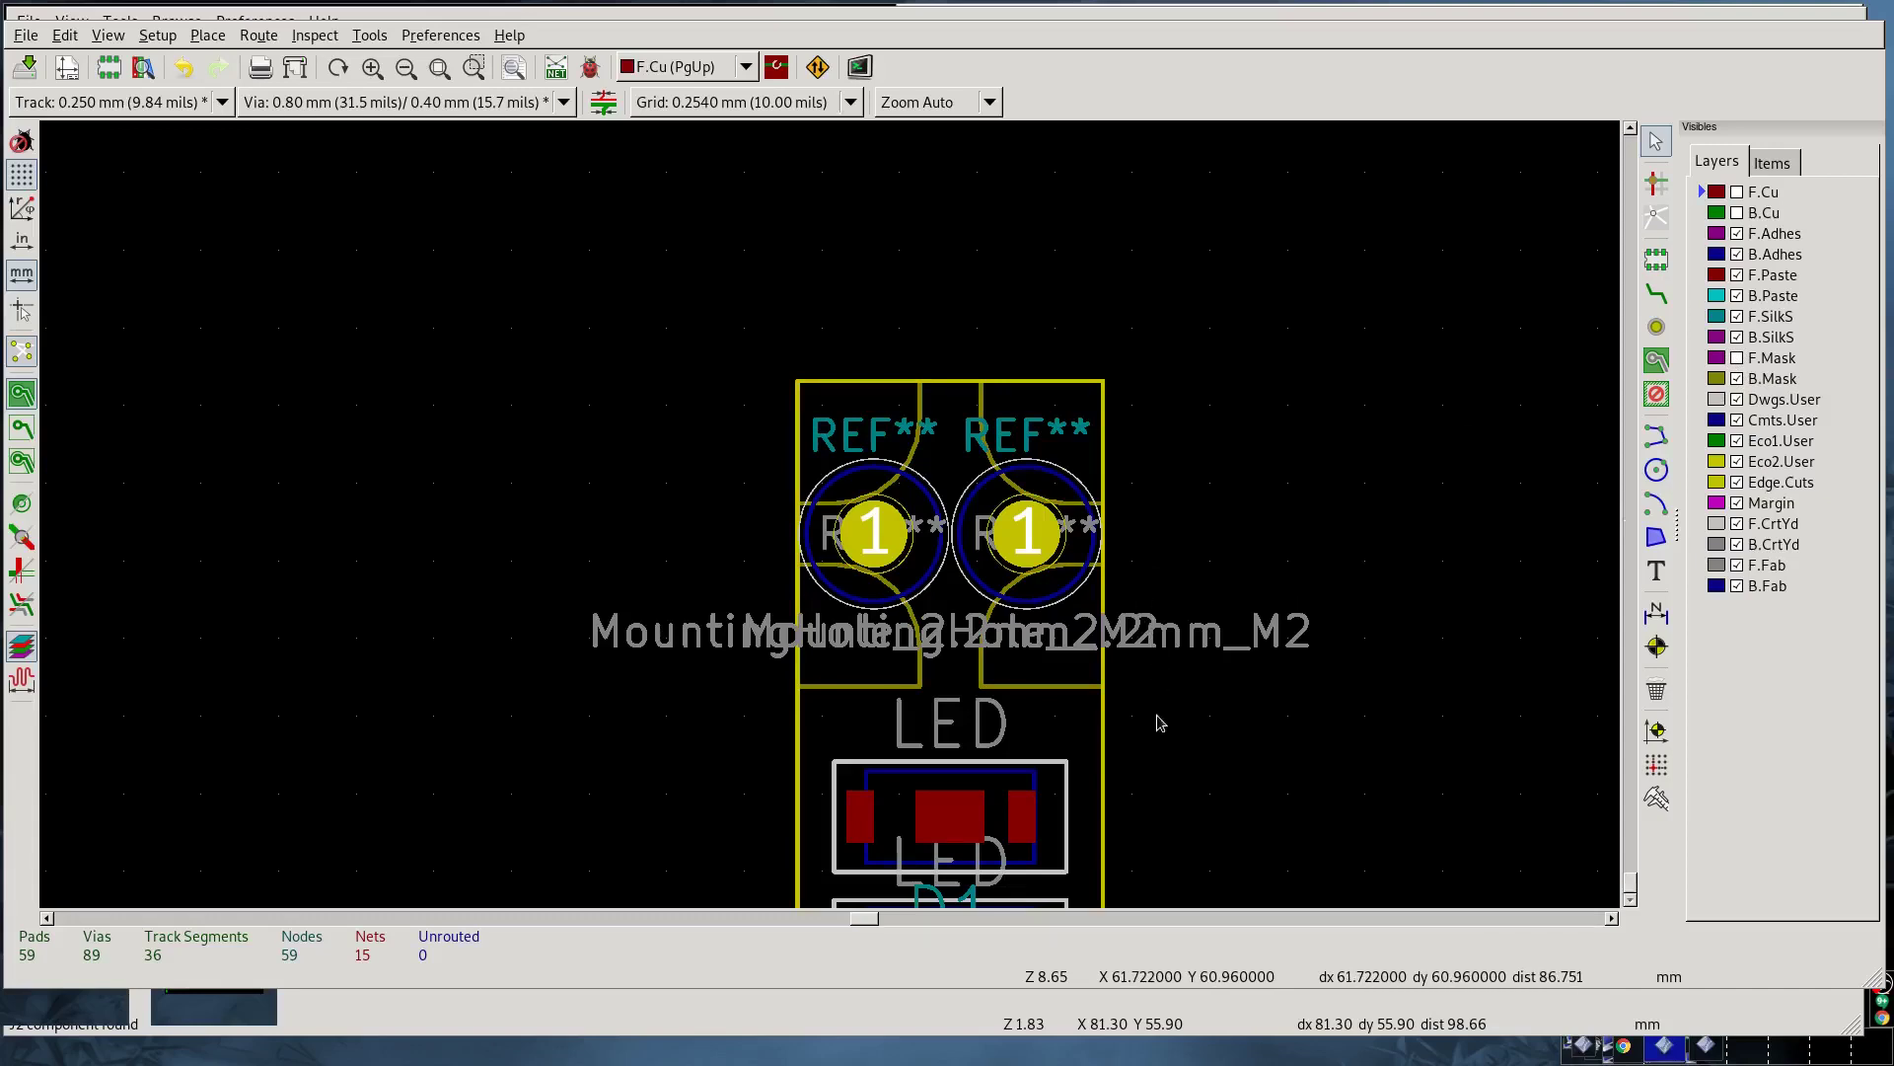
# Step: Delete the stray vertical DXF lines on B.Mask and F.Mask, showing F.Mask again
pyautogui.click(798, 727)
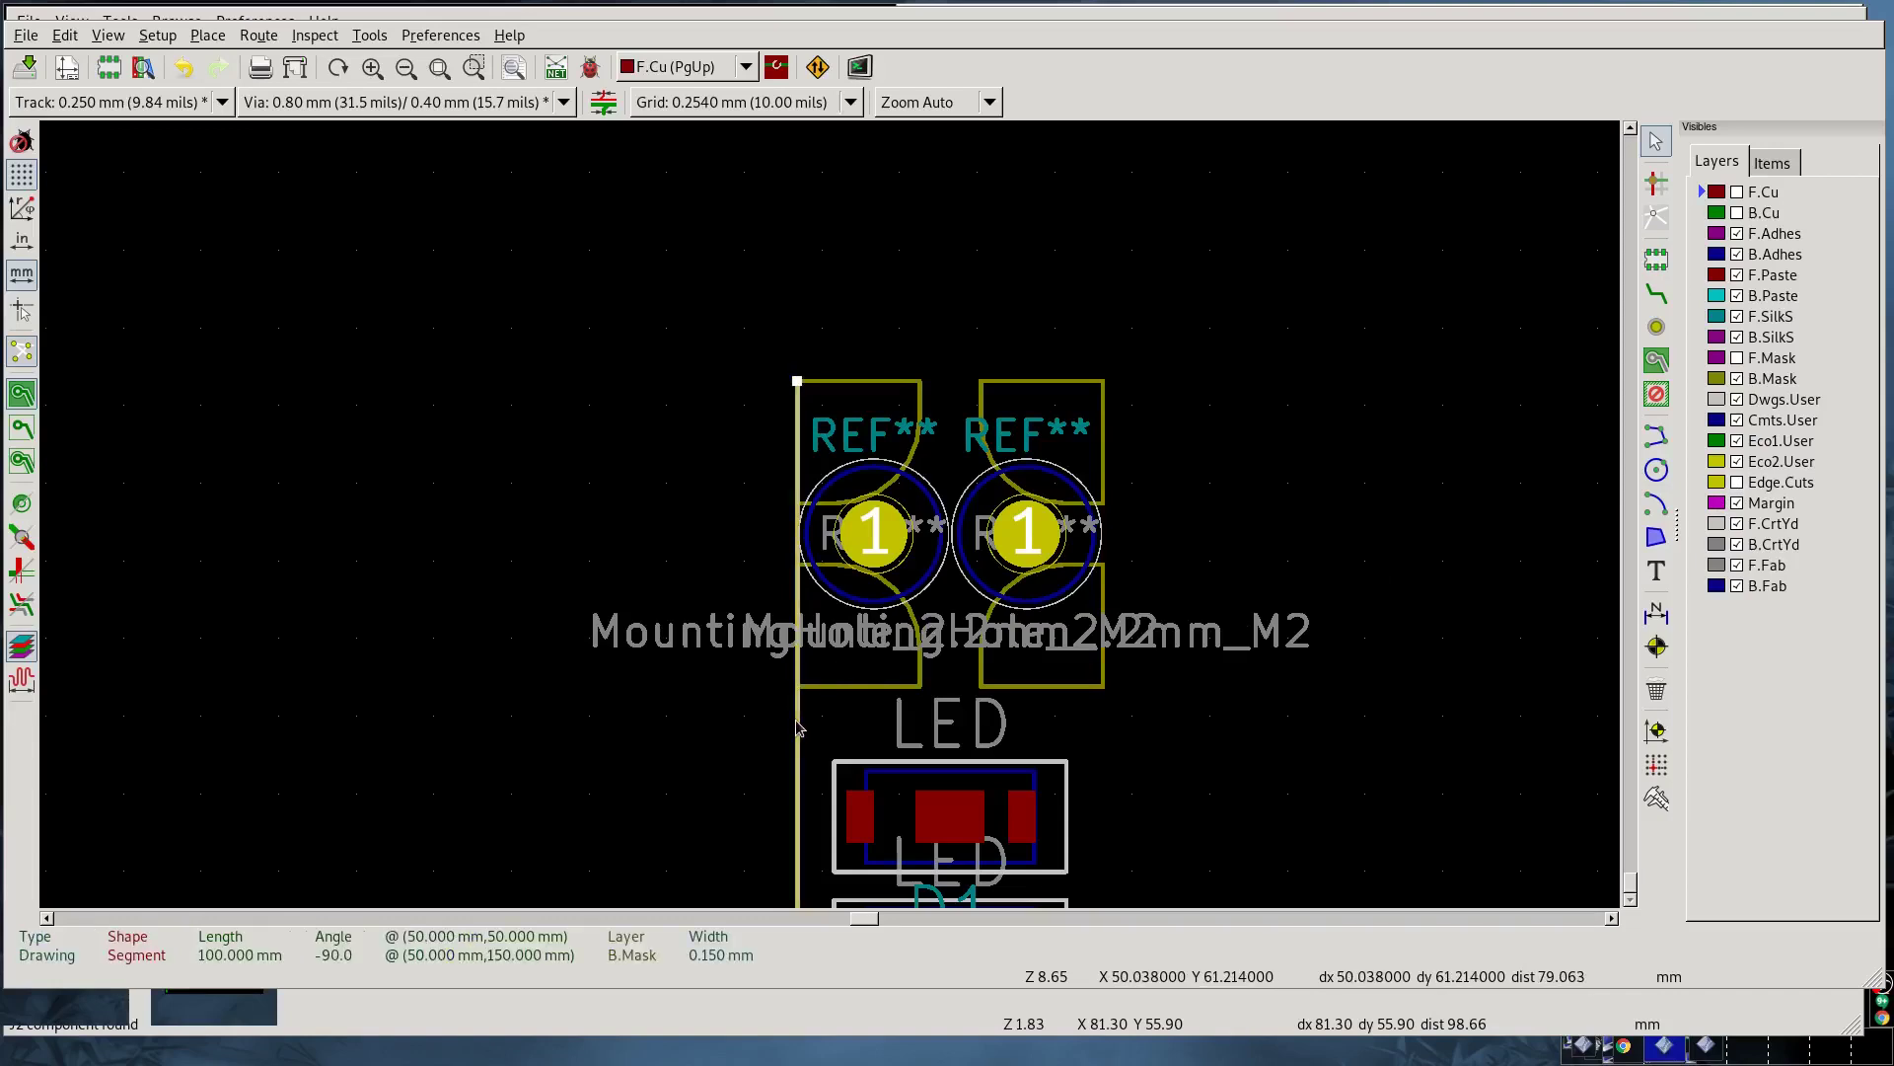
pyautogui.press('Escape')
pyautogui.click(1738, 358)
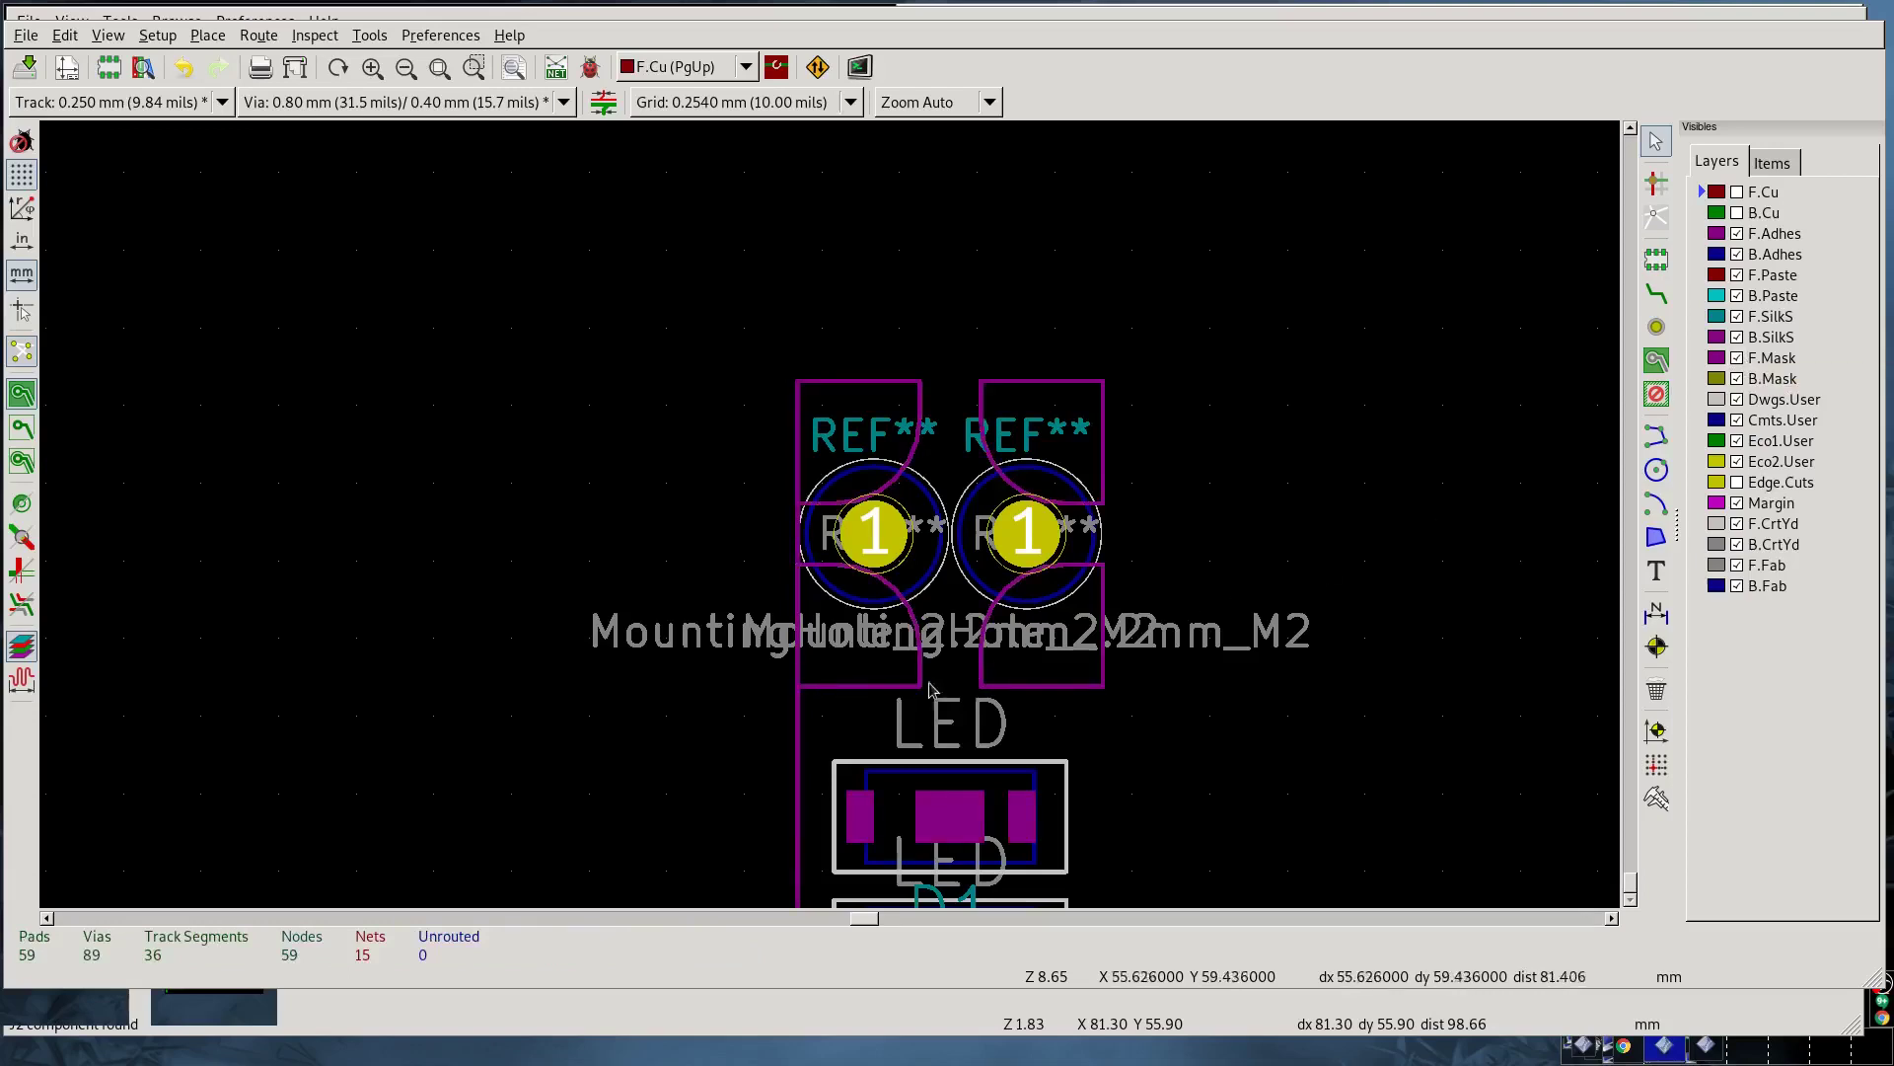
pyautogui.click(799, 731)
pyautogui.press('Delete')
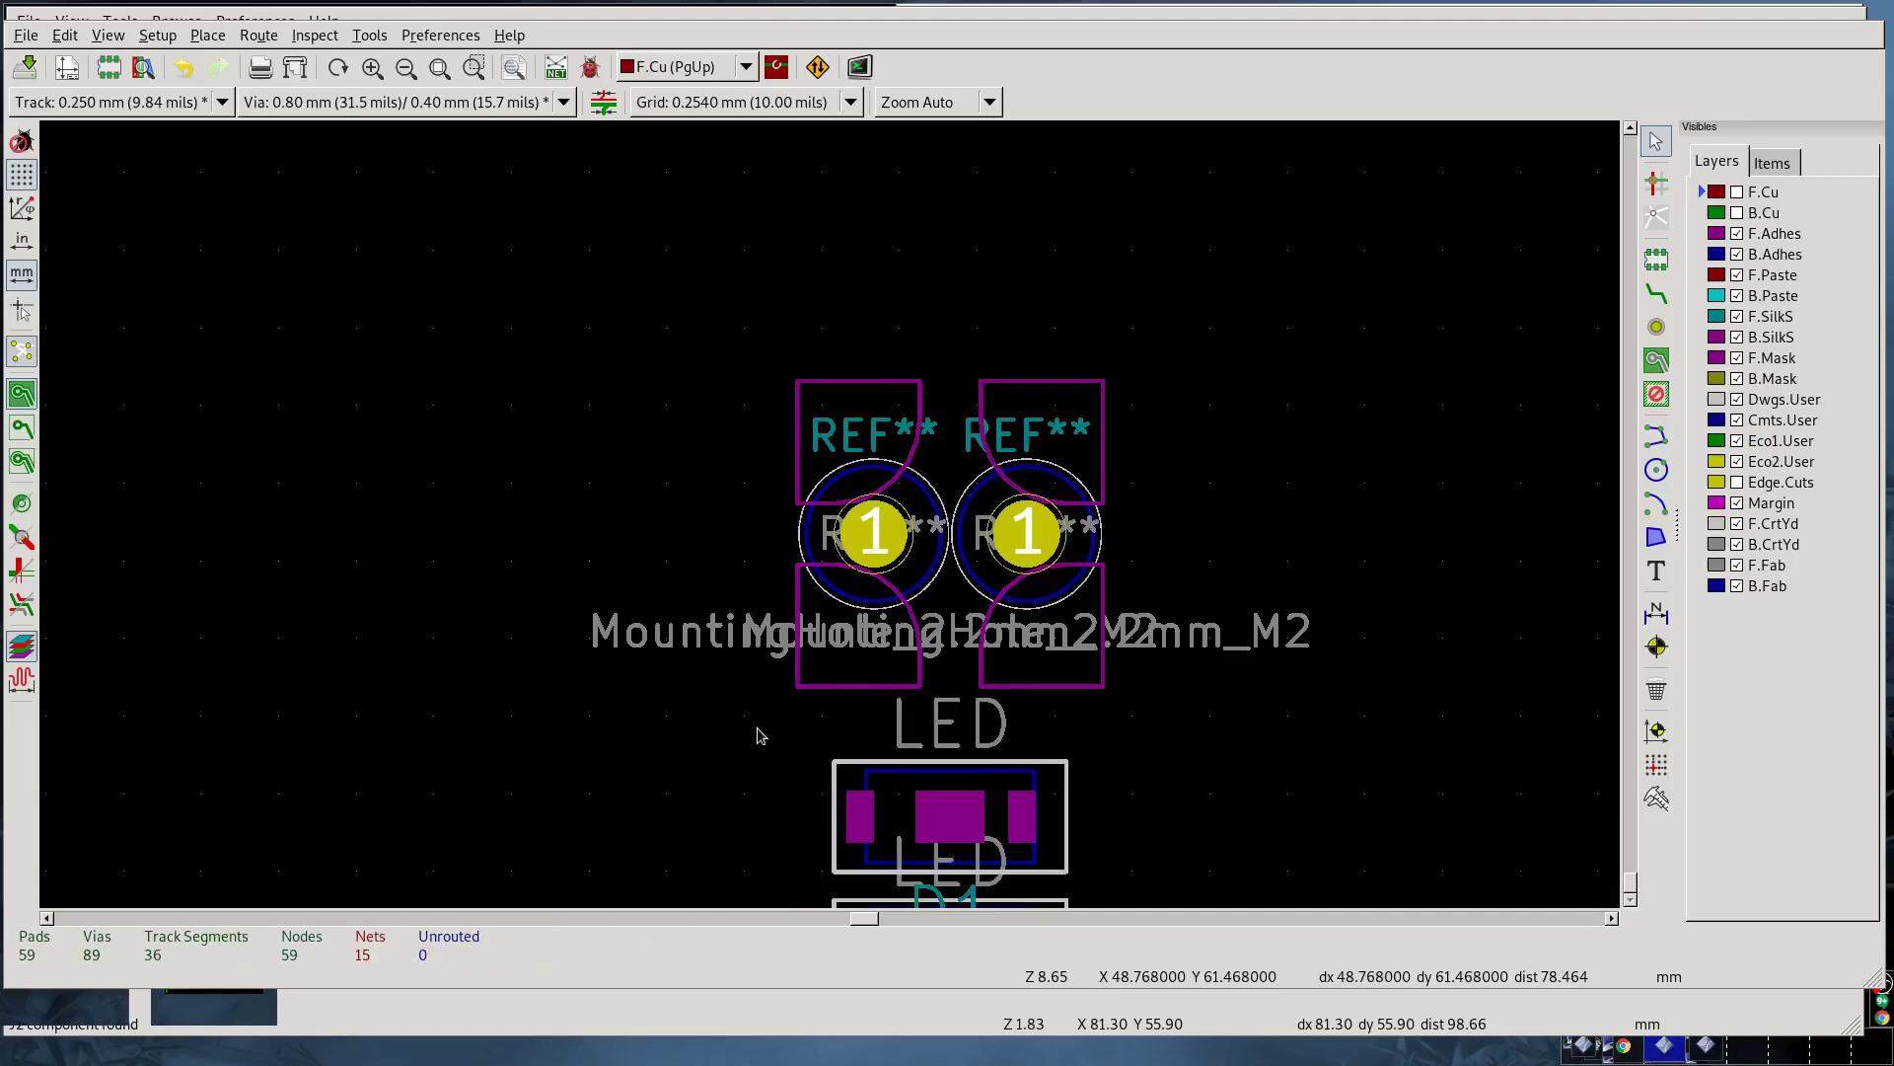
# Step: Check the bottom mounting hole, re-enable Edge.Cuts and fit the whole board
pyautogui.scroll(-4, 760, 731)
pyautogui.moveTo(761, 307); pyautogui.dragTo(744, 702, button='middle')
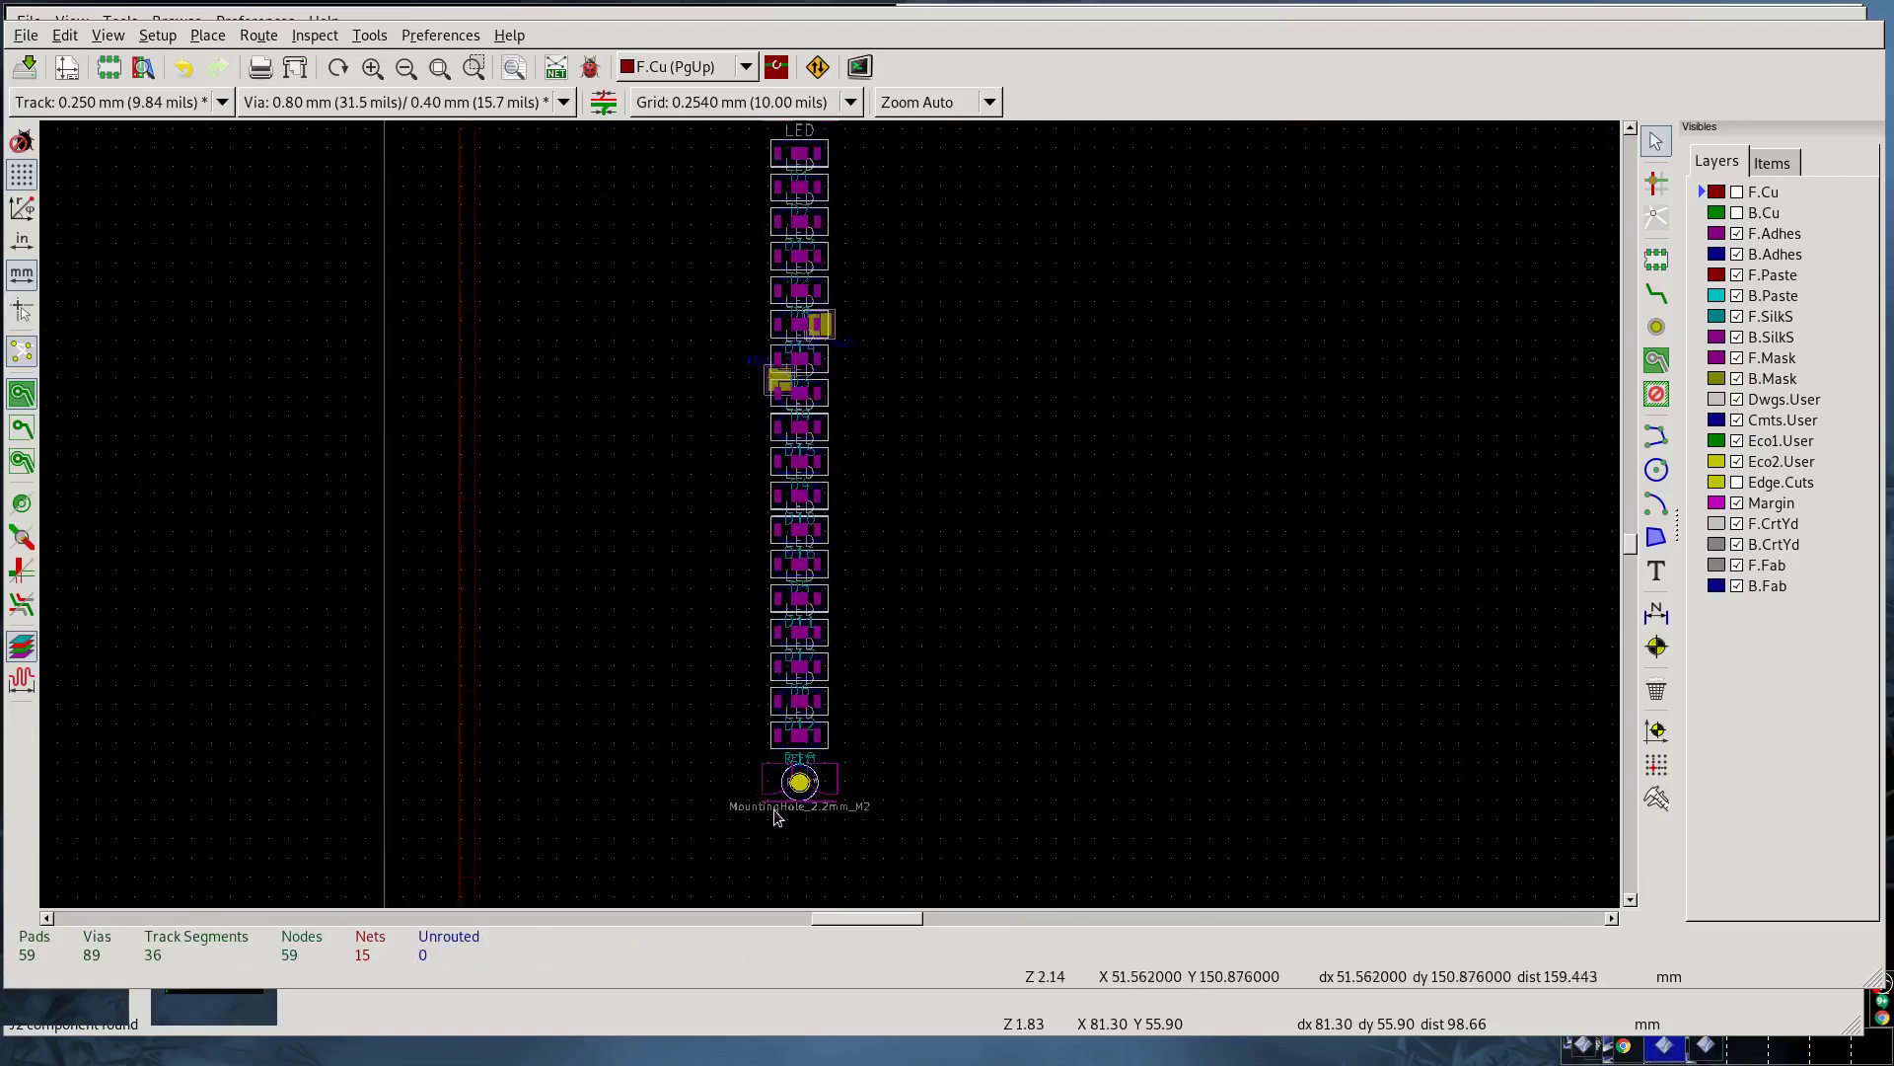
pyautogui.scroll(5, 773, 812)
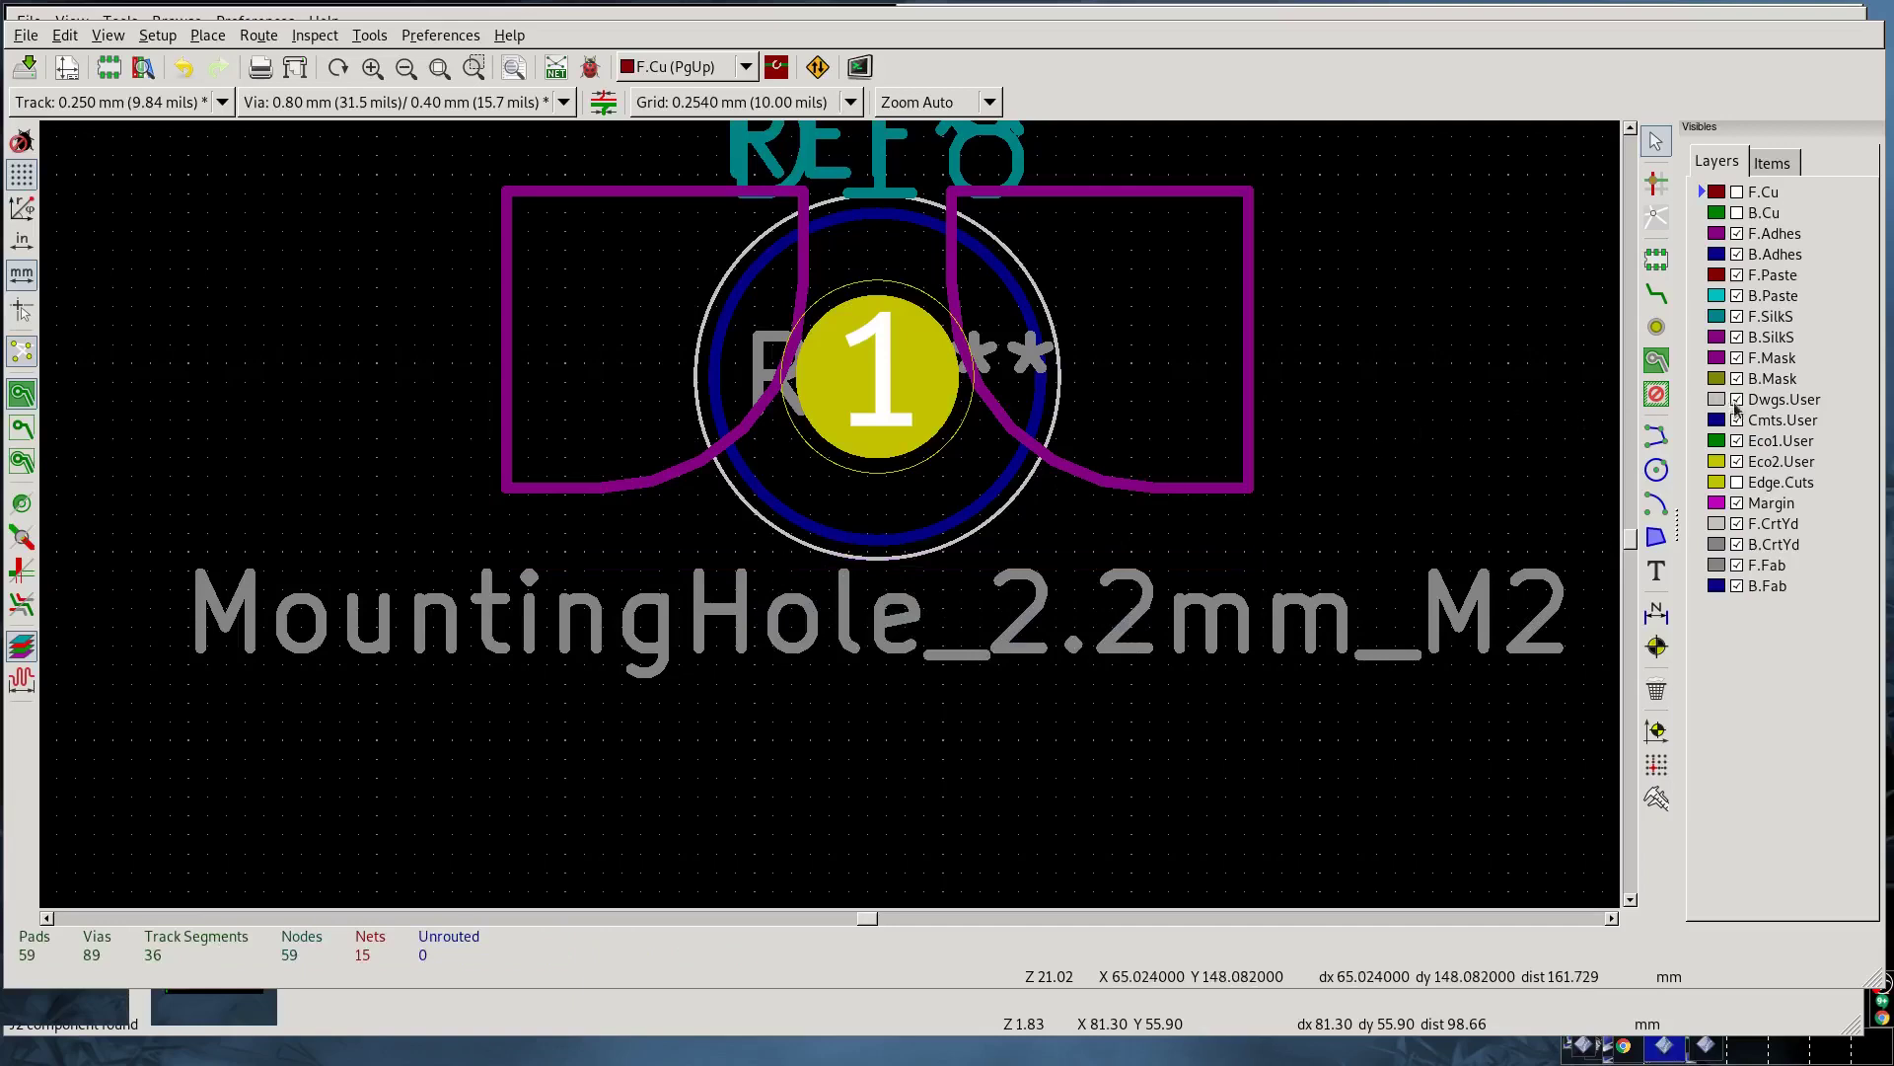
pyautogui.click(1738, 483)
pyautogui.press('Home')
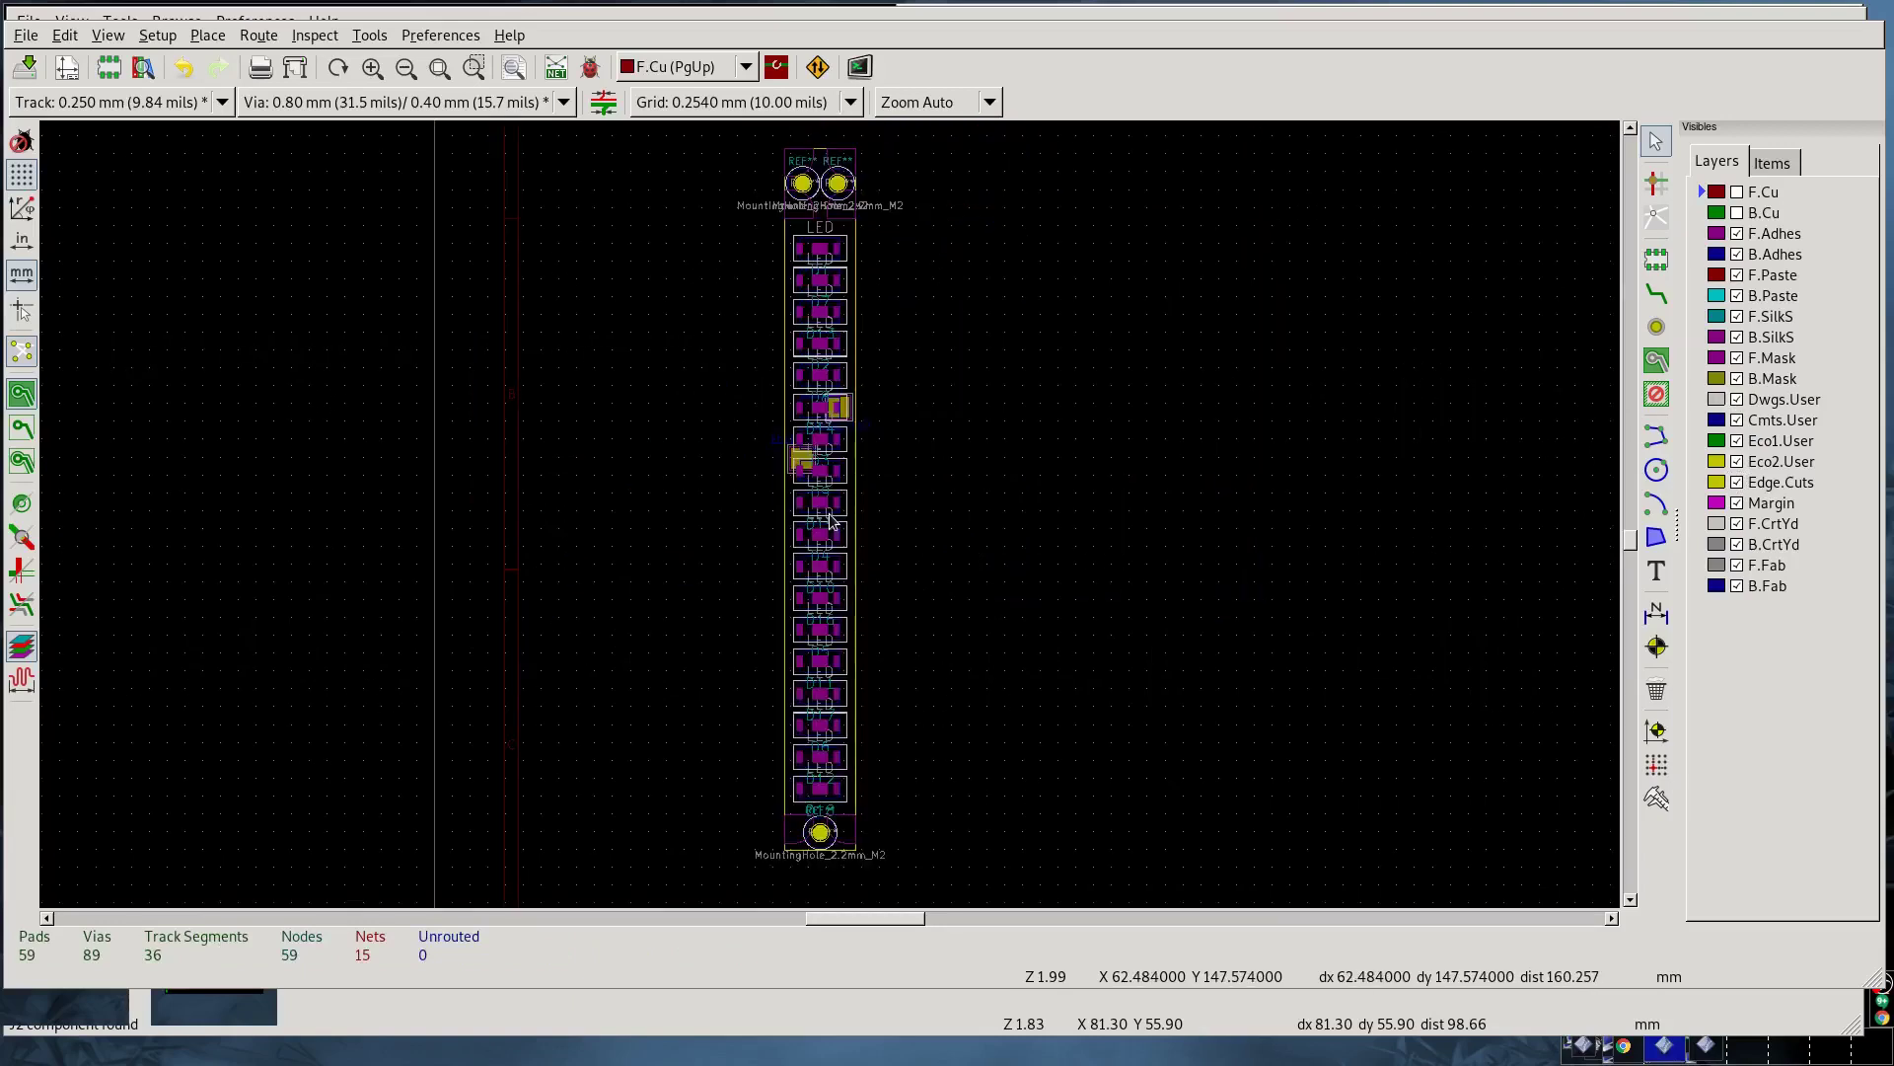
# Step: Re-show F.Cu, then highlight the ~/.kicad_plugins folder and its symlink target path in Terminal
pyautogui.click(1736, 193)
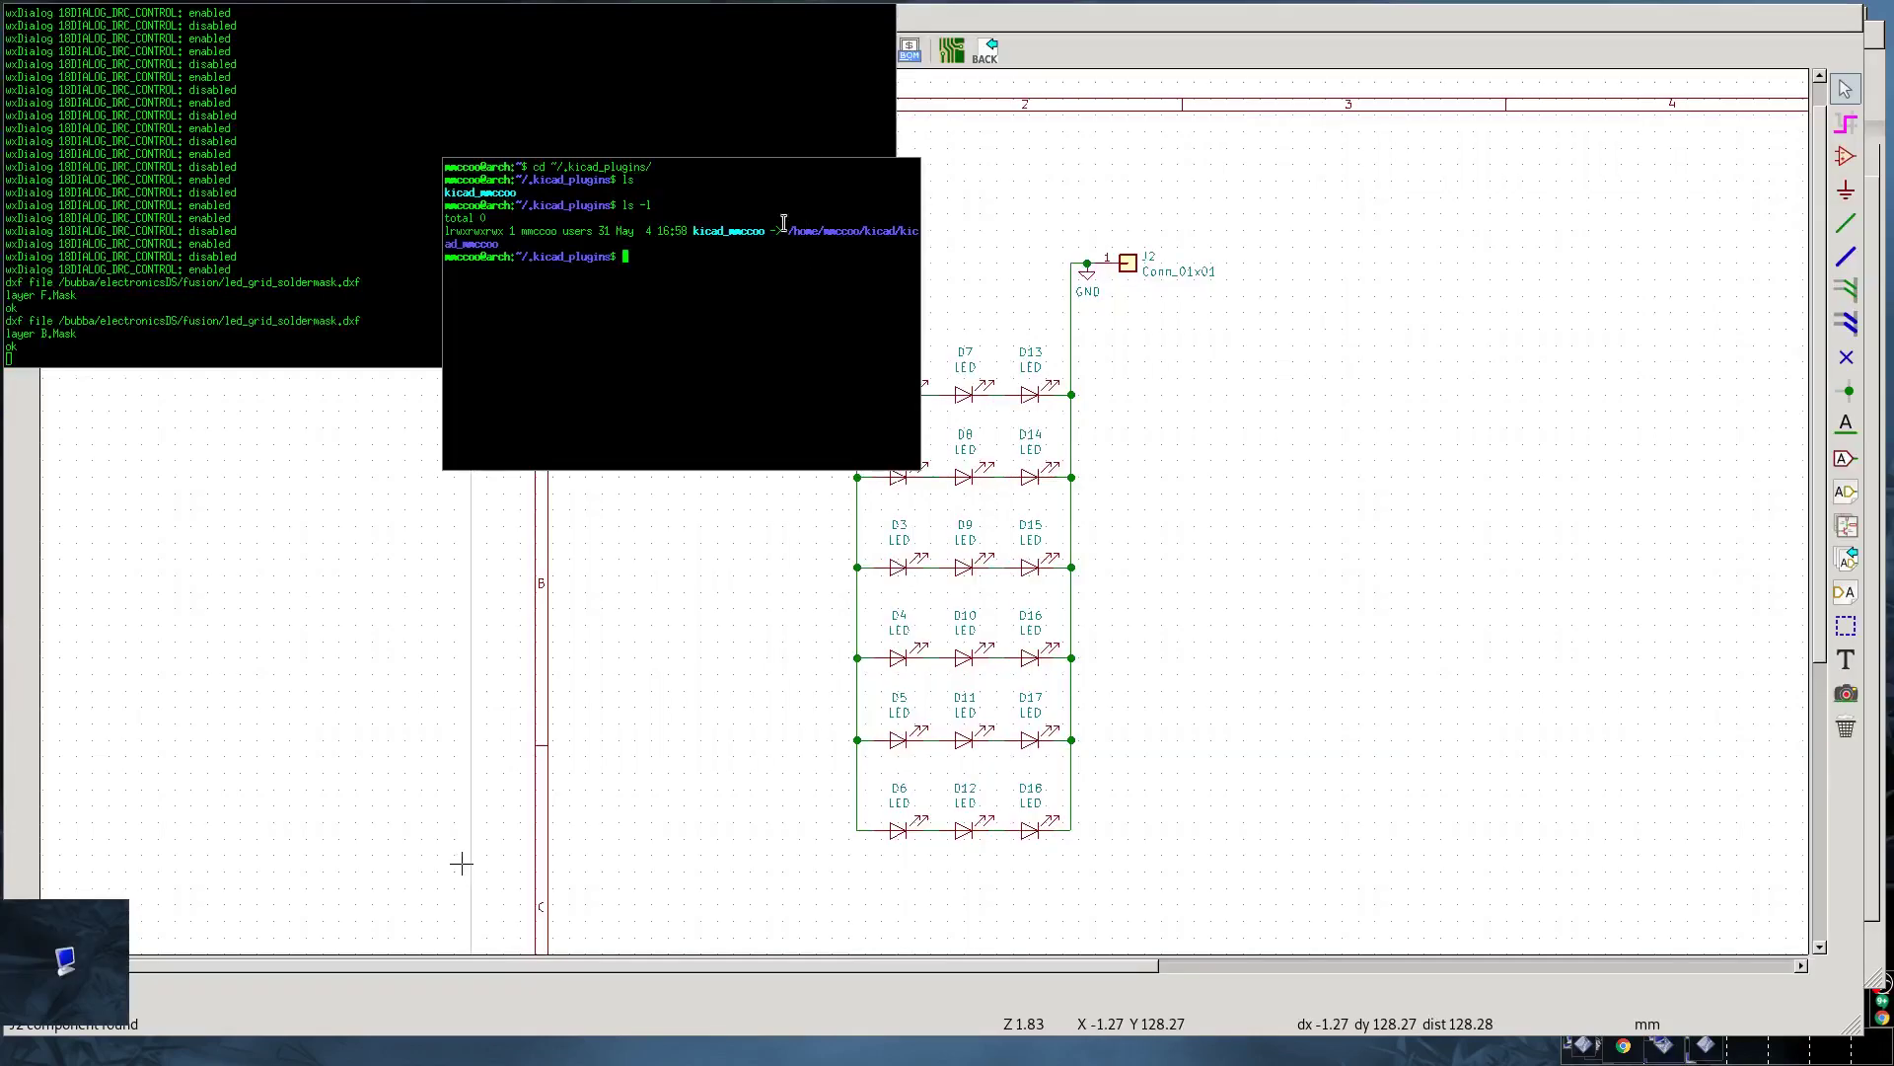
pyautogui.moveTo(528, 179); pyautogui.dragTo(613, 179)
pyautogui.click(696, 232)
pyautogui.moveTo(786, 236); pyautogui.dragTo(903, 233)
pyautogui.moveTo(695, 233); pyautogui.dragTo(728, 242)
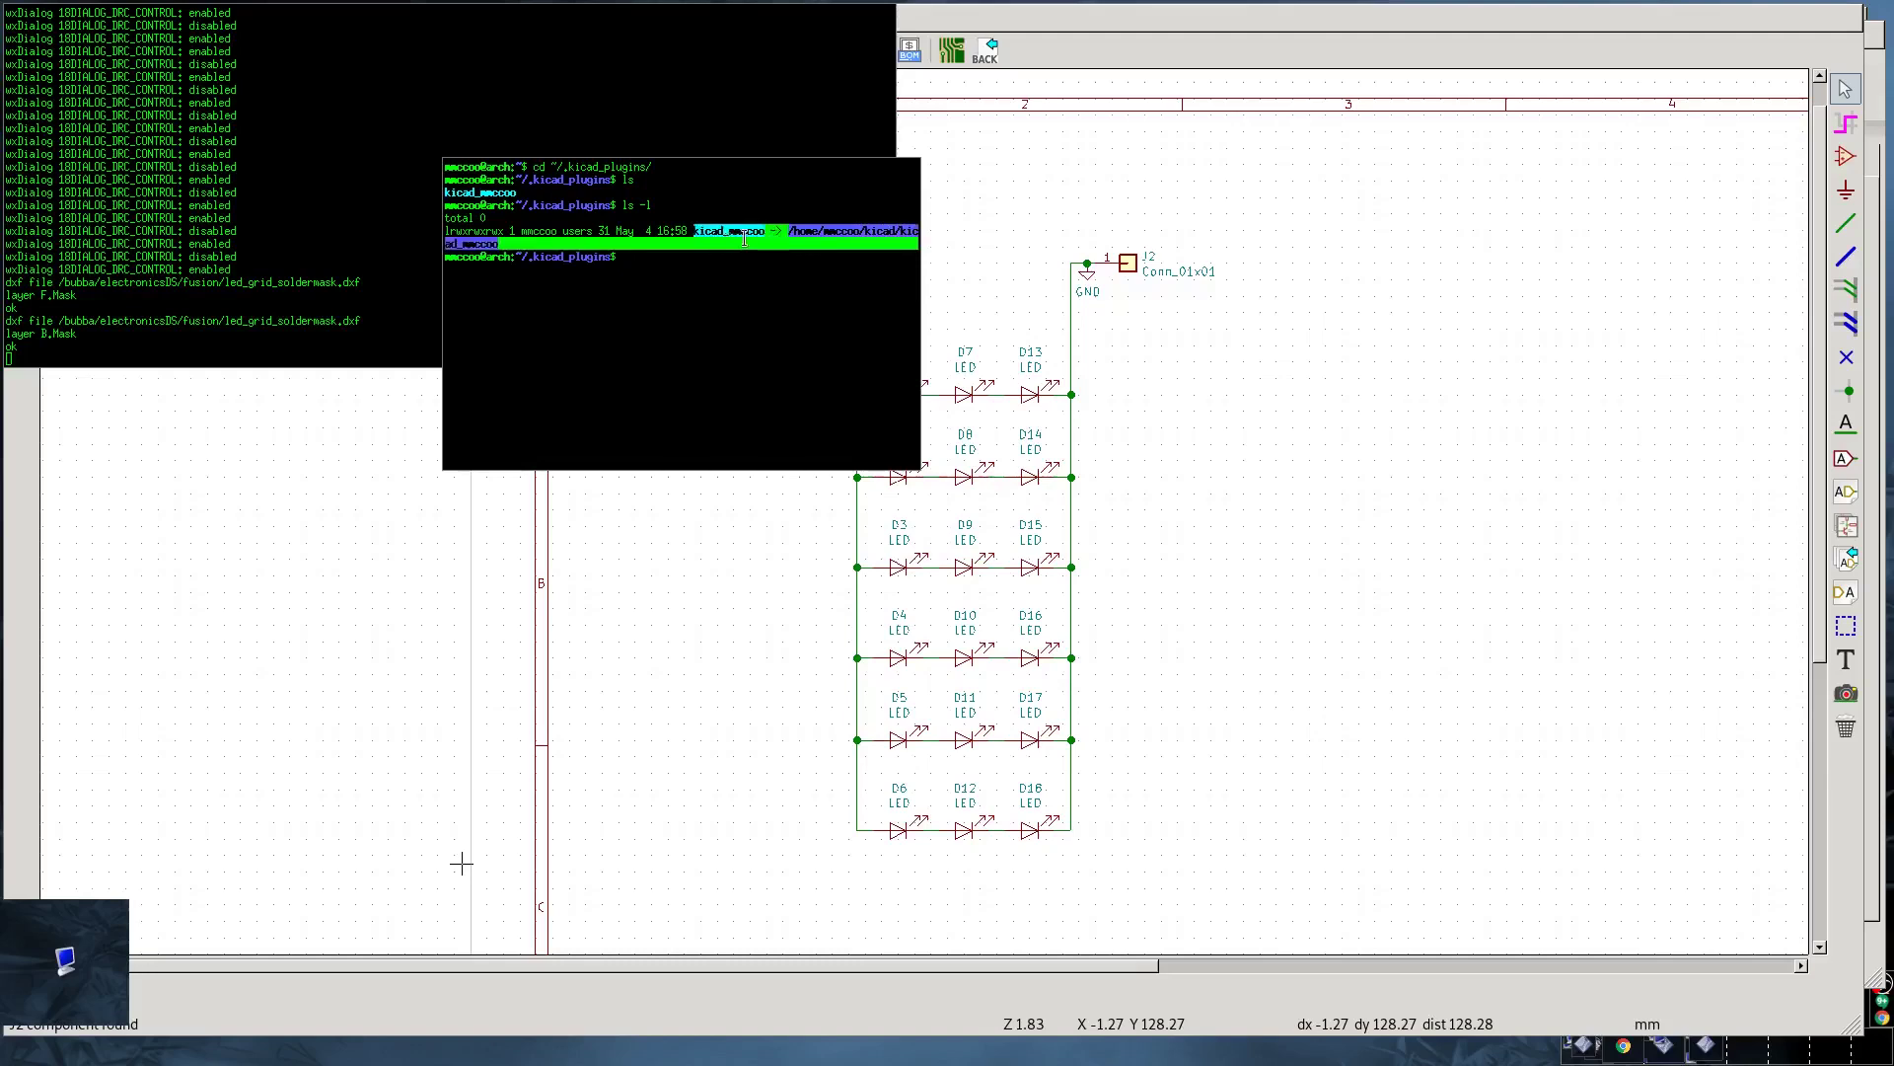
pyautogui.click(541, 257)
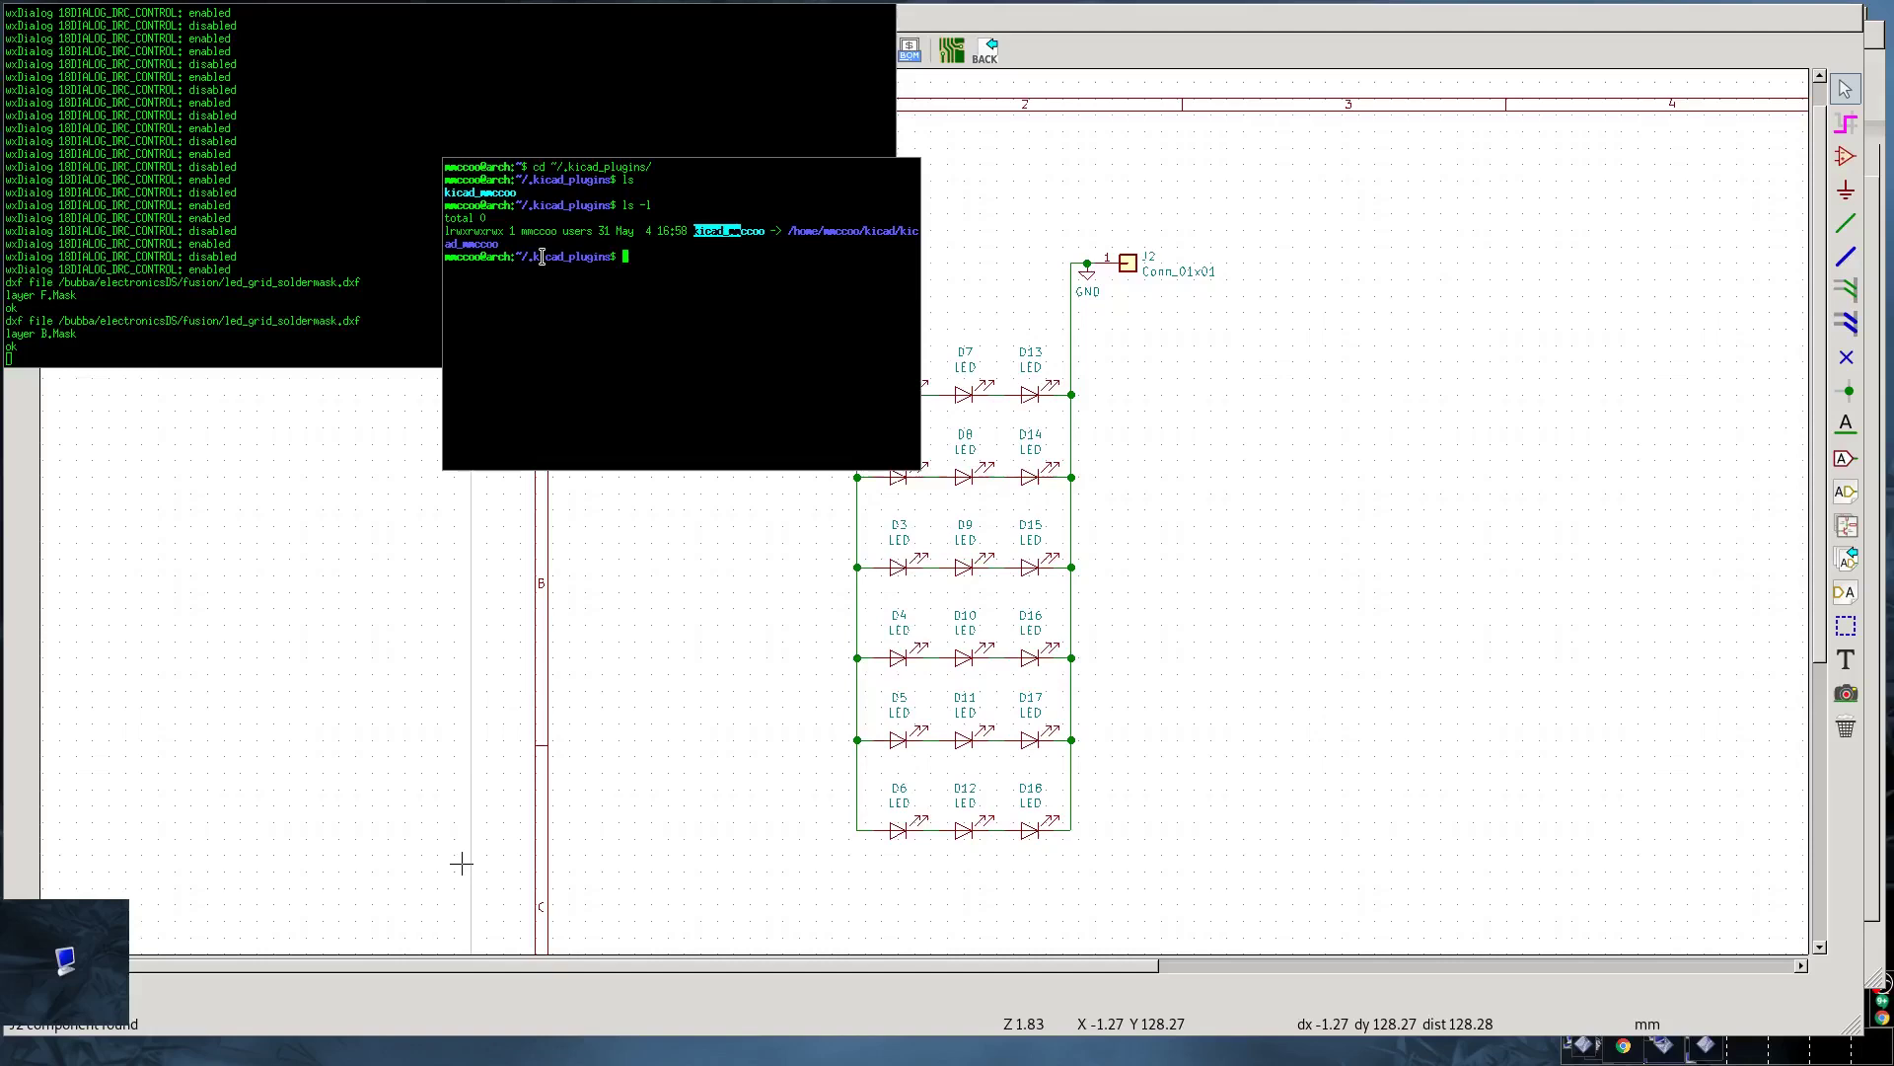
# Step: Open the Python scripting console from the Tools menu and run 'import kicad_mmccoo'
pyautogui.hotkey('alt', 'Tab')
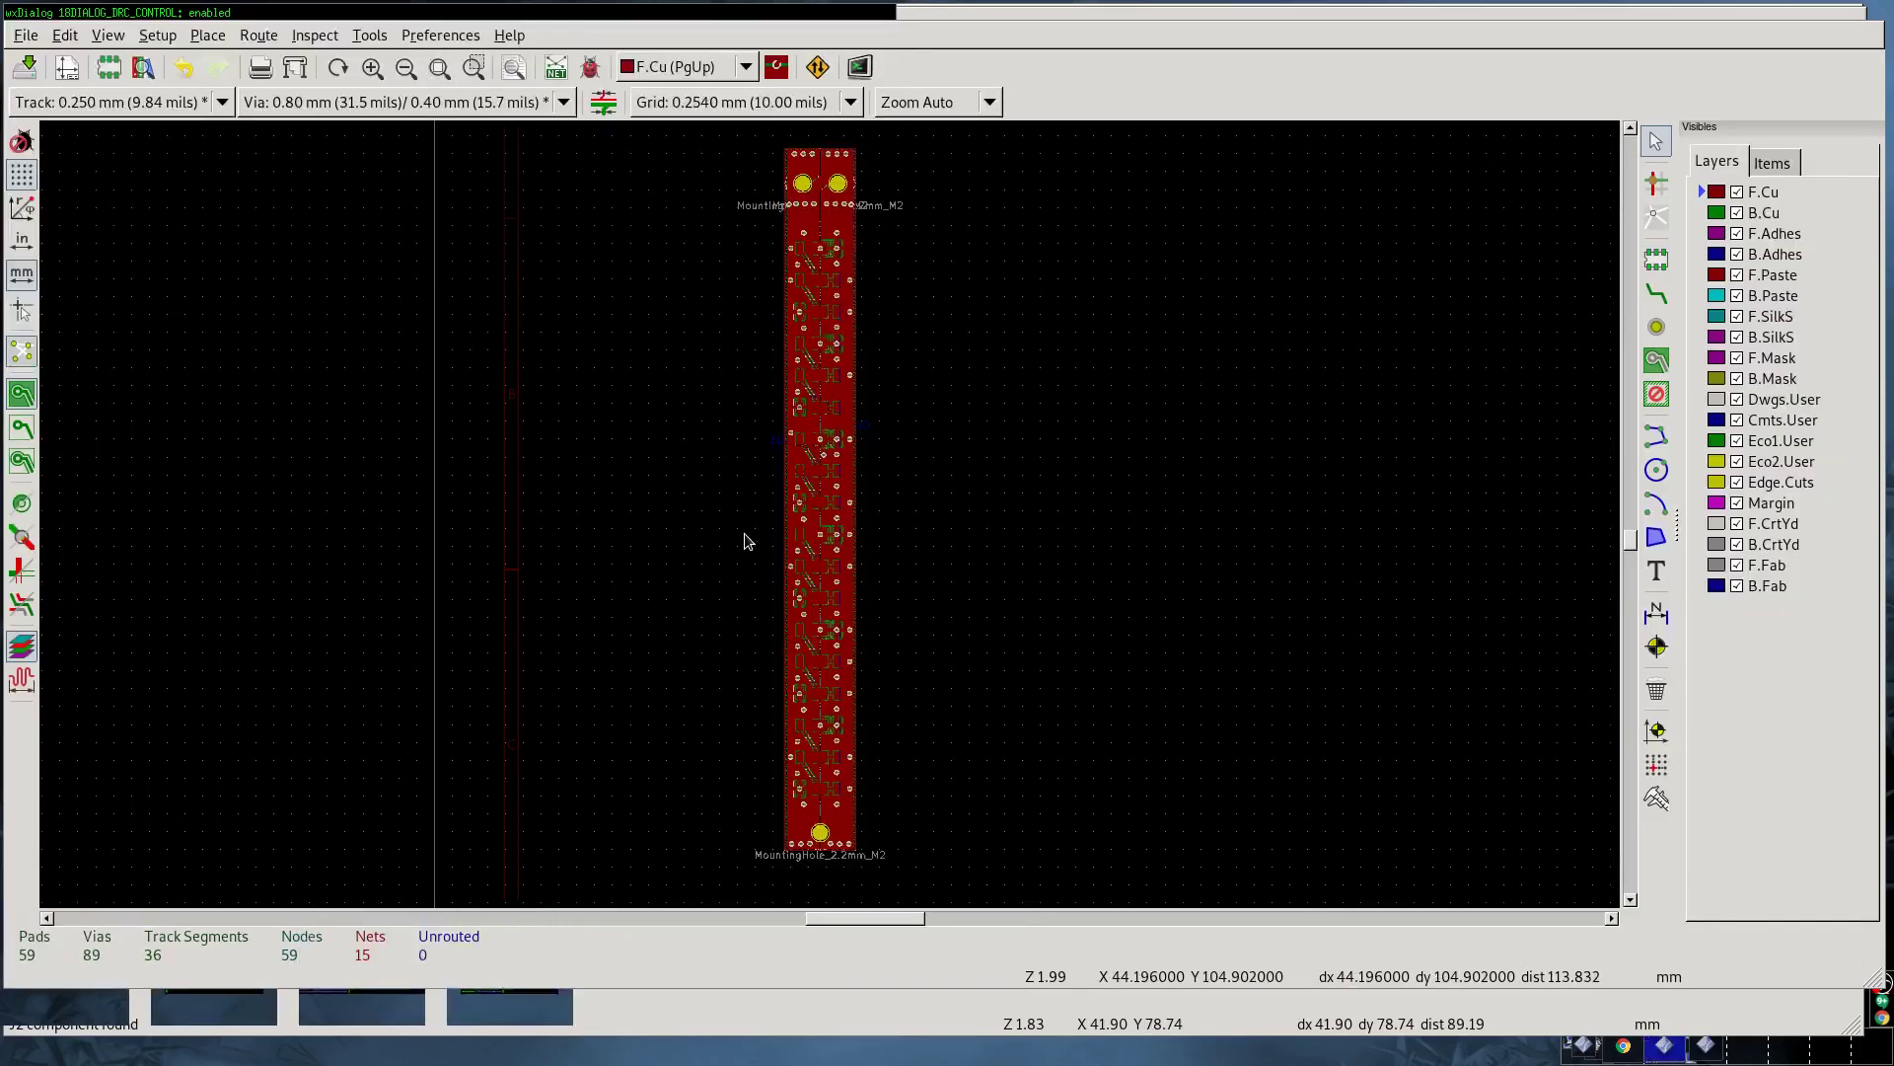
pyautogui.click(370, 36)
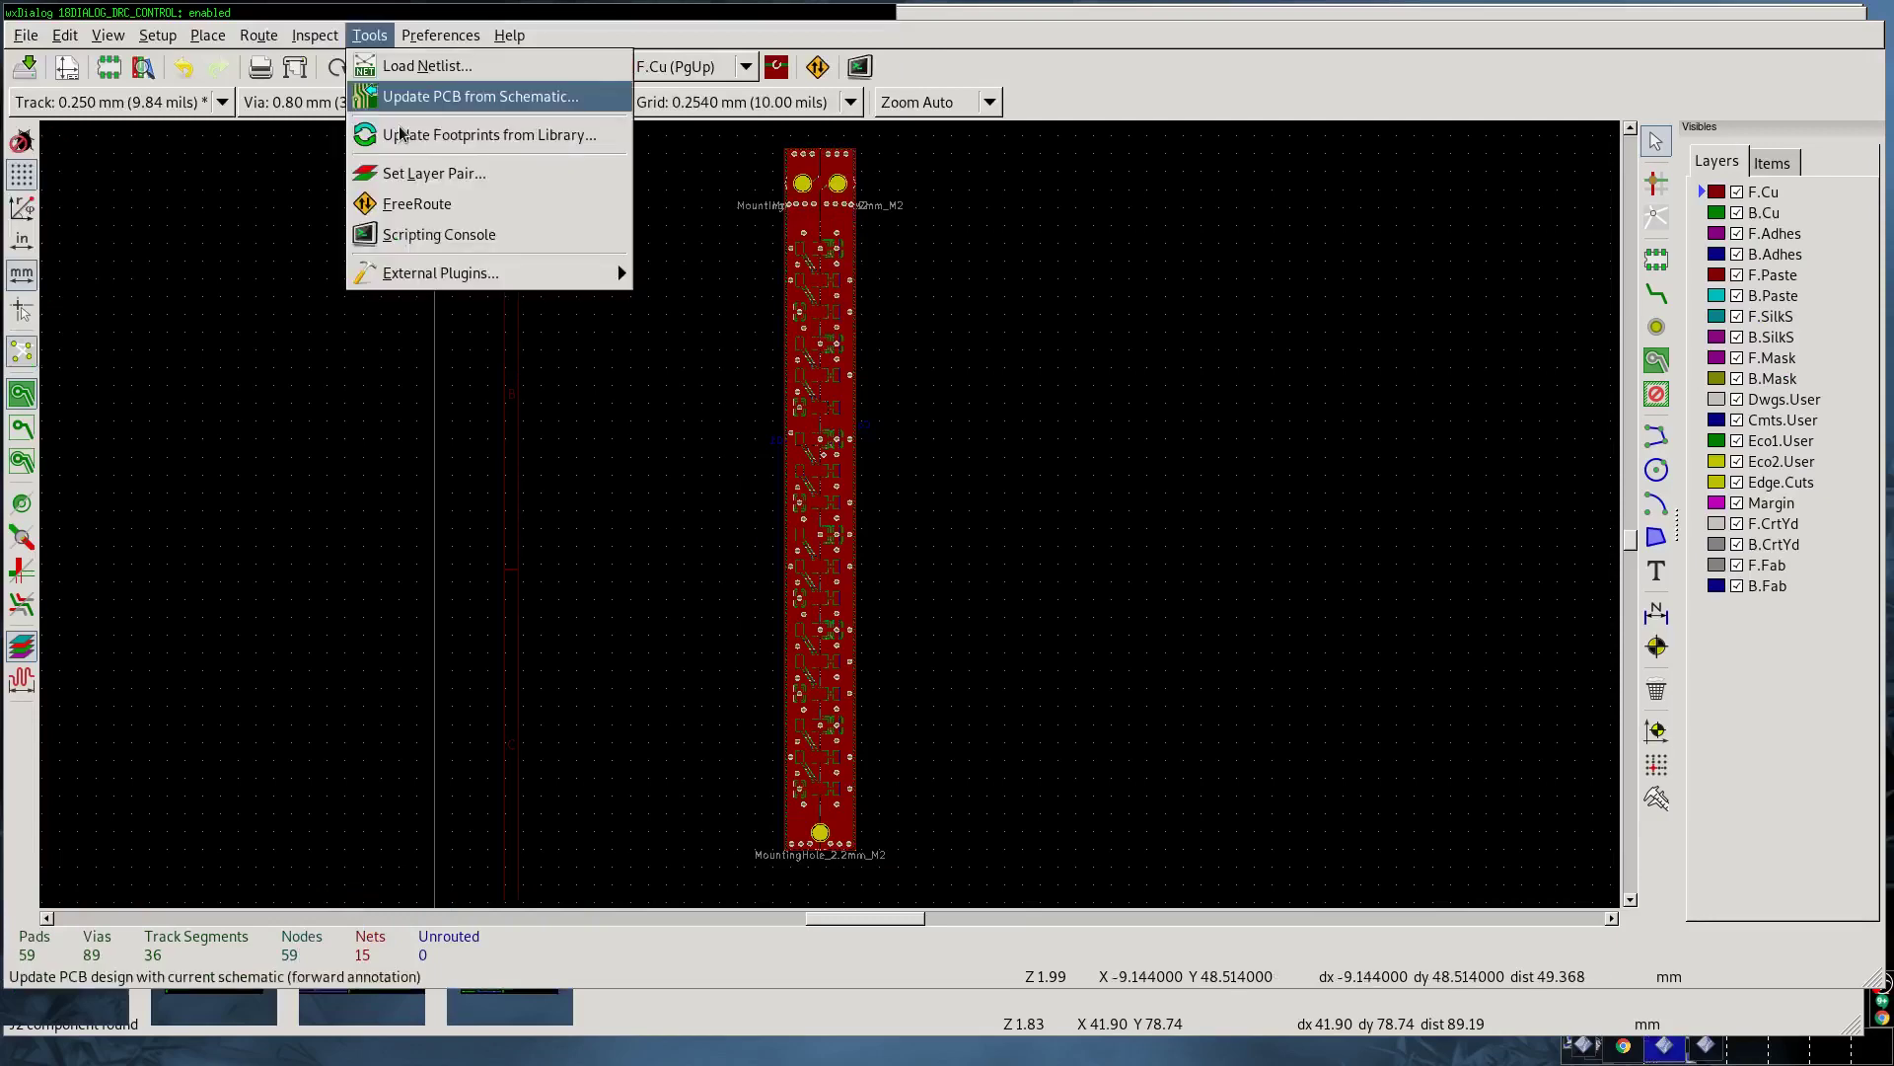
pyautogui.moveTo(494, 274)
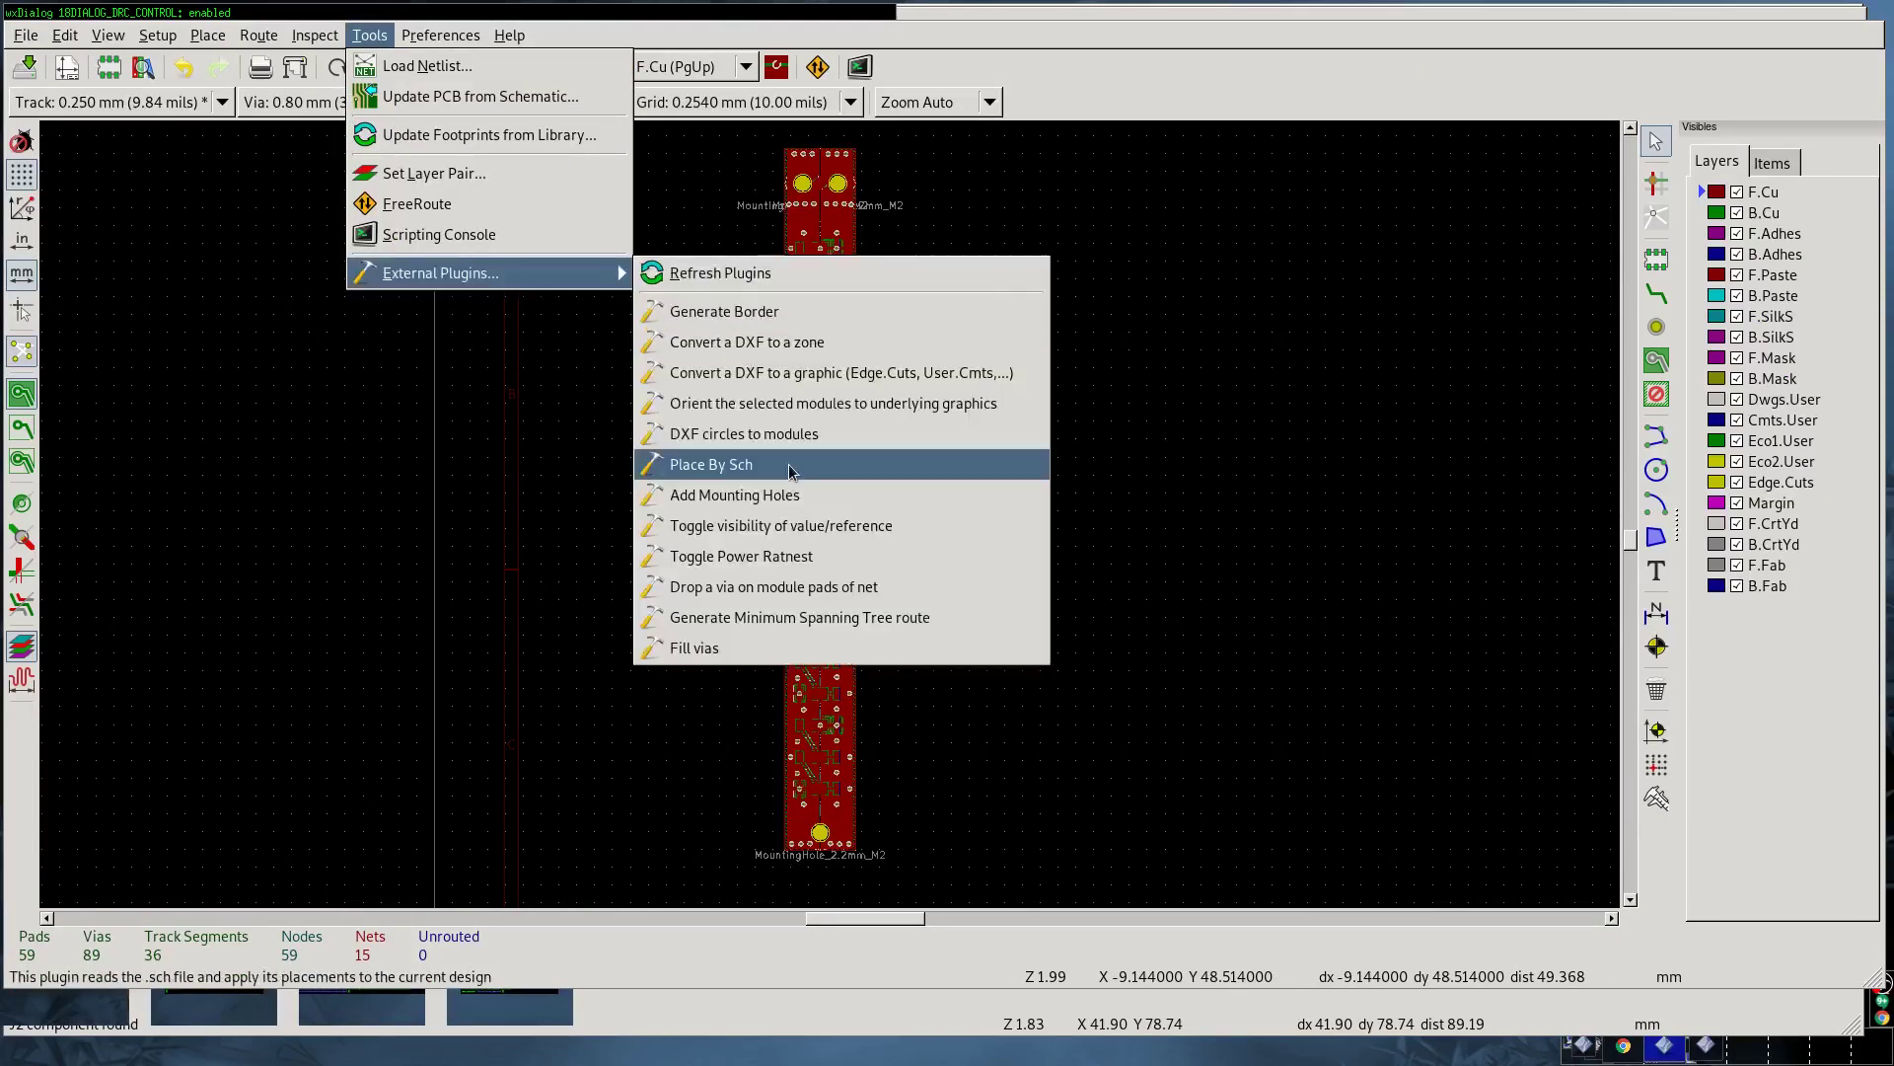
pyautogui.click(790, 471)
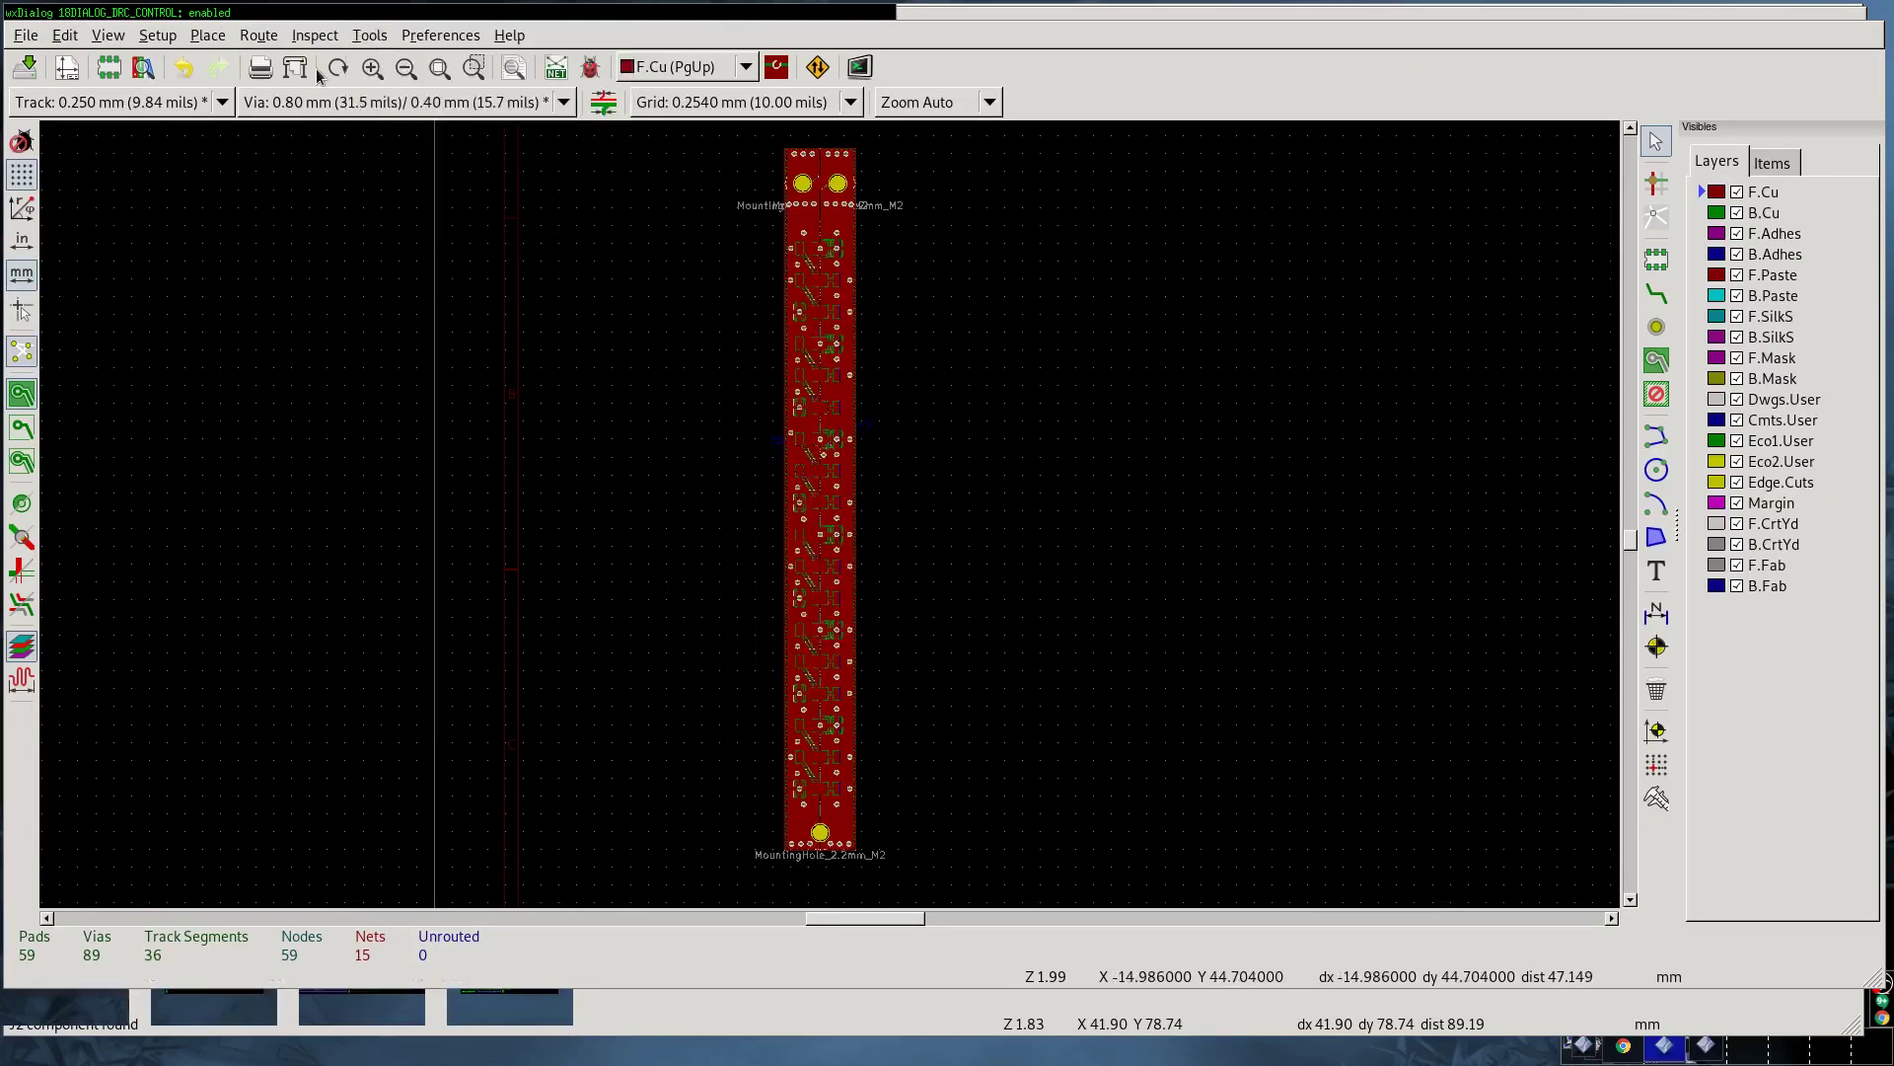
pyautogui.click(370, 35)
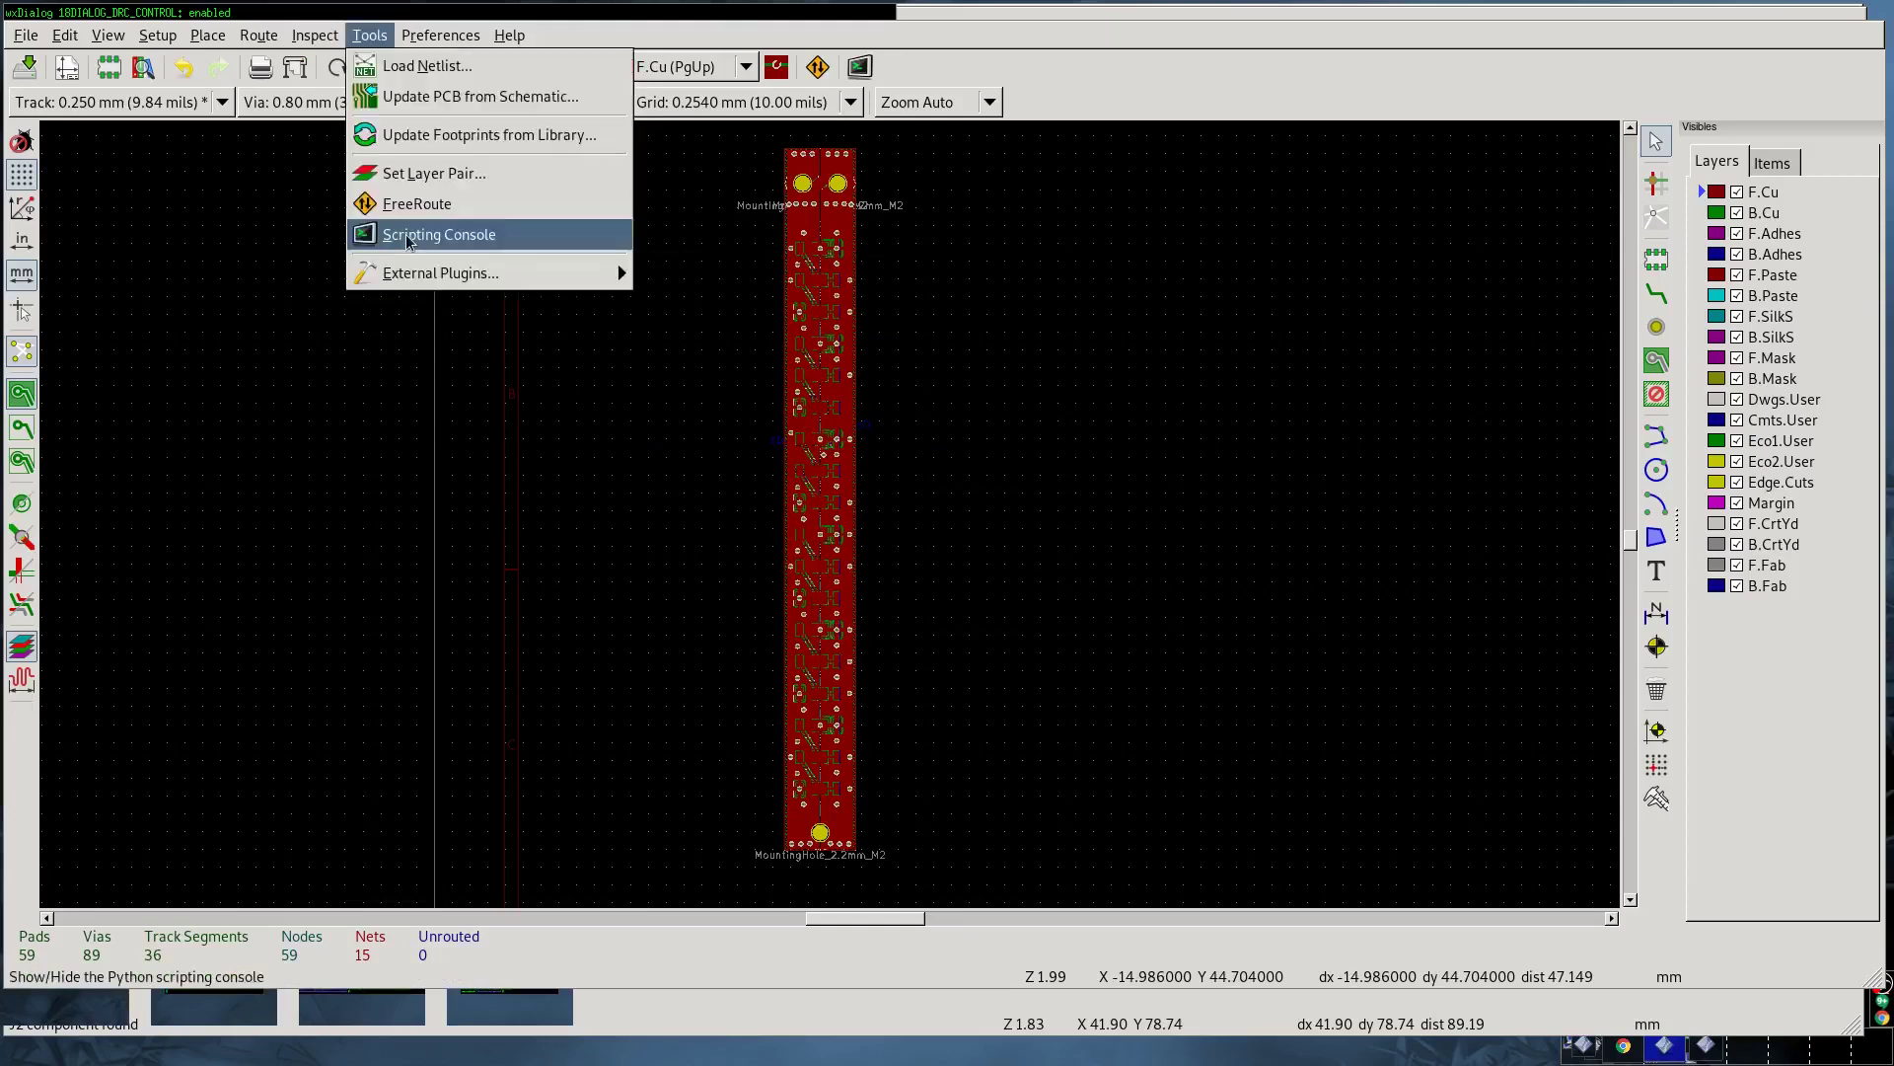
pyautogui.click(408, 237)
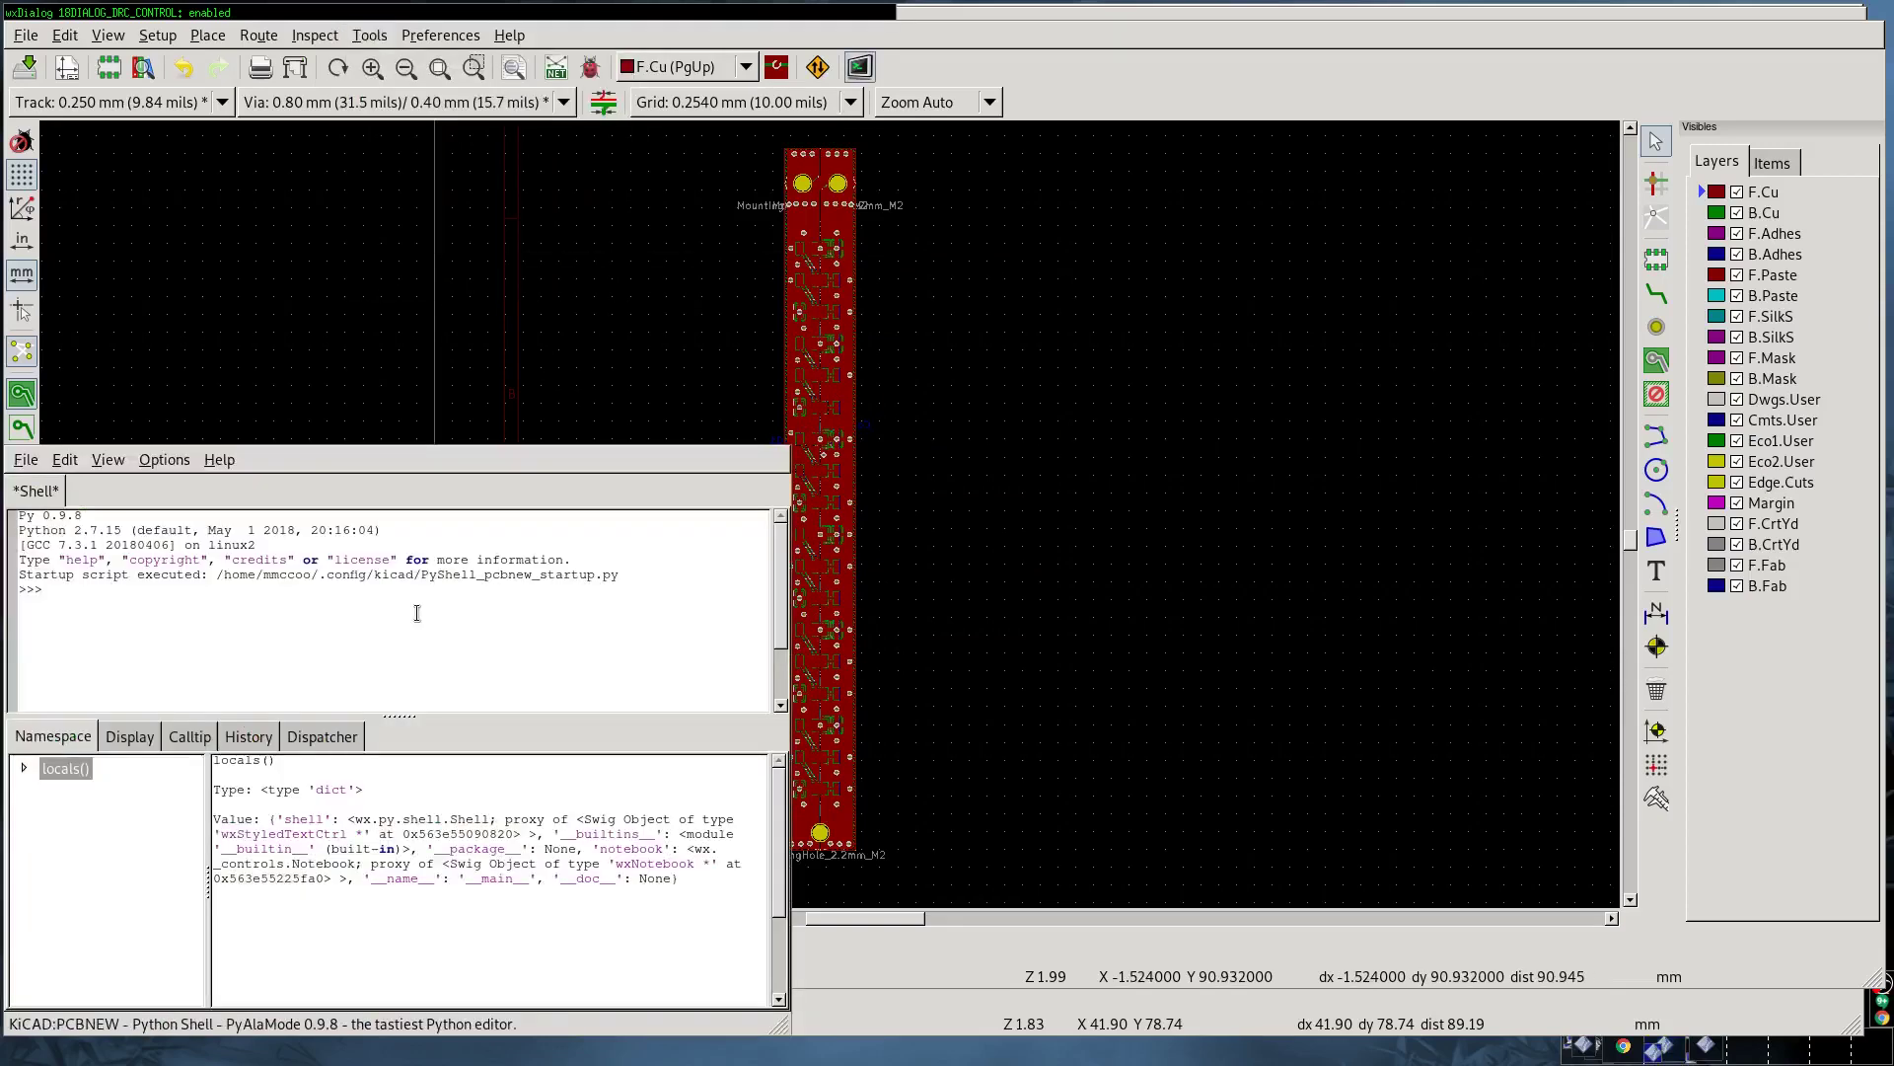
pyautogui.write('import kicad_mmccoo')
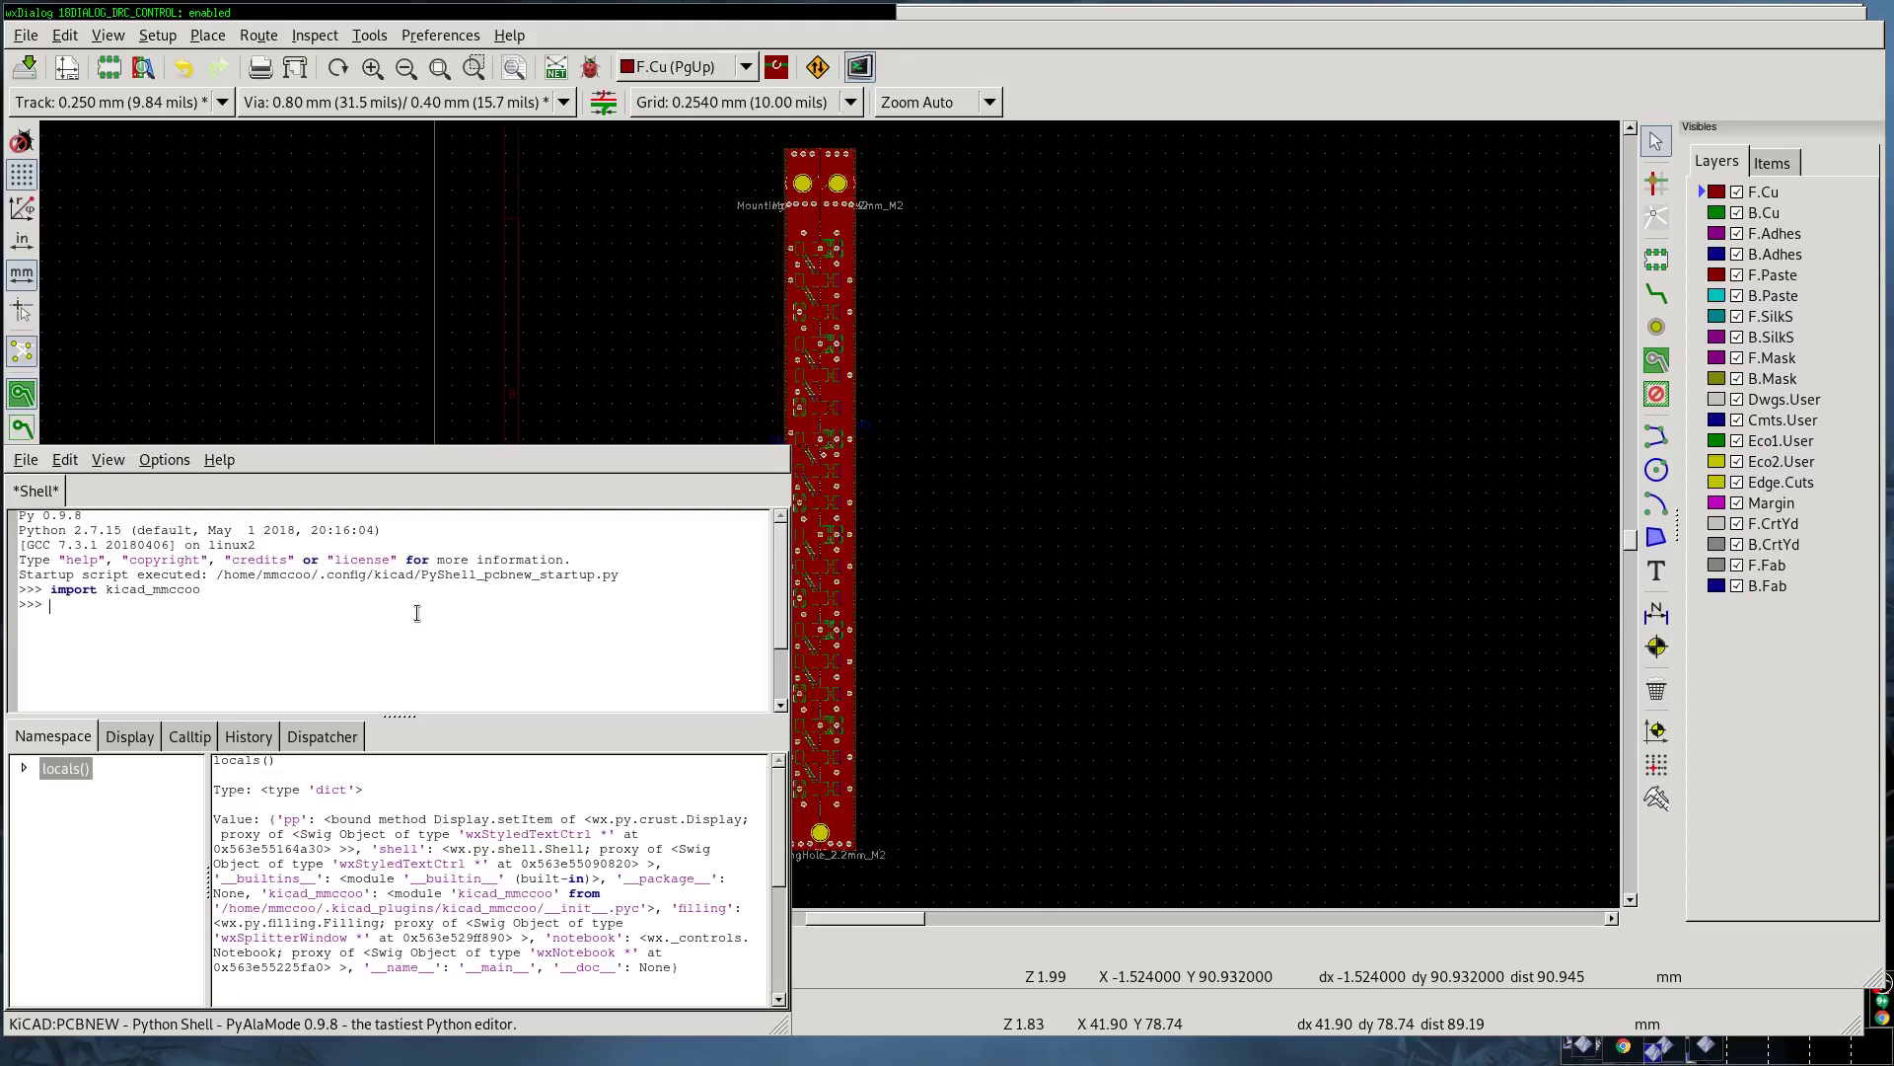
# Step: Close the PyAlaMode Python shell to return to the LED strip board with 89 vias
pyautogui.hotkey('alt', 'Tab')
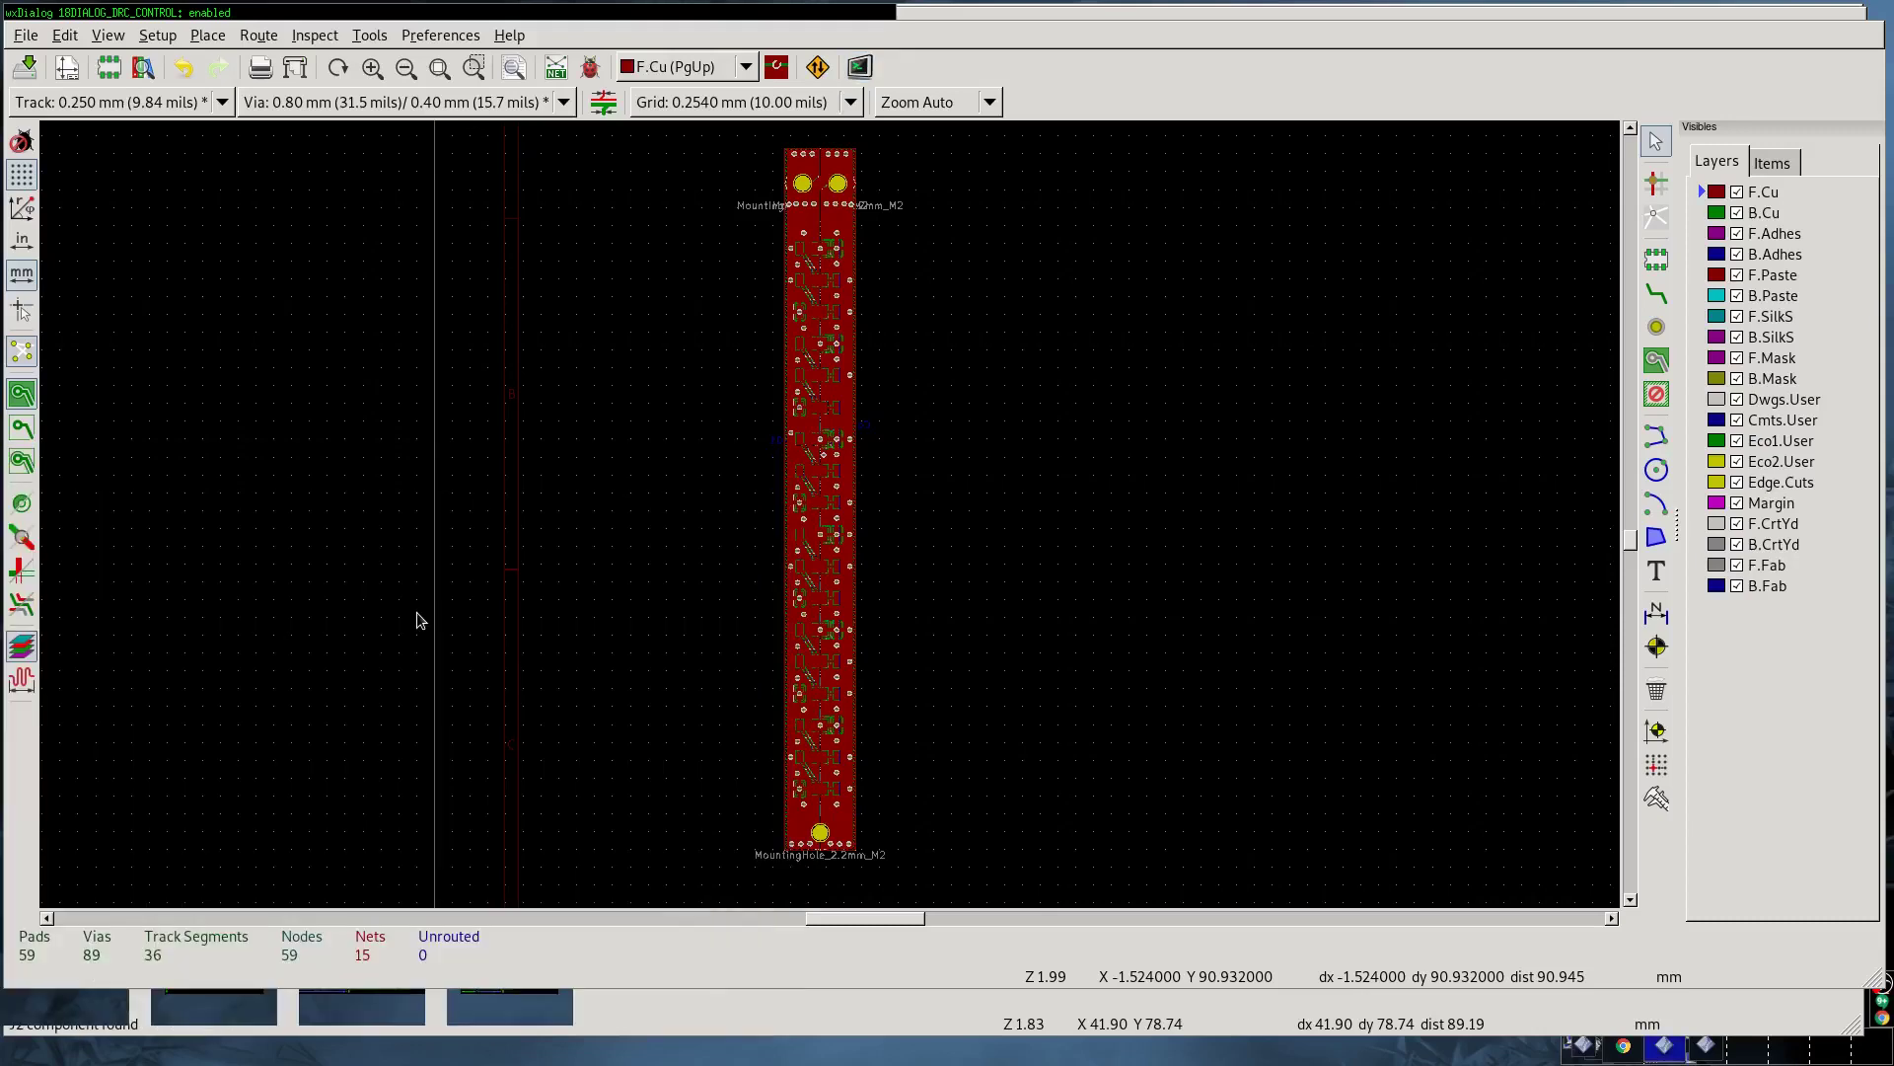